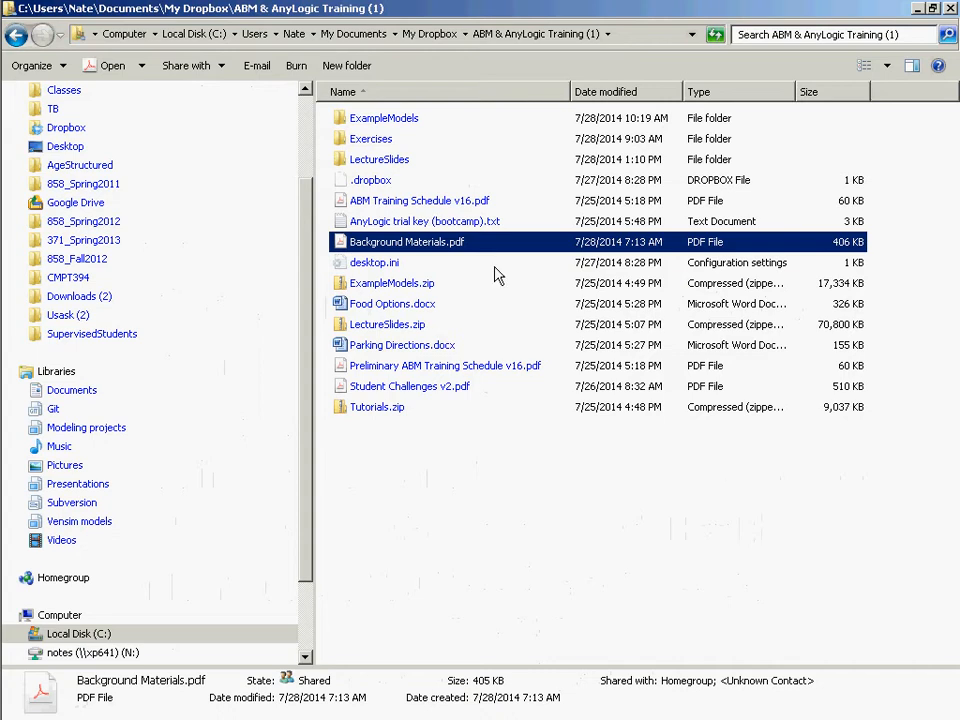
- Open the LectureSlides folder and widen the Name column until the full lecture file names fit
double_click(392, 160)
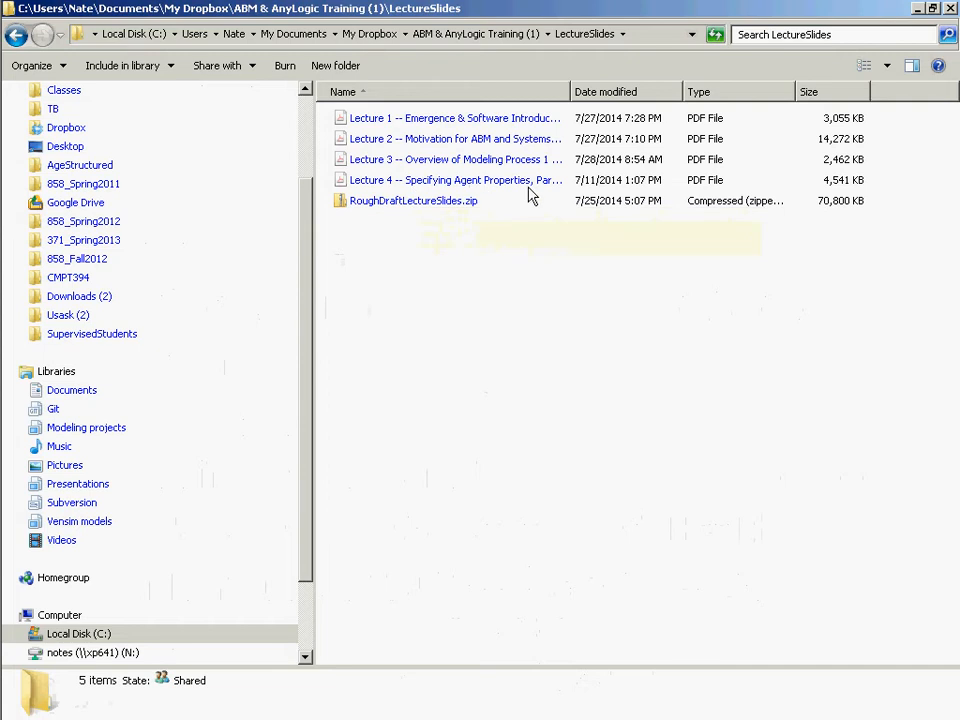
drag(572, 92, 806, 48)
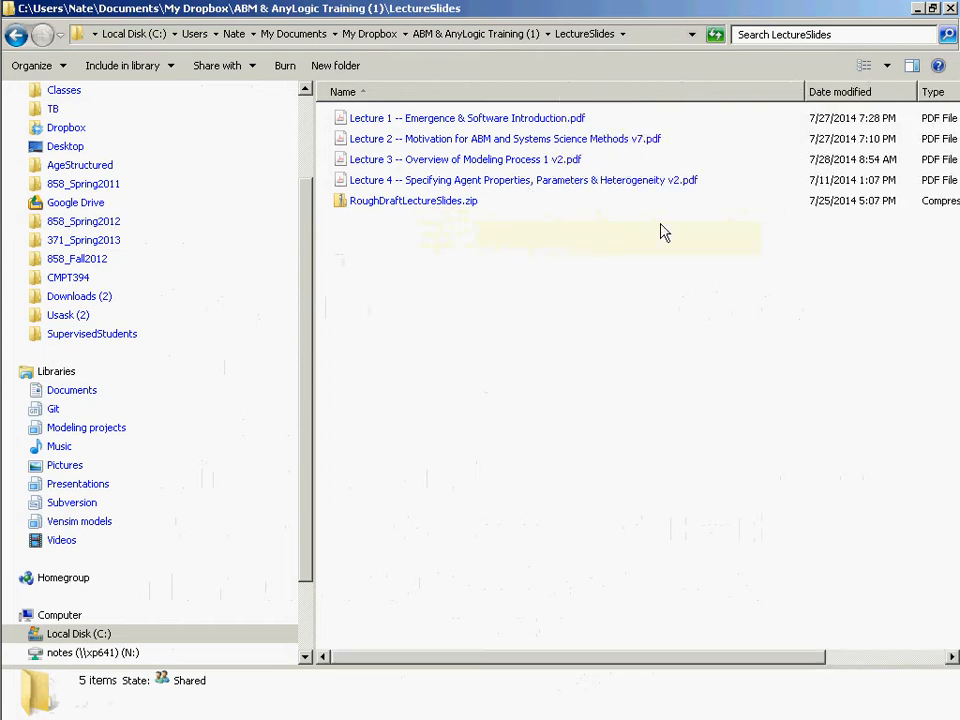
- Switch to the Specifying Agent Properties slide show and look through its opening slides, ending on Avoiding a Common Mistake
key(alt+Tab)
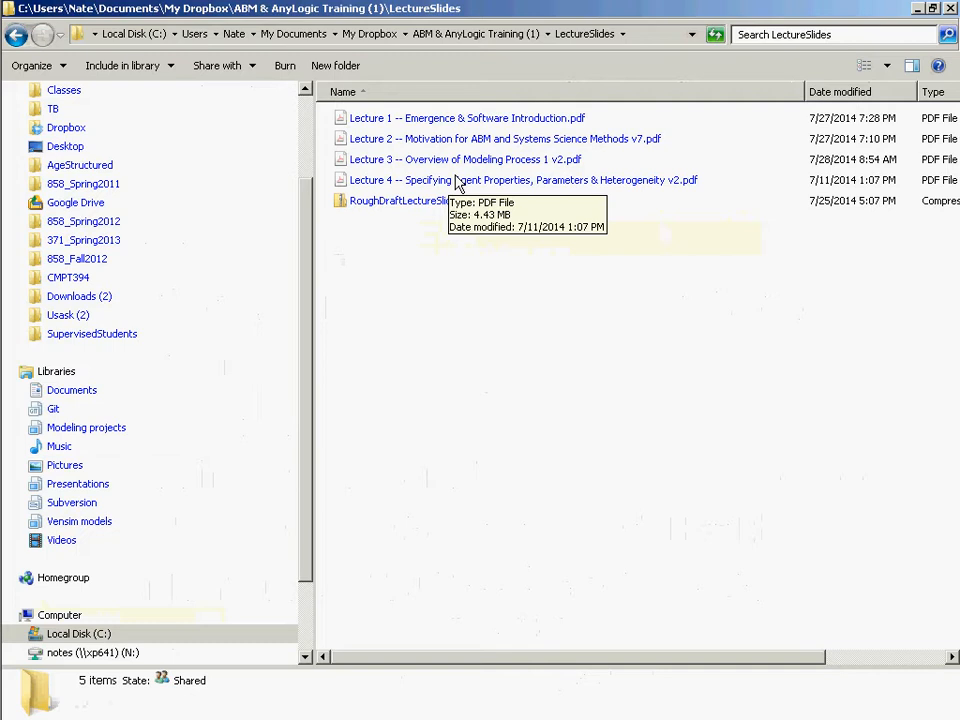
key(alt+Tab)
key(alt+Tab)
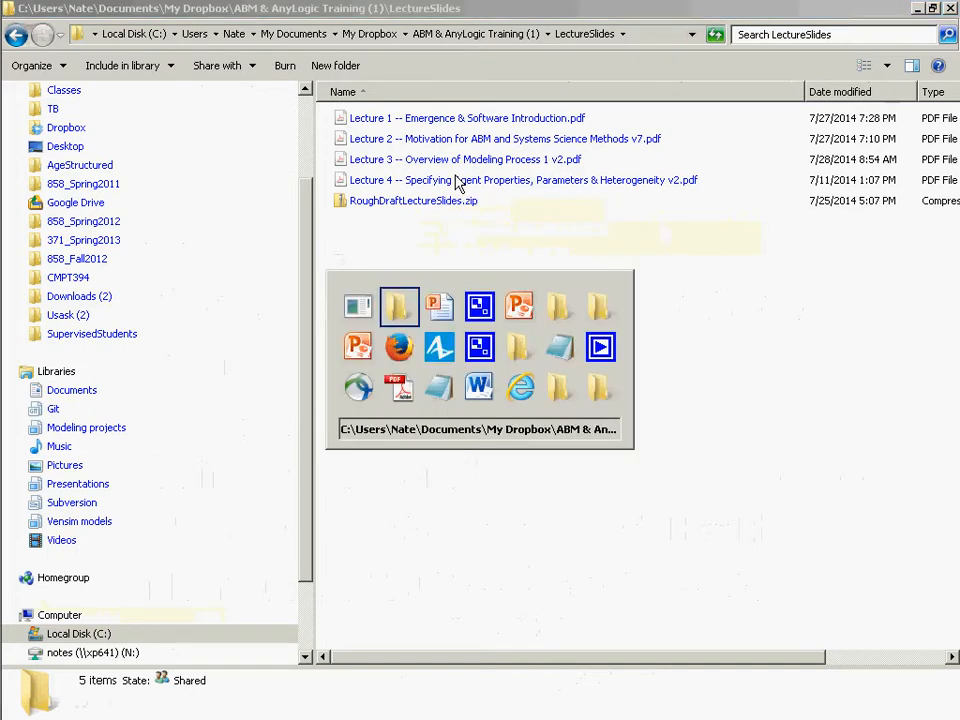
key(alt+Tab)
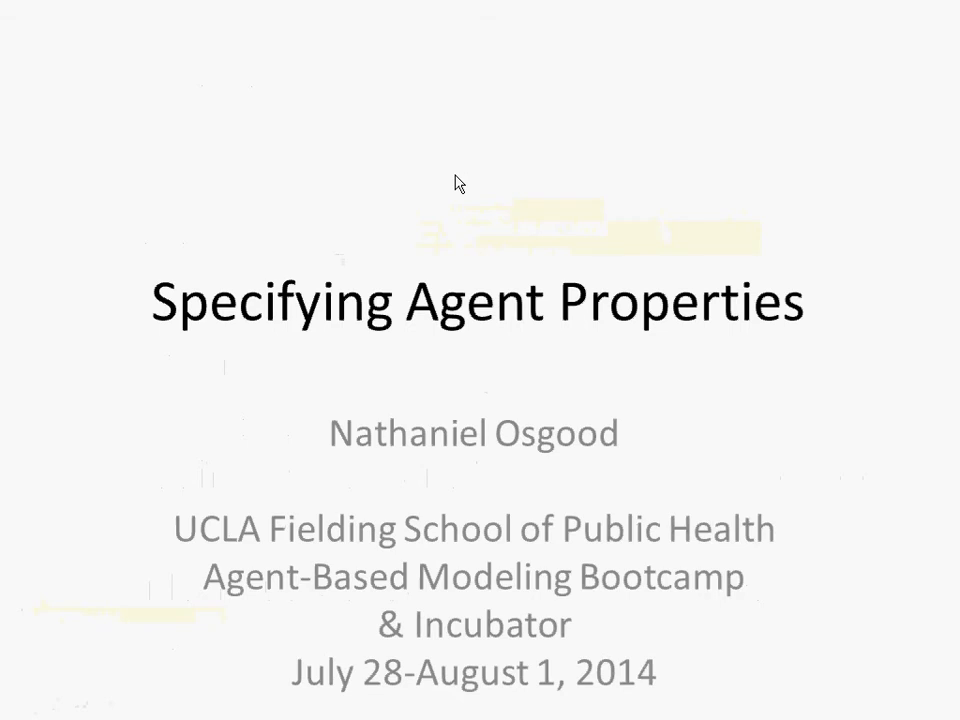
key(Right)
key(Right)
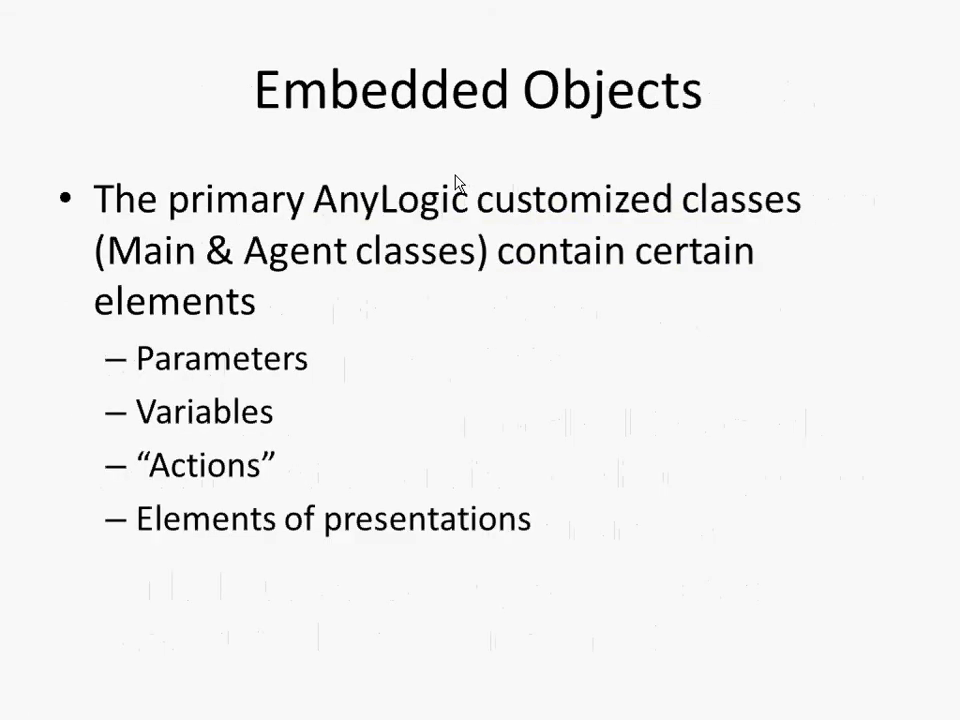
key(Right)
key(Left)
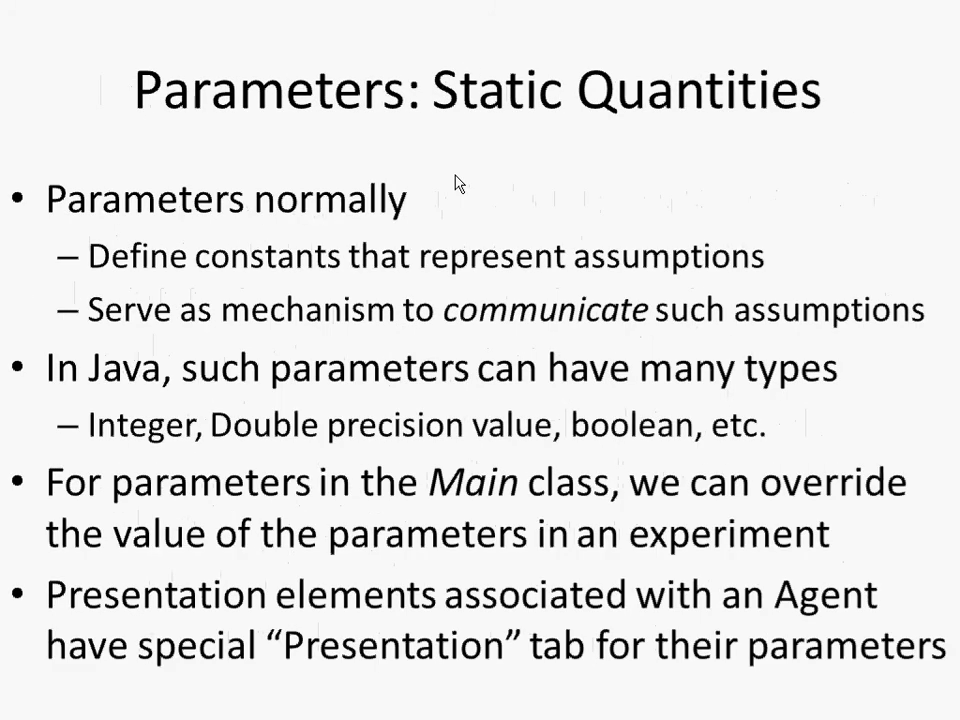
key(Left)
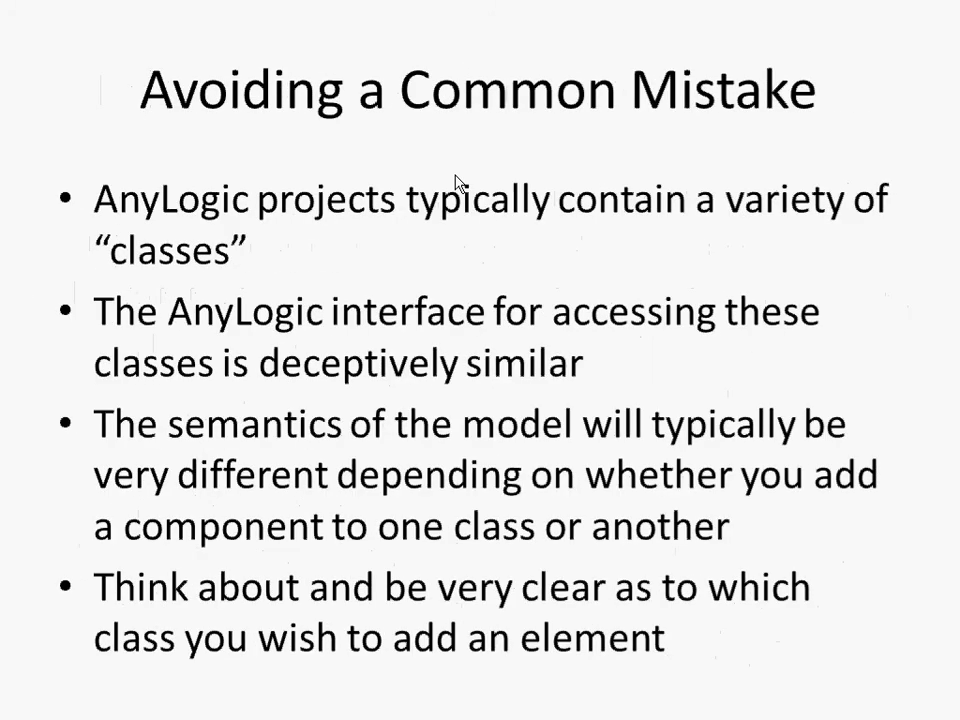
- Switch to AnyLogic Professional and close the HPVModelVersion7 model
key(alt+Tab)
key(Tab)
key(Tab)
key(Tab)
key(Tab)
key(Tab)
key(Tab)
key(Tab)
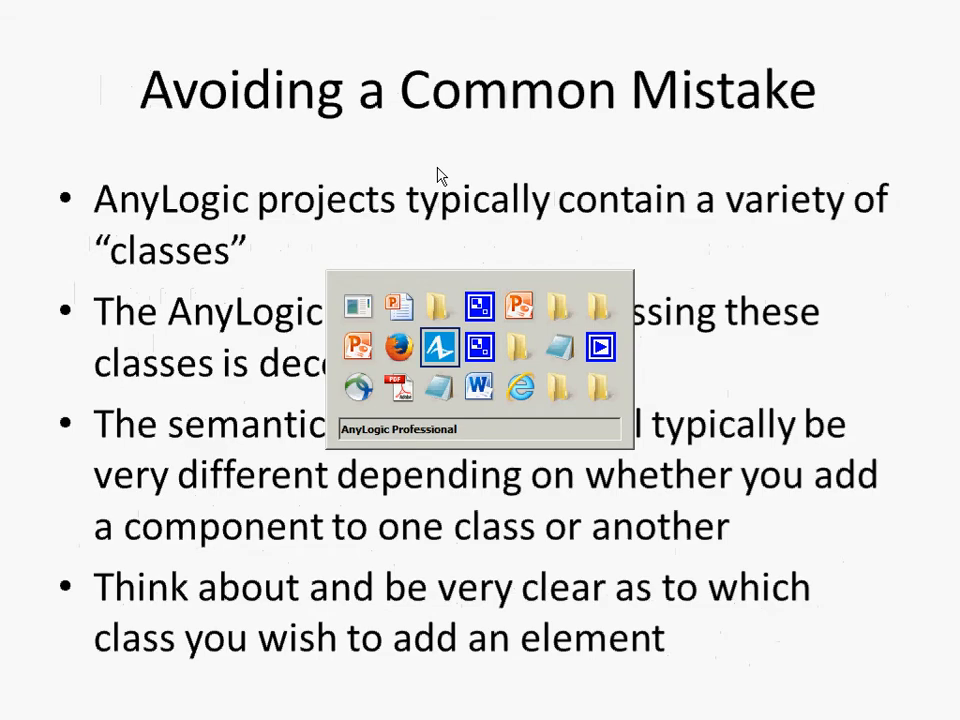
click(98, 104)
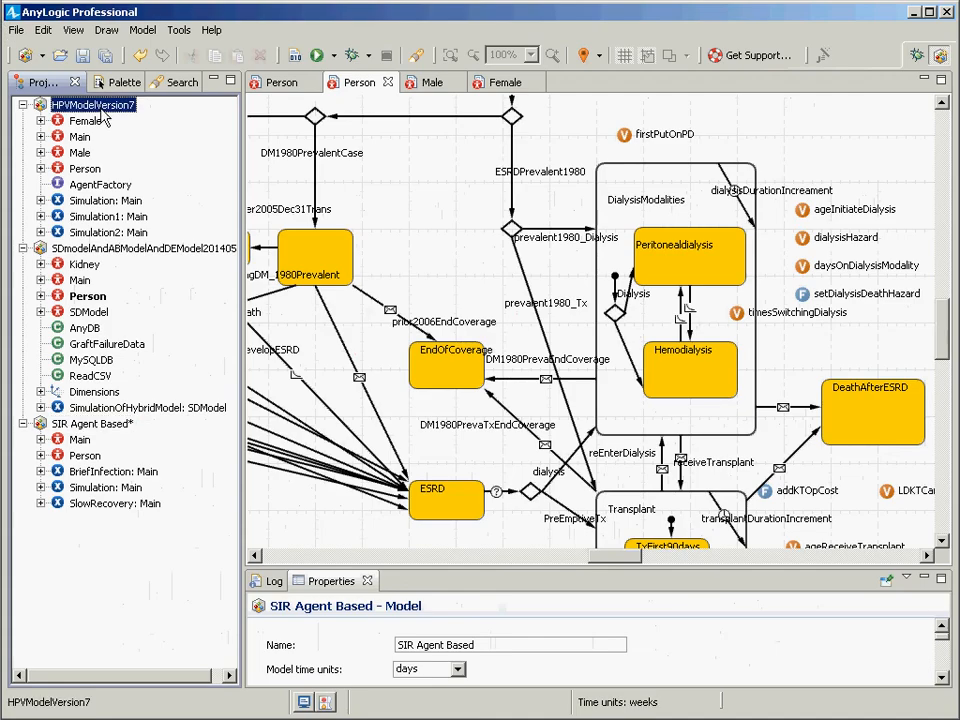
right_click(80, 104)
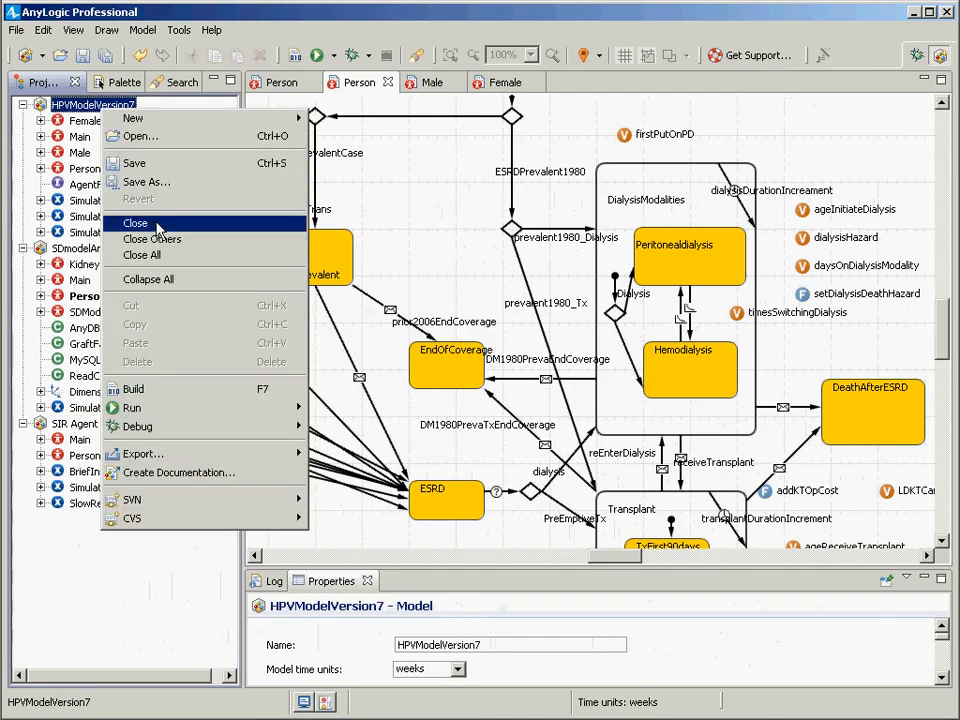
click(125, 221)
- Close the SDmodelAndABModelAndDEModel20140521 model
click(100, 104)
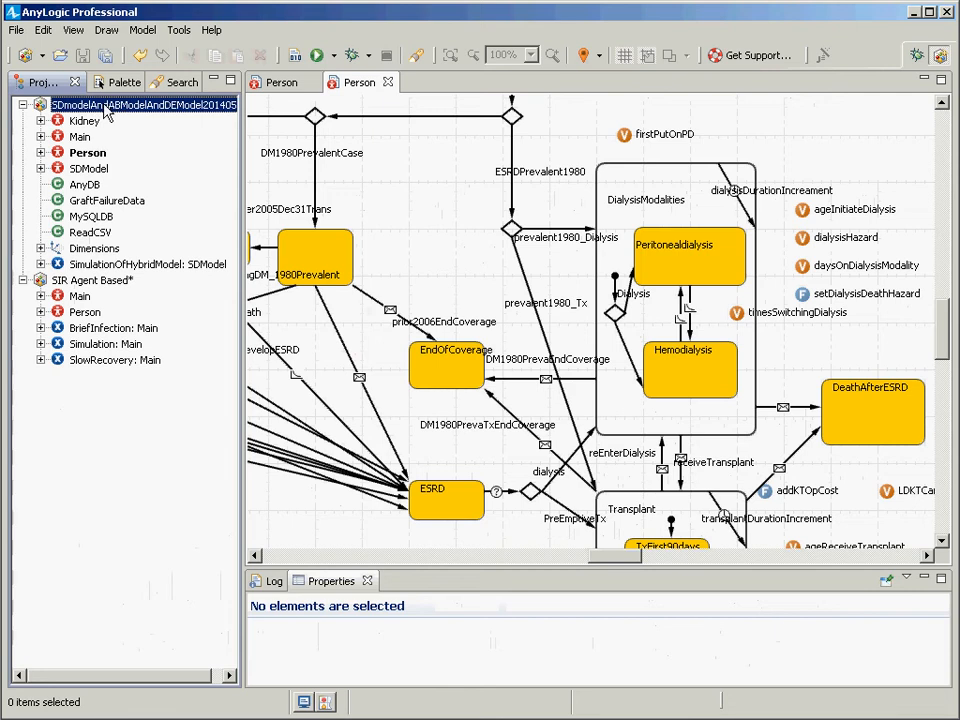
right_click(104, 104)
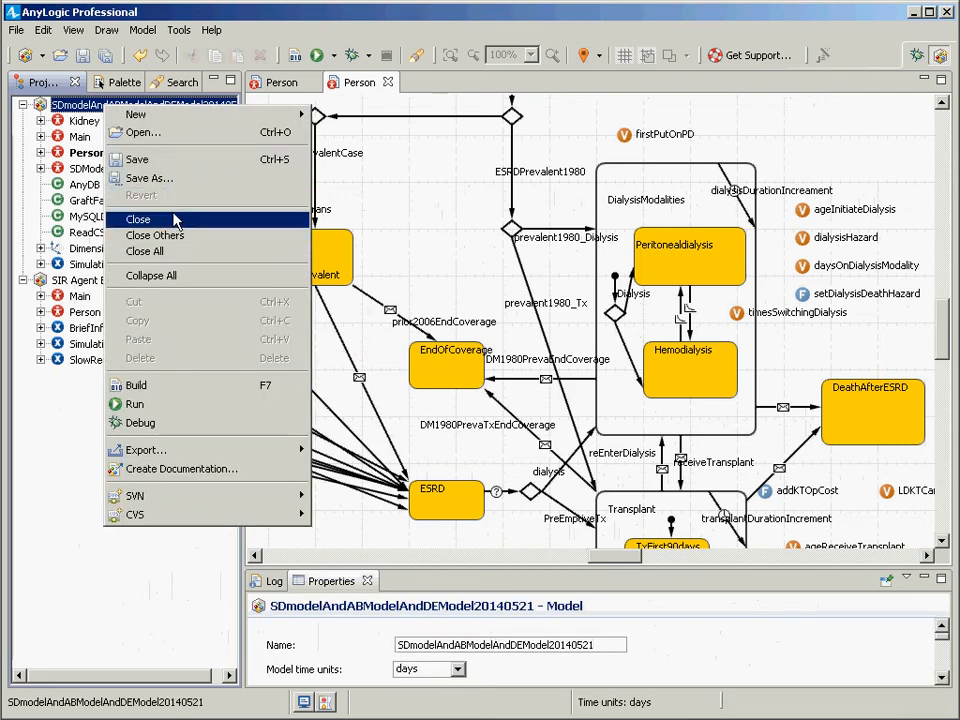
click(178, 220)
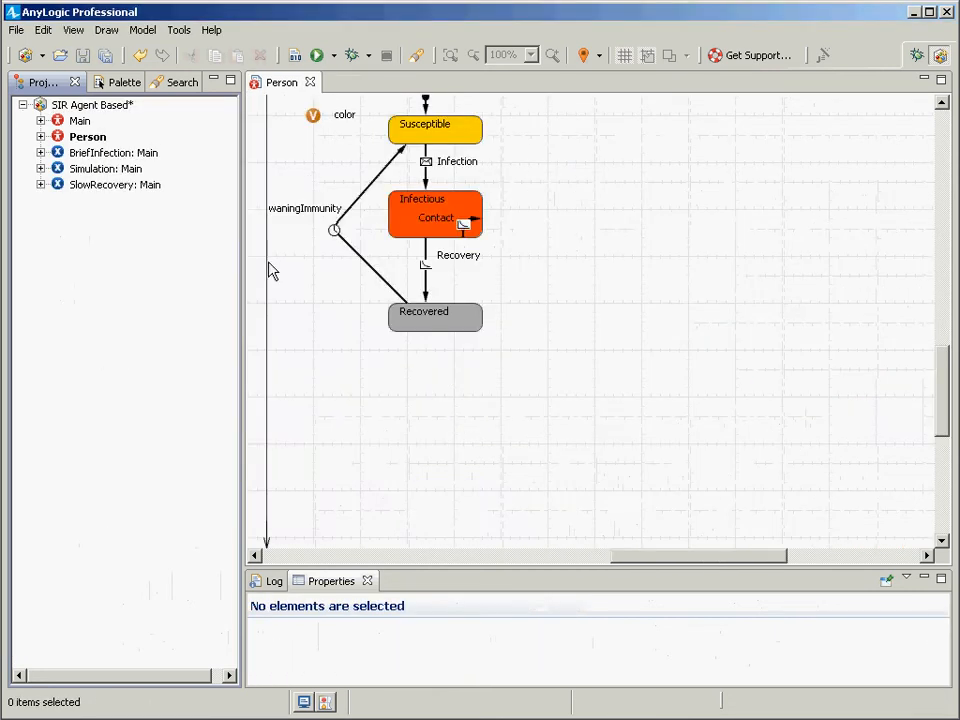
- Close the SIR Agent Based model and answer its save confirmation
click(80, 104)
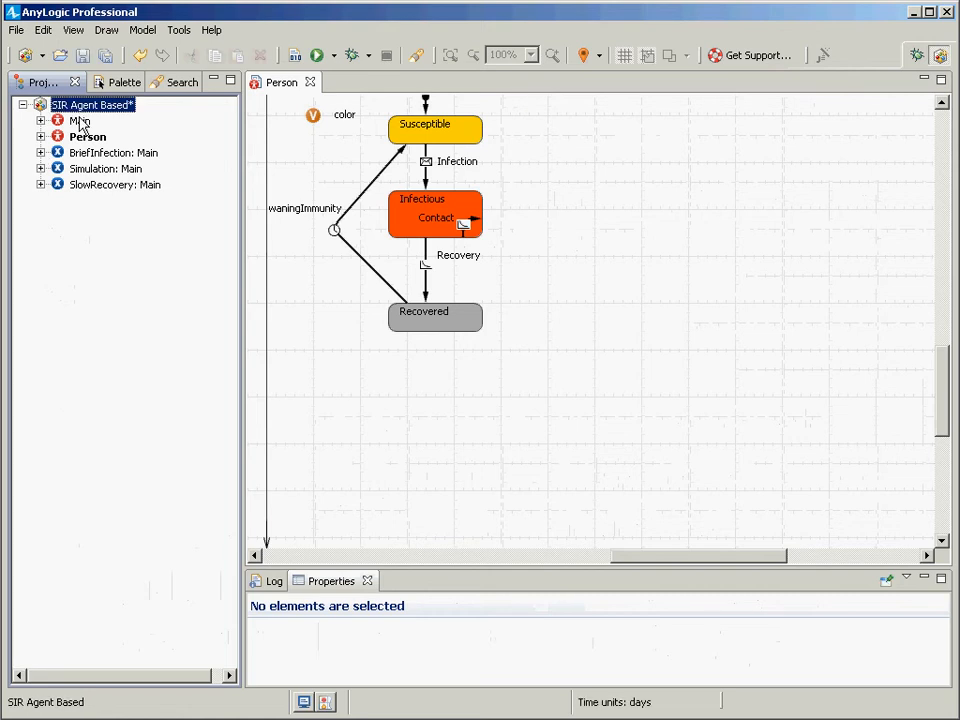
right_click(75, 105)
click(124, 222)
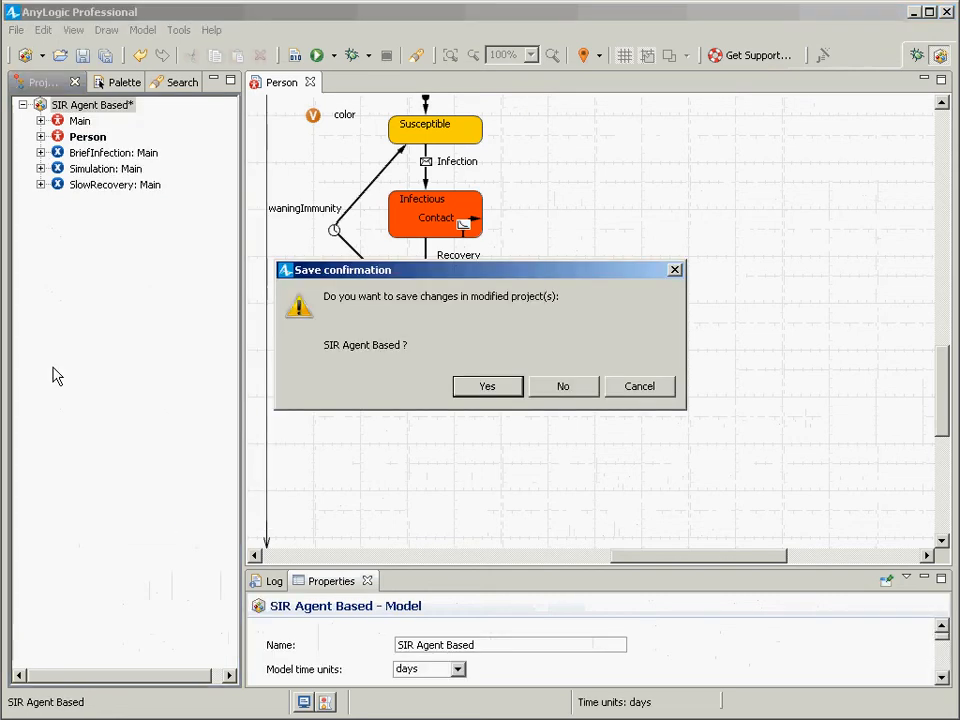
click(532, 390)
mouse_move(4, 401)
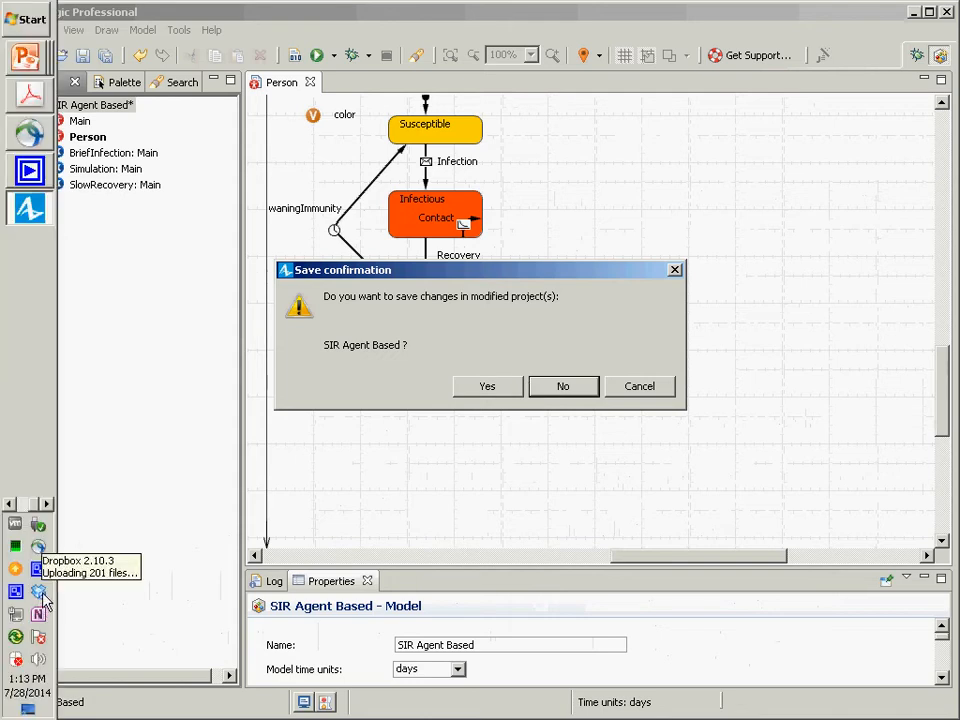
click(493, 391)
mouse_move(4, 467)
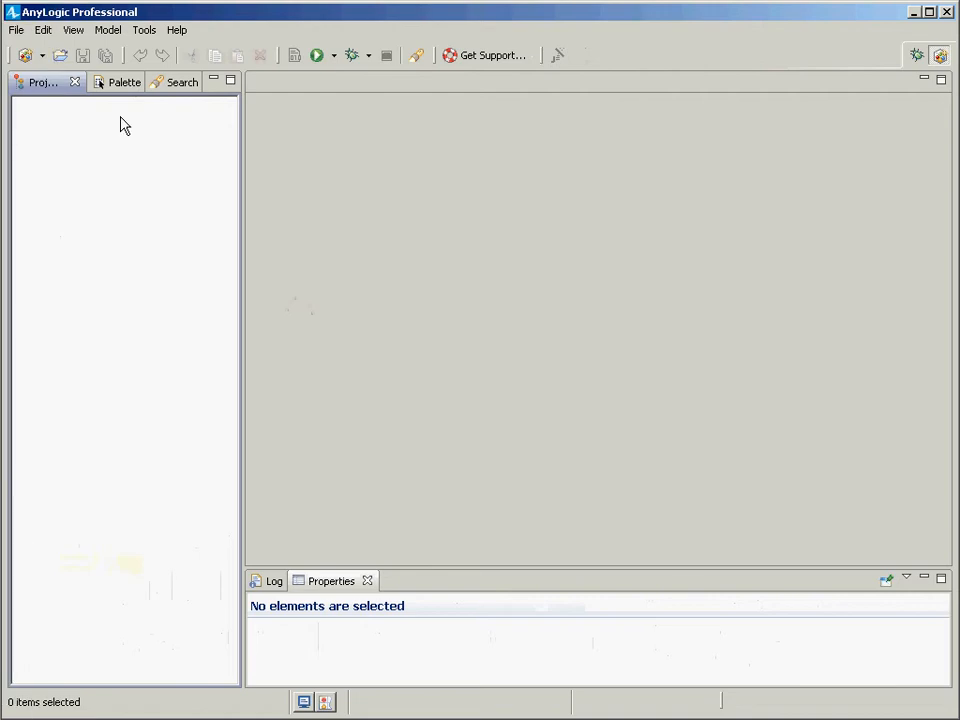
click(18, 30)
mouse_move(28, 49)
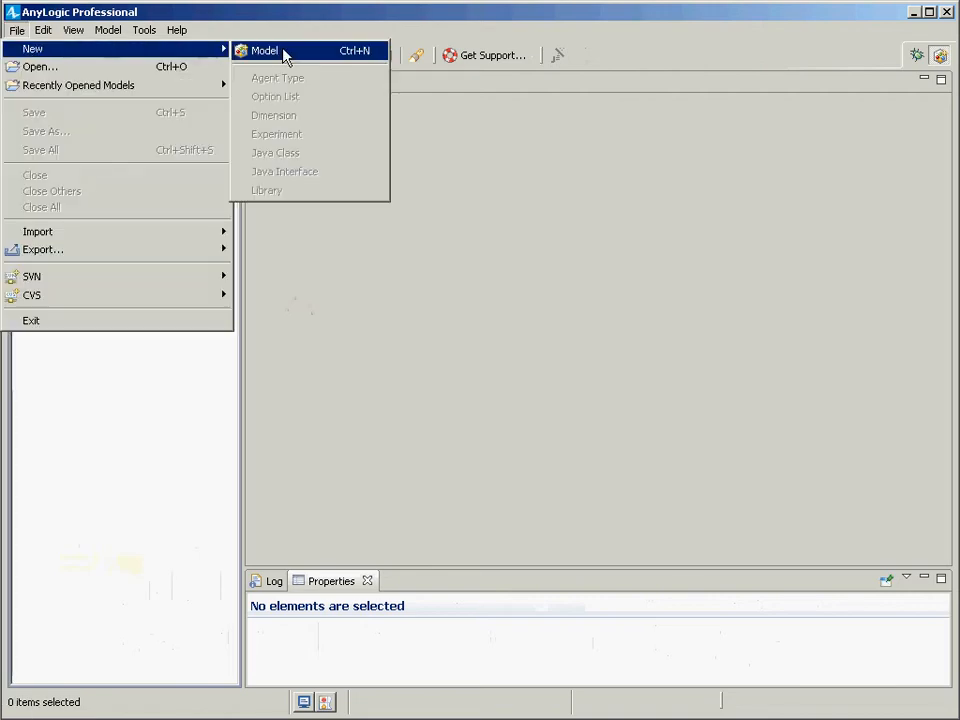
click(280, 51)
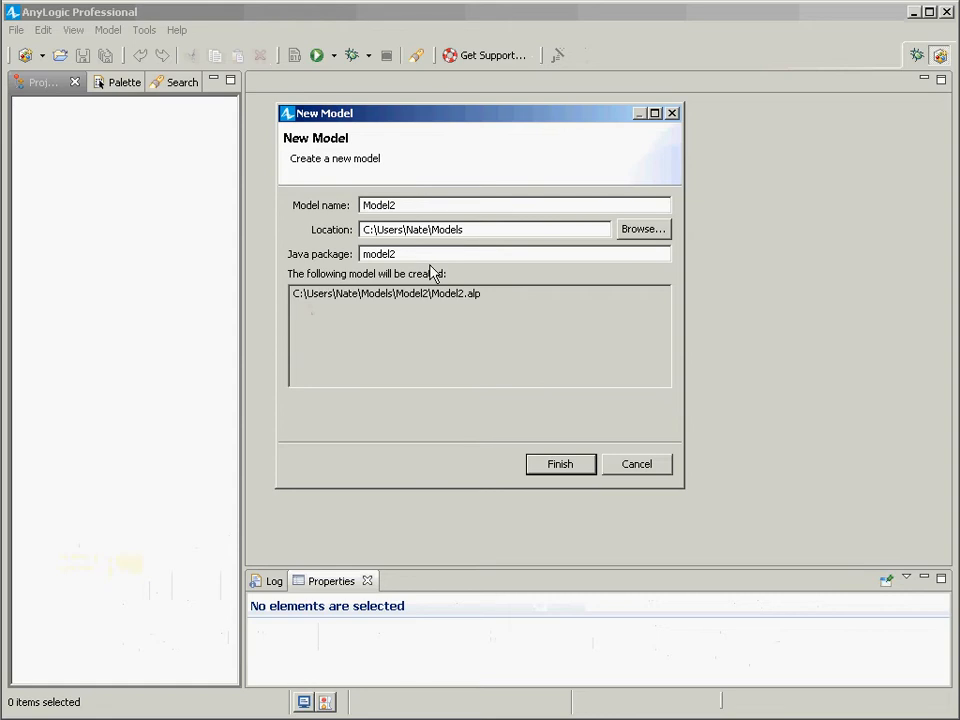
key(ctrl+a)
mouse_move(2, 325)
key(Escape)
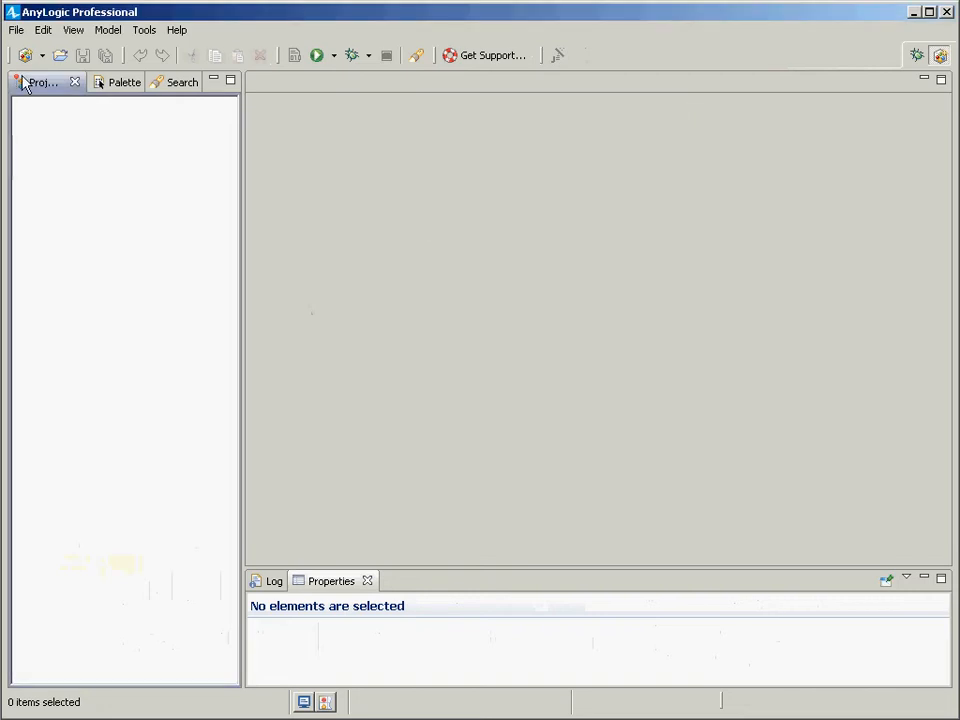
- Create a new model named SimpleGenderDisparitiesInIncome in the default location and show it in the project tree
click(17, 30)
mouse_move(30, 49)
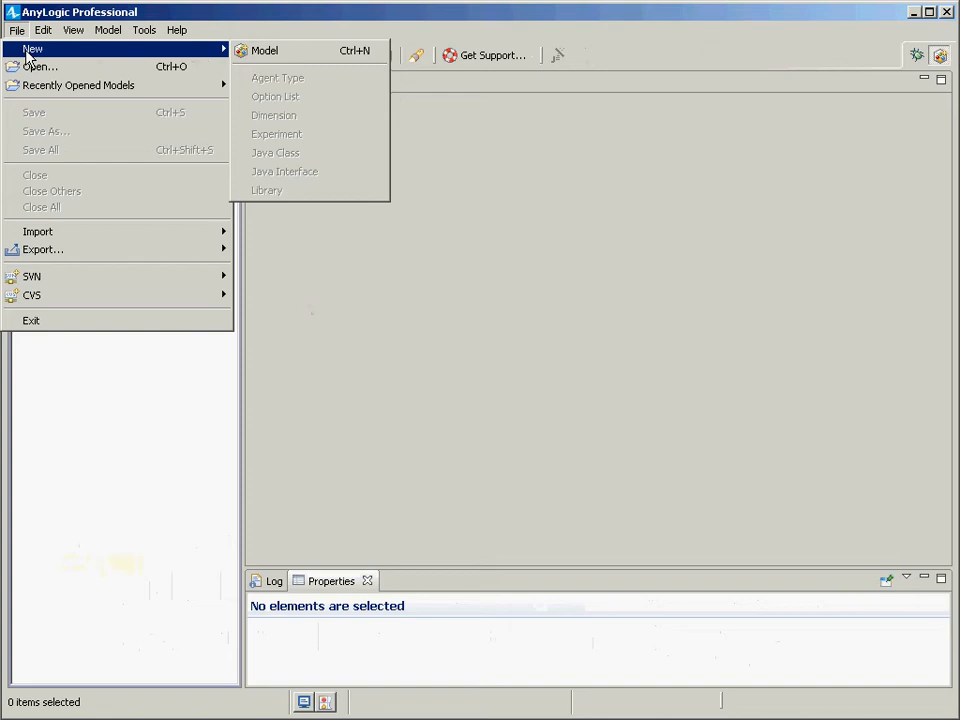
click(322, 57)
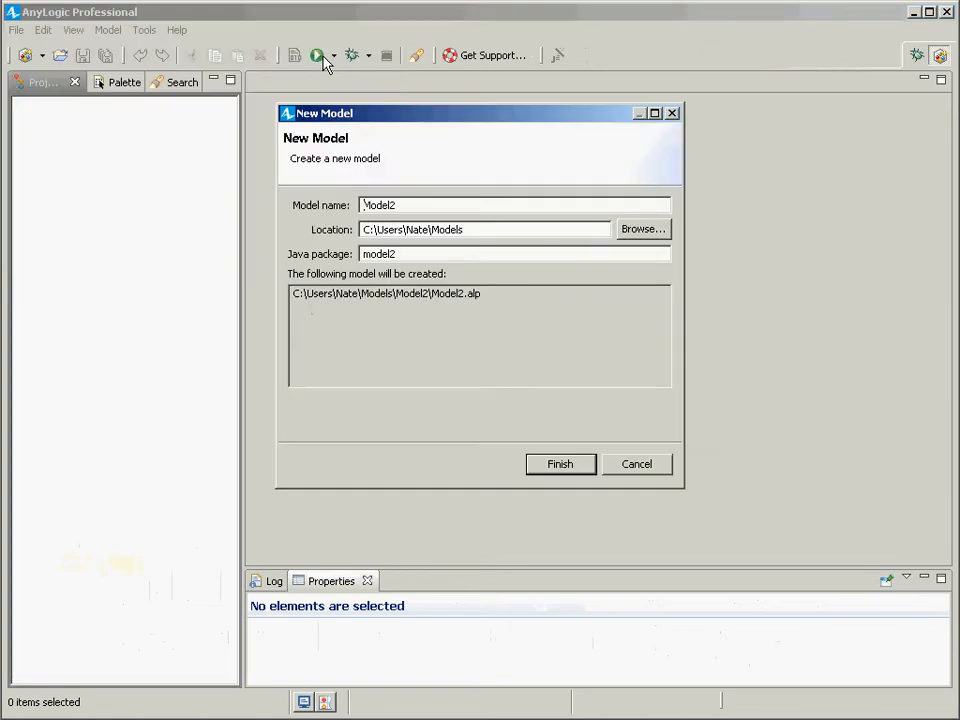
key(ctrl+a)
text(Sim)
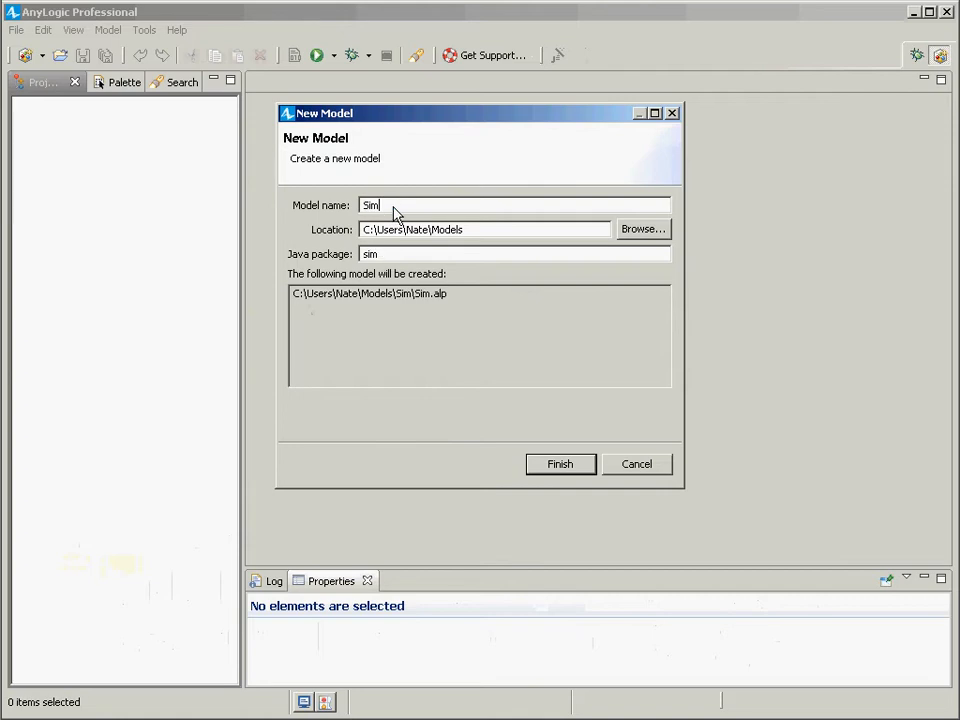
text(pleGenderDisa)
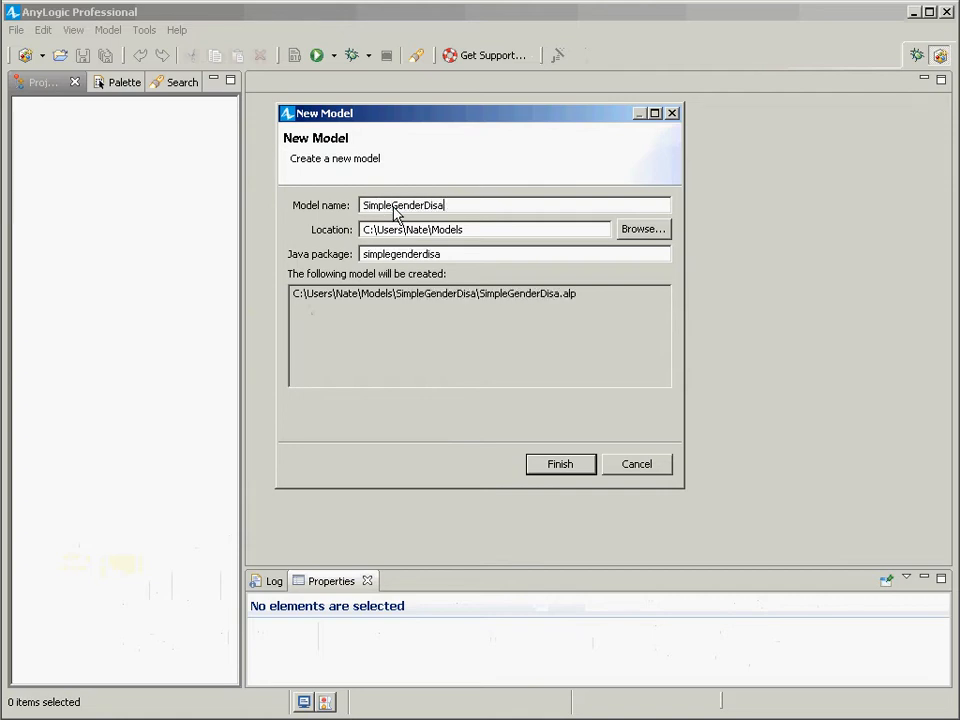
key(BackSpace)
text(parities)
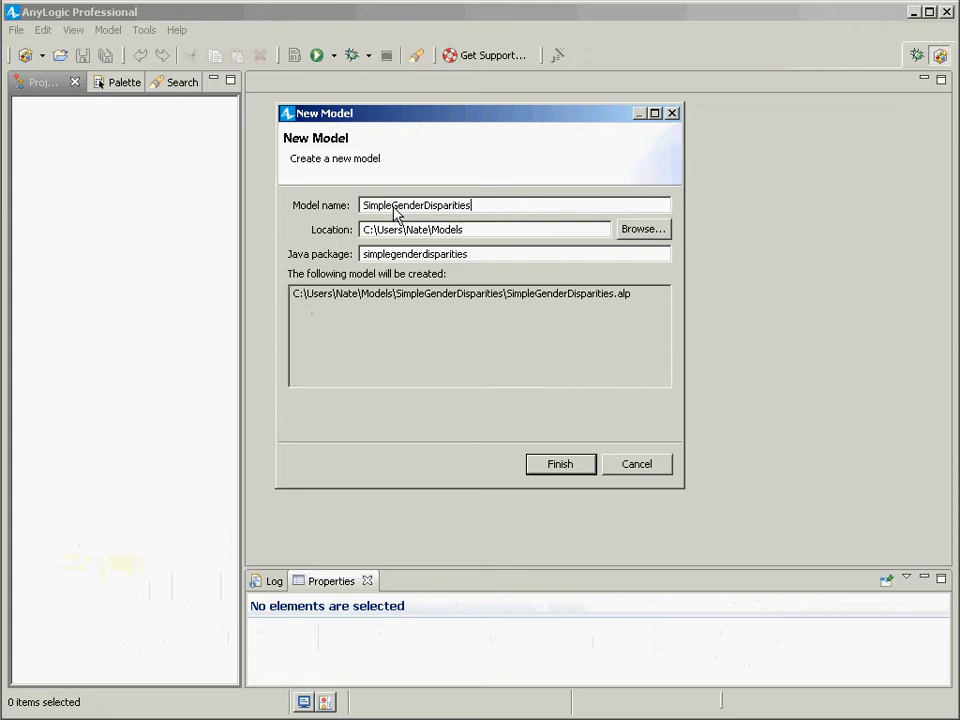
text(InIncome)
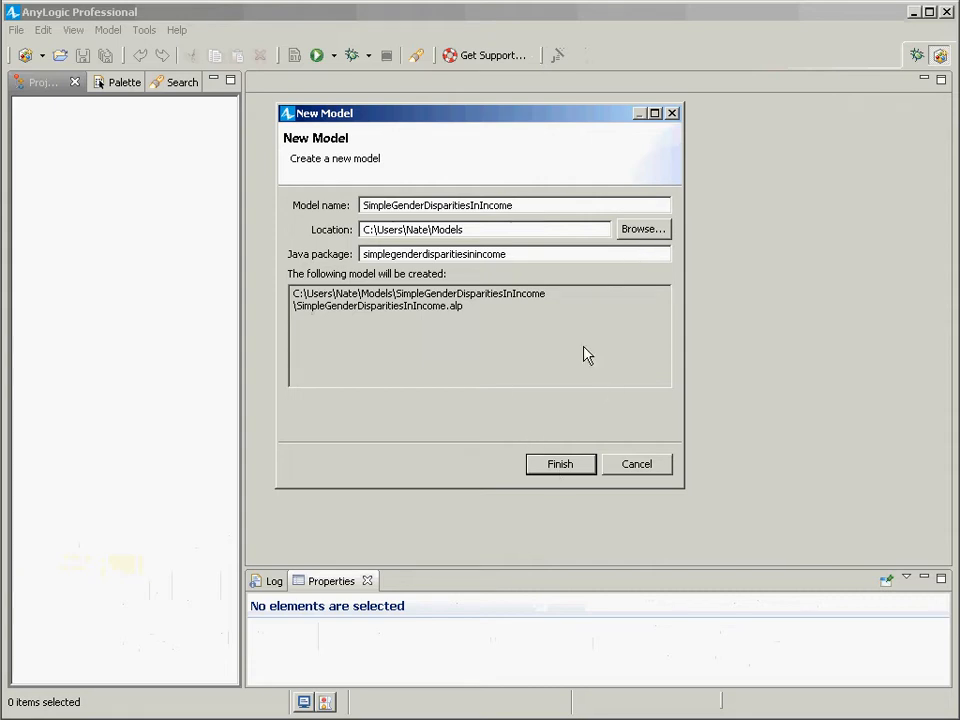
click(551, 465)
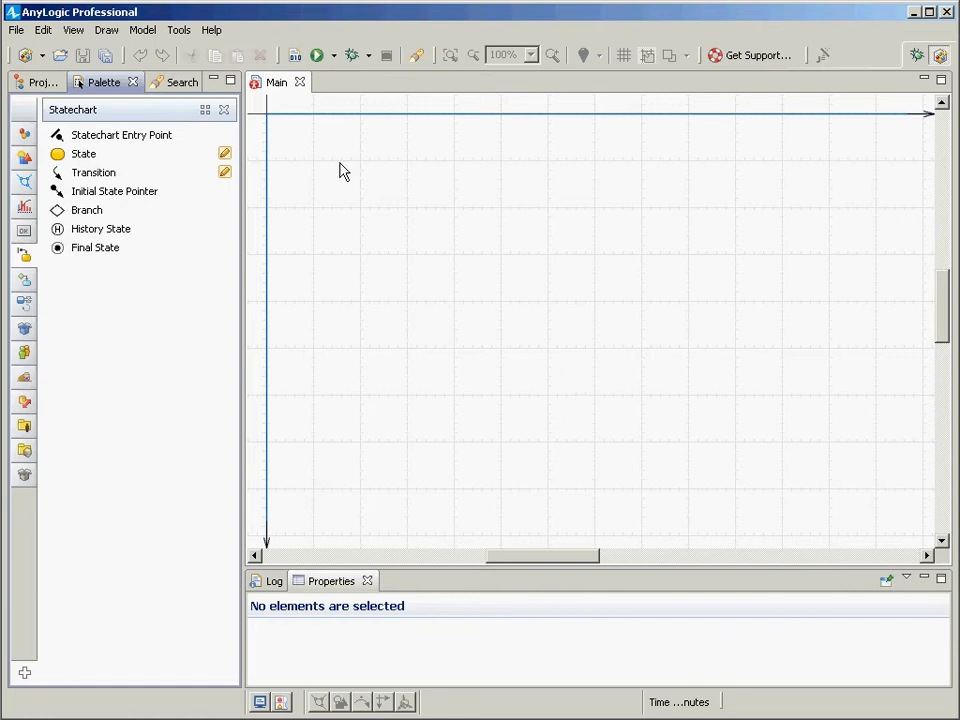
click(38, 82)
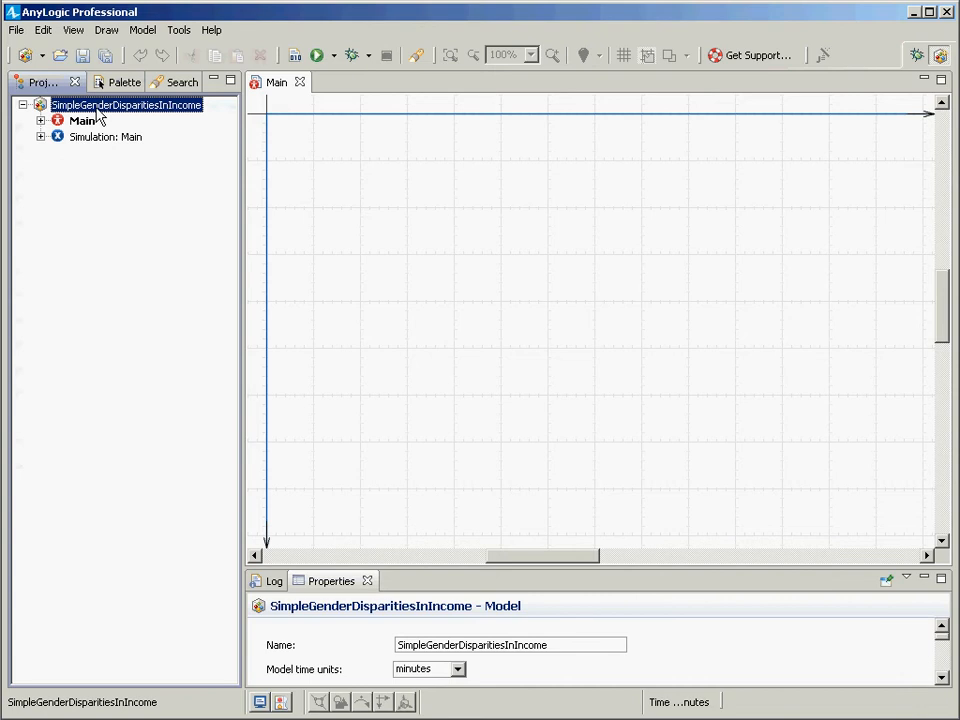
click(17, 32)
mouse_move(38, 48)
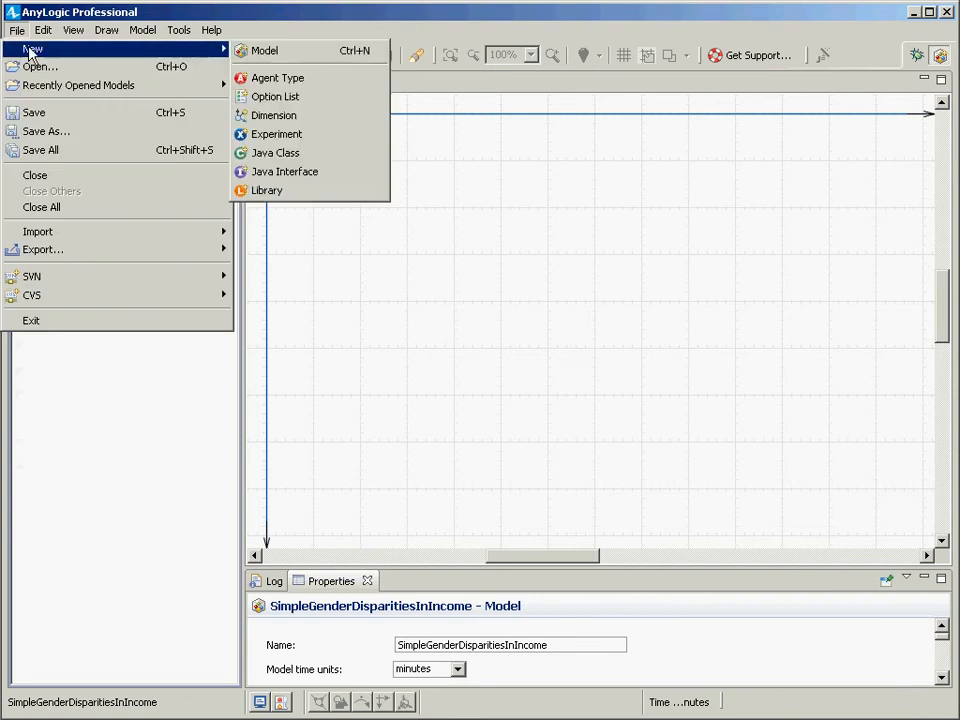
click(259, 57)
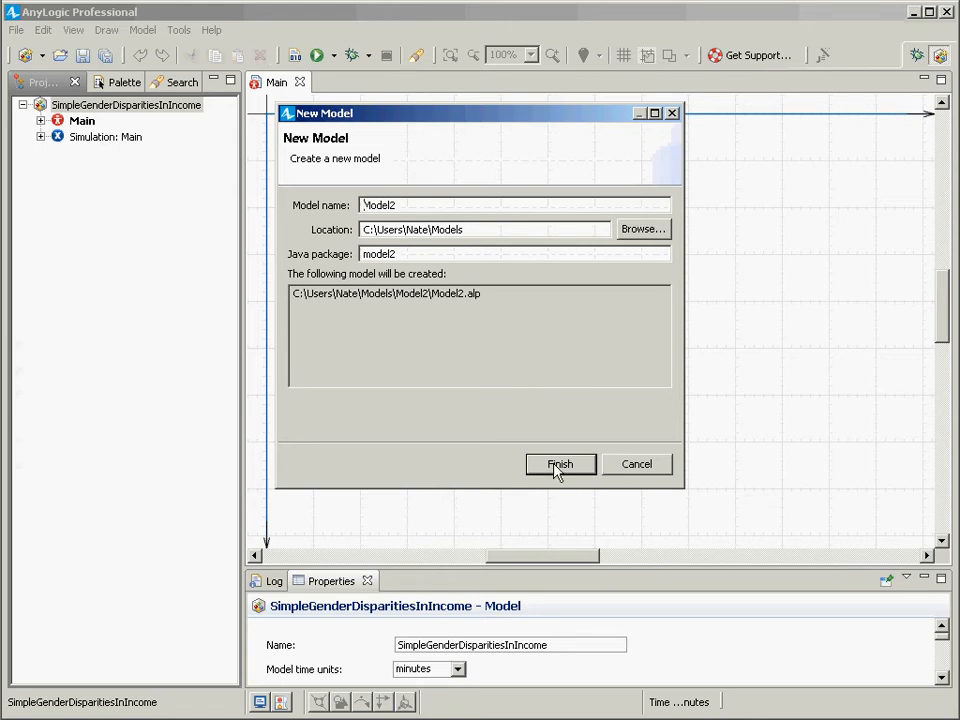
click(632, 465)
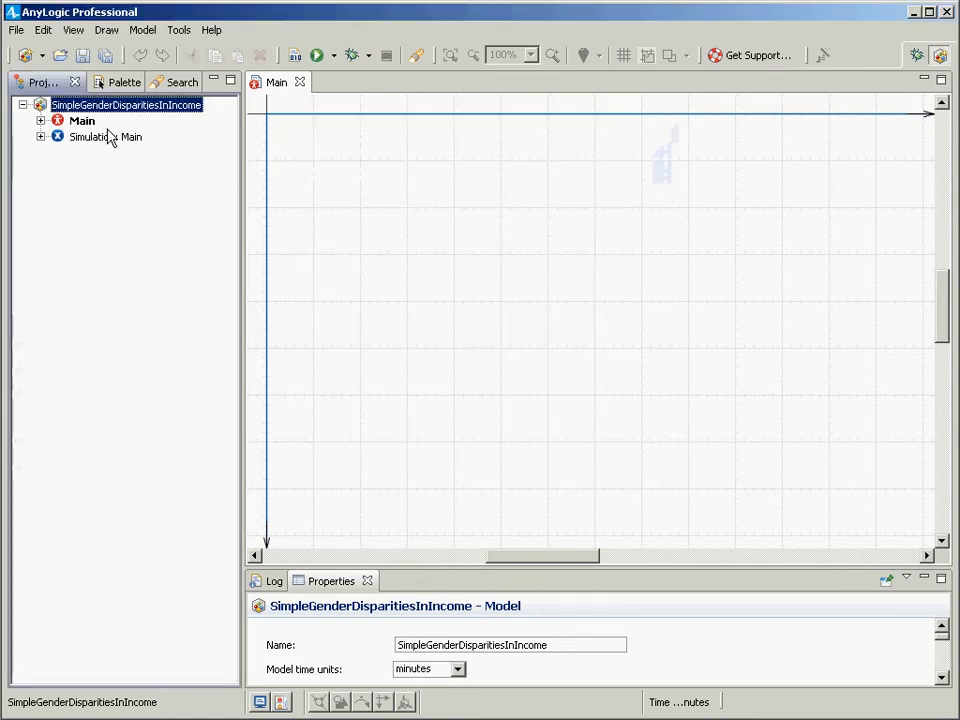
click(103, 85)
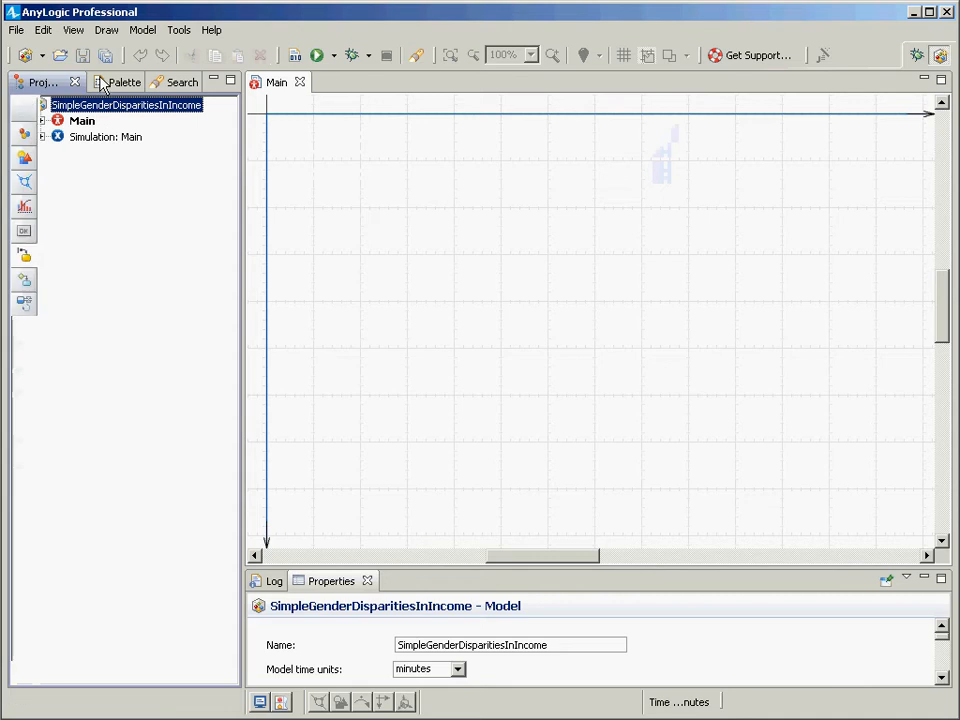
click(161, 84)
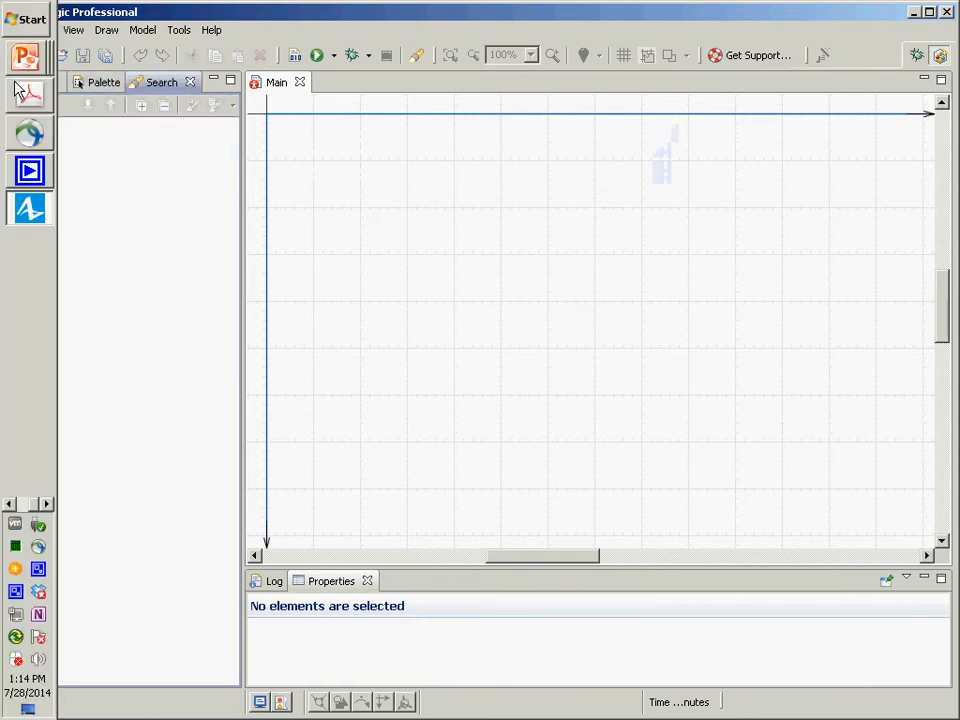
click(30, 85)
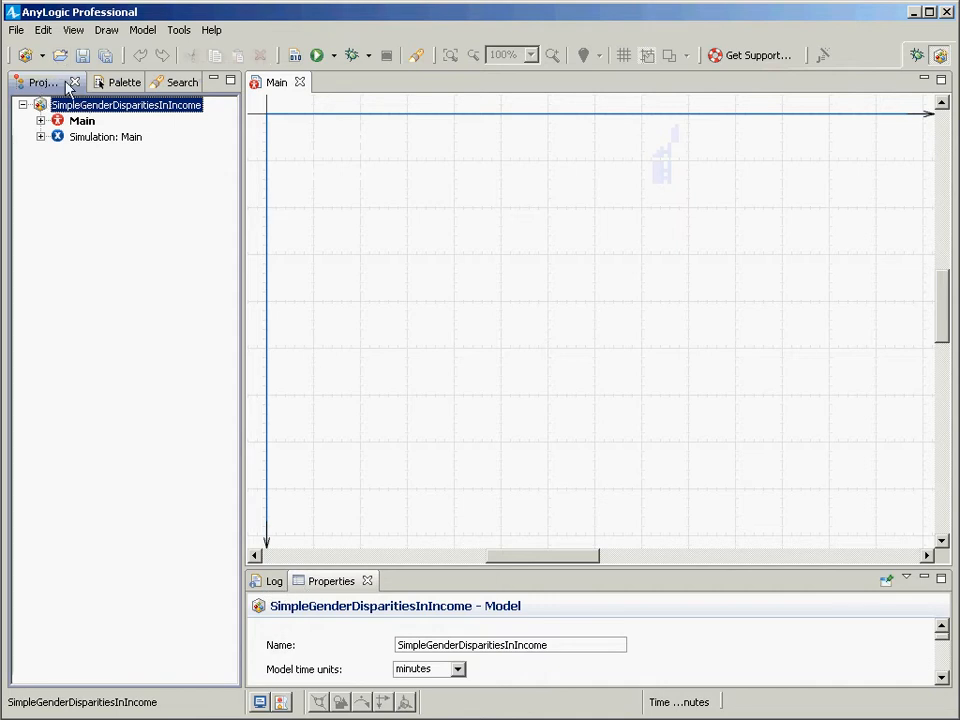
- Close the Search view, reopen it, and close it again so that the Projects view is in front
click(180, 86)
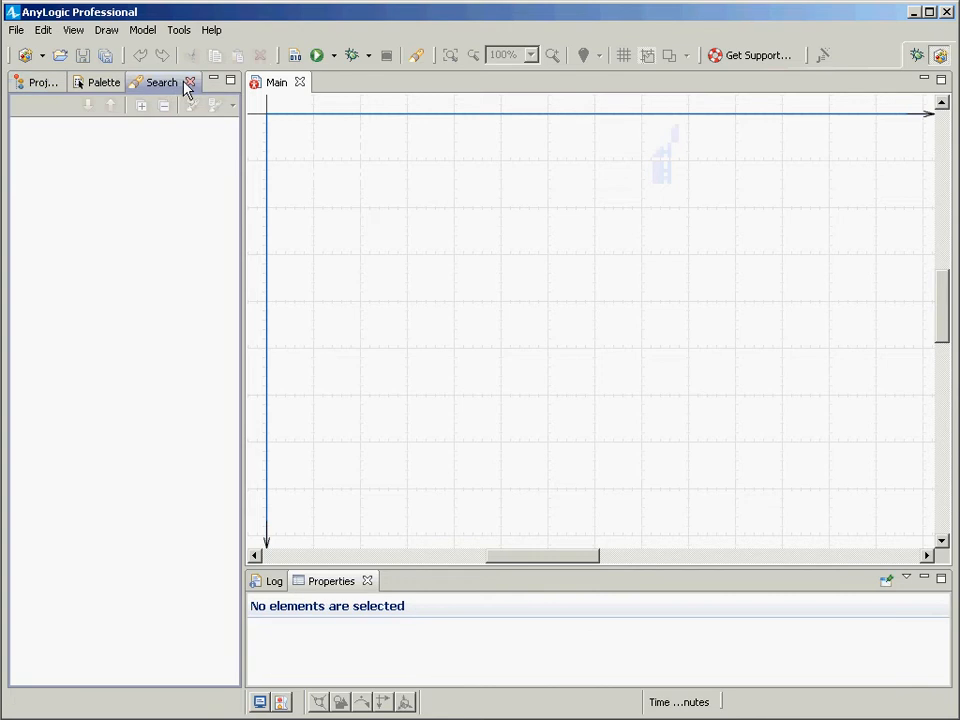
click(189, 83)
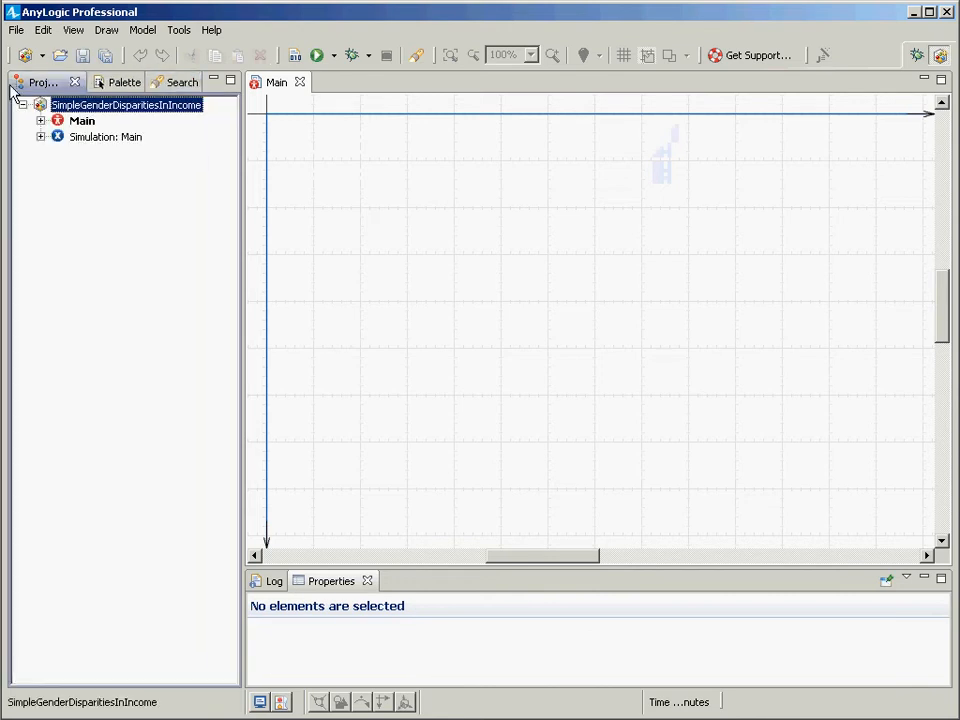
click(73, 32)
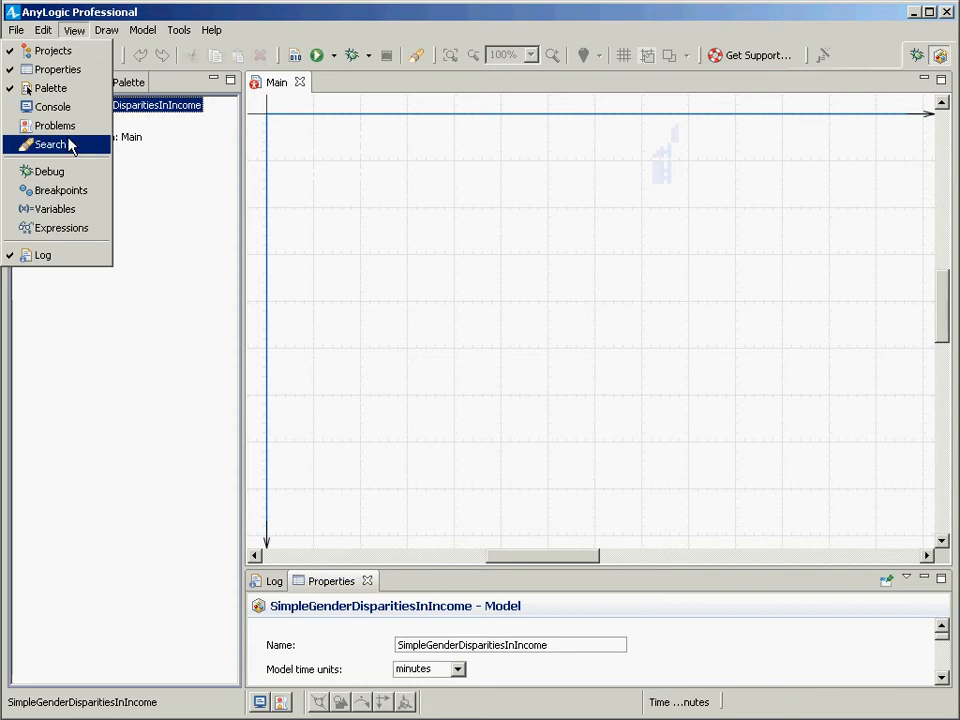
click(73, 146)
click(80, 32)
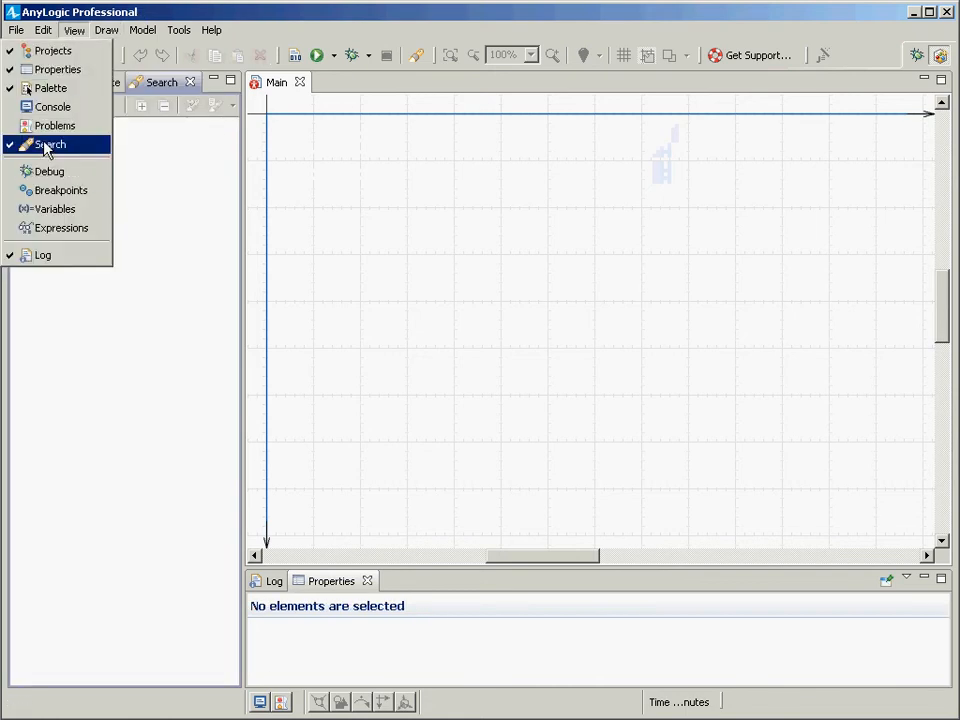
click(53, 51)
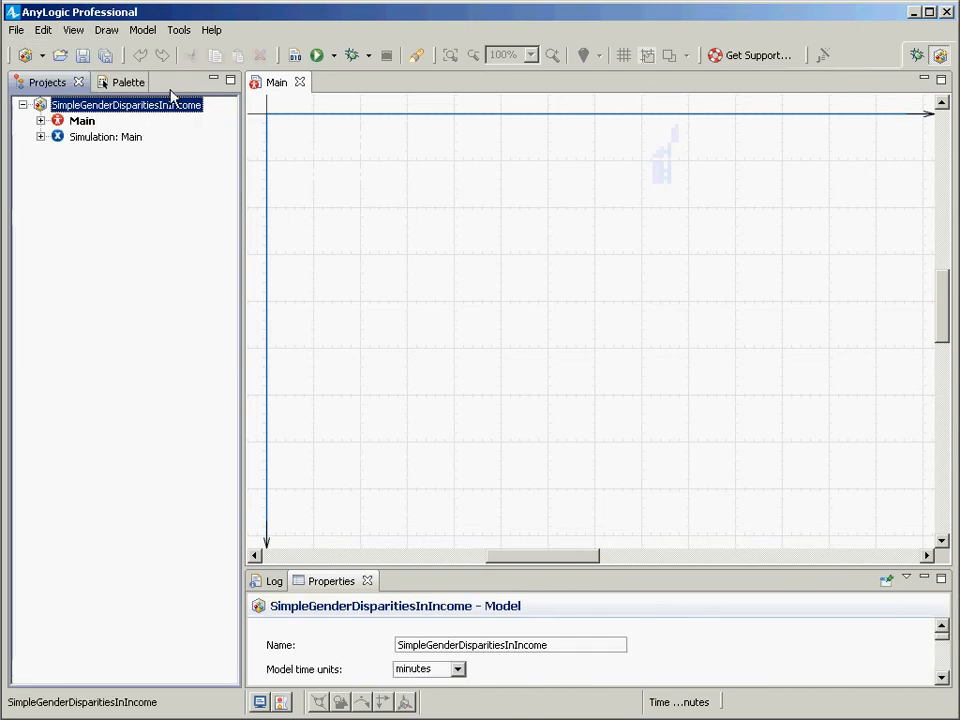
- Look over the list of available views and bring the Palette to the front
click(74, 30)
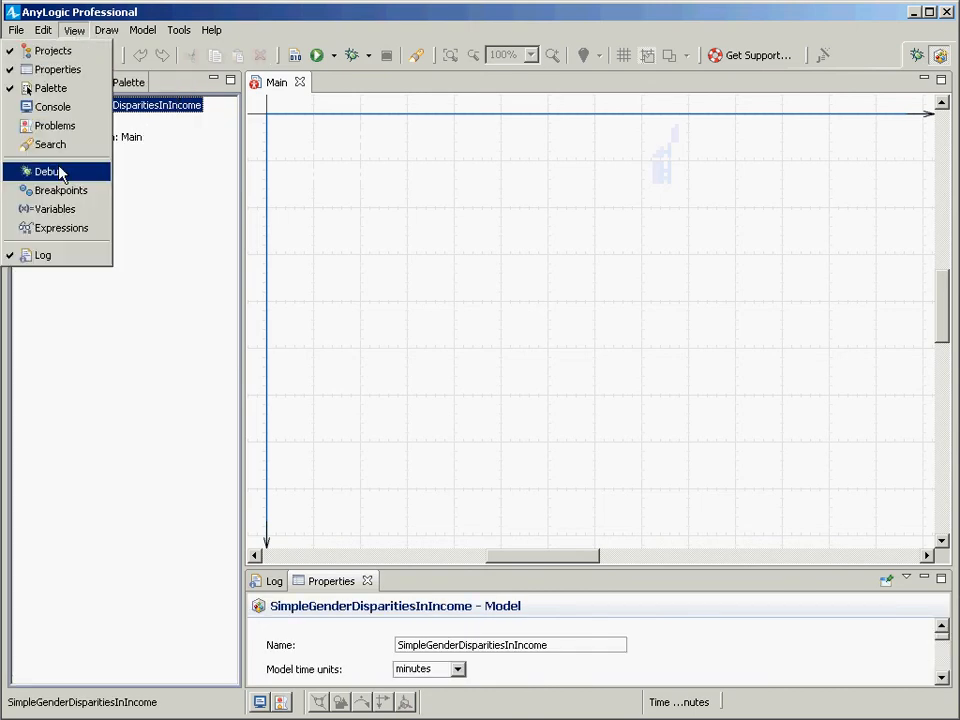
click(146, 140)
click(113, 85)
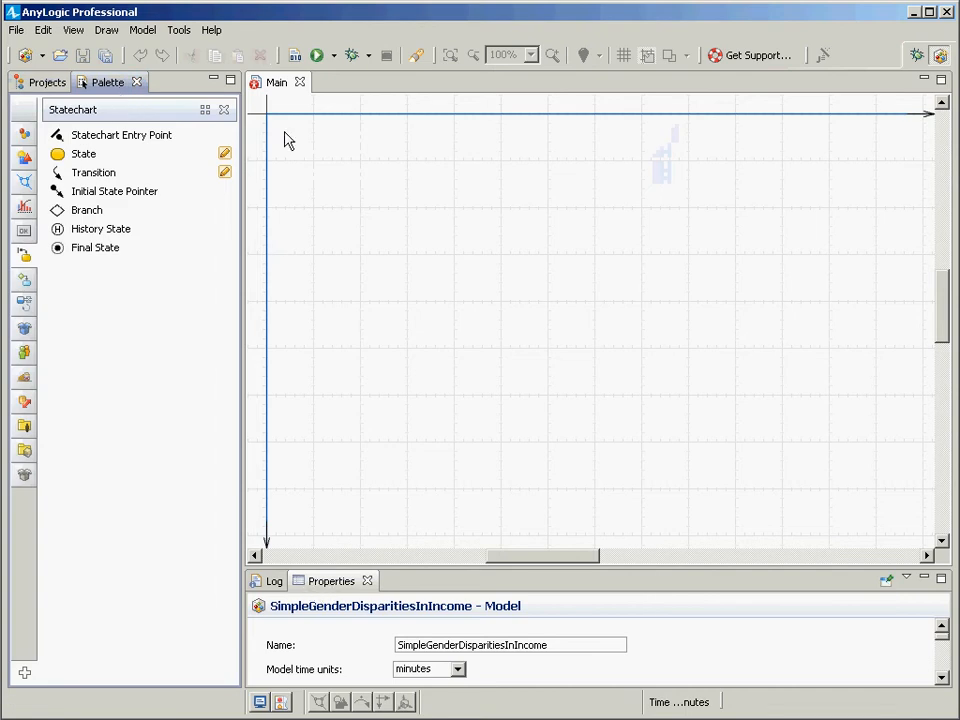
- Maximize the Main diagram editor, restore its size, and return to the Properties view
click(277, 88)
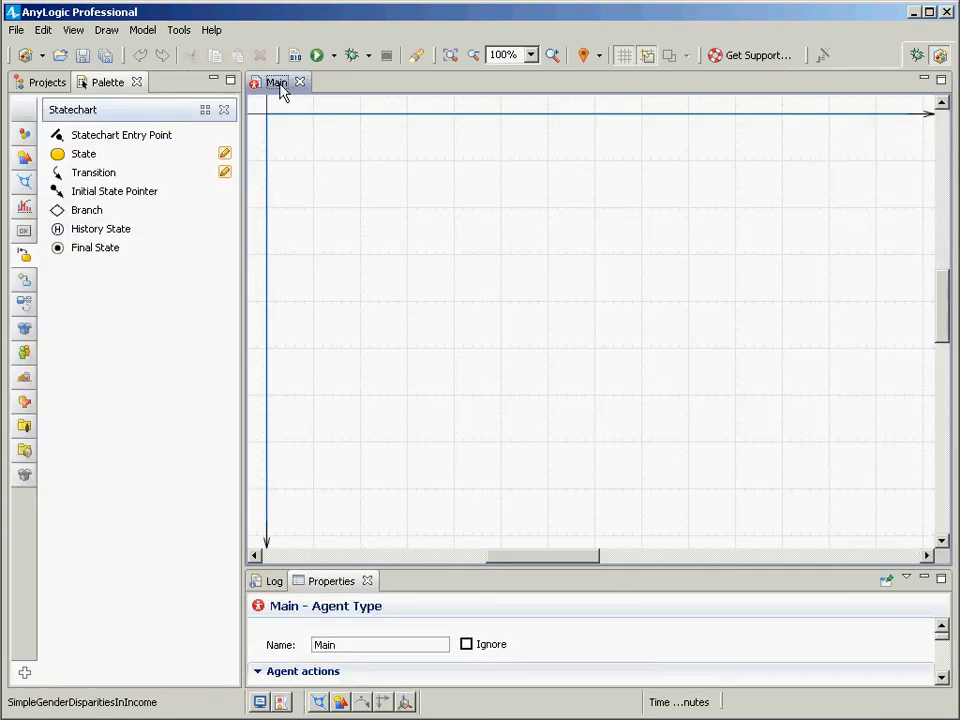
double_click(278, 84)
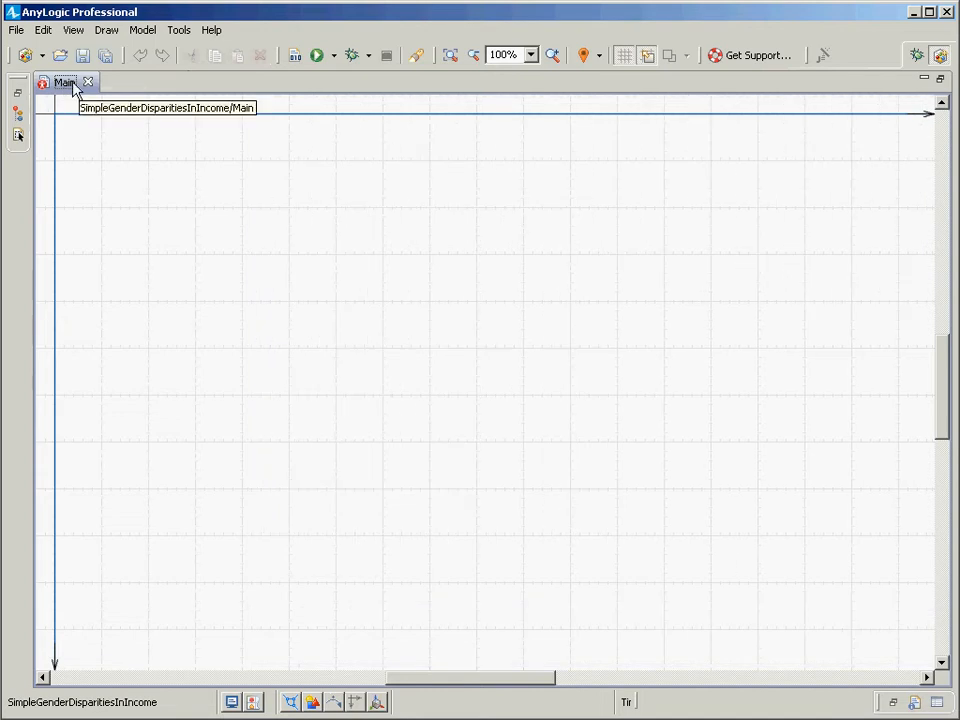
double_click(64, 83)
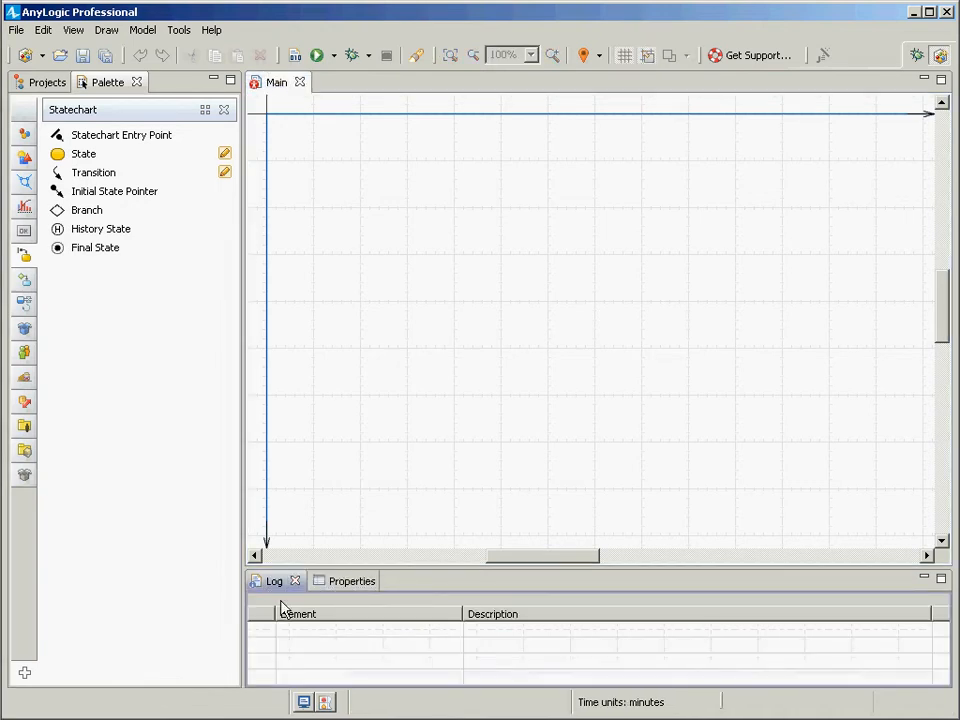
click(340, 586)
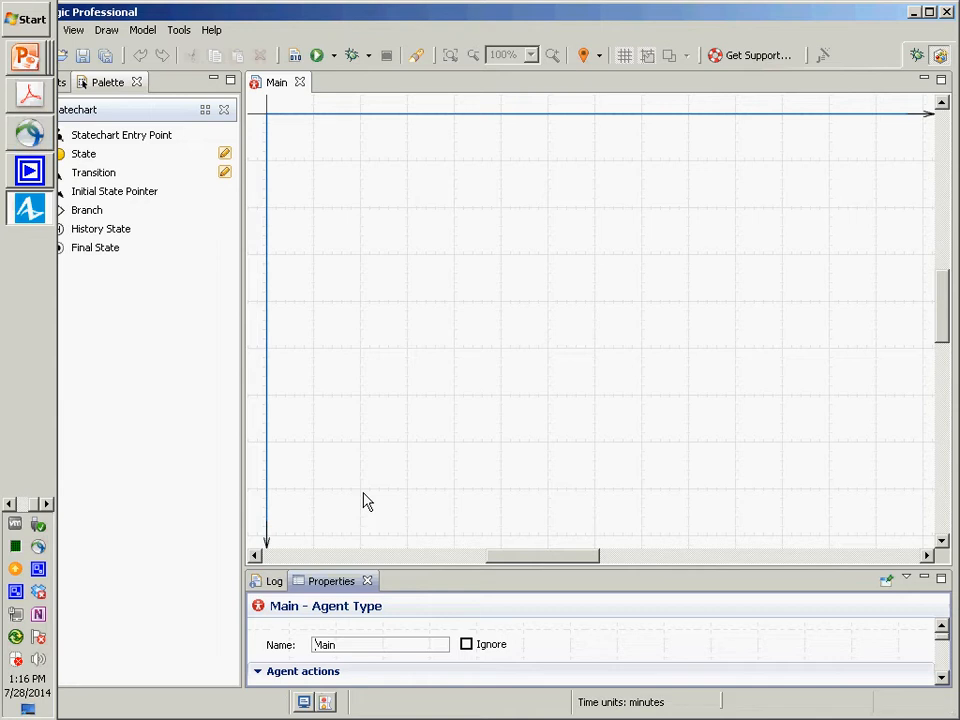
- Alternate between the Projects and Palette views, finishing on the project tree
click(30, 133)
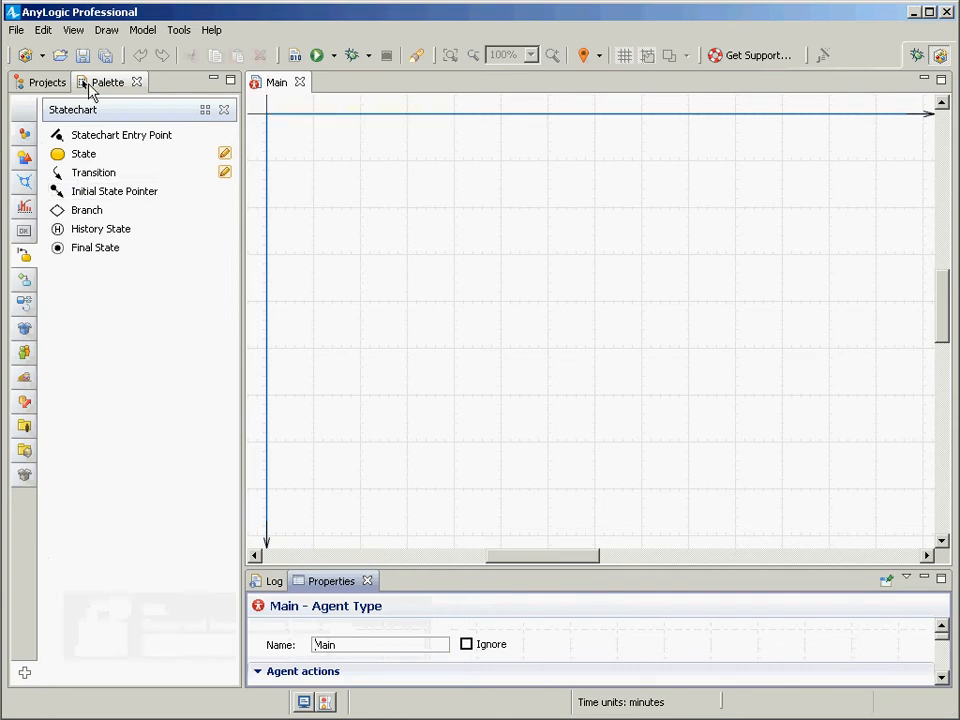
click(49, 86)
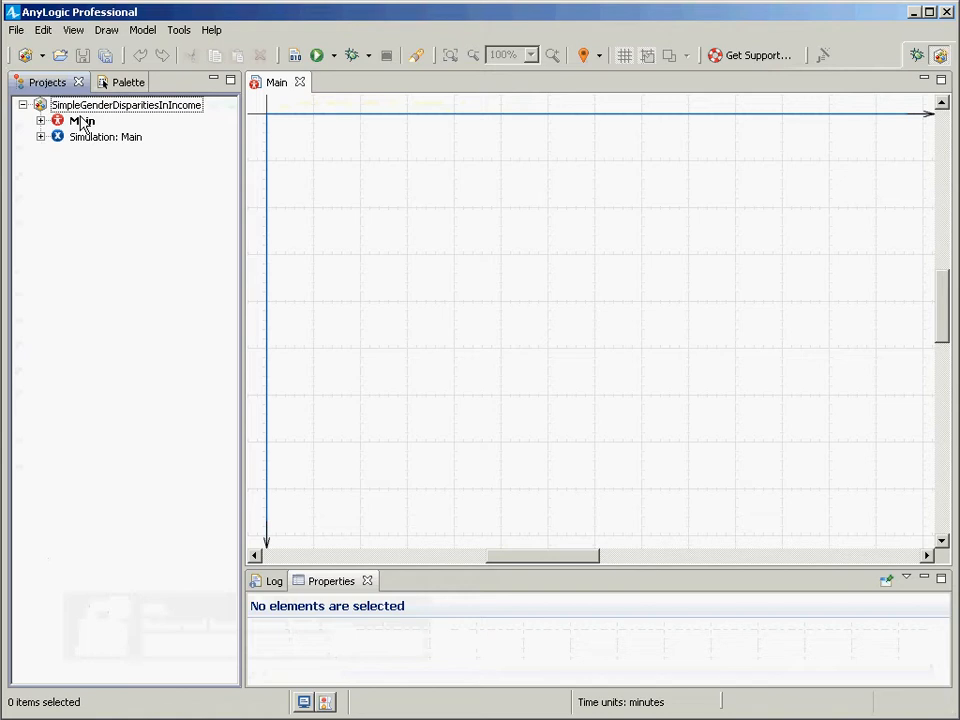
click(126, 83)
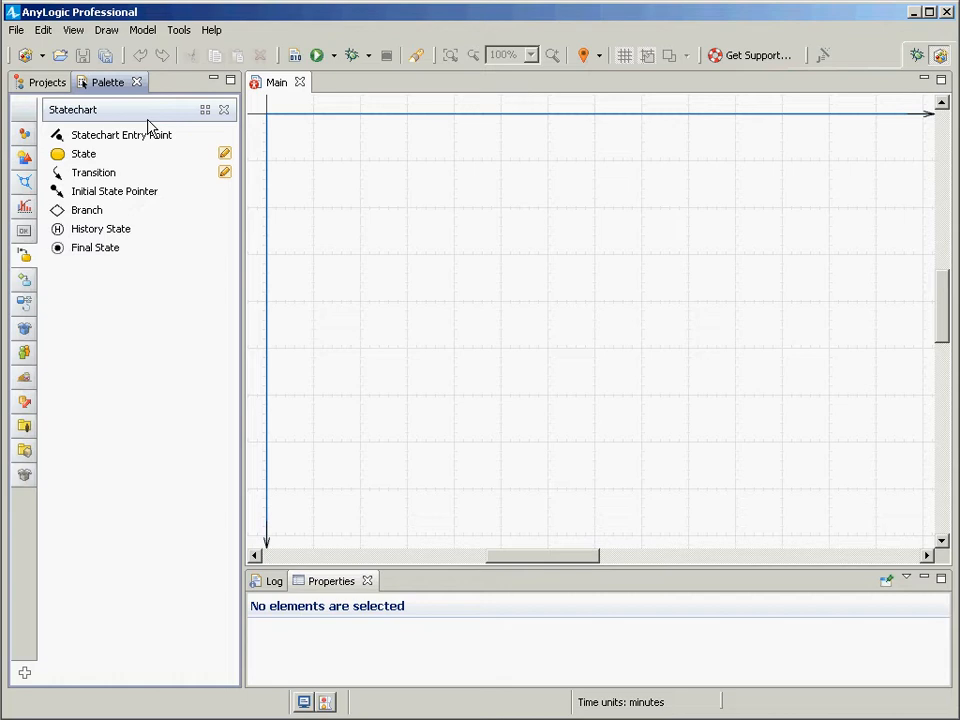
click(30, 82)
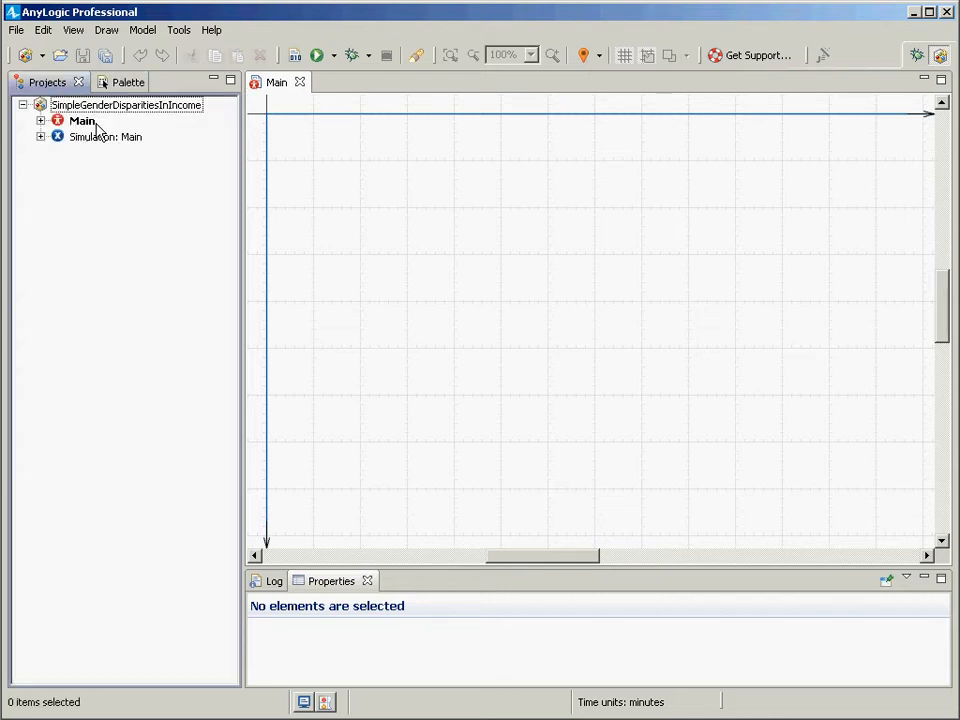
- Close the Main diagram editor and reopen it from the project tree, twice in a row
click(90, 124)
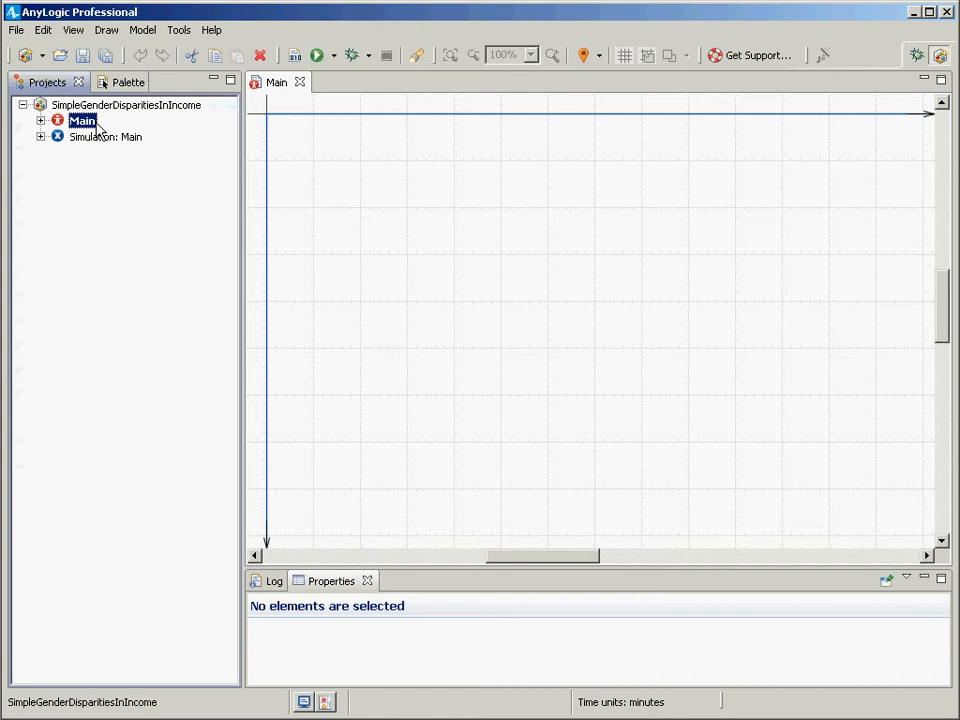
click(299, 82)
click(76, 107)
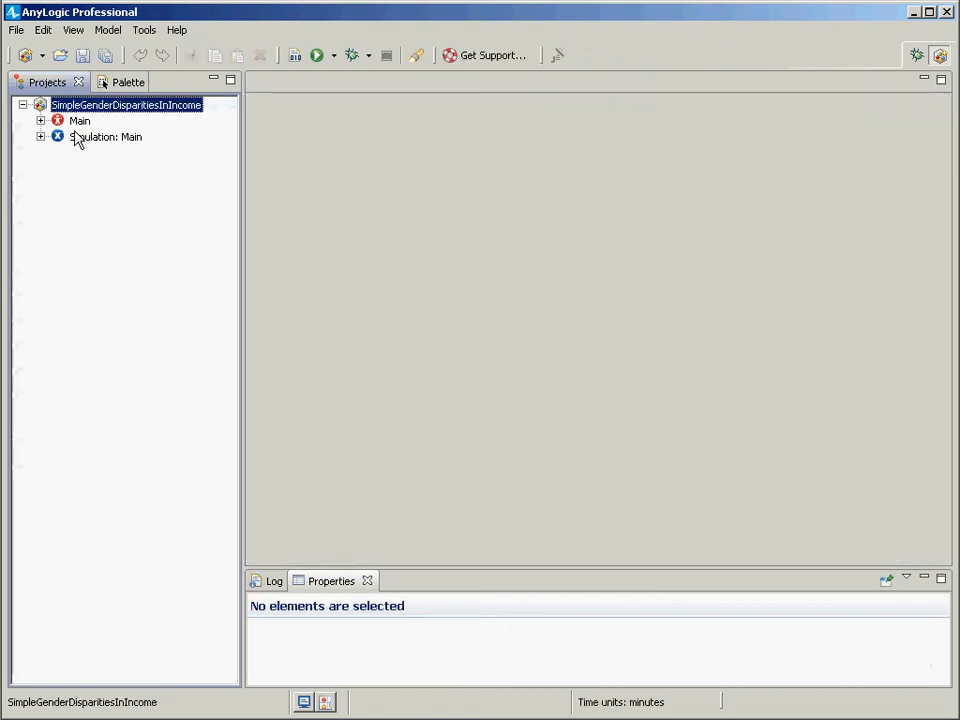
click(77, 136)
double_click(78, 121)
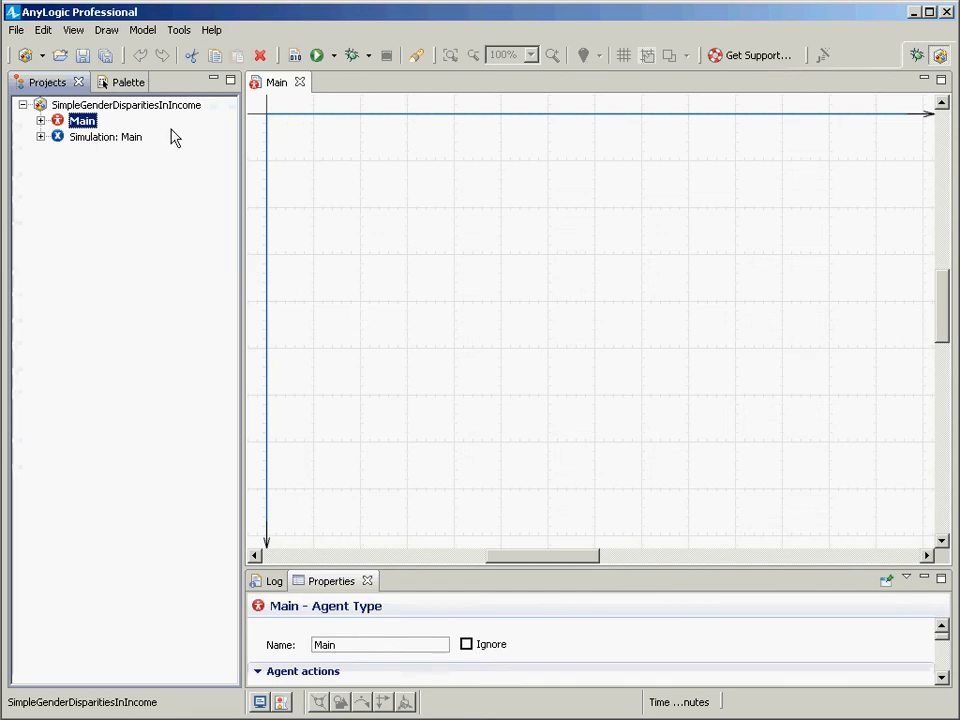
click(299, 82)
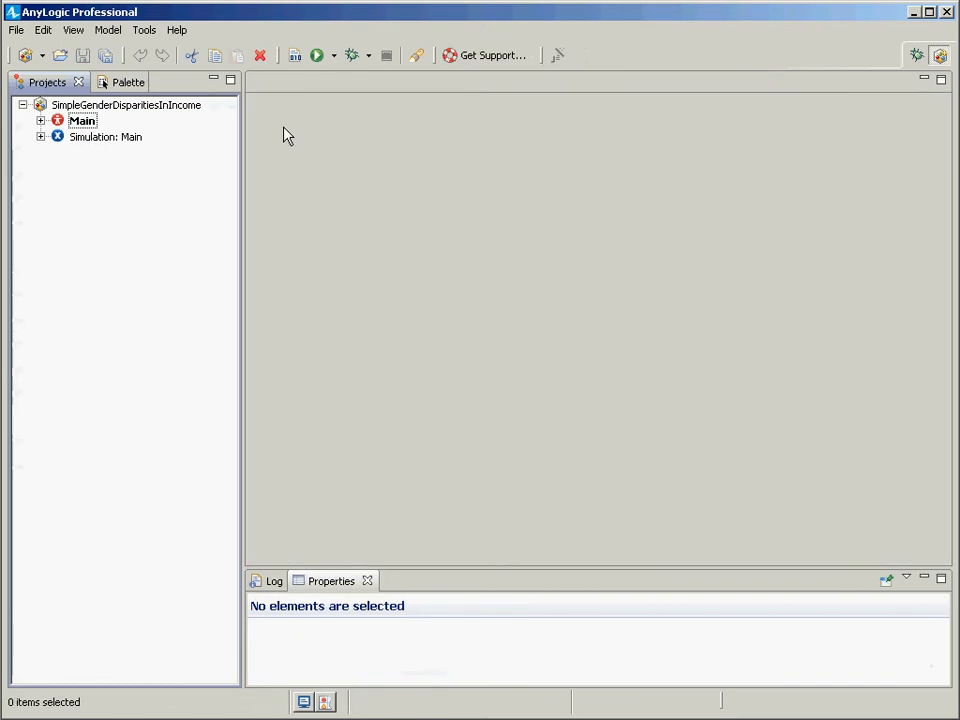
click(78, 121)
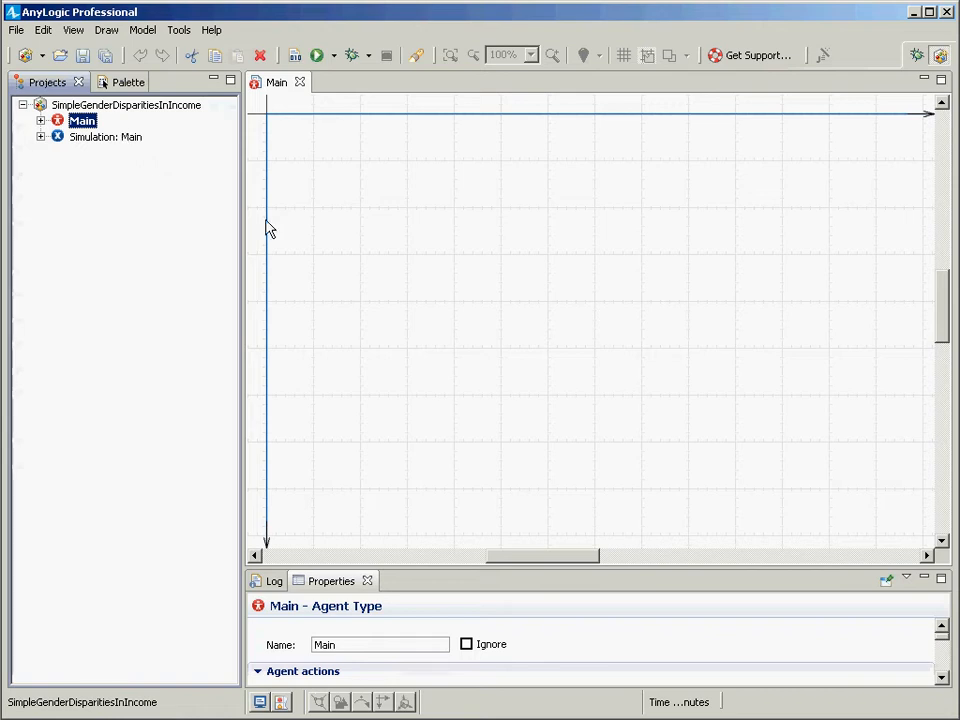
- Enlarge the Properties view to about half the window height and look through the Main agent type's properties
drag(351, 567, 369, 343)
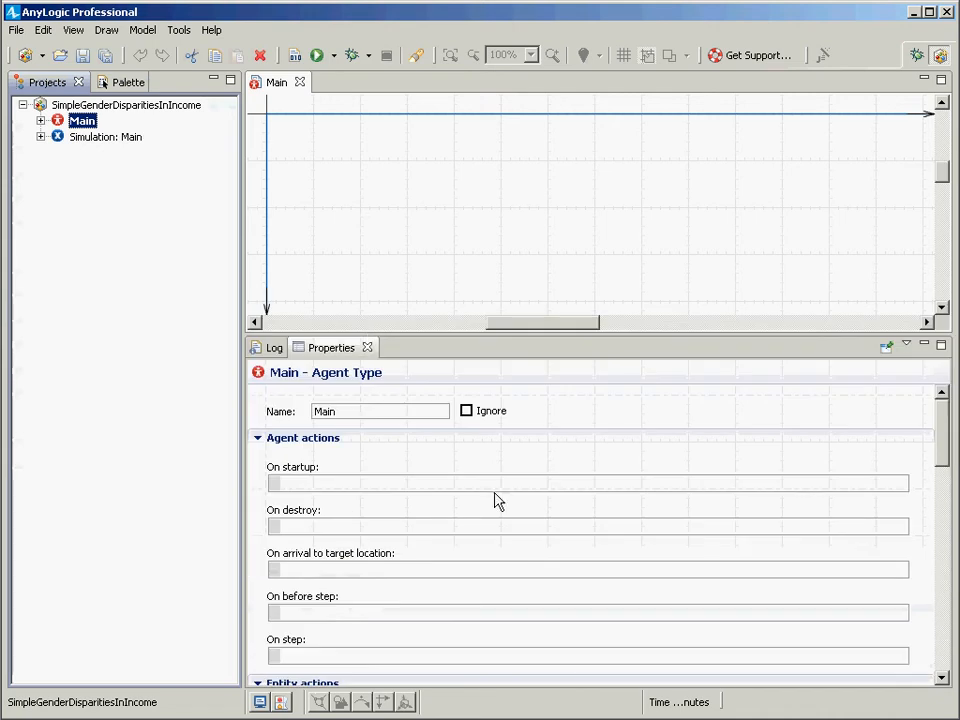
mouse_move(945, 424)
mouse_down()
mouse_move(940, 717)
mouse_move(928, 403)
mouse_move(915, 640)
mouse_move(913, 480)
mouse_move(911, 651)
mouse_move(911, 369)
mouse_up()
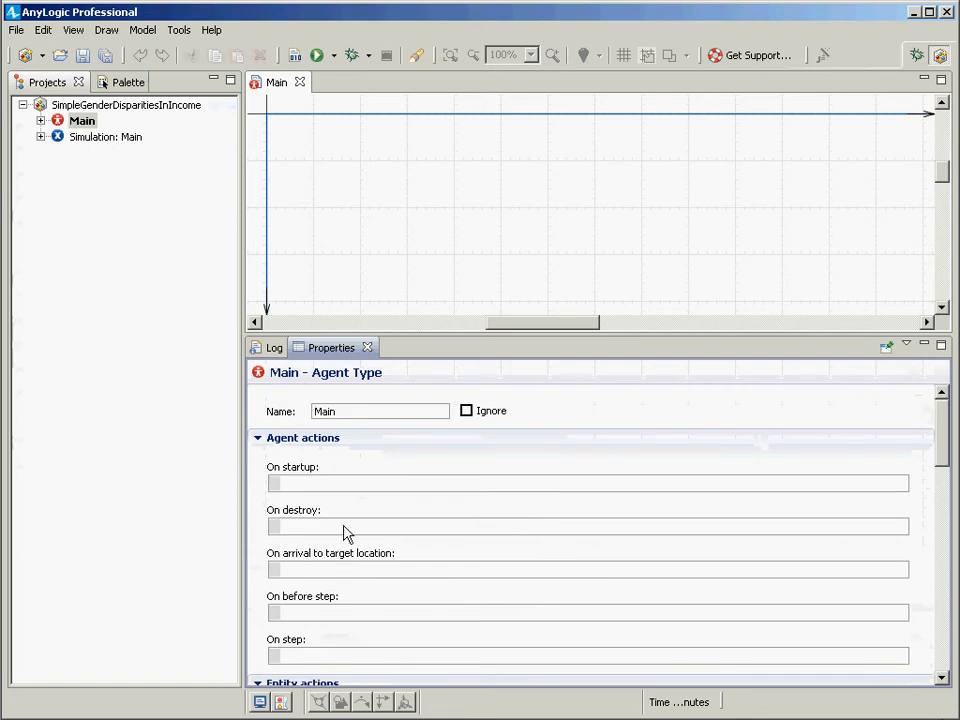
- Examine the properties of the Simulation: Main experiment, from model time to its window and toolbar settings
click(56, 137)
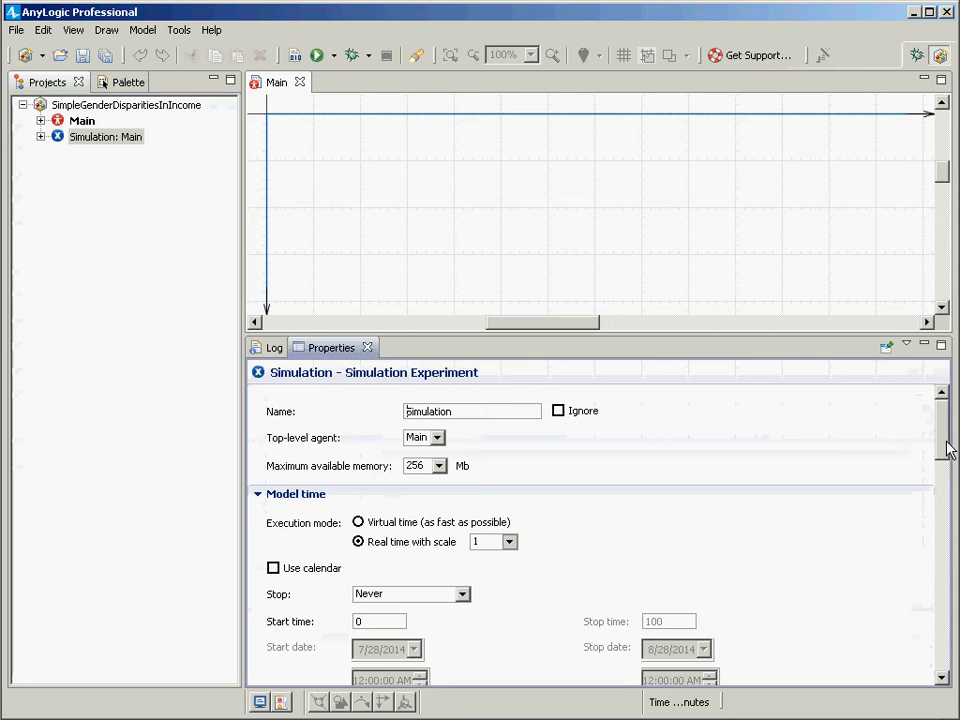
drag(949, 448, 948, 545)
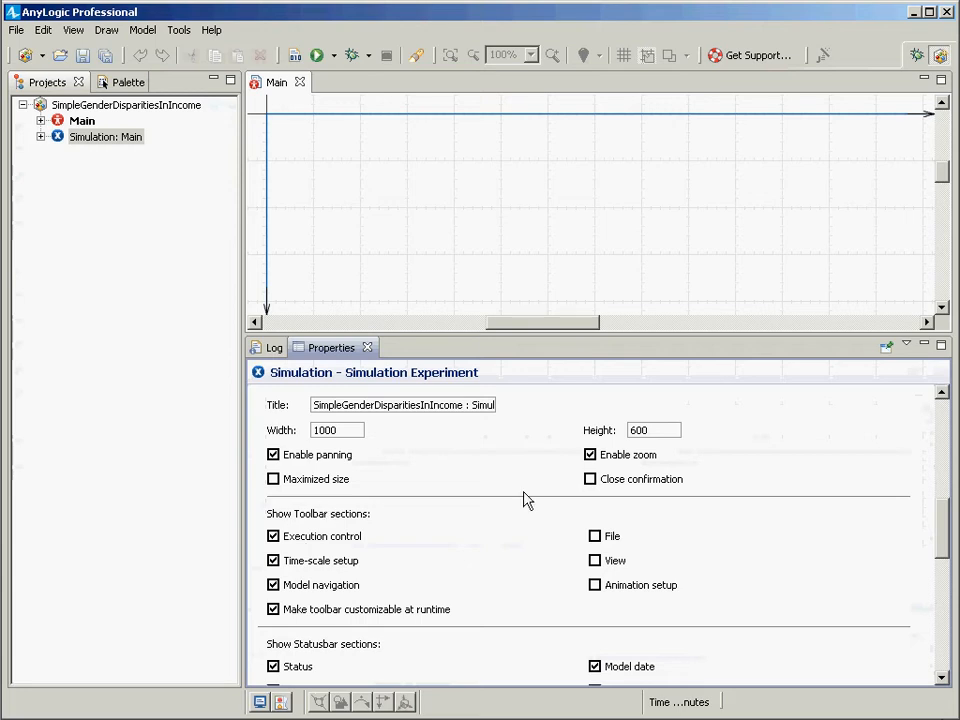
drag(947, 549, 953, 425)
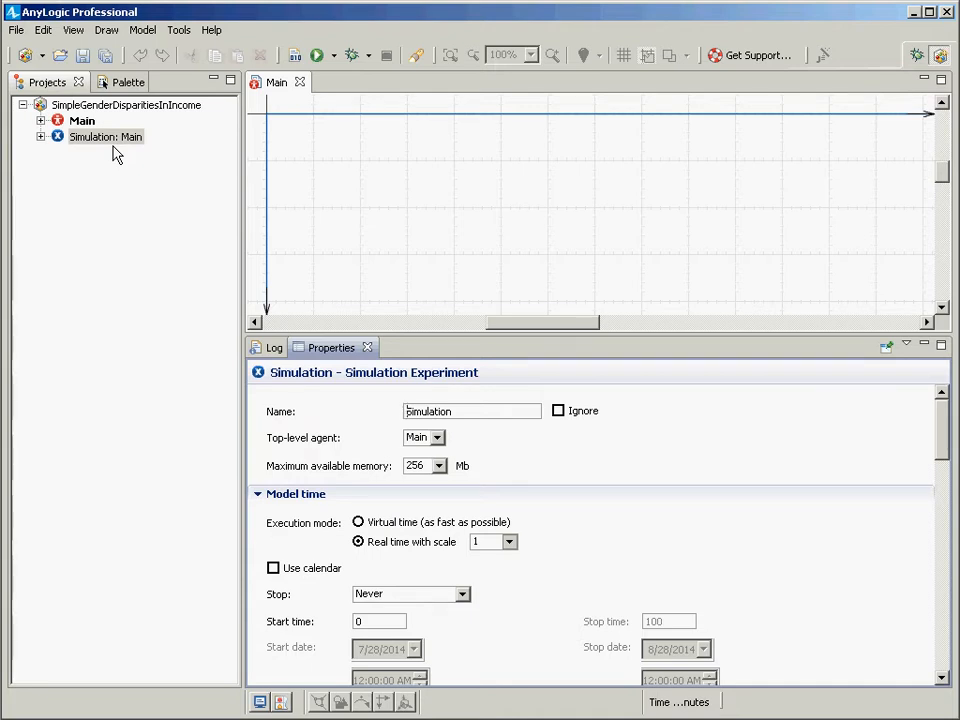
- Show the Problems and Console views and bring the experiment's properties back to the front
click(72, 30)
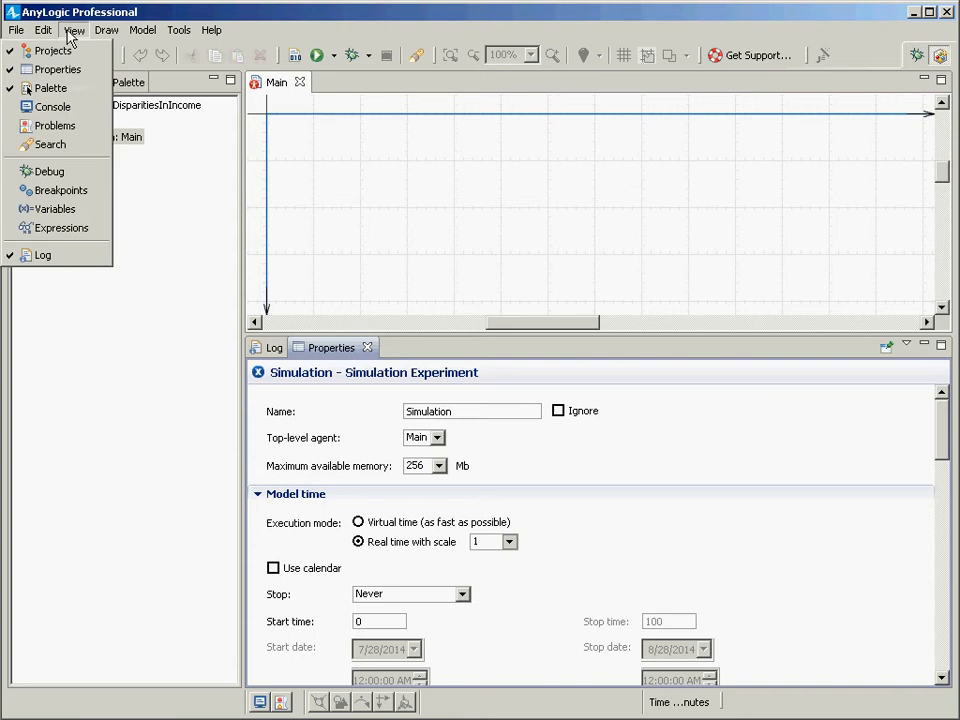
click(73, 135)
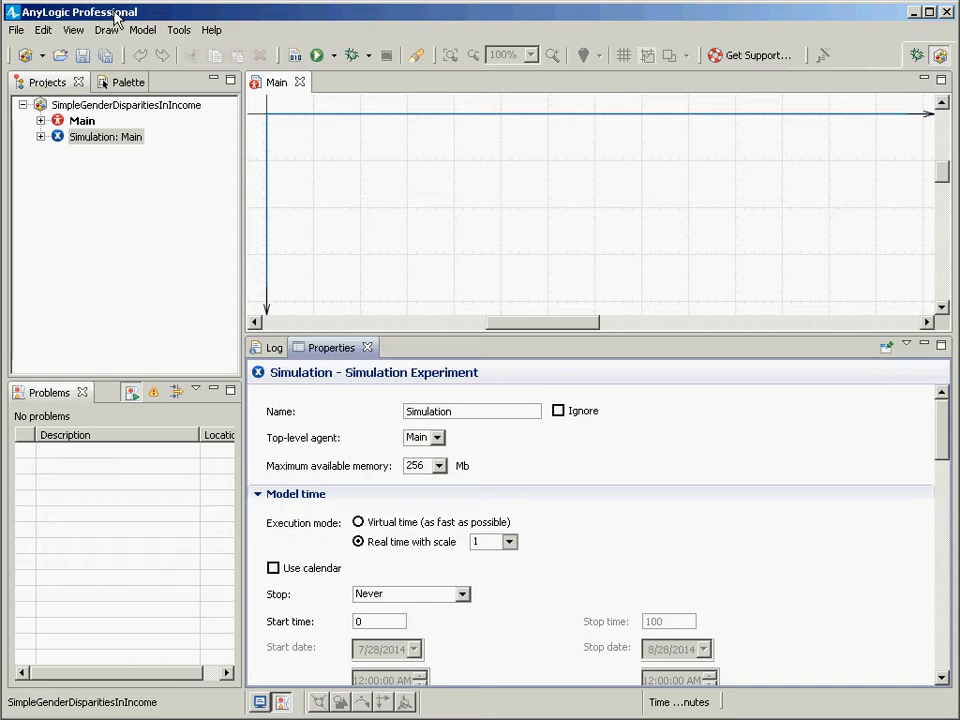
click(75, 30)
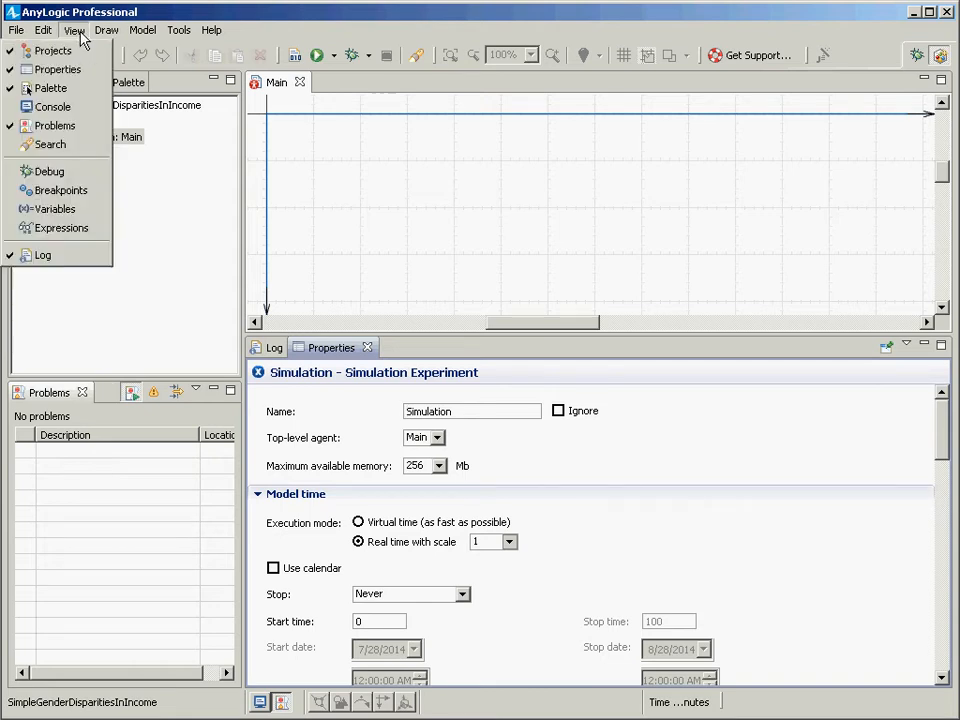
click(79, 107)
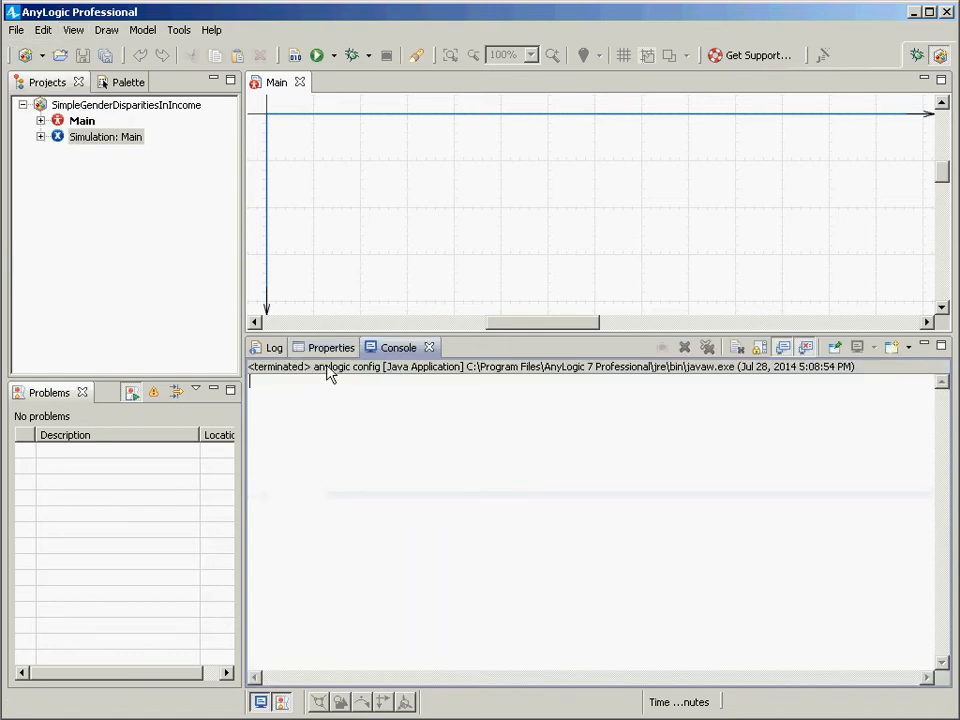
click(358, 354)
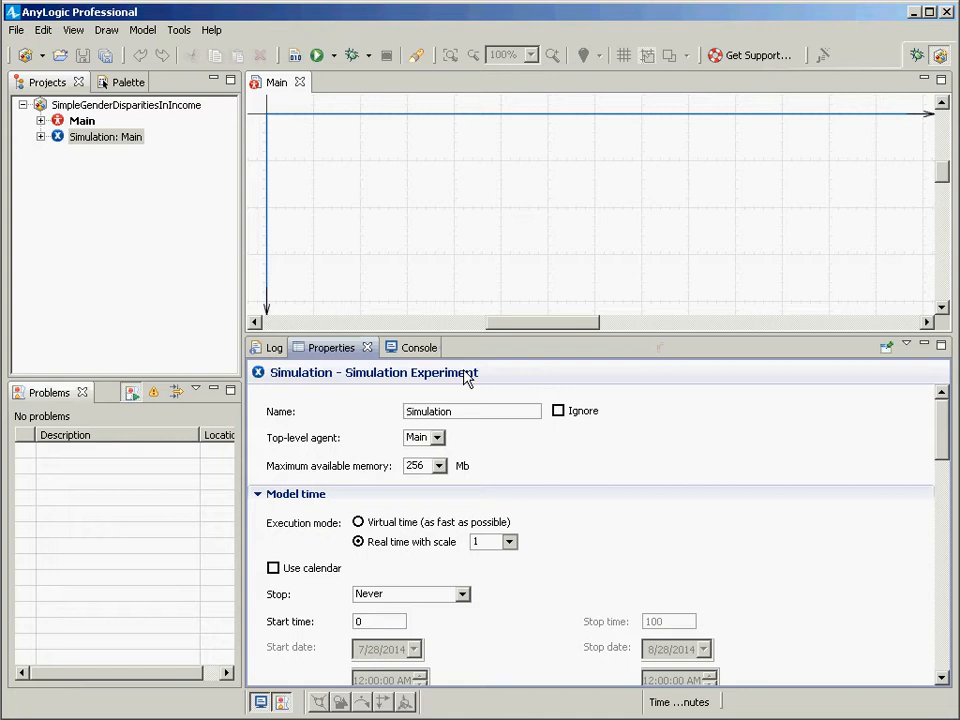
- Build the model, run the Simulation: Main experiment, and close the simulation window
click(293, 62)
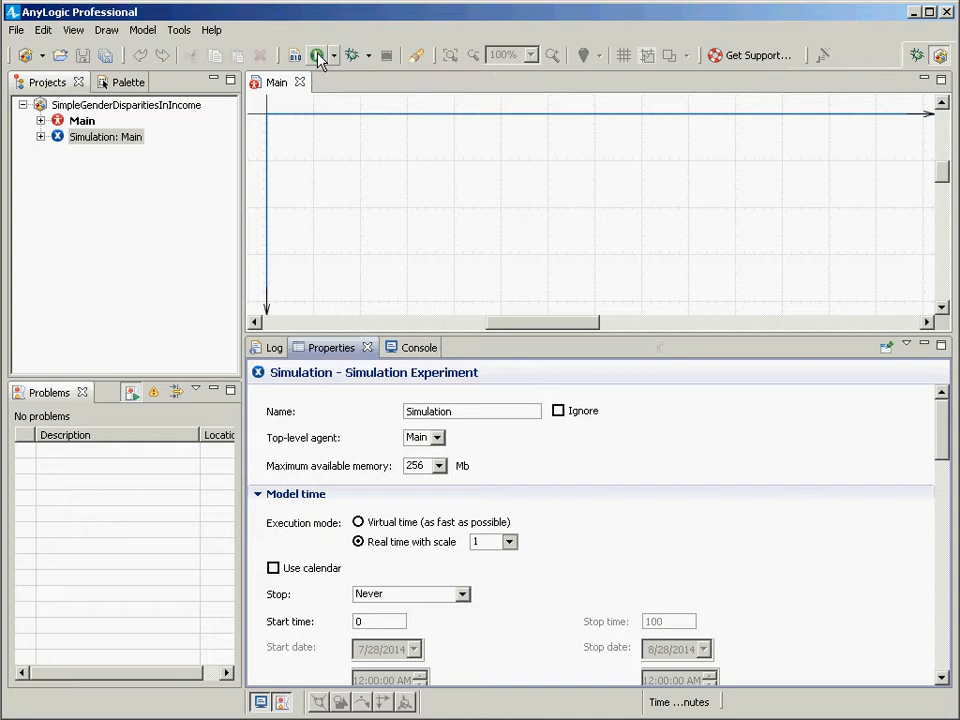
right_click(137, 141)
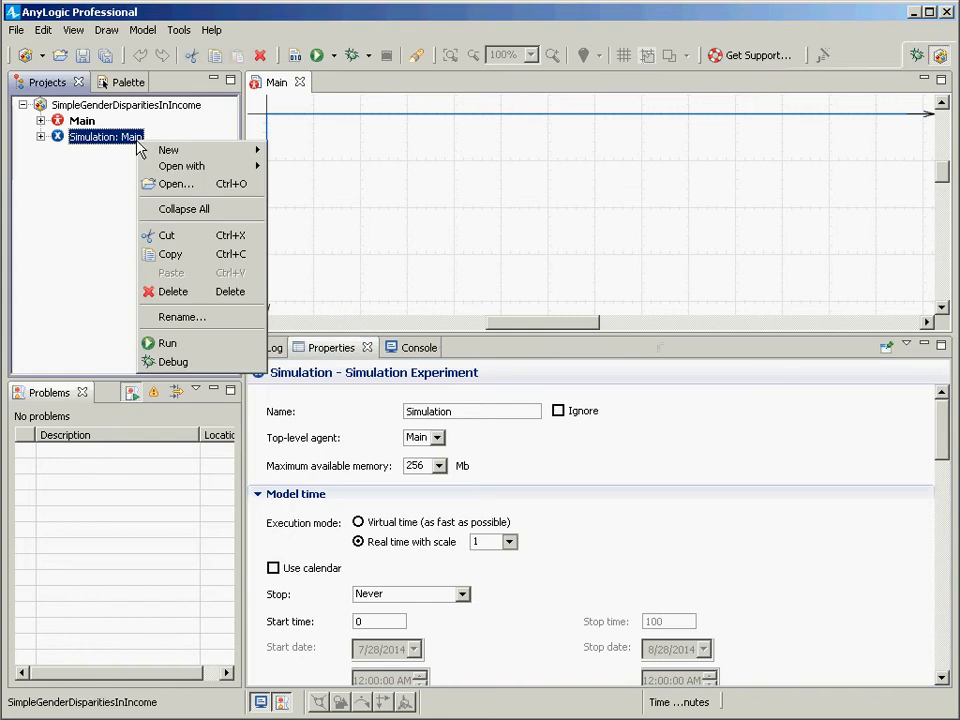
click(212, 345)
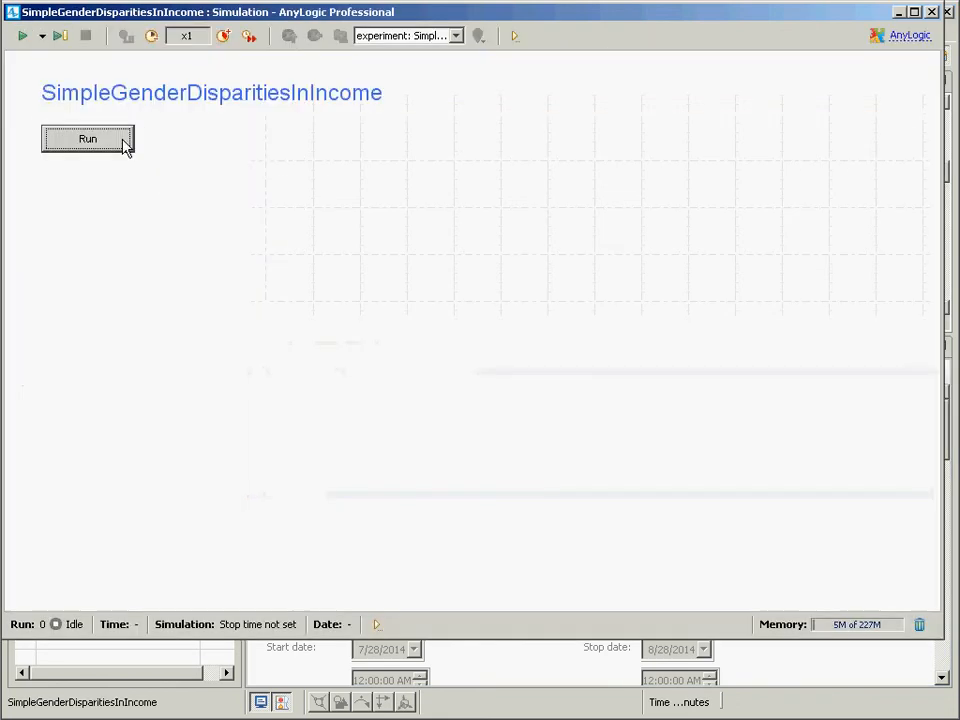
click(125, 146)
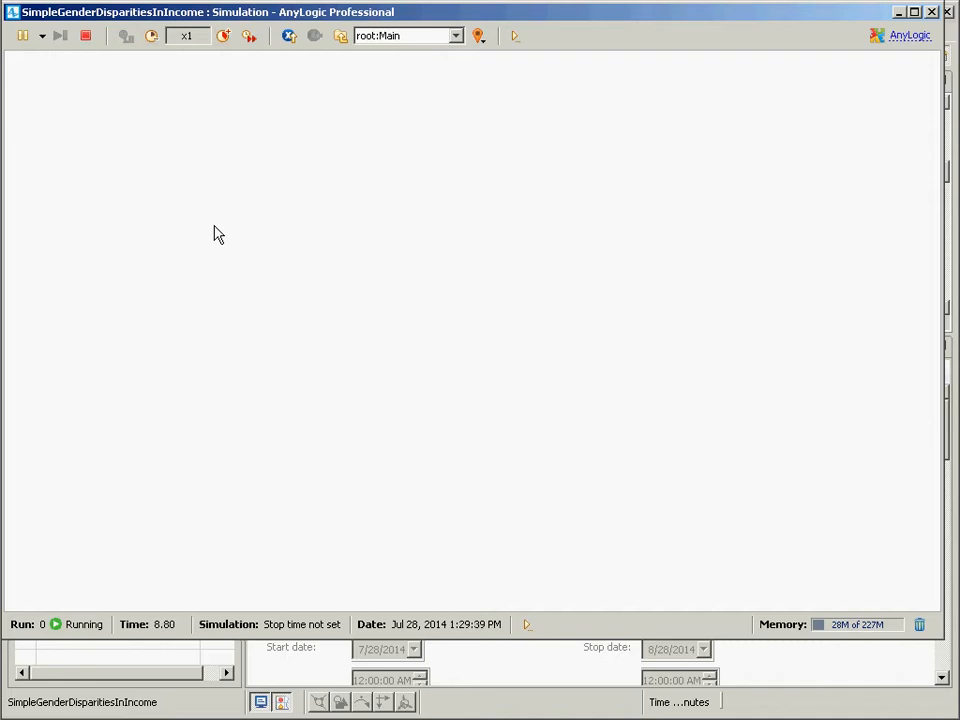
click(931, 12)
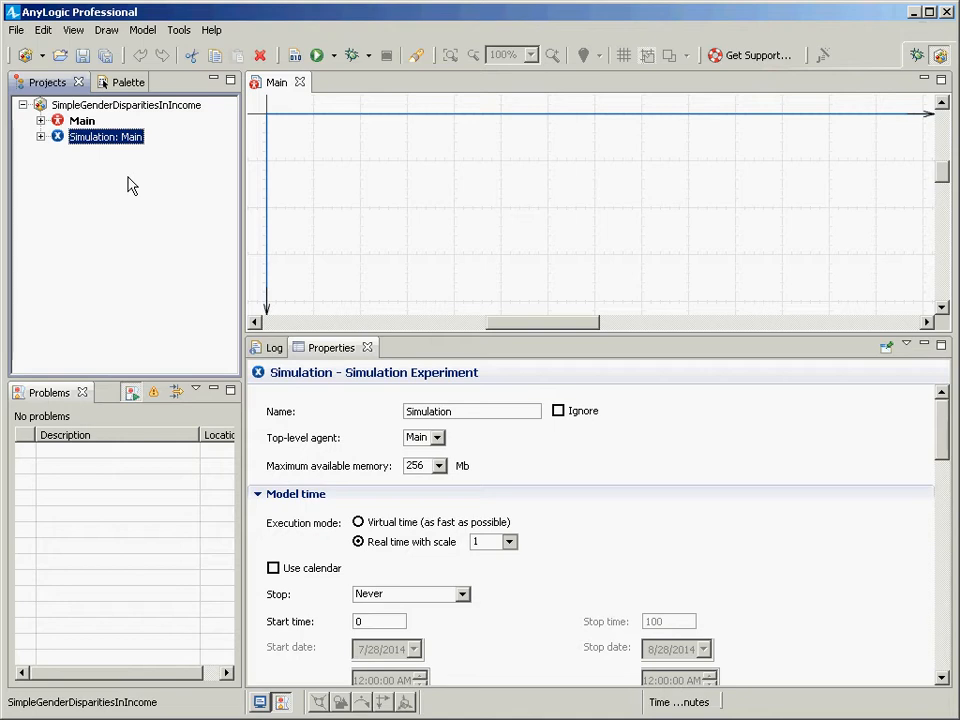
click(17, 31)
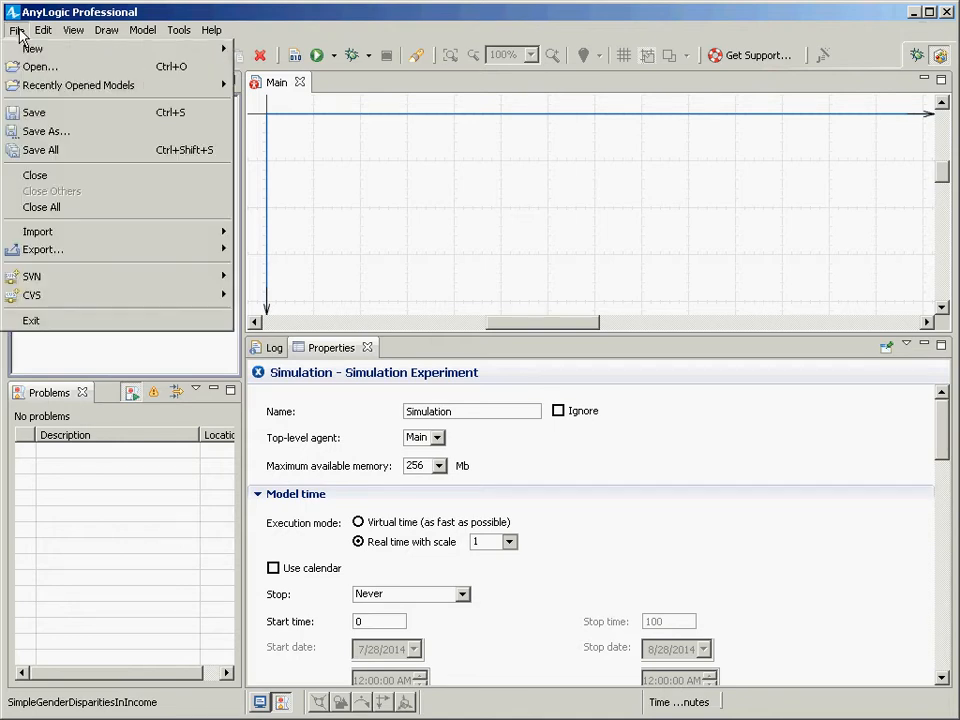
click(17, 33)
click(17, 30)
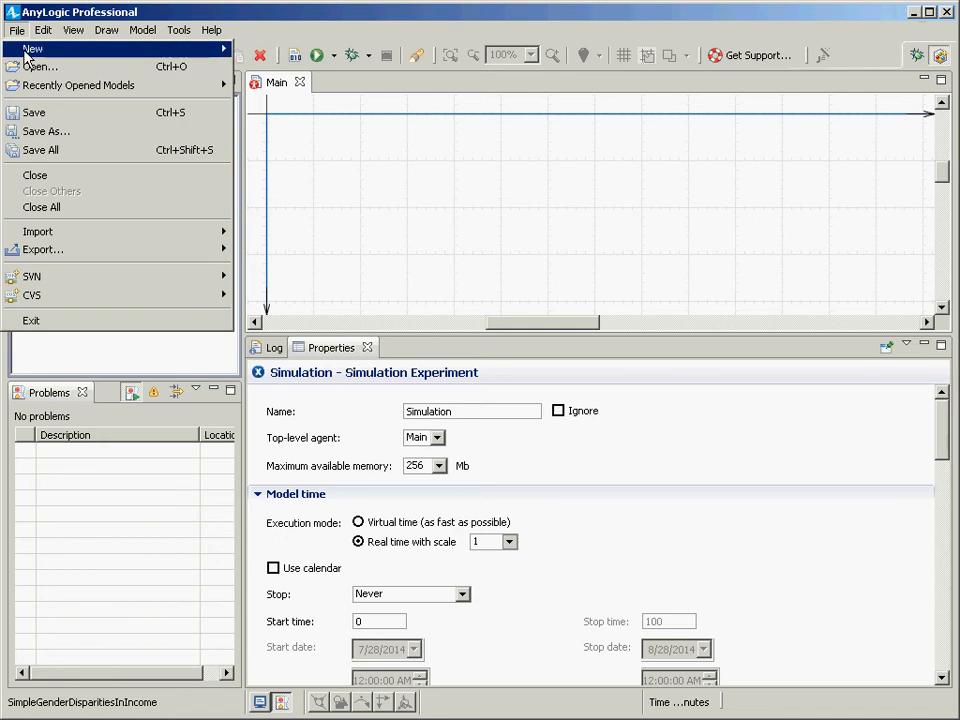
mouse_move(208, 56)
click(255, 78)
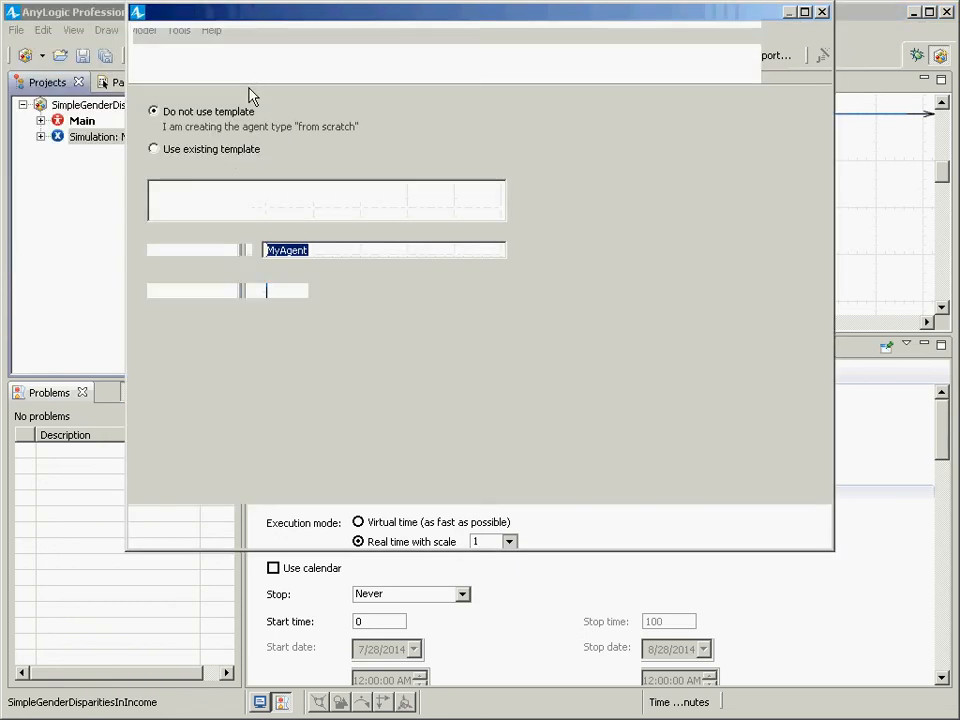
text(Person)
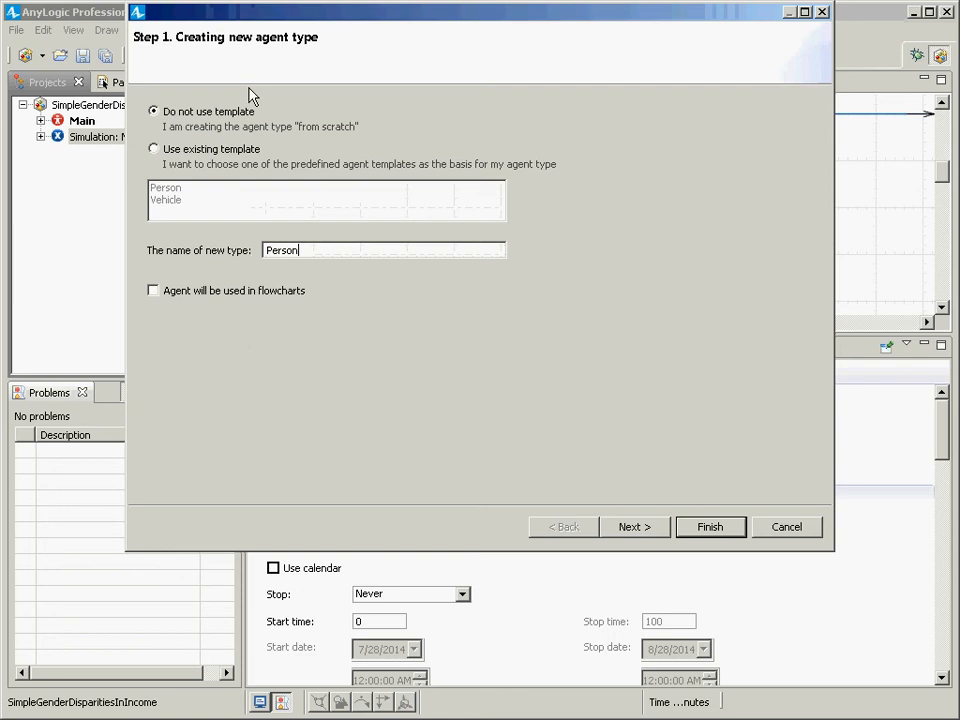
key(Escape)
- Create a new agent type named Person from scratch, without using a template
click(17, 30)
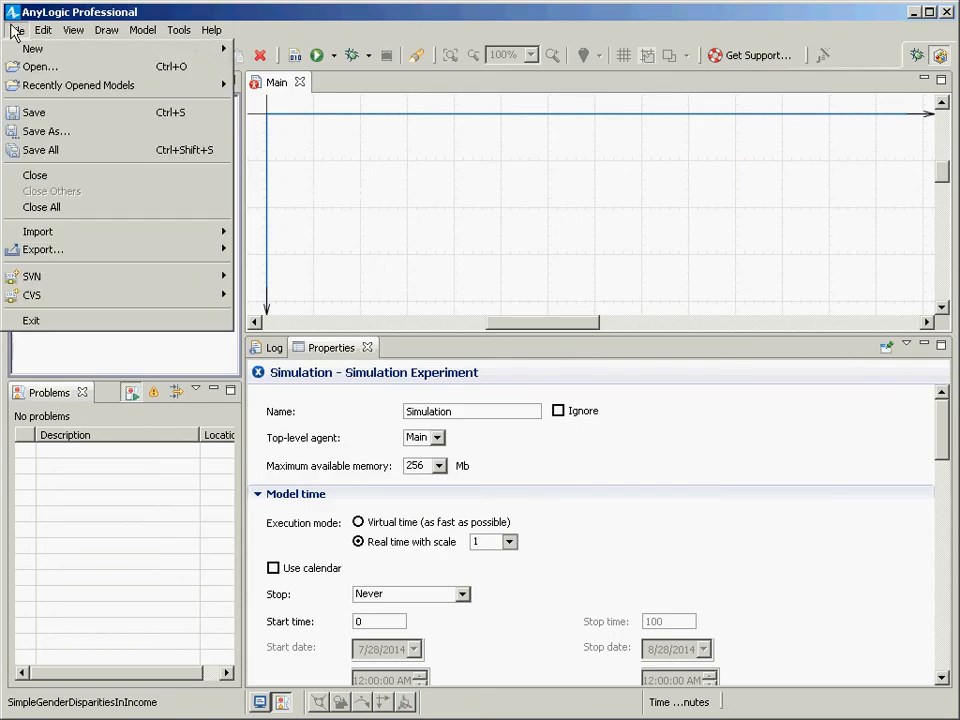
mouse_move(30, 50)
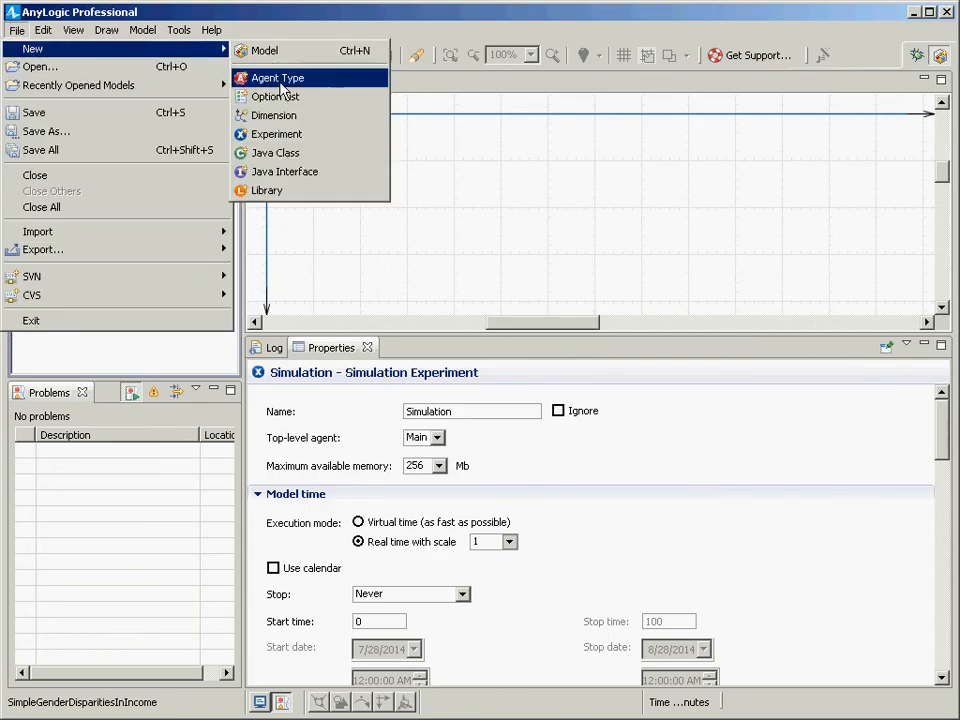
click(279, 80)
text(Person)
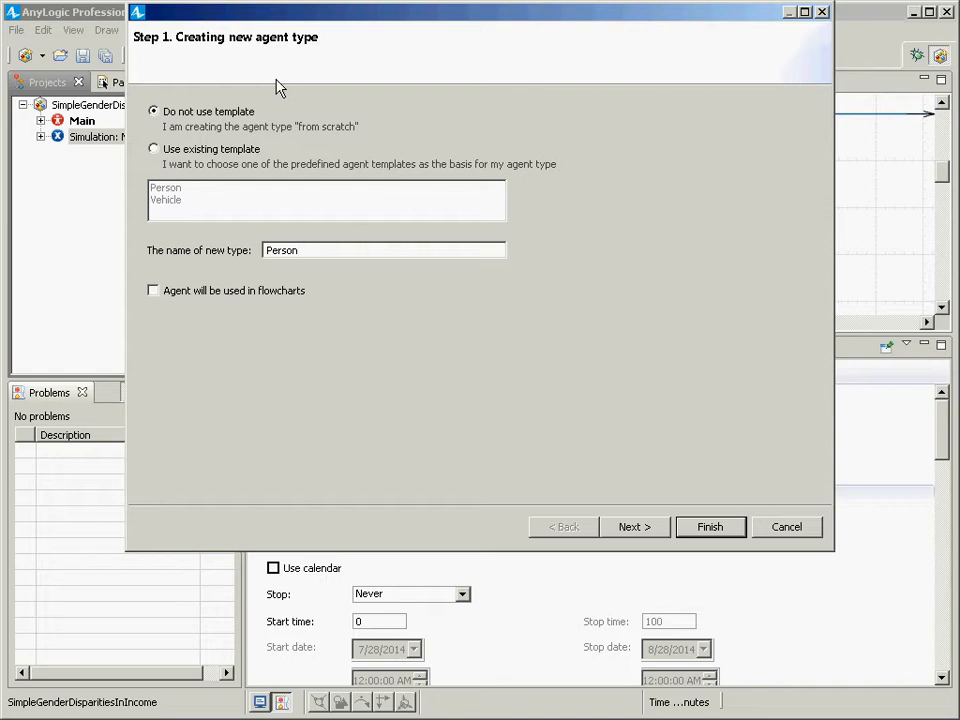
click(687, 530)
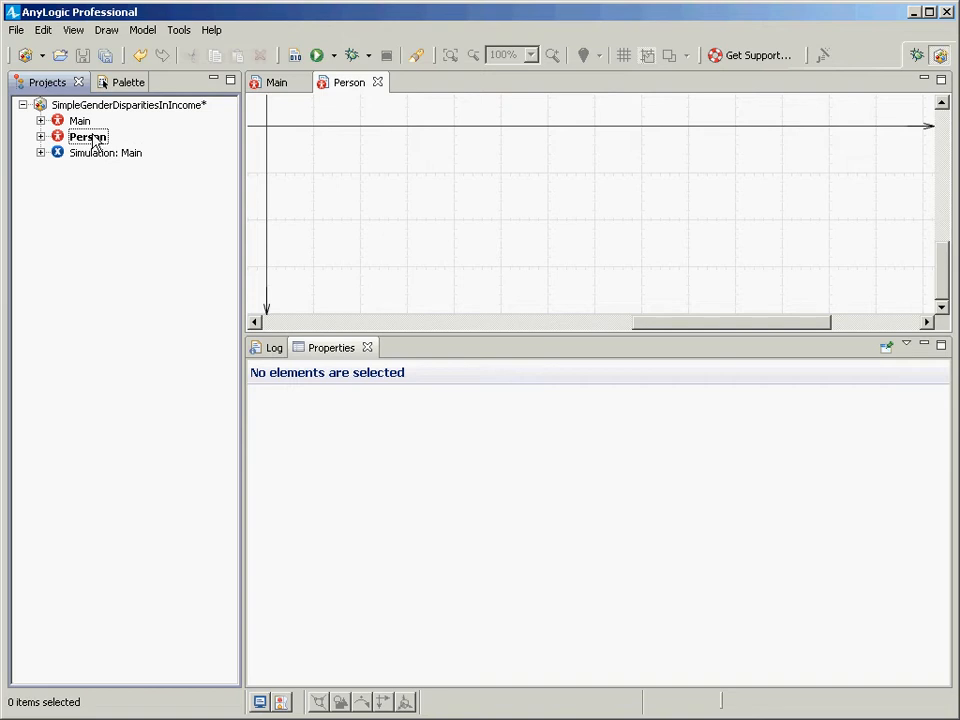
- Place an oval from the Presentation palette at the origin of the Person diagram
click(114, 80)
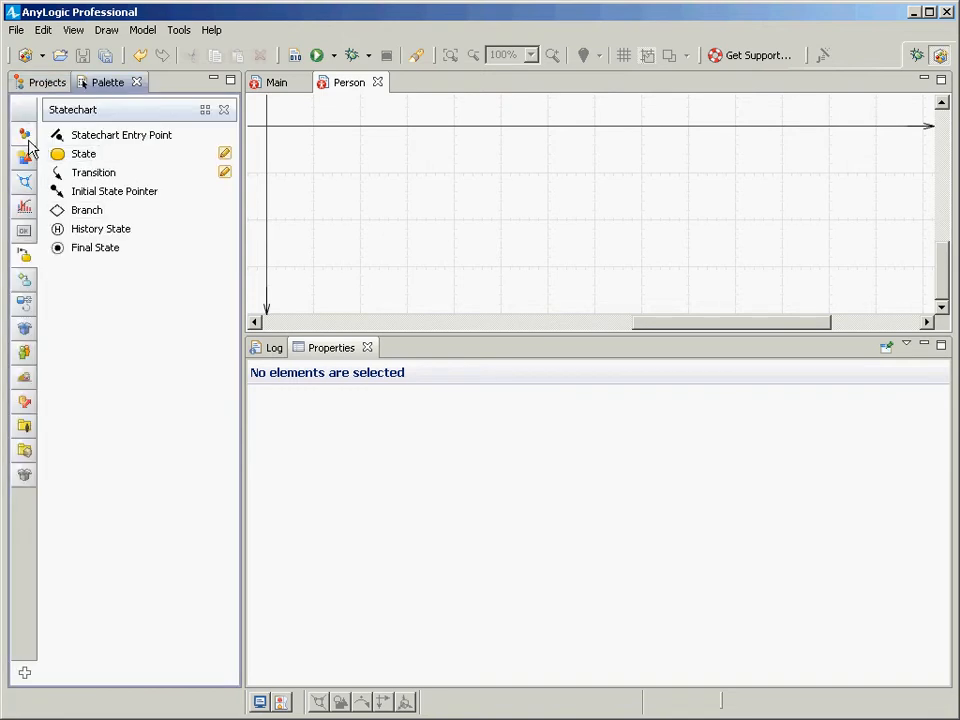
mouse_move(27, 140)
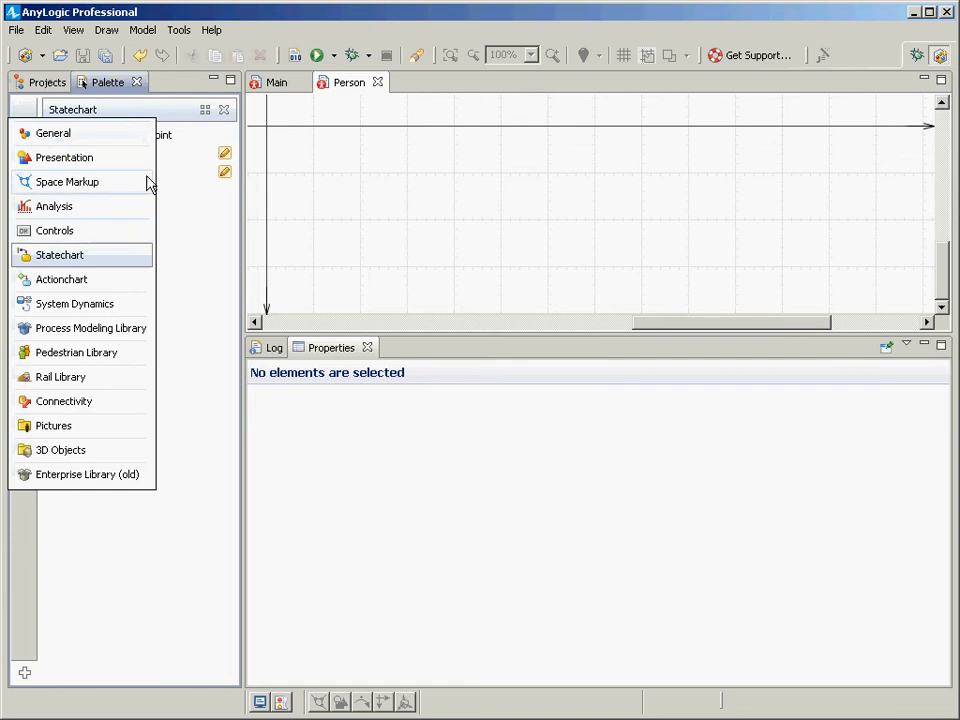
click(28, 162)
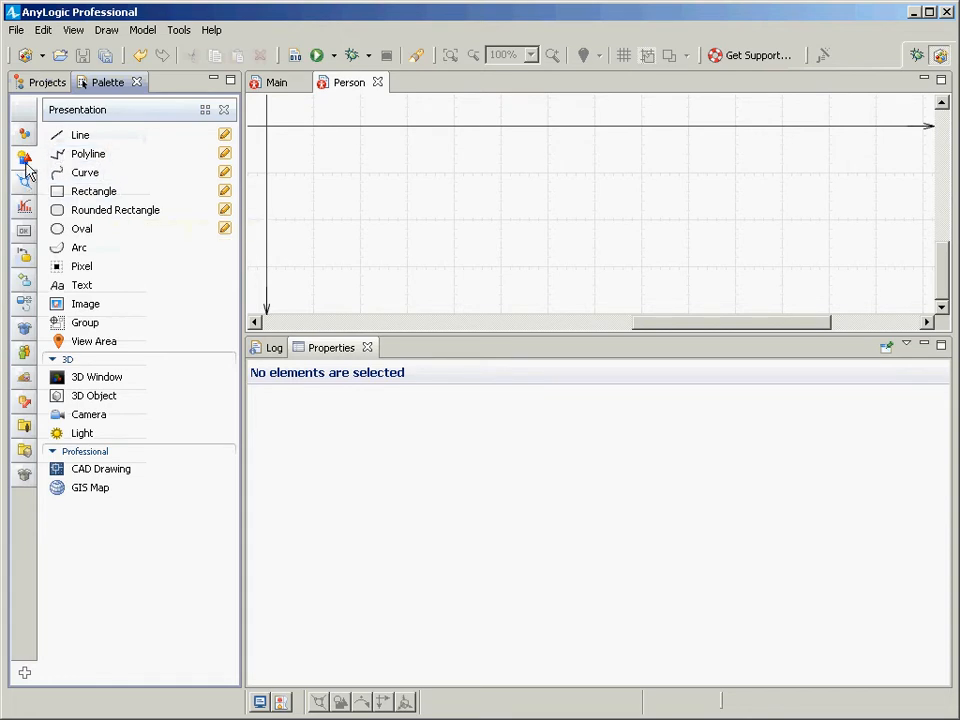
mouse_move(26, 162)
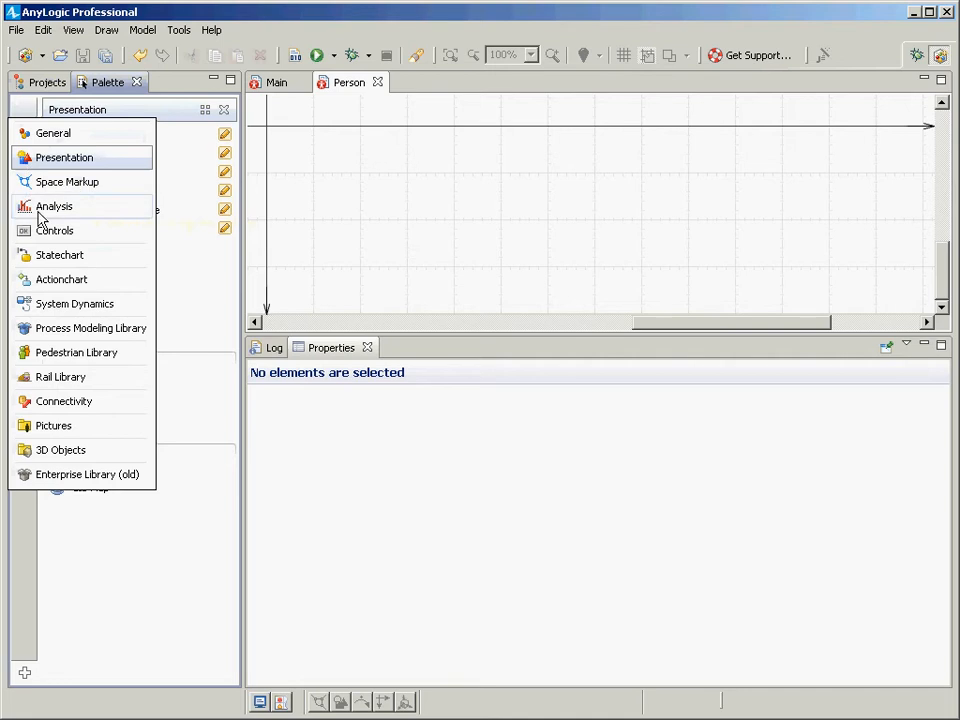
click(70, 160)
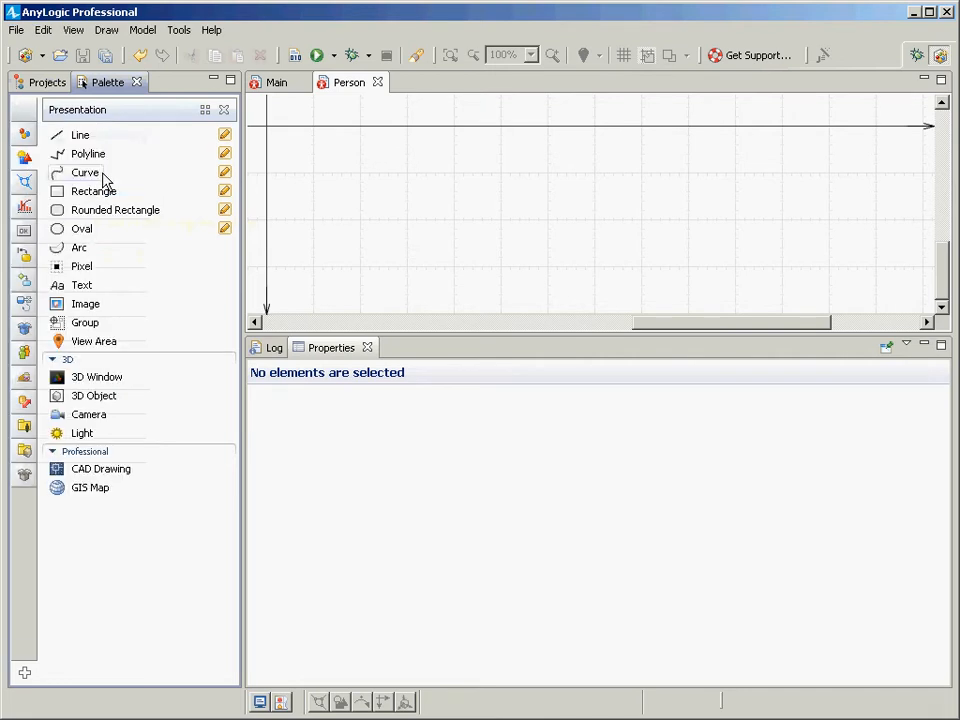
click(75, 230)
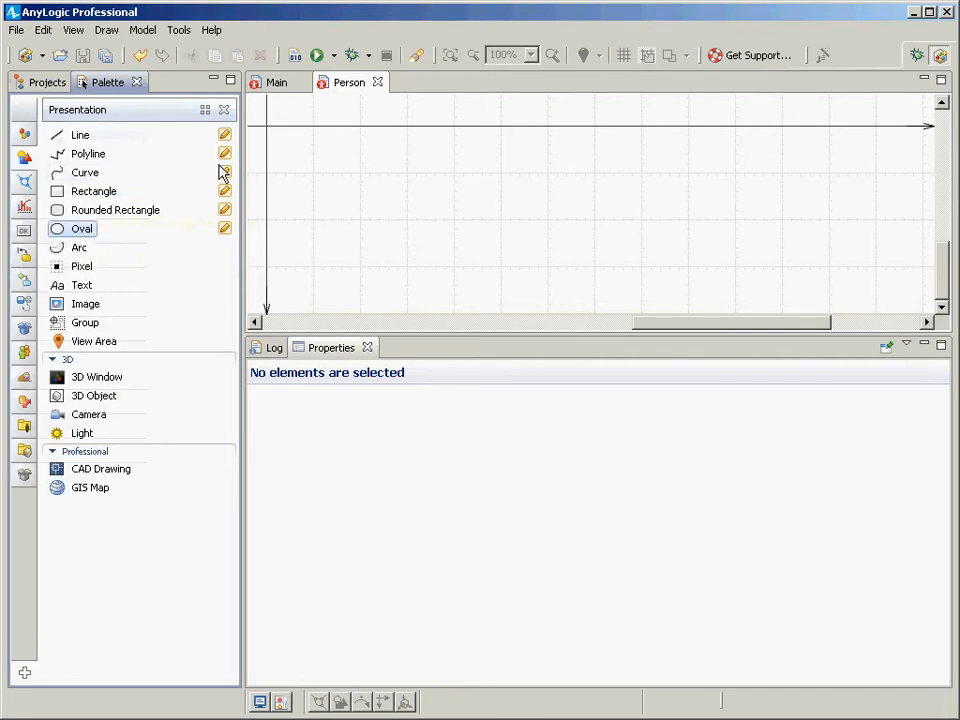
drag(218, 165, 268, 124)
click(283, 161)
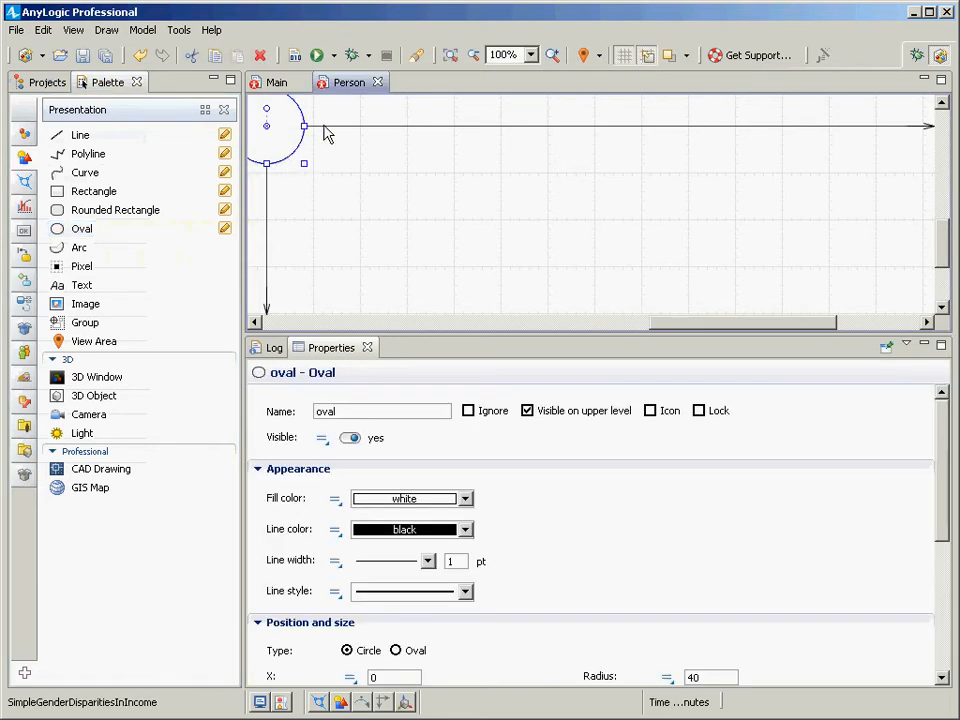
- Shrink the circle at Person's origin to a radius of about 15
click(255, 322)
click(255, 322)
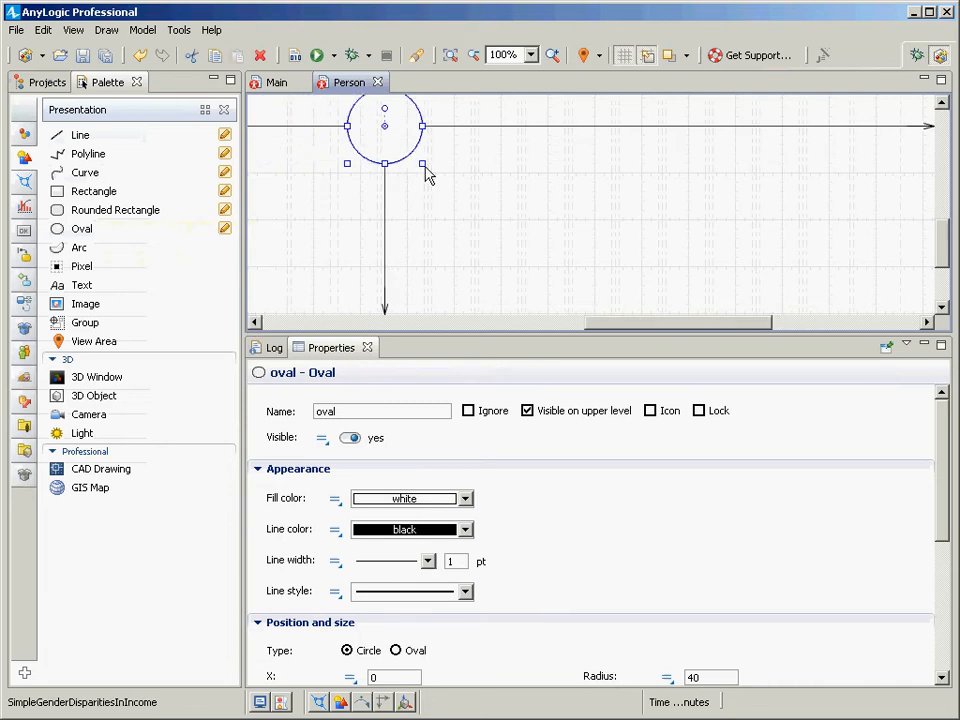
drag(422, 164, 387, 136)
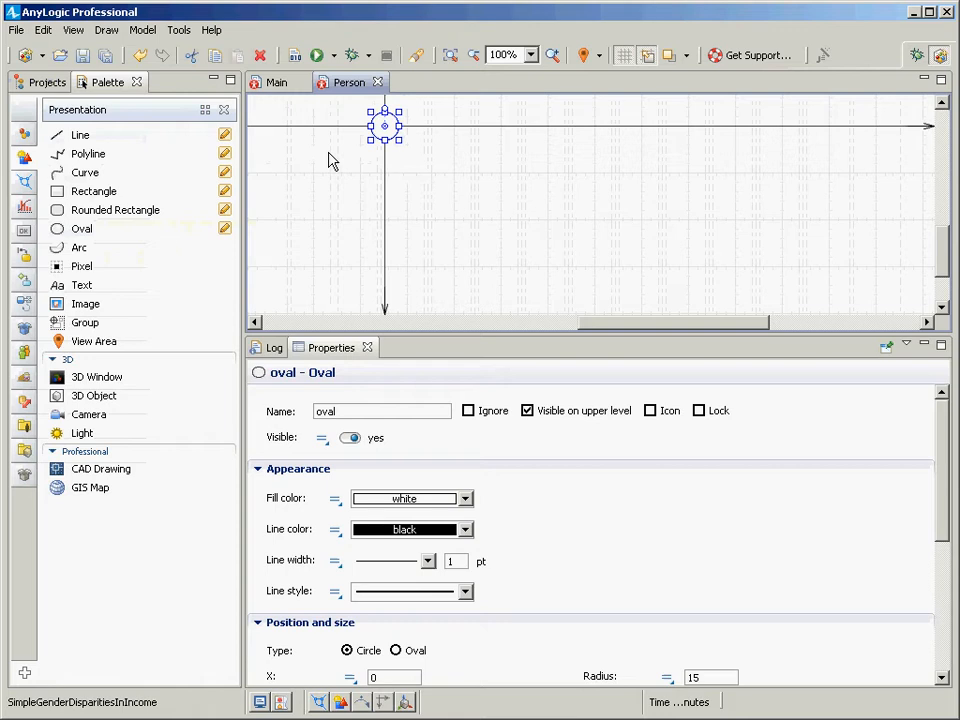
- Open the Main diagram and place a Person agent near its origin, naming it population
click(50, 84)
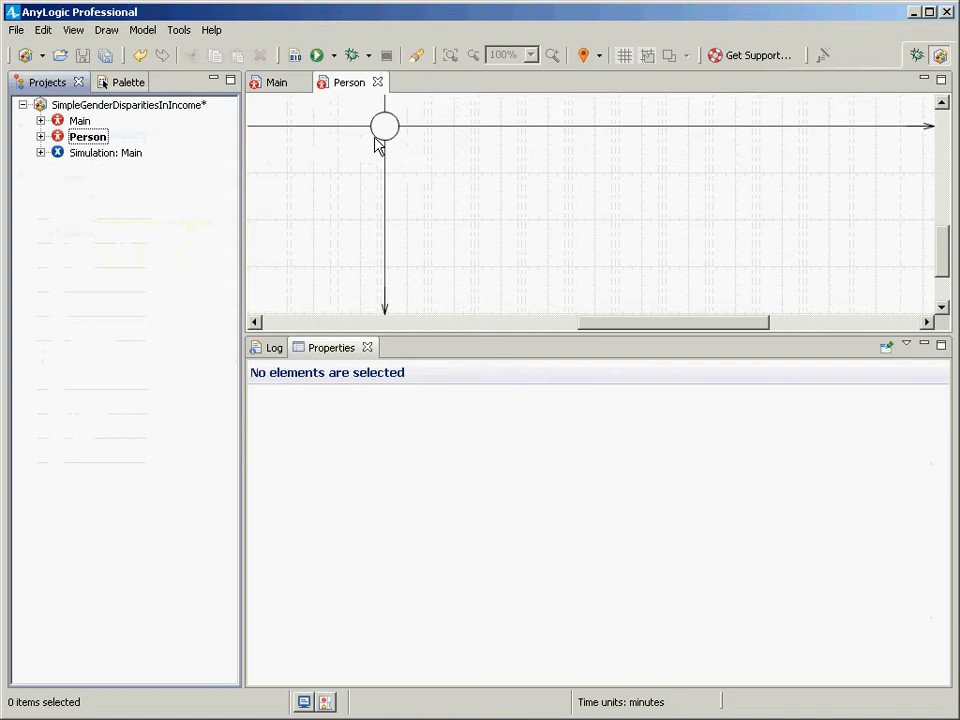
click(80, 121)
double_click(80, 121)
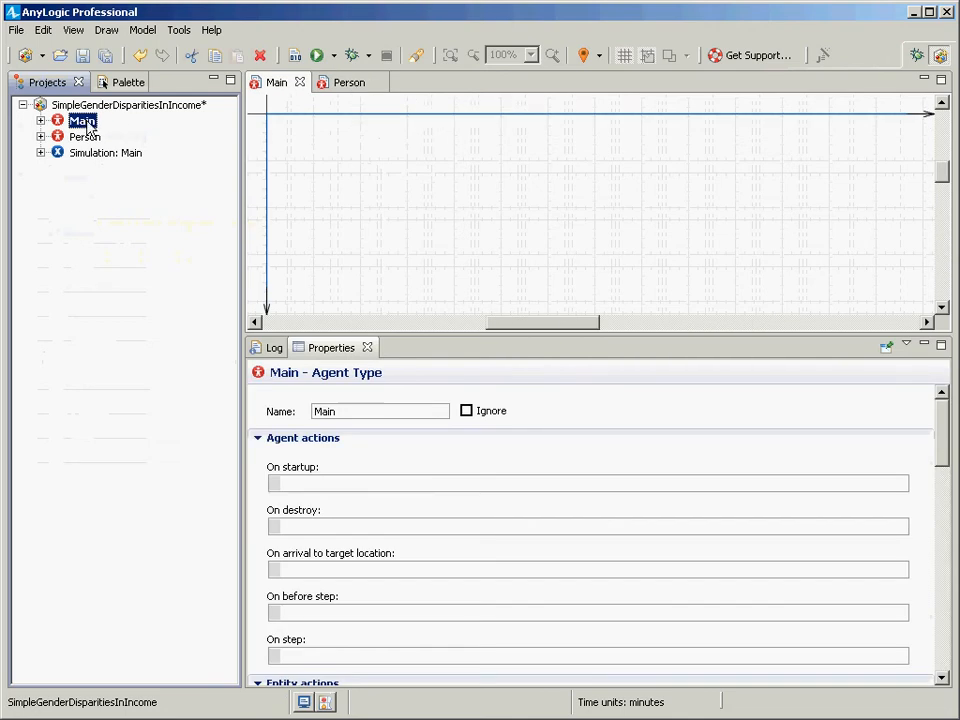
click(272, 85)
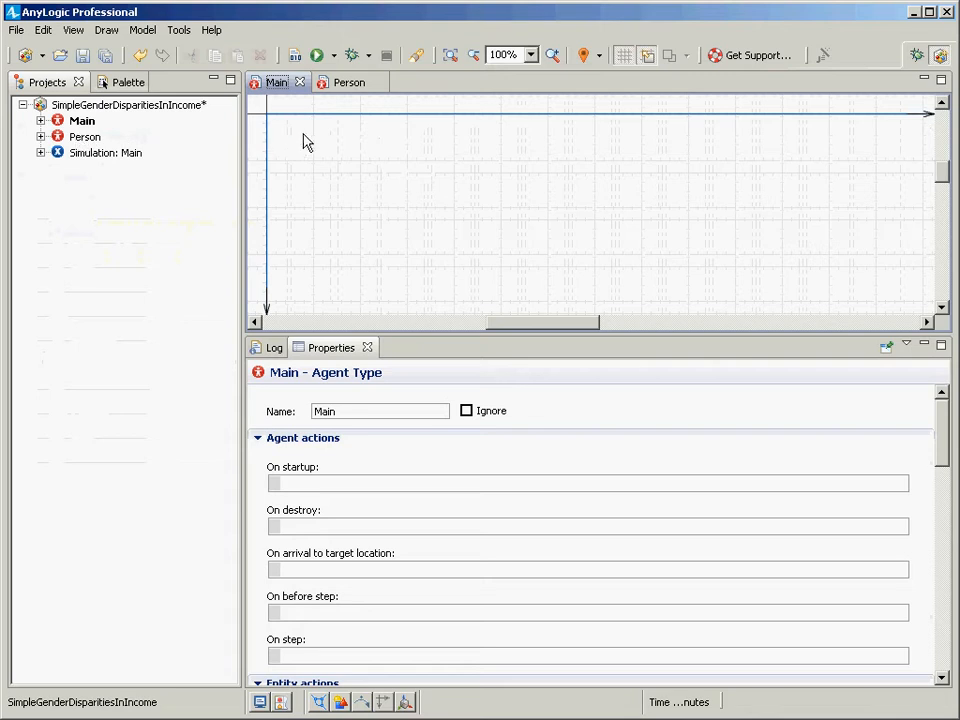
click(100, 140)
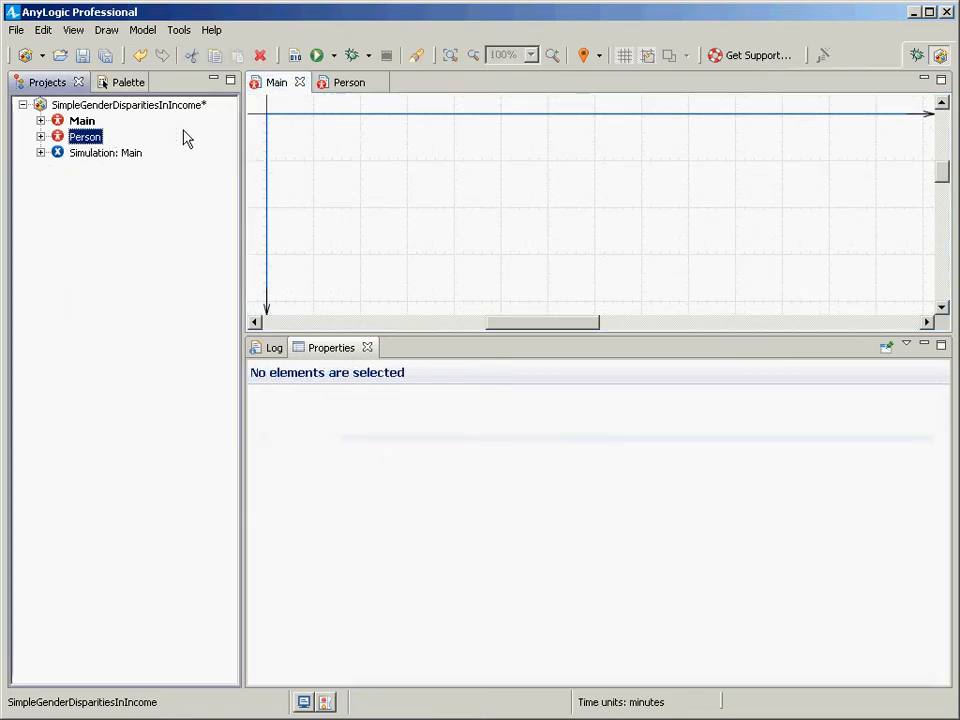
drag(197, 140, 321, 151)
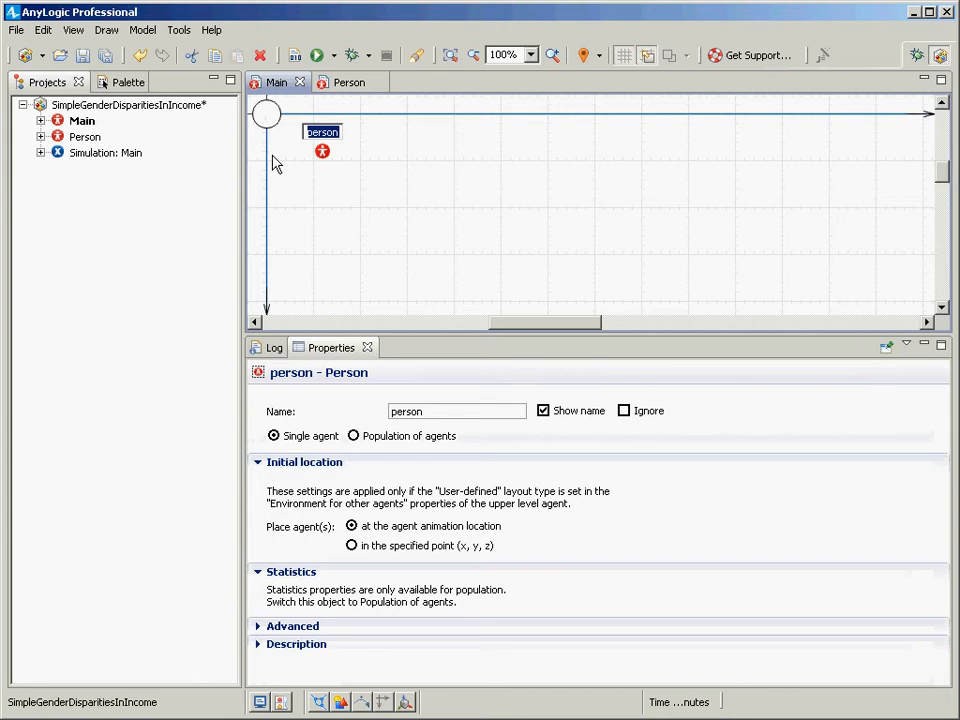
text(p)
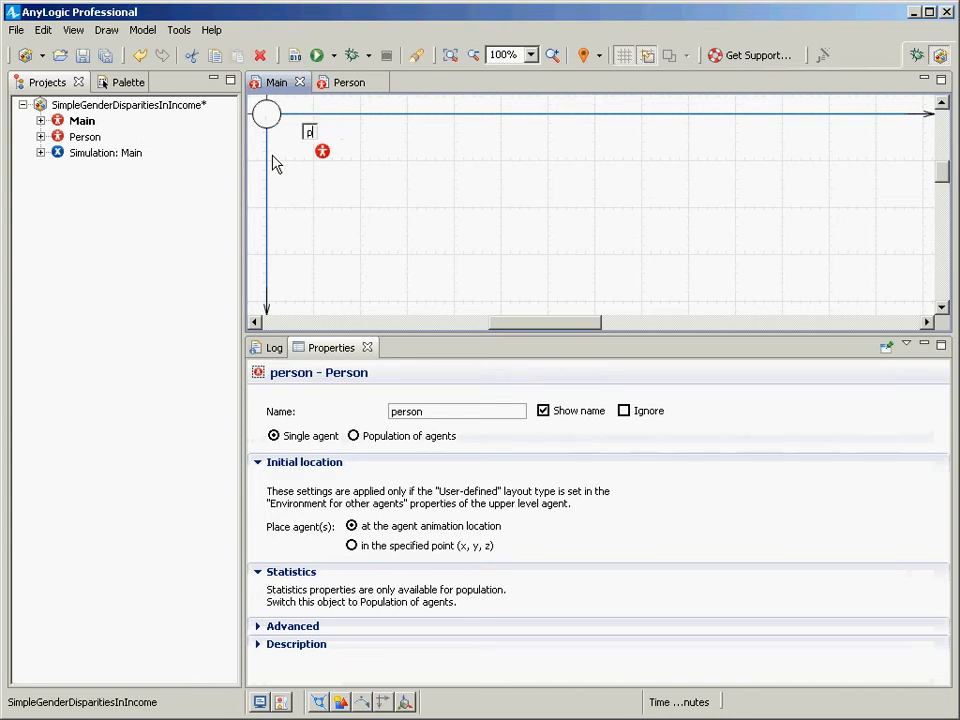
text(opulation)
key(Return)
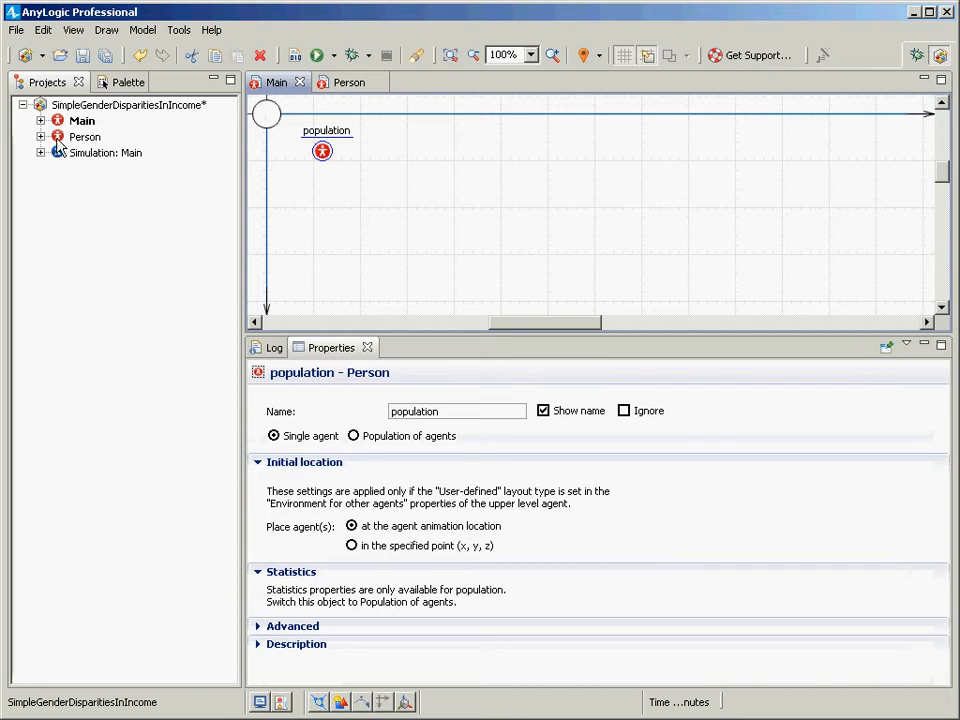
- Compare the properties of the Person agent type with those of the population agent in Main
drag(58, 146, 206, 191)
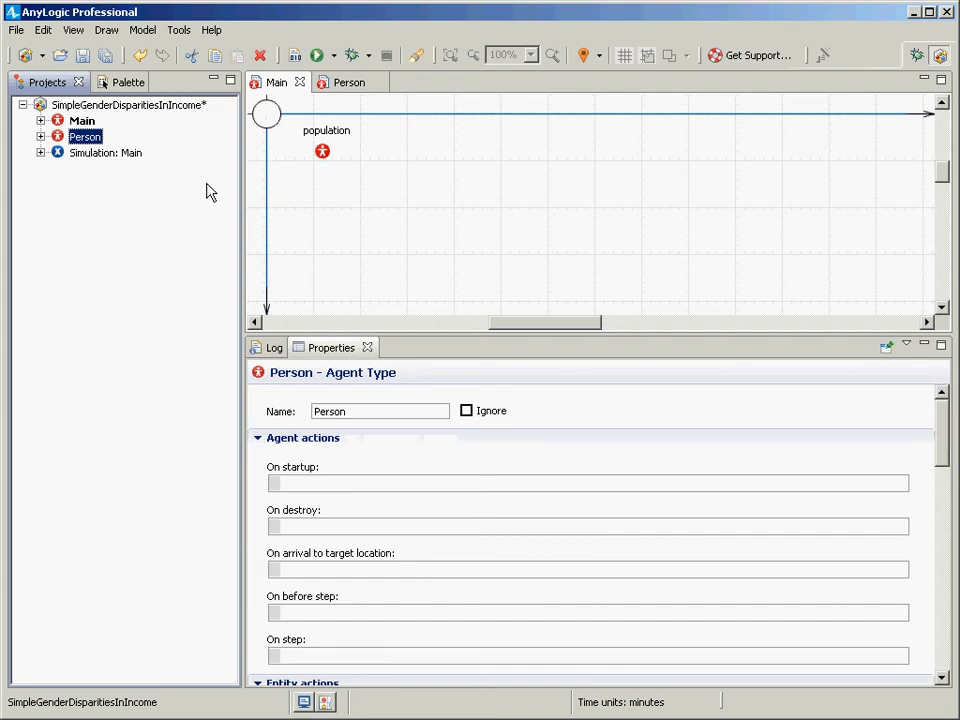
click(324, 160)
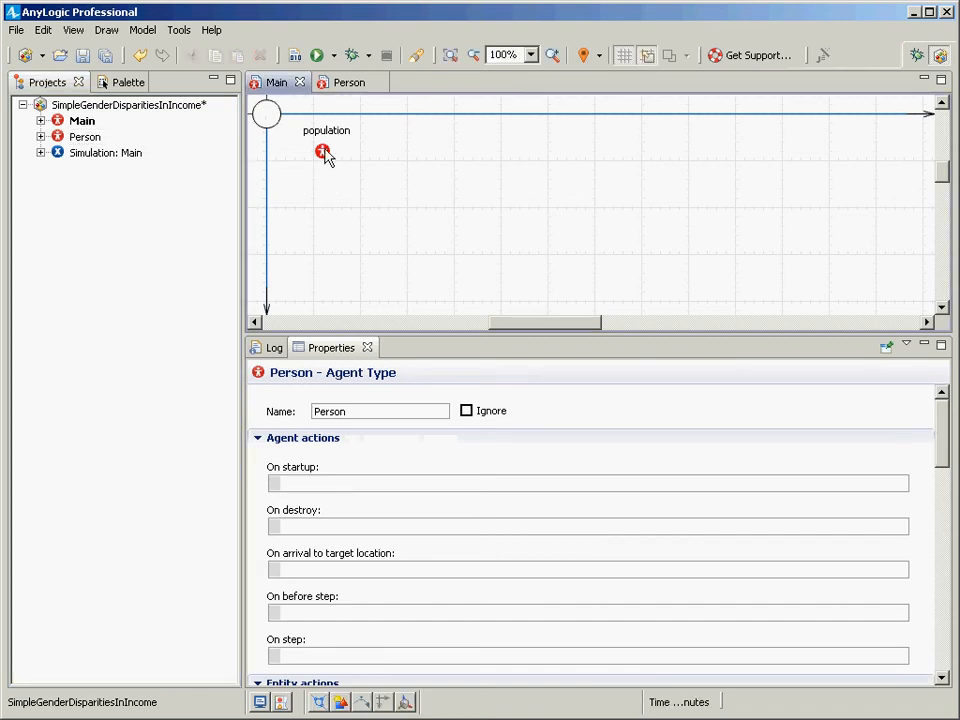
click(323, 153)
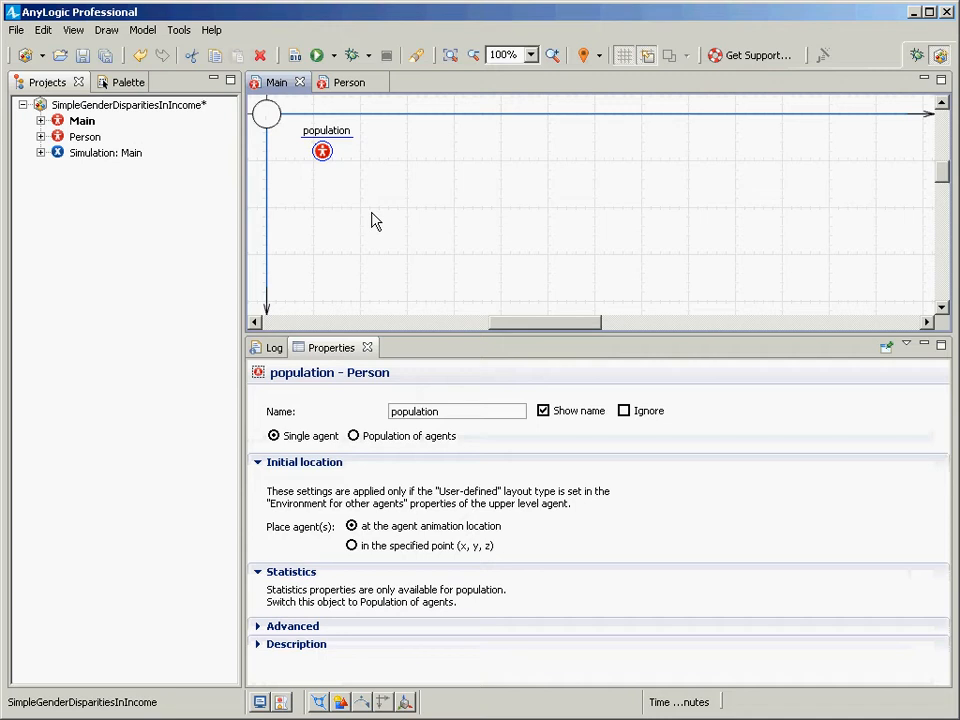
drag(372, 220, 270, 240)
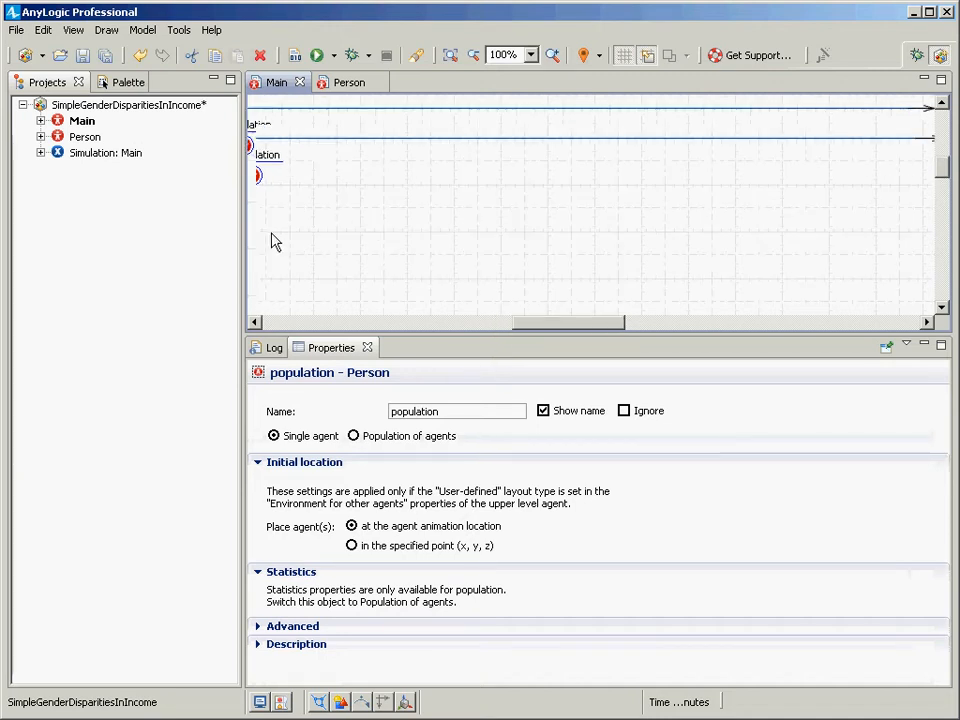
- Close the Main diagram and reopen it from the project tree
click(299, 82)
click(88, 137)
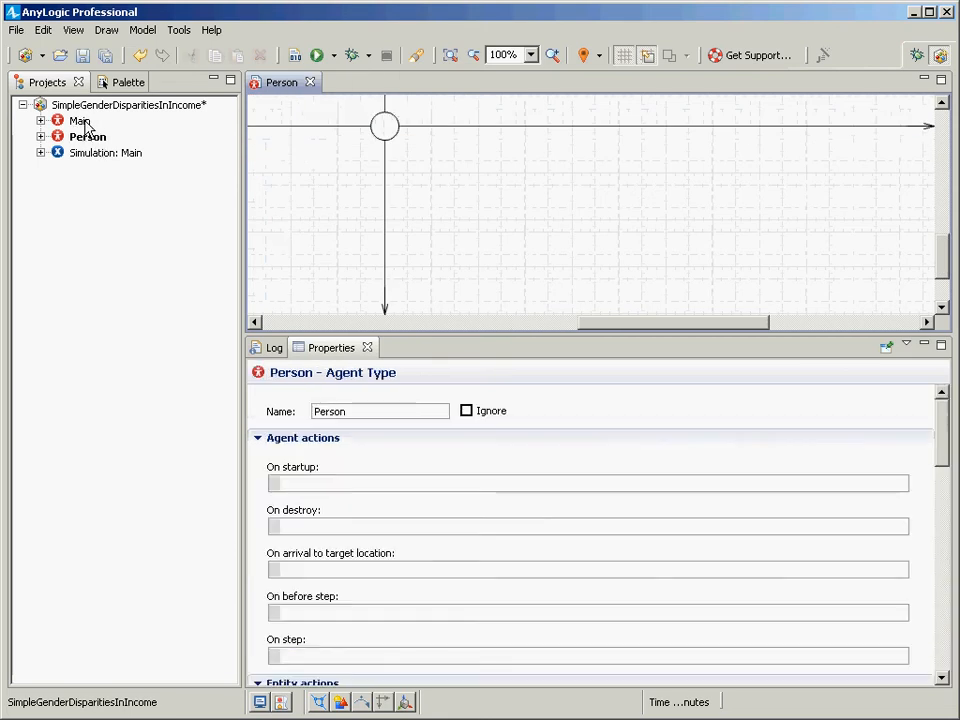
click(85, 122)
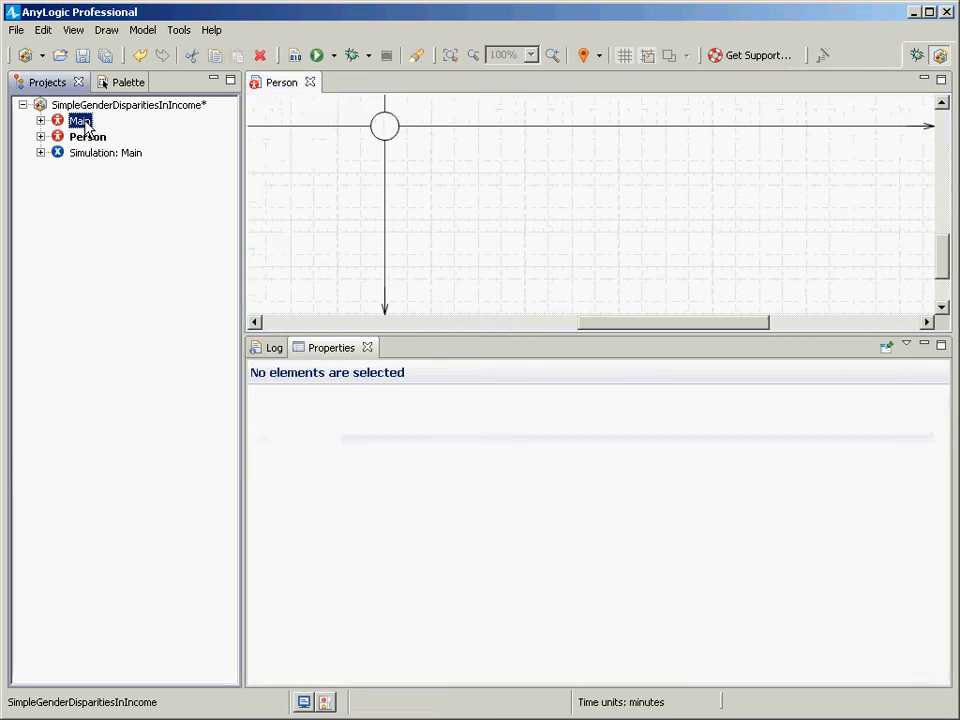
double_click(85, 122)
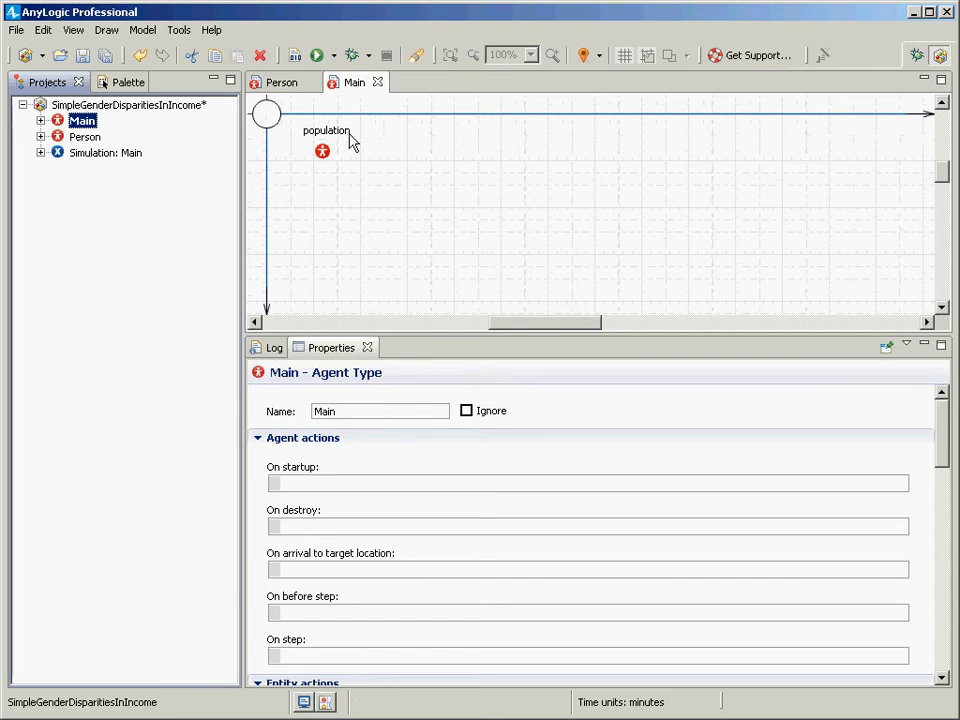
- Save the model before and after moving the population agent slightly lower in the Main diagram
click(85, 57)
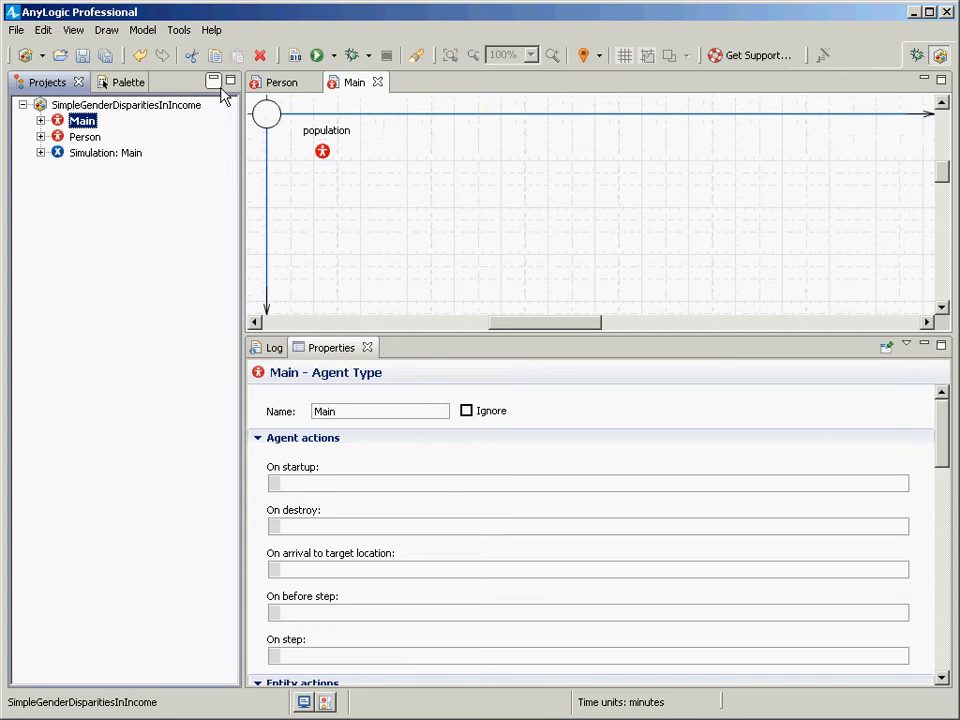
click(332, 214)
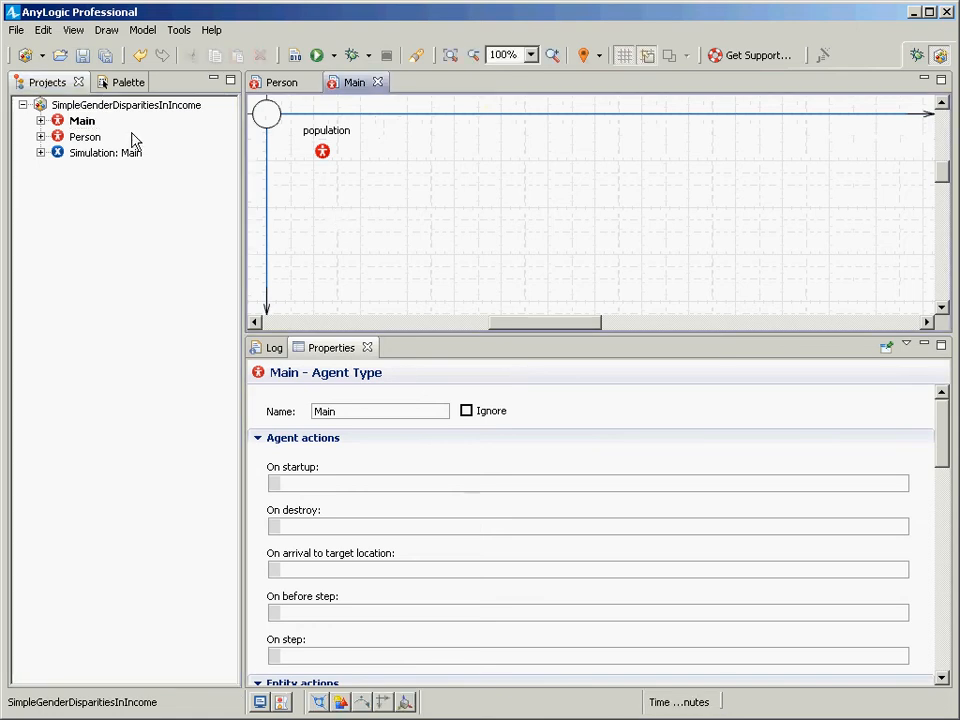
drag(323, 158, 326, 176)
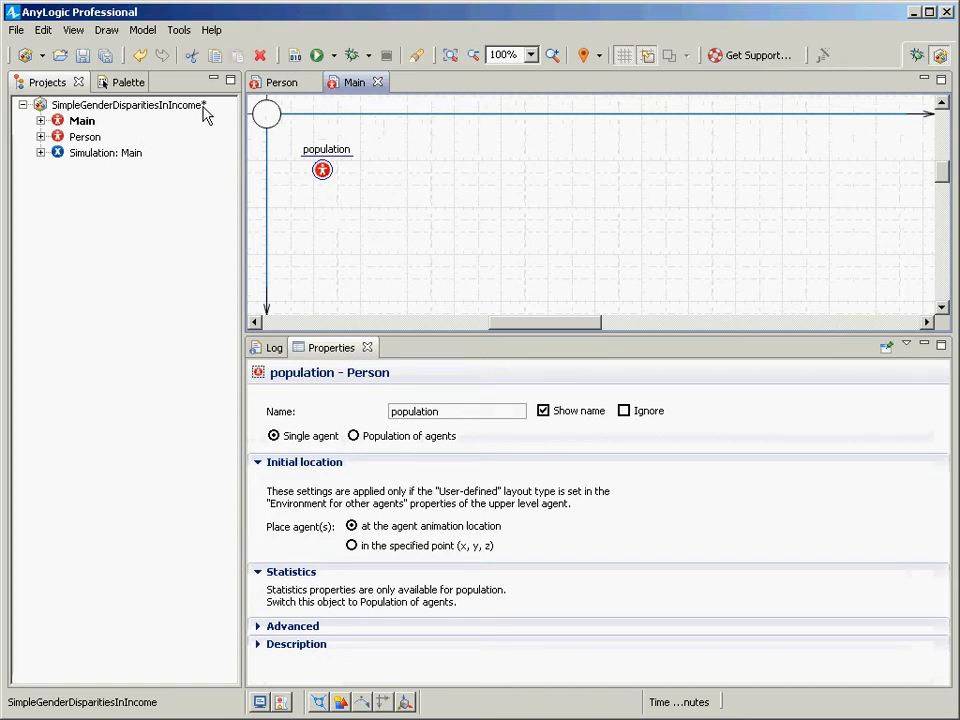
key(ctrl+s)
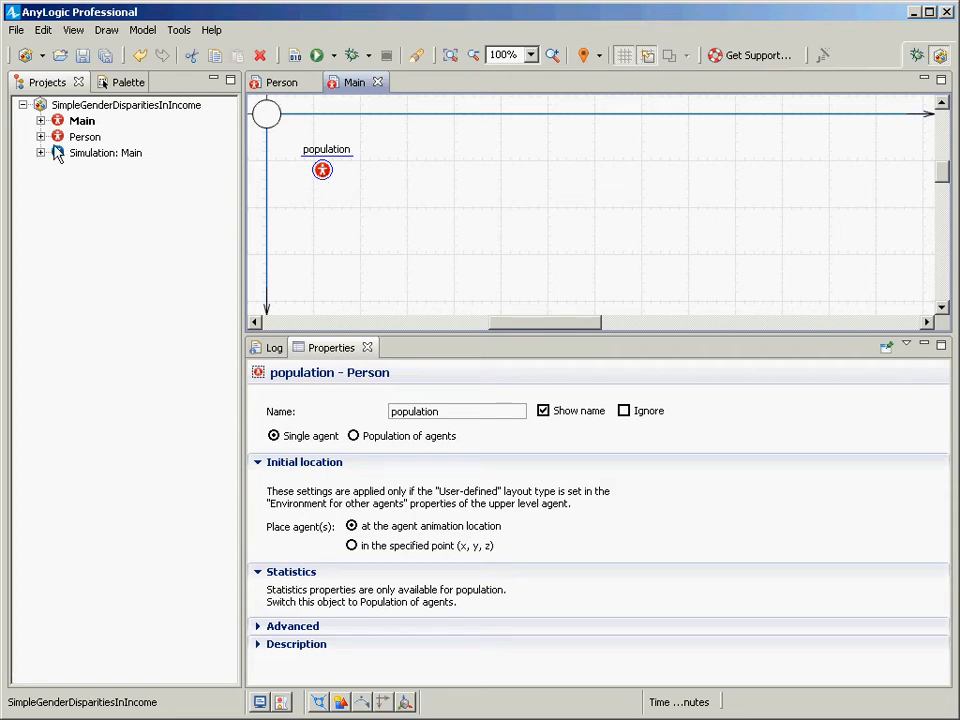
- Close and reopen the Main diagram, and try to place another Person agent from the project tree near population
click(74, 122)
click(364, 86)
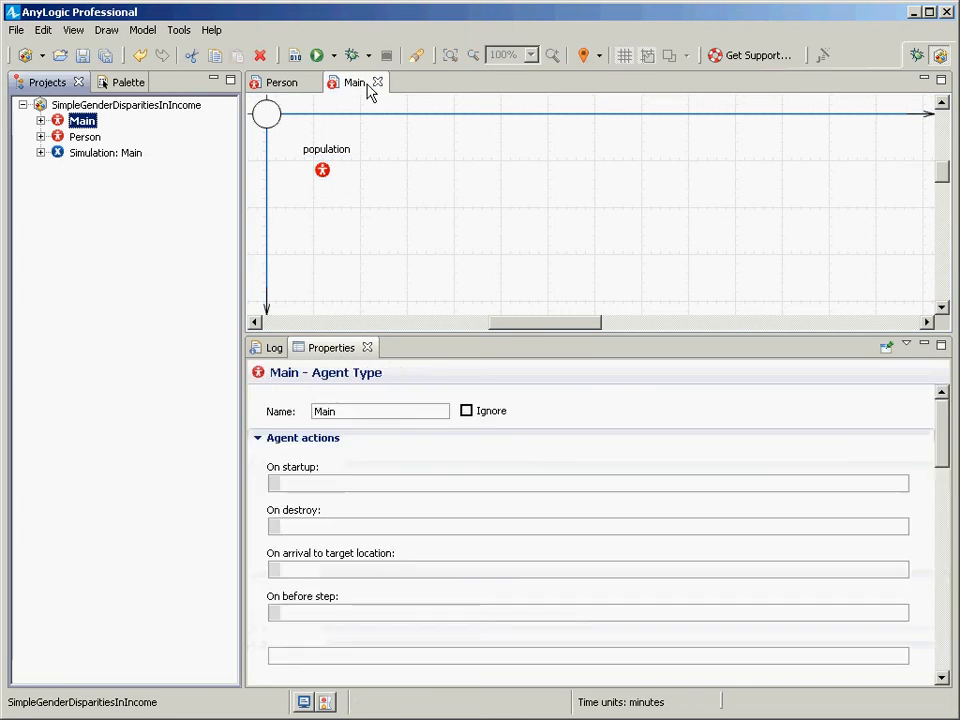
click(377, 84)
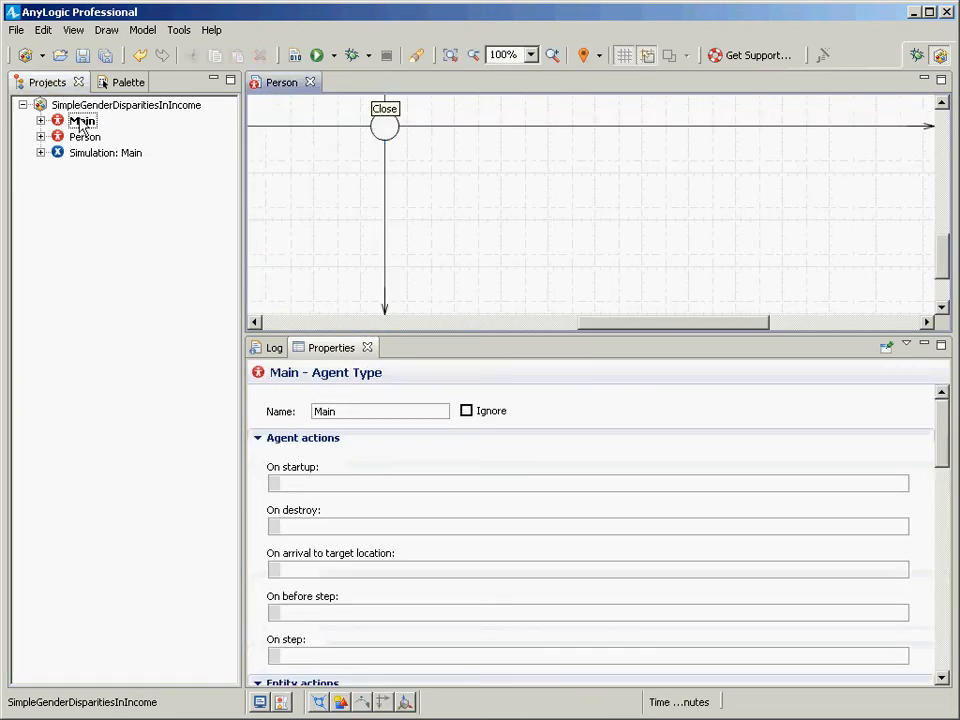
double_click(84, 121)
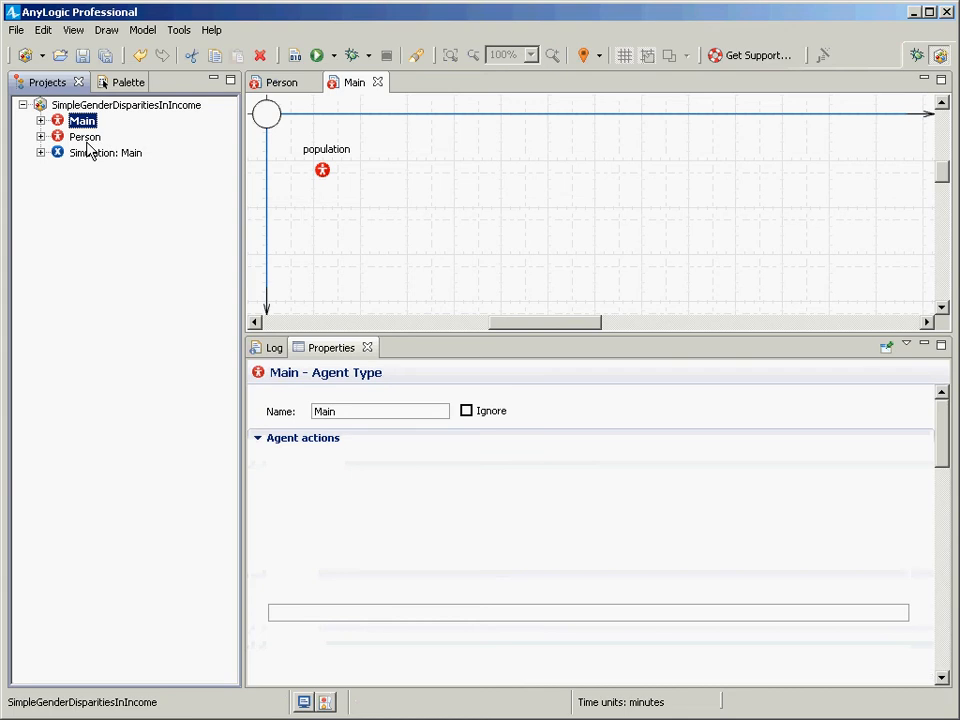
click(60, 140)
drag(58, 144, 305, 169)
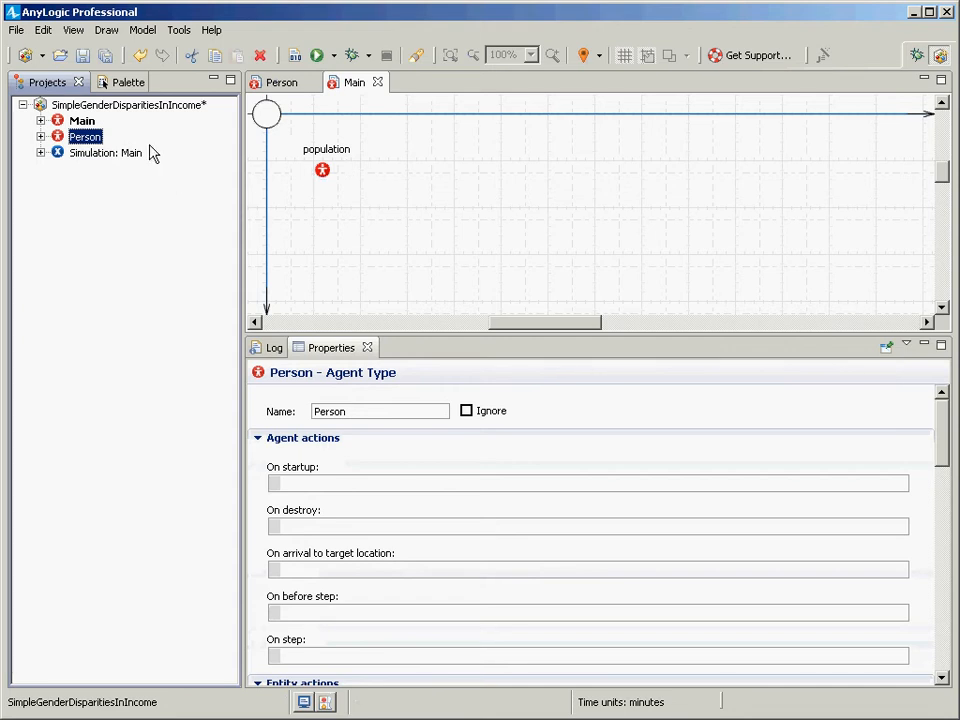
- Change the population object in Main from a single agent to a population of agents
click(329, 175)
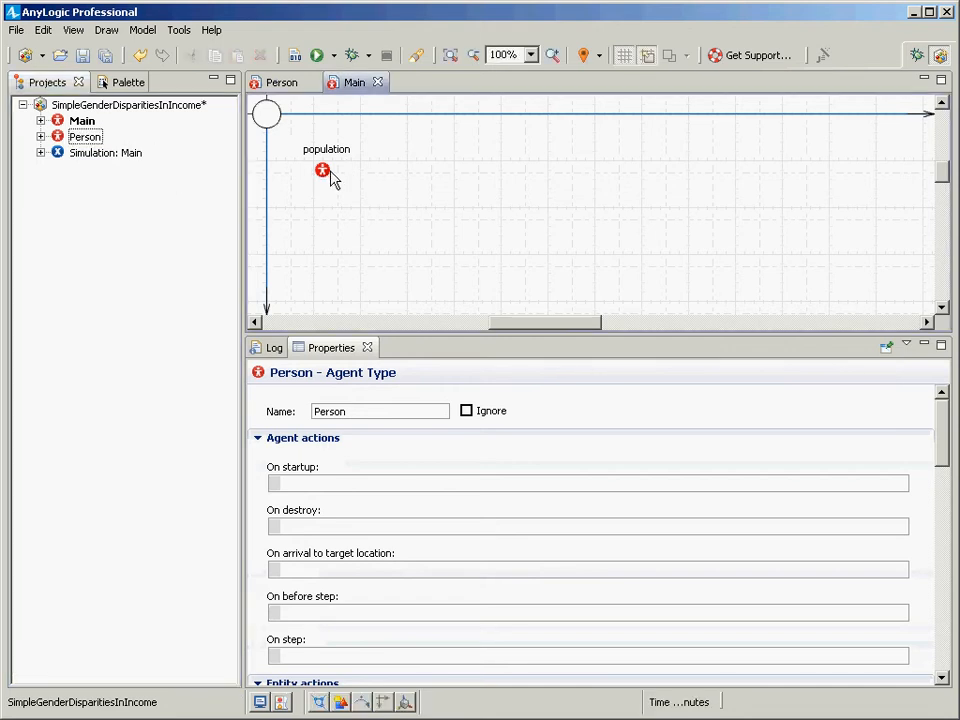
click(324, 172)
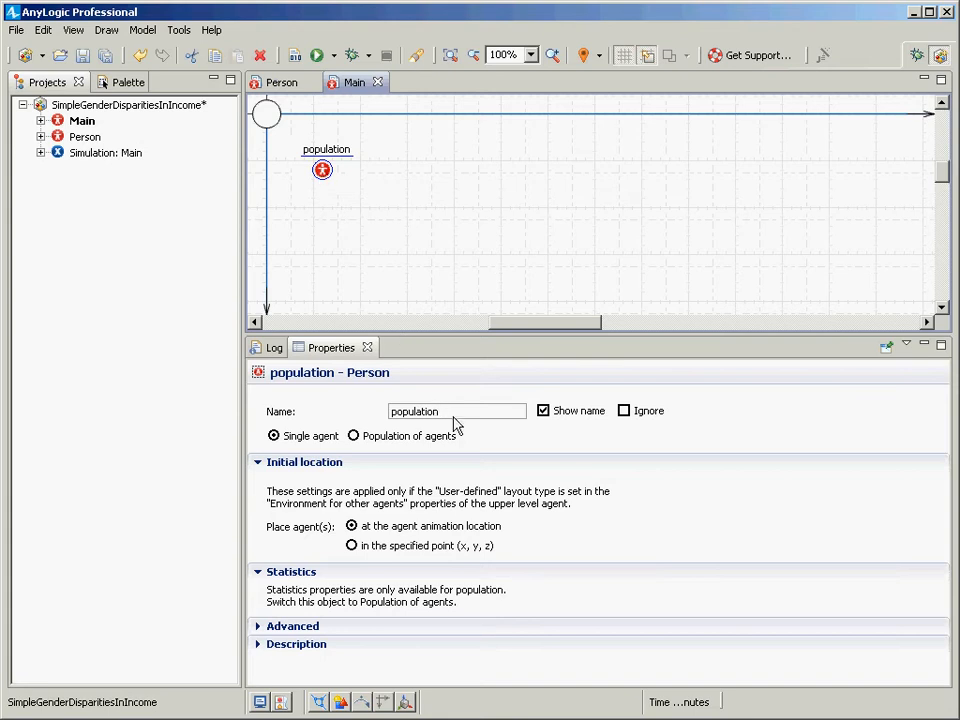
double_click(390, 411)
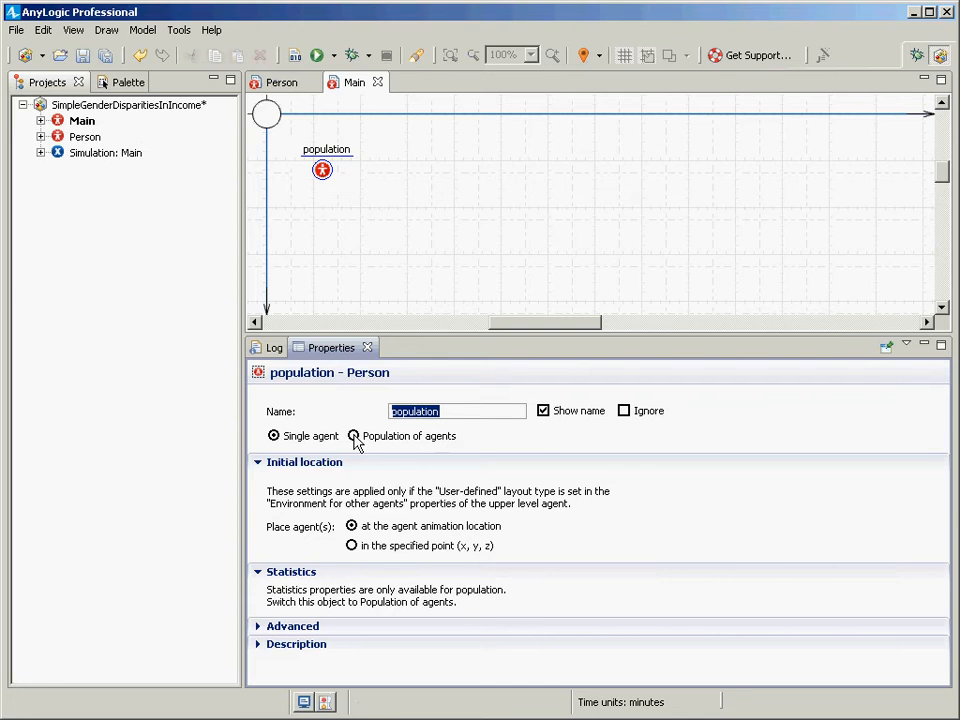
click(354, 437)
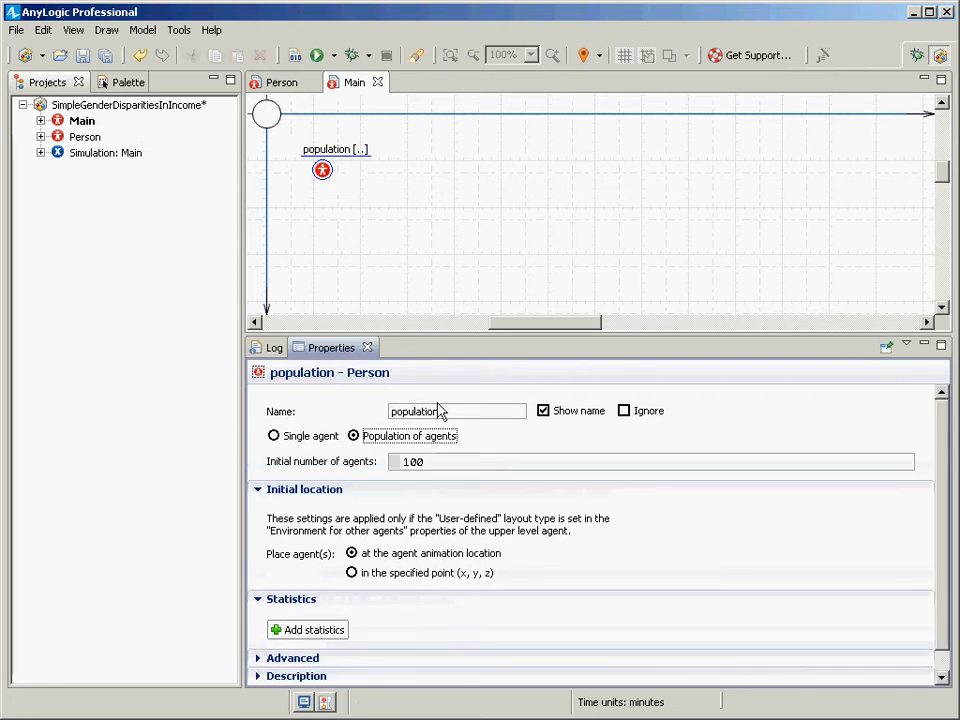
click(324, 173)
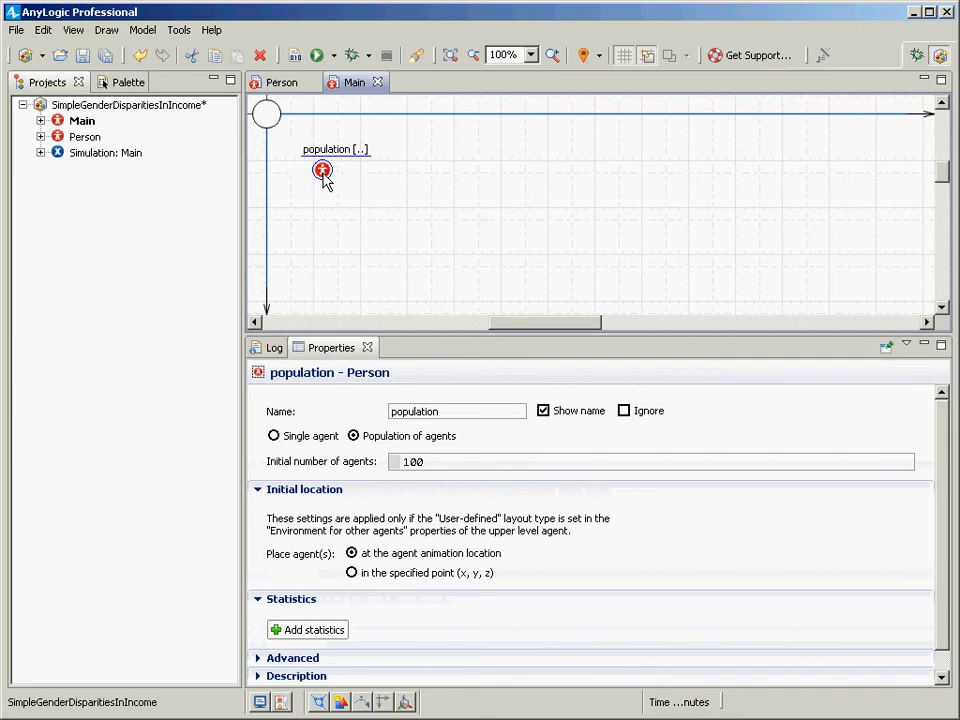
click(354, 437)
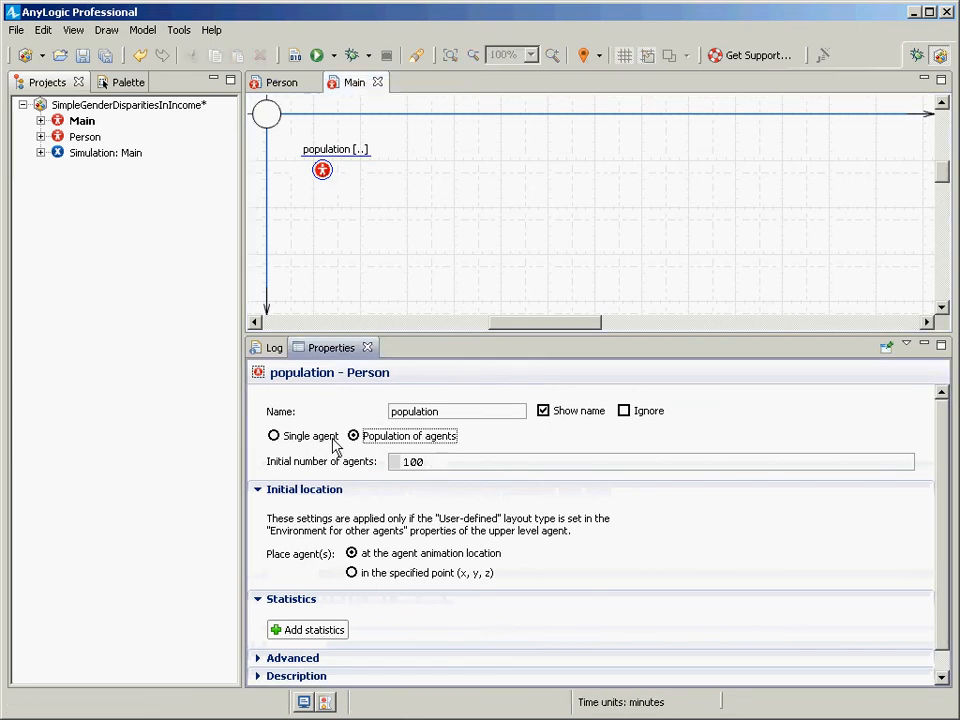
click(448, 466)
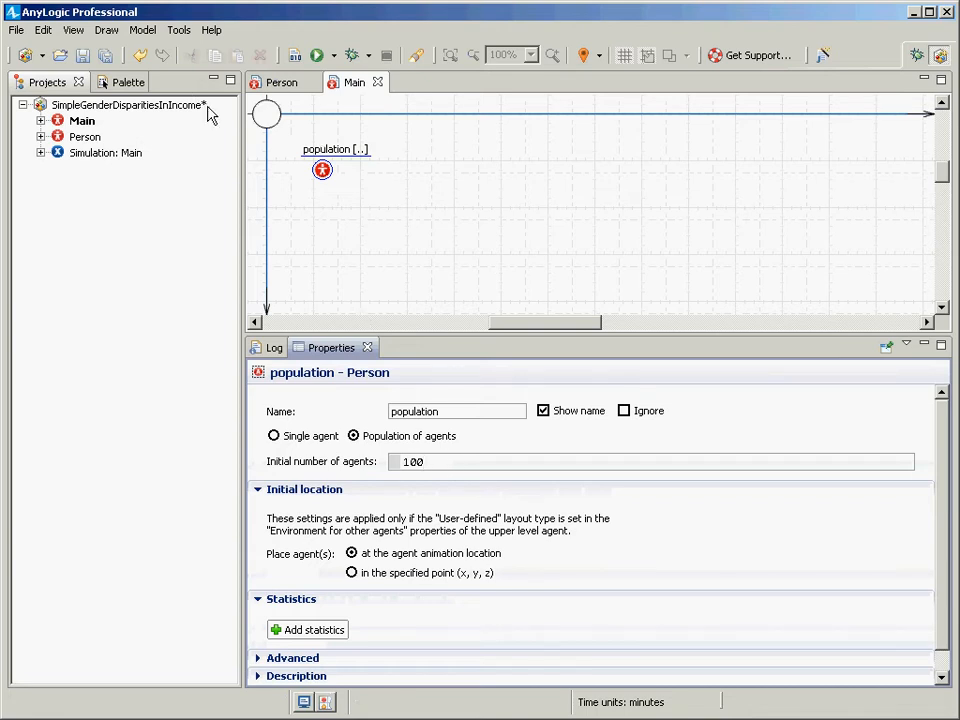
- Save the model and build it
key(ctrl+s)
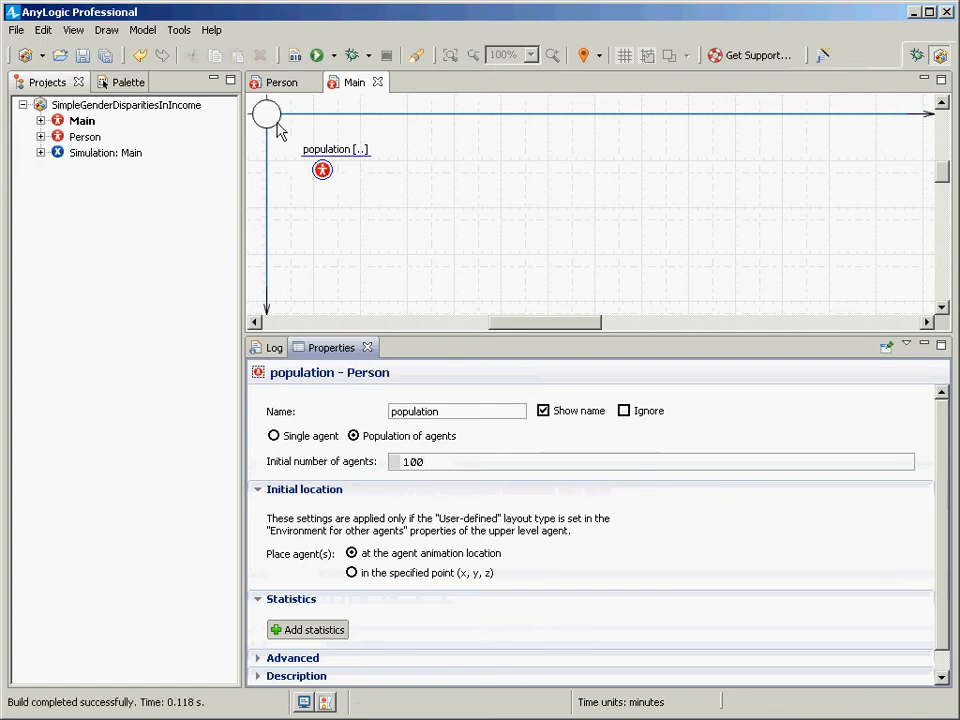
click(54, 654)
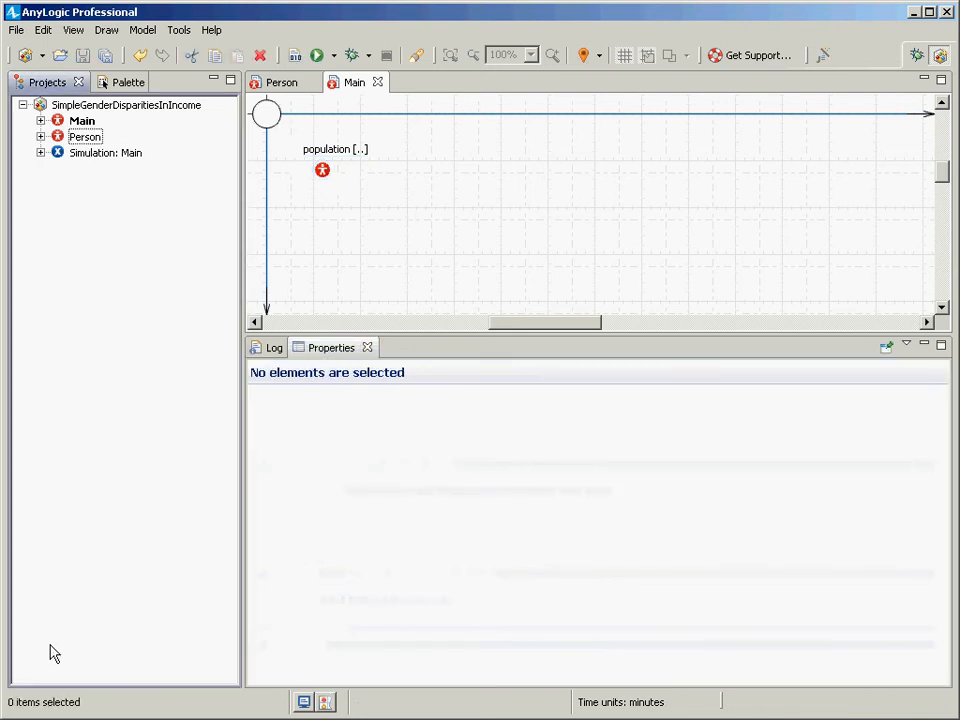
click(295, 55)
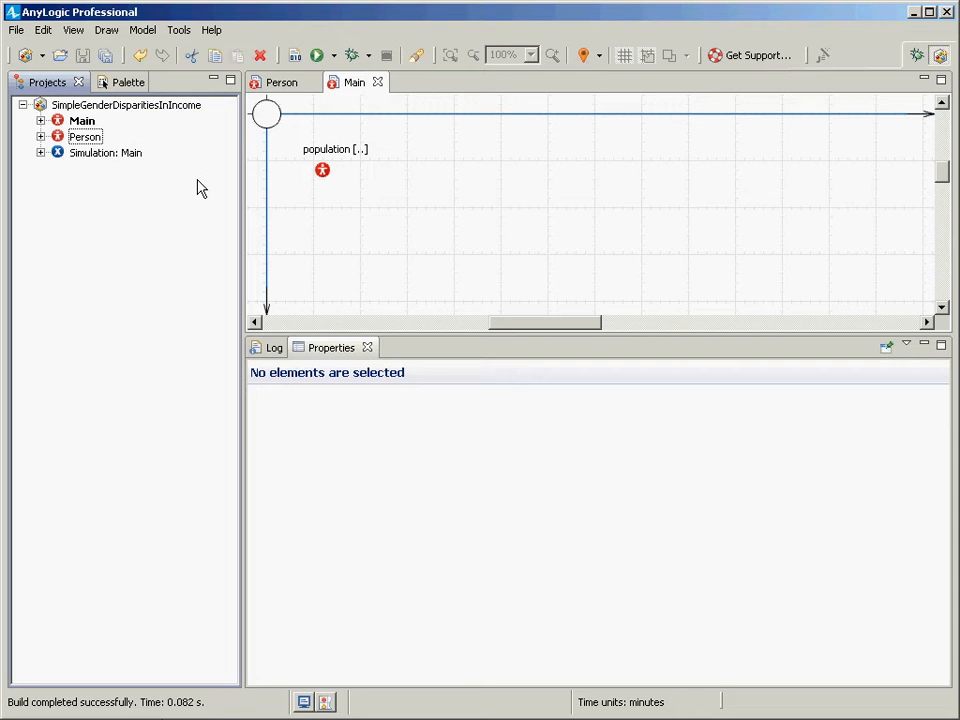
- Launch the Simulation experiment from the project tree and start the model run
click(112, 156)
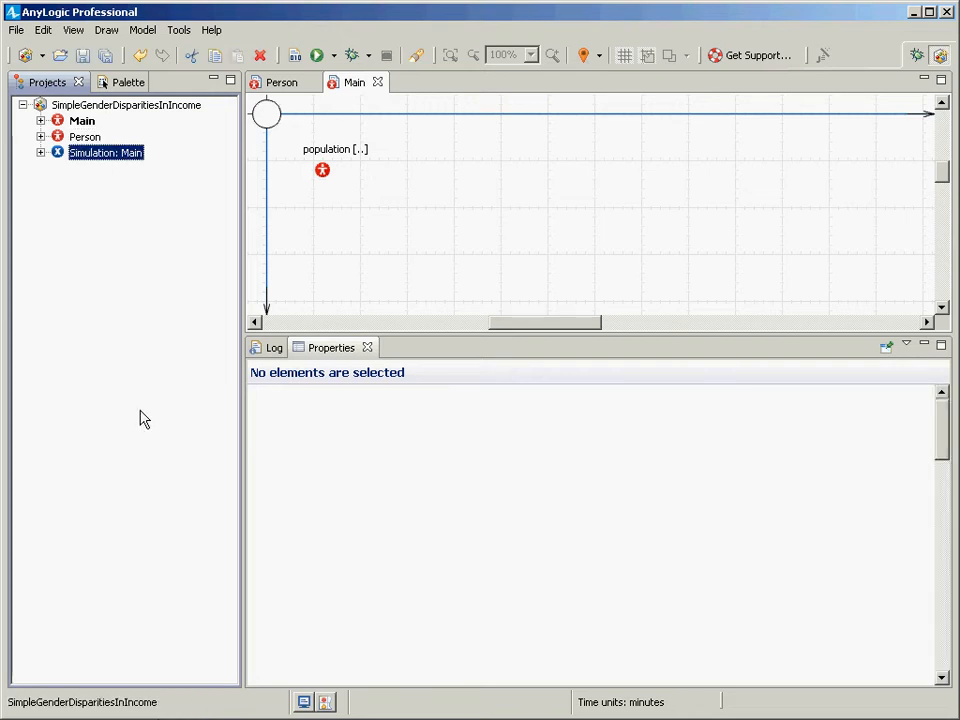
right_click(113, 153)
click(197, 364)
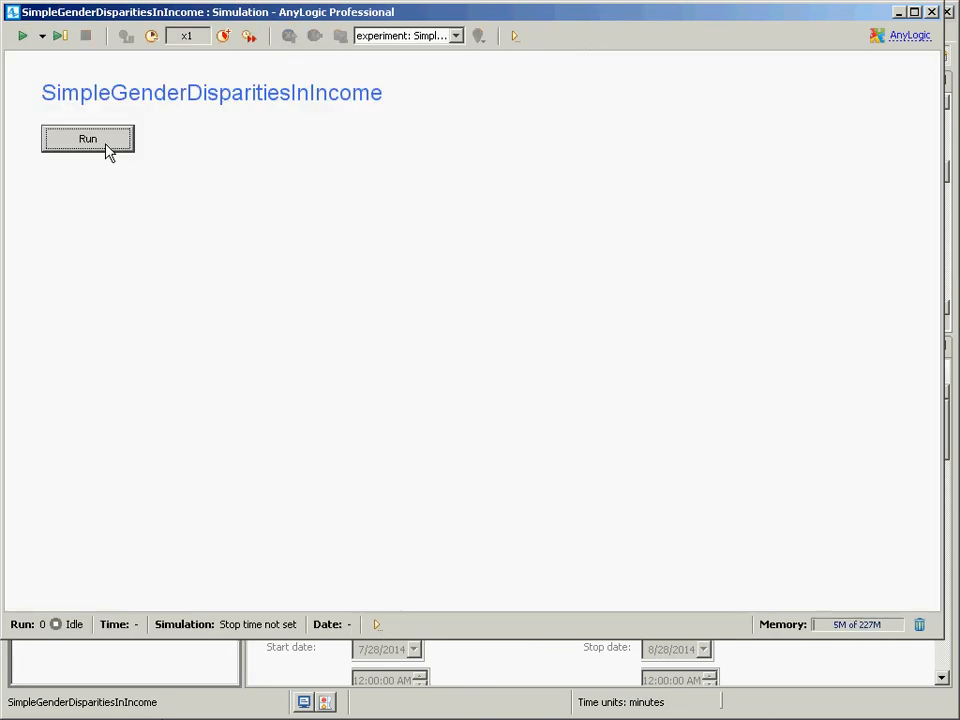
click(109, 148)
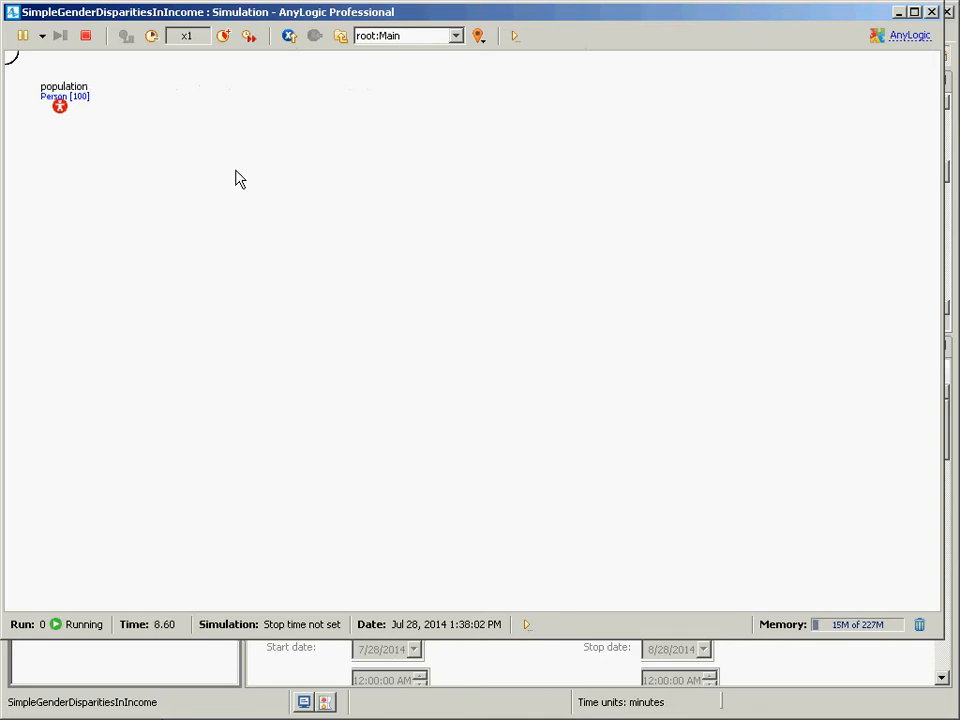
- Step through the individual agents of population in the running model, starting at index 0, and end the run by closing the simulation window
click(401, 37)
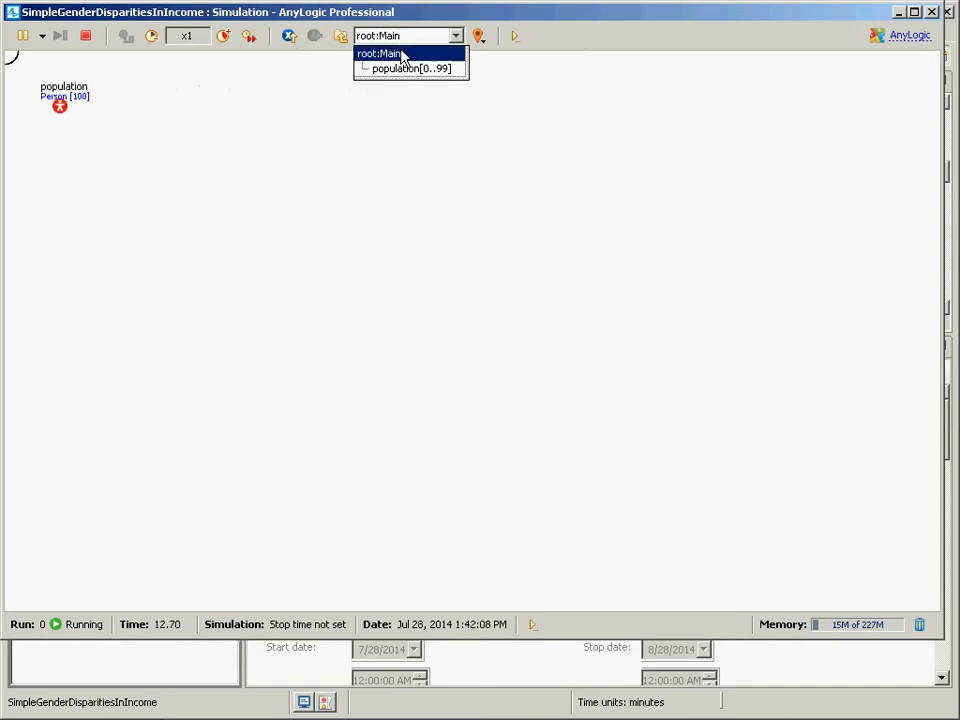
click(407, 70)
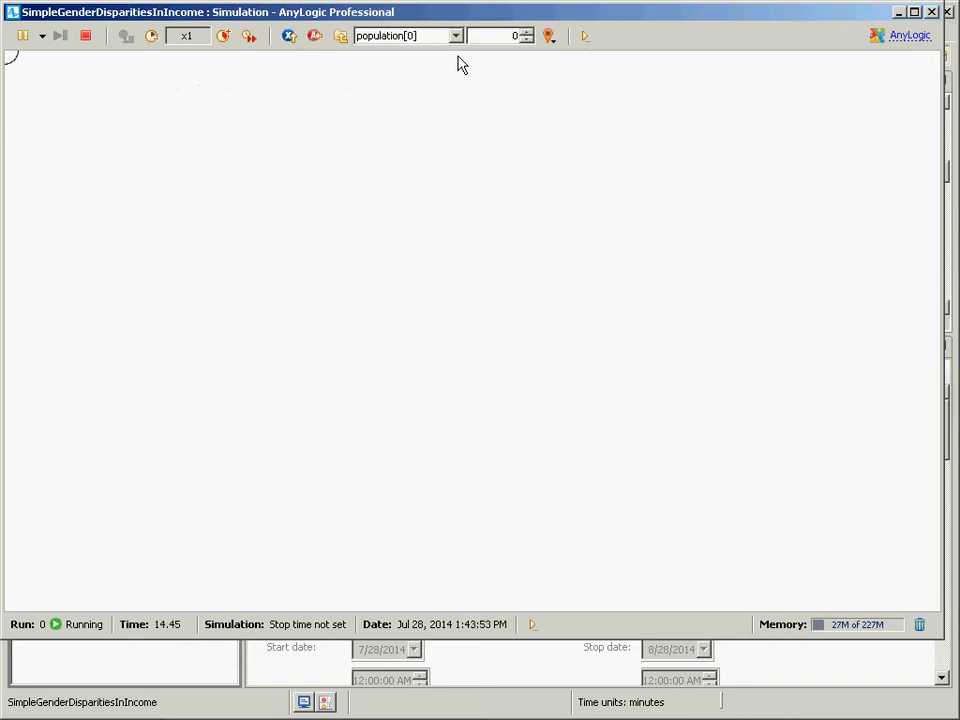
click(527, 32)
click(527, 32)
click(527, 32)
click(527, 32)
click(527, 32)
drag(130, 147, 255, 164)
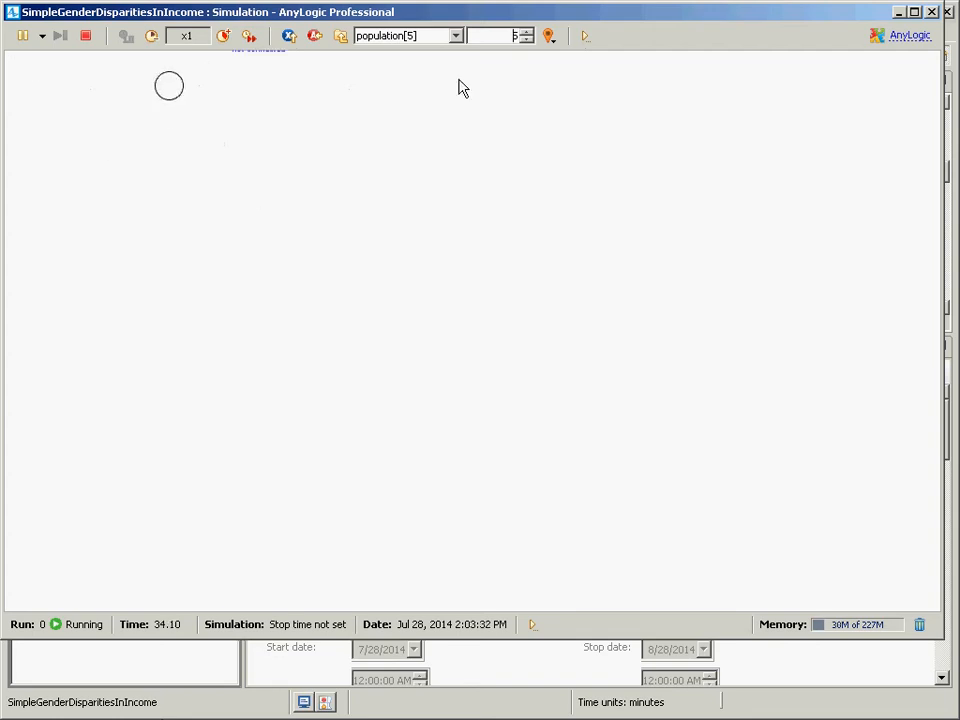
click(525, 32)
click(525, 32)
click(86, 36)
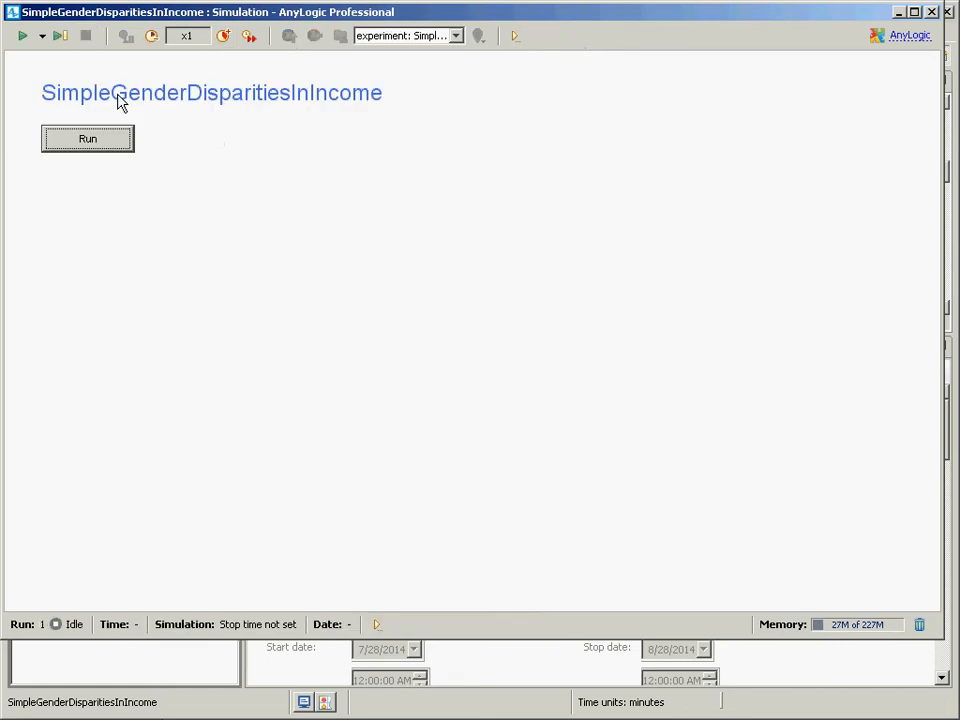
click(931, 12)
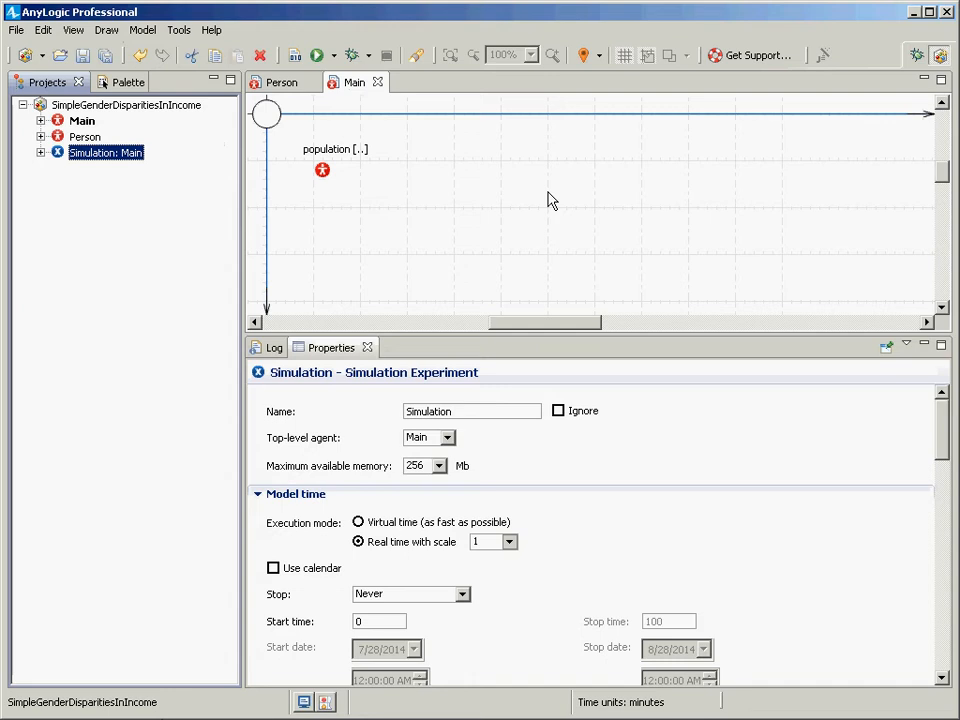
- Open the Simulation experiment's diagram to view its properties, and return to the Person diagram
click(90, 138)
click(88, 153)
double_click(88, 153)
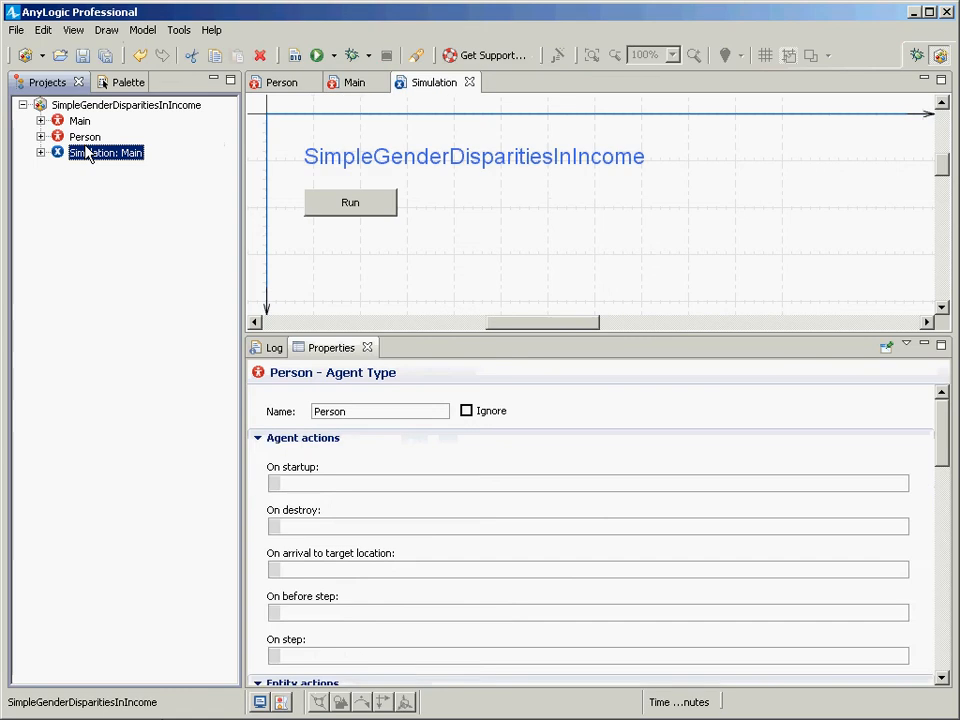
click(92, 138)
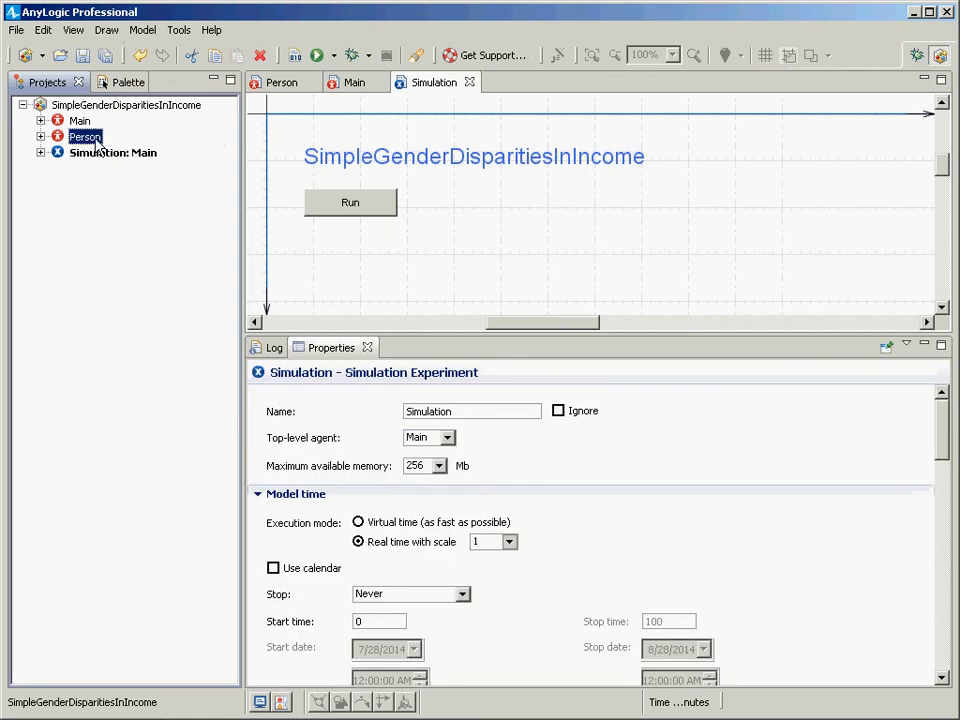
double_click(88, 137)
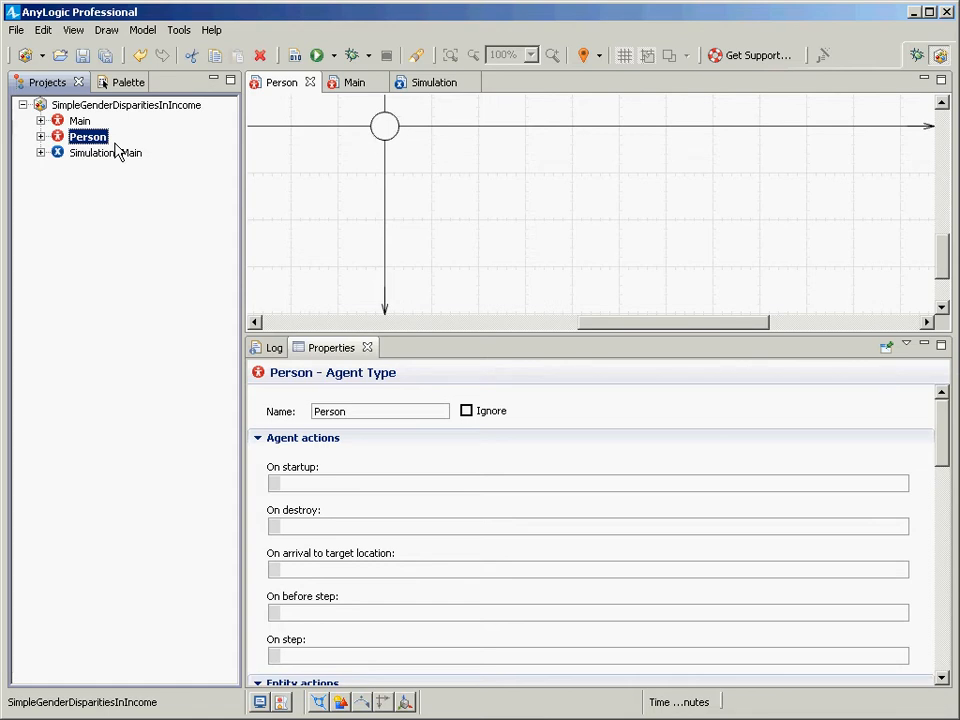
- Add a parameter named income to the Person diagram, just below and beside the circle at the origin
click(115, 88)
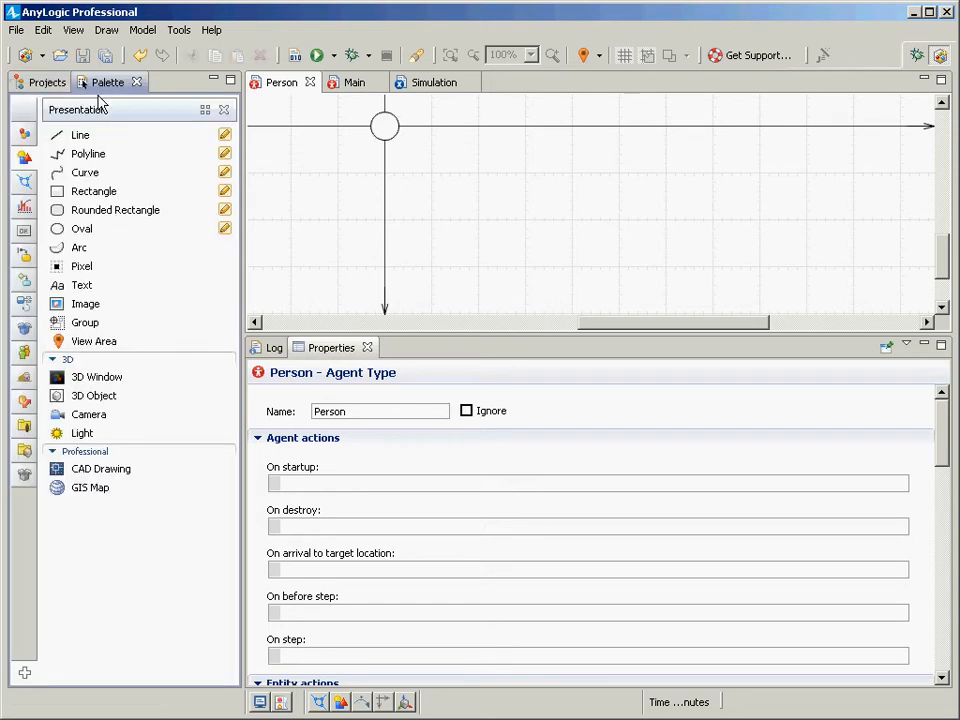
click(22, 135)
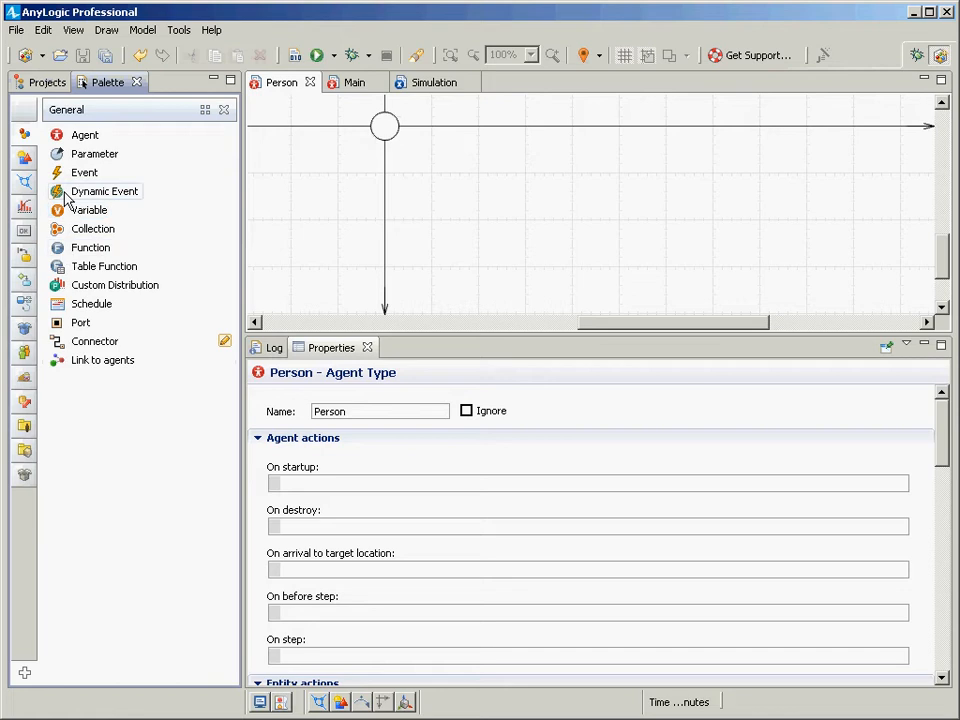
drag(64, 155, 432, 172)
text(income)
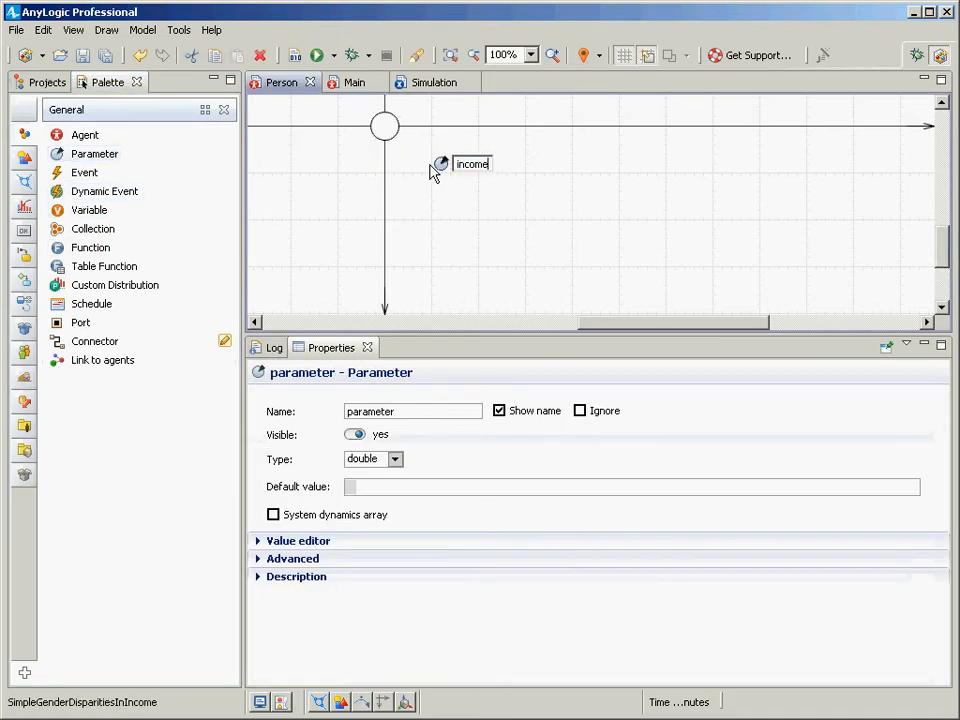
key(Return)
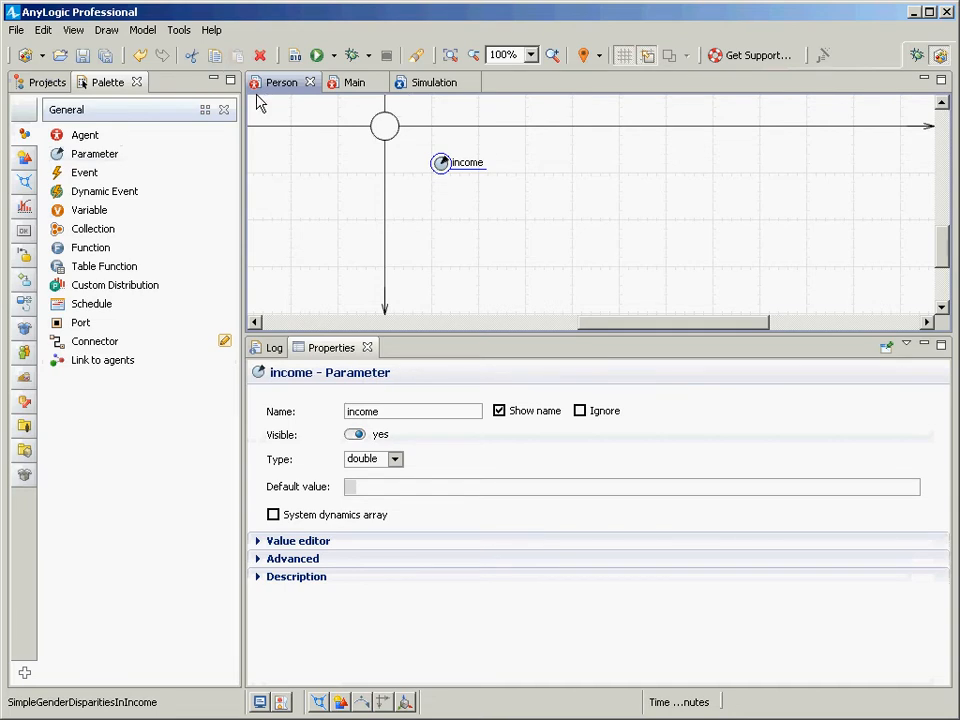
- Examine the parameters preview in the Person agent type's properties
click(47, 82)
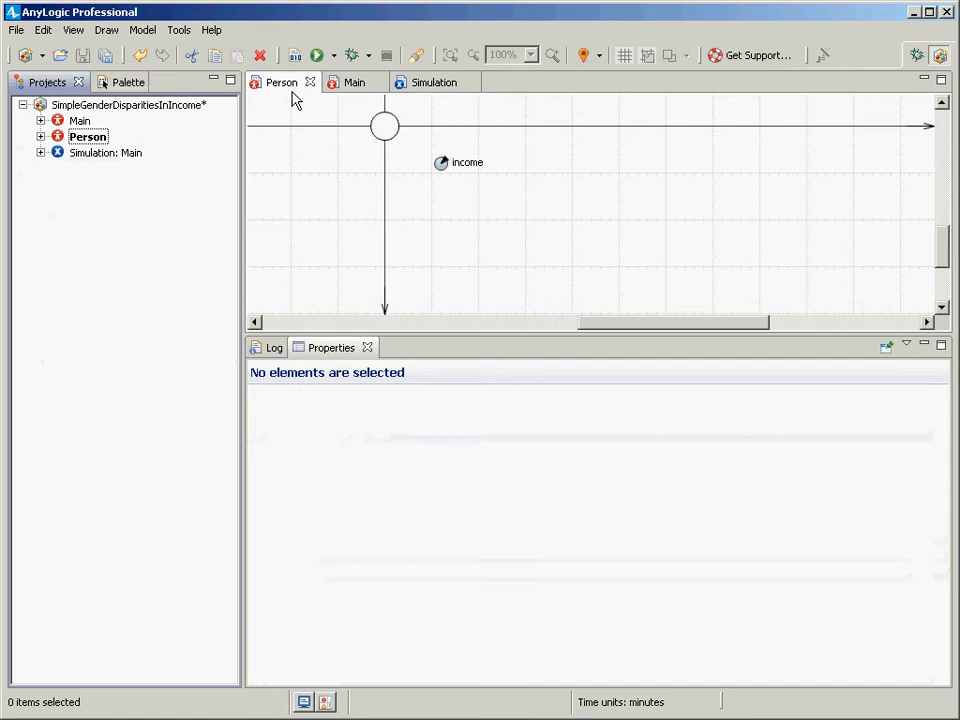
click(89, 138)
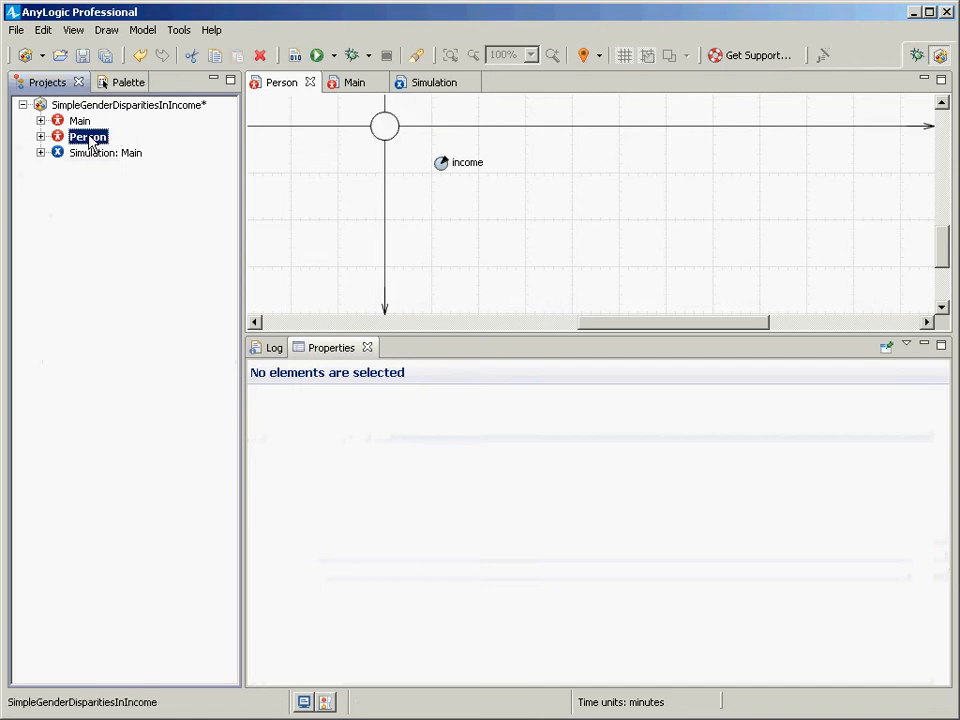
click(300, 88)
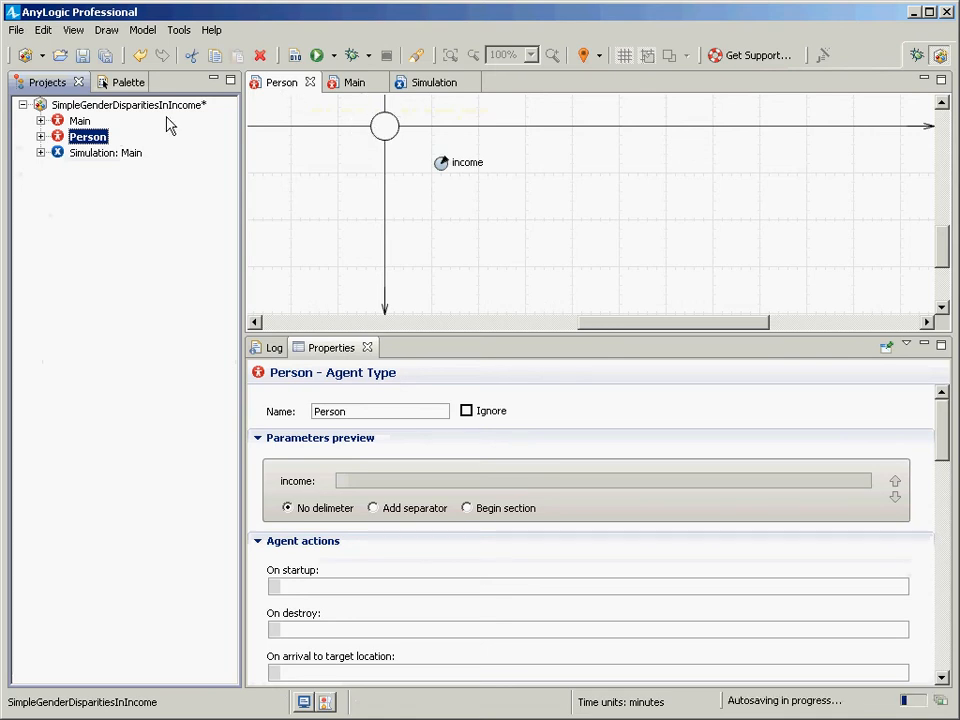
- Delete the income parameter from the Person diagram
click(122, 84)
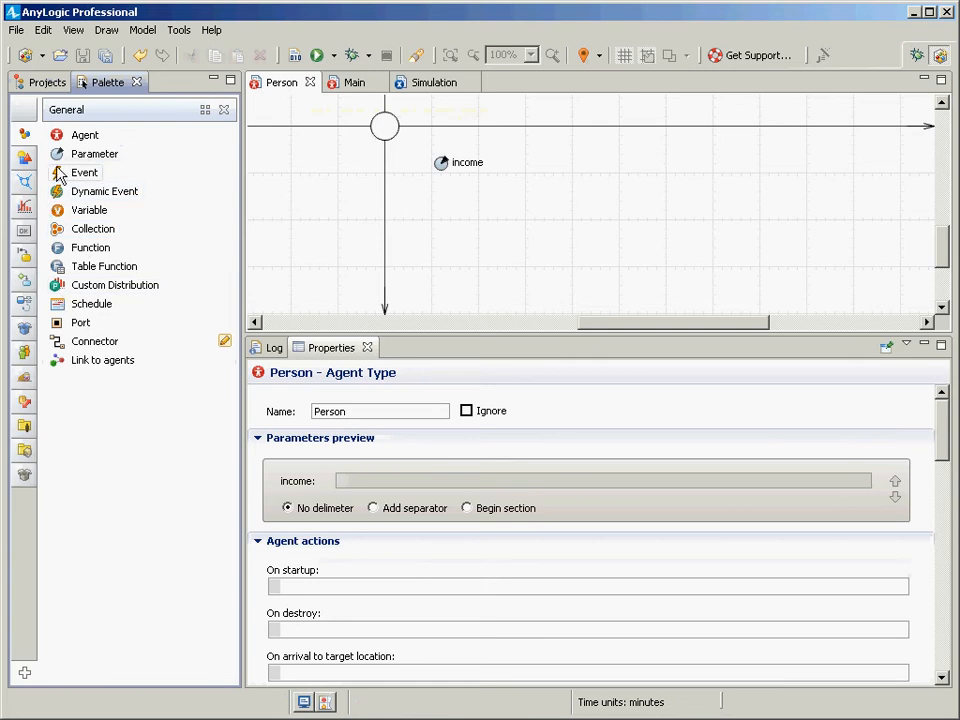
click(446, 177)
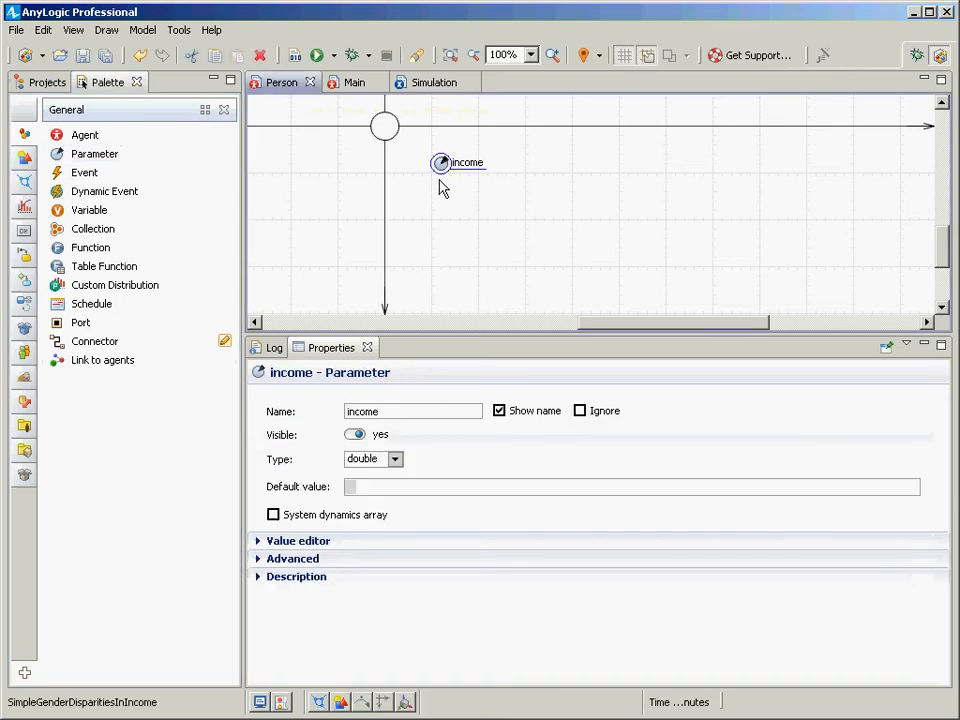
key(Delete)
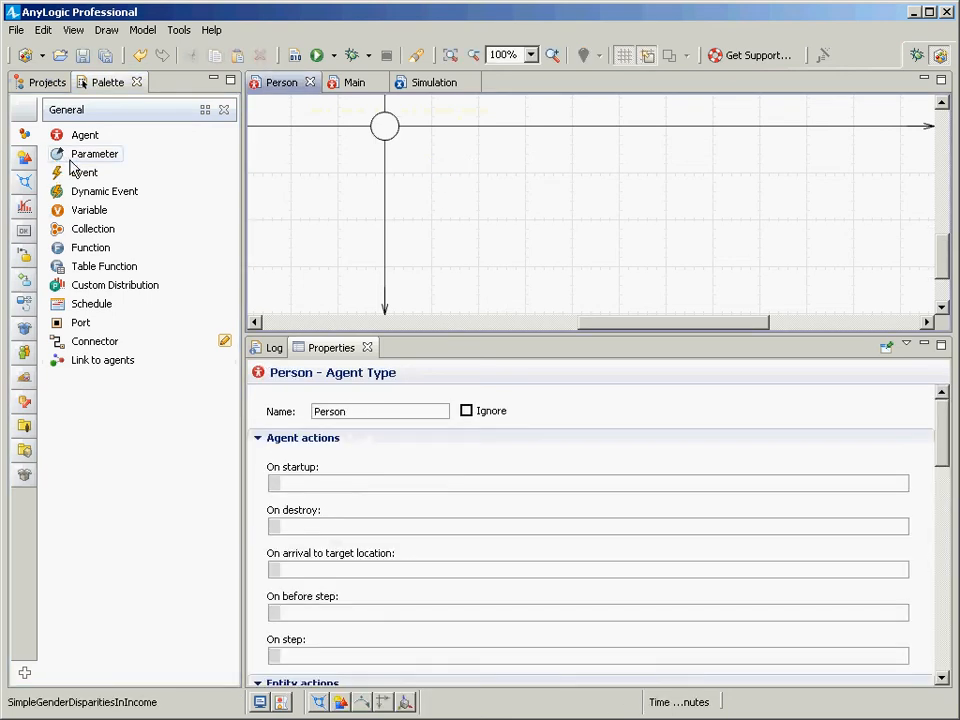
- Add a parameter named income to the Person diagram, just below and beside the circle at the origin
drag(66, 155, 441, 174)
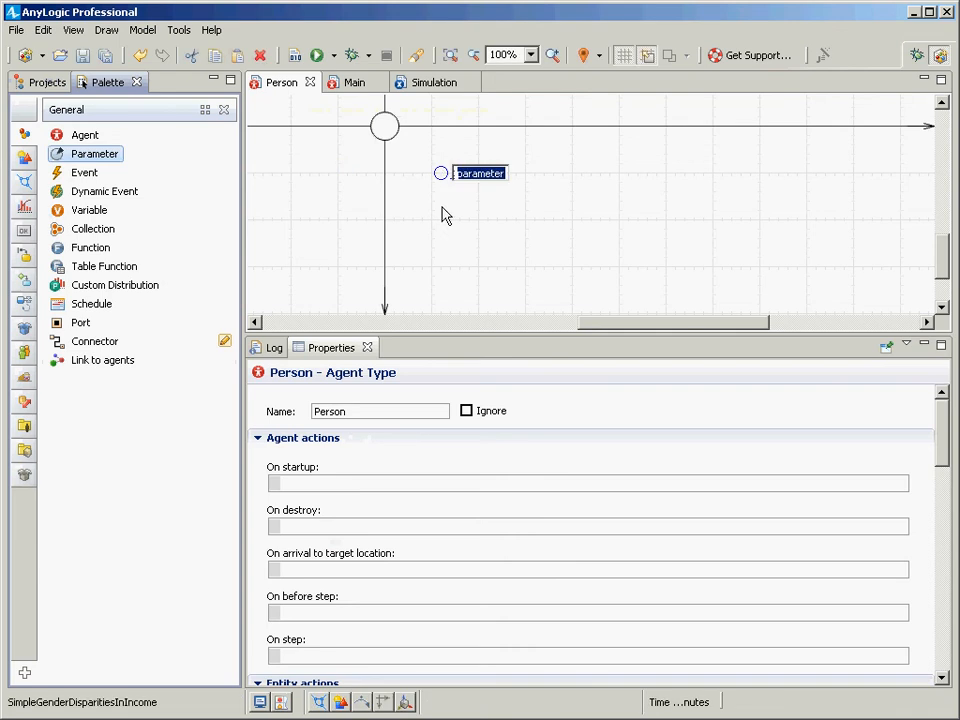
text(income)
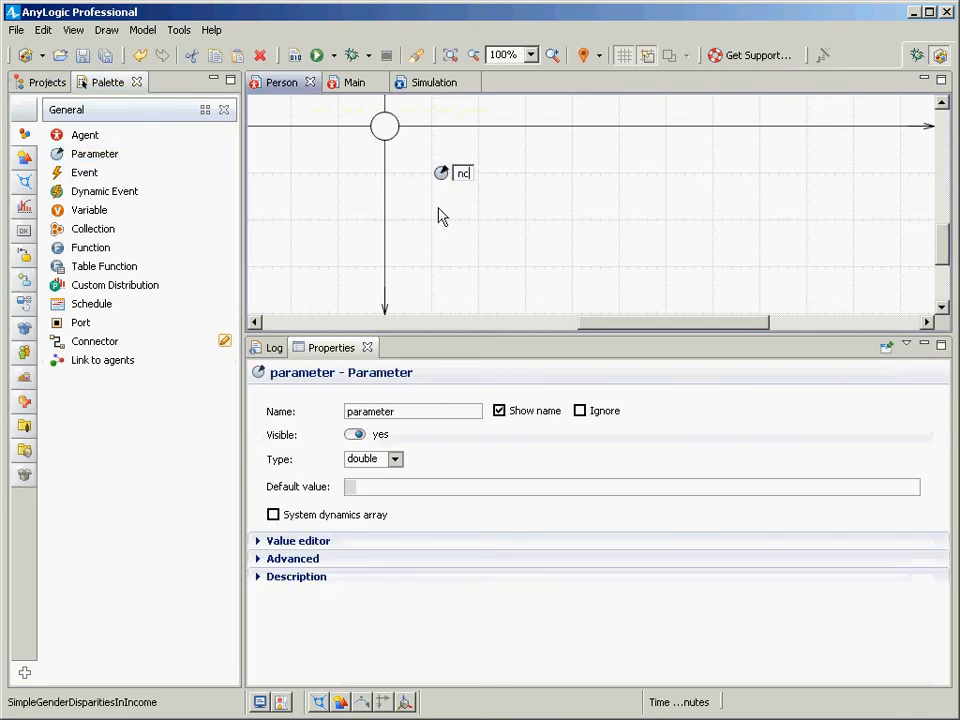
key(Return)
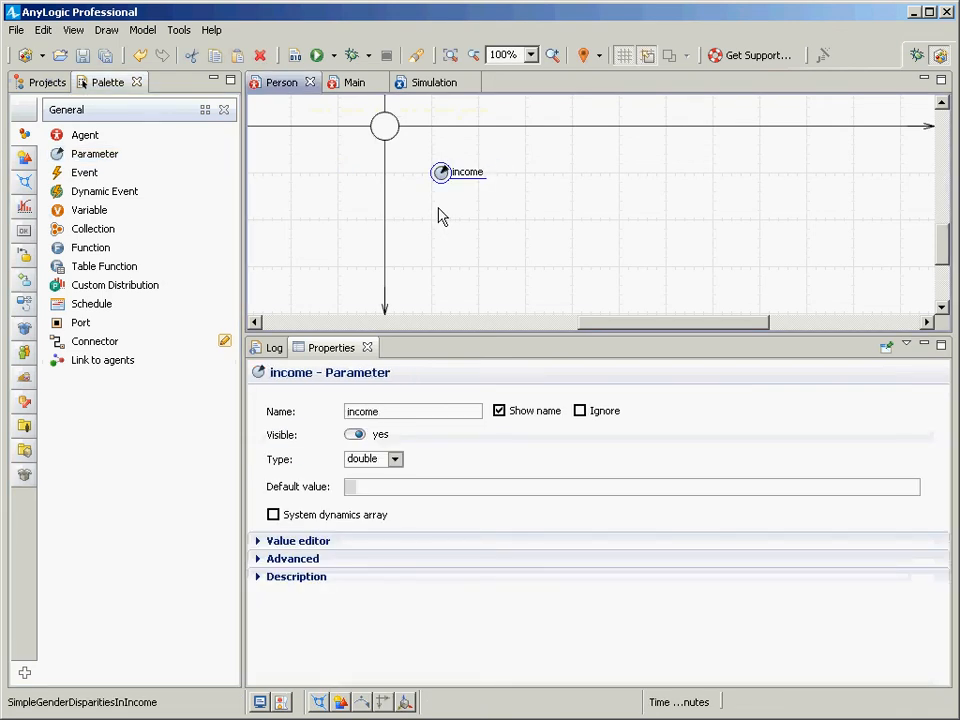
click(405, 415)
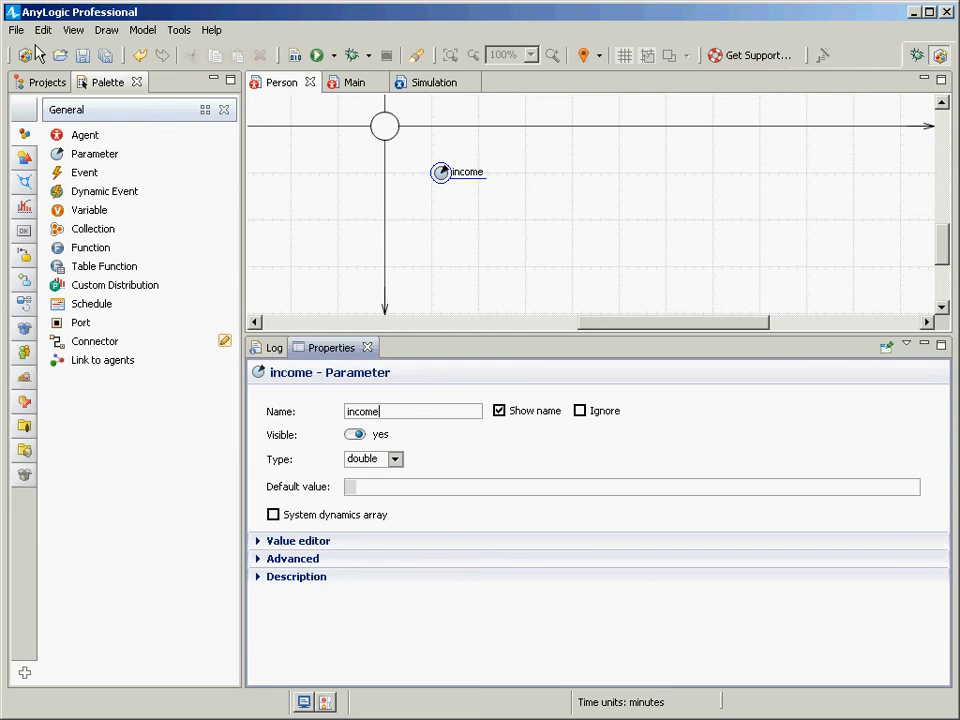
click(70, 33)
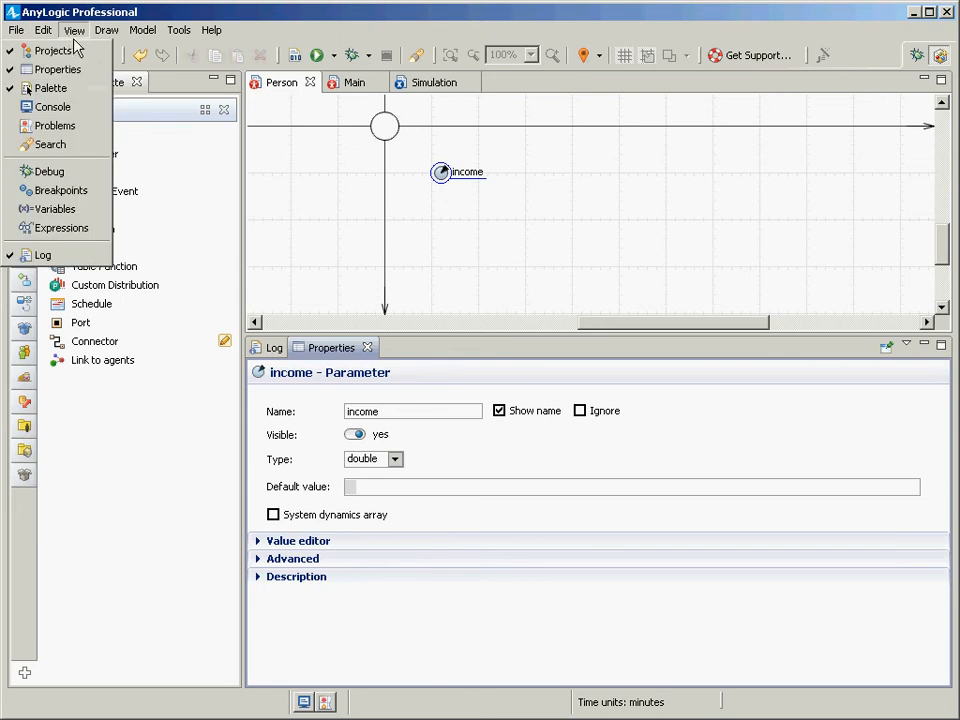
click(73, 36)
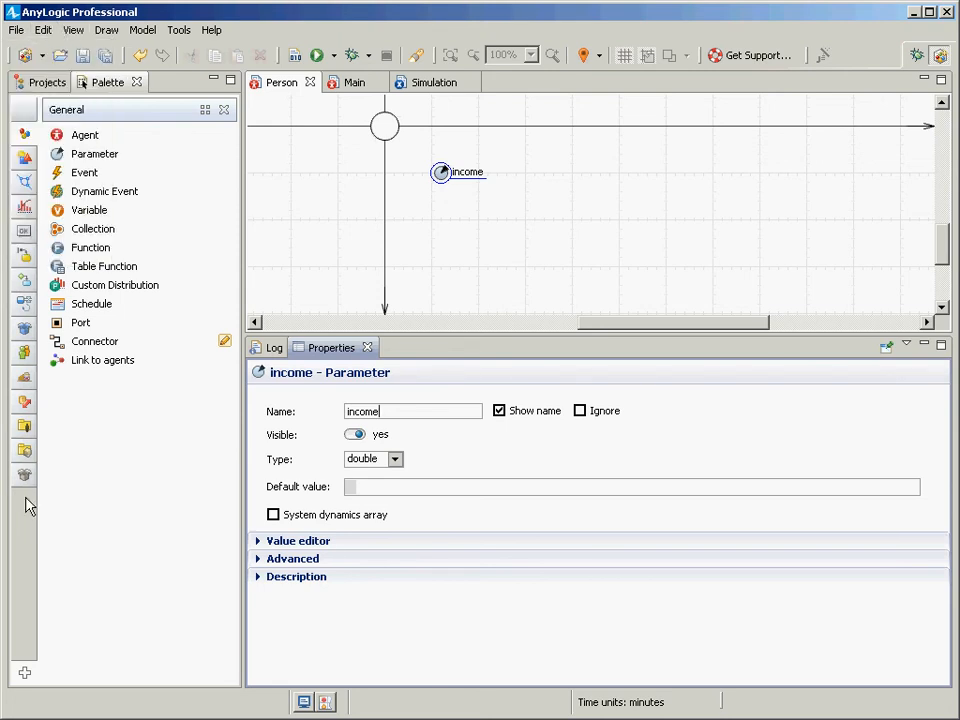
click(24, 676)
click(24, 676)
click(24, 676)
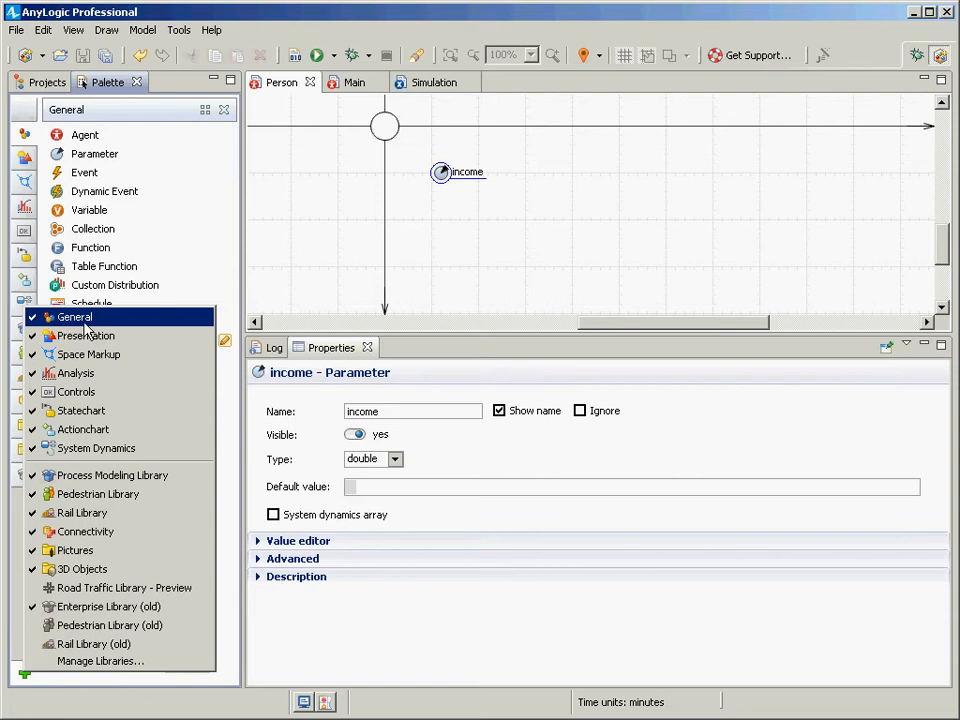
click(420, 260)
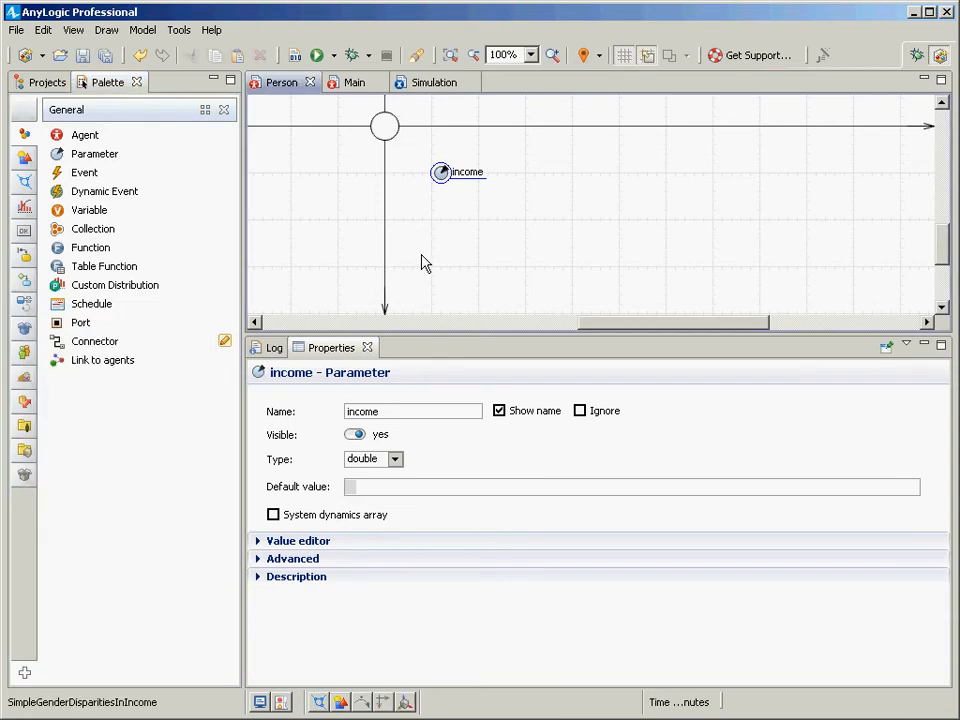
click(421, 263)
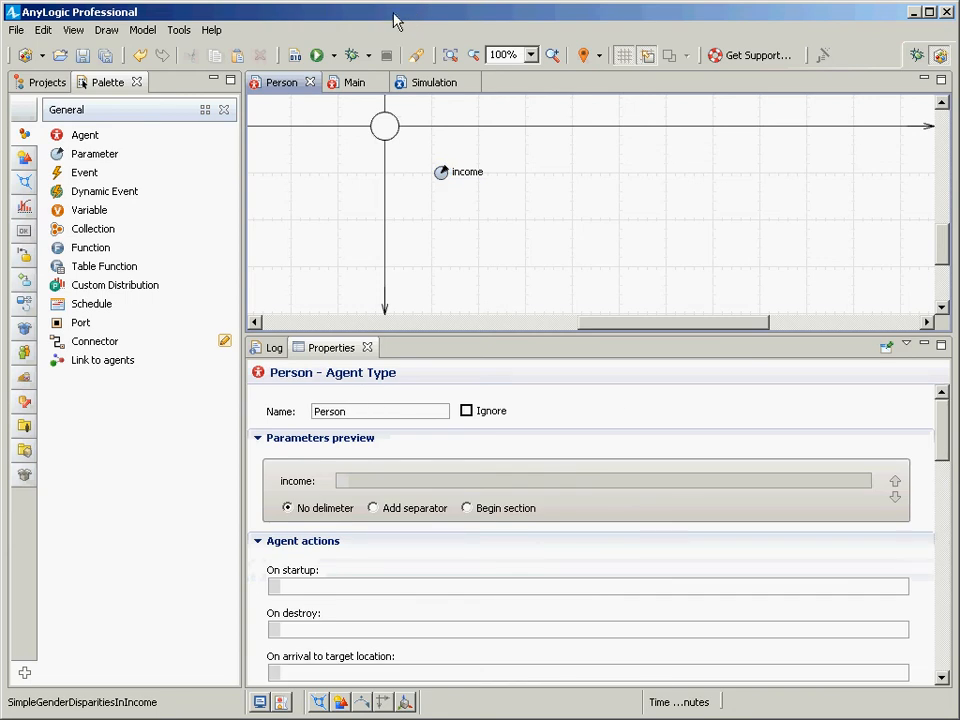
- Set the income parameter's default value to lognormal(11, 3.5, 0)
click(443, 176)
click(363, 491)
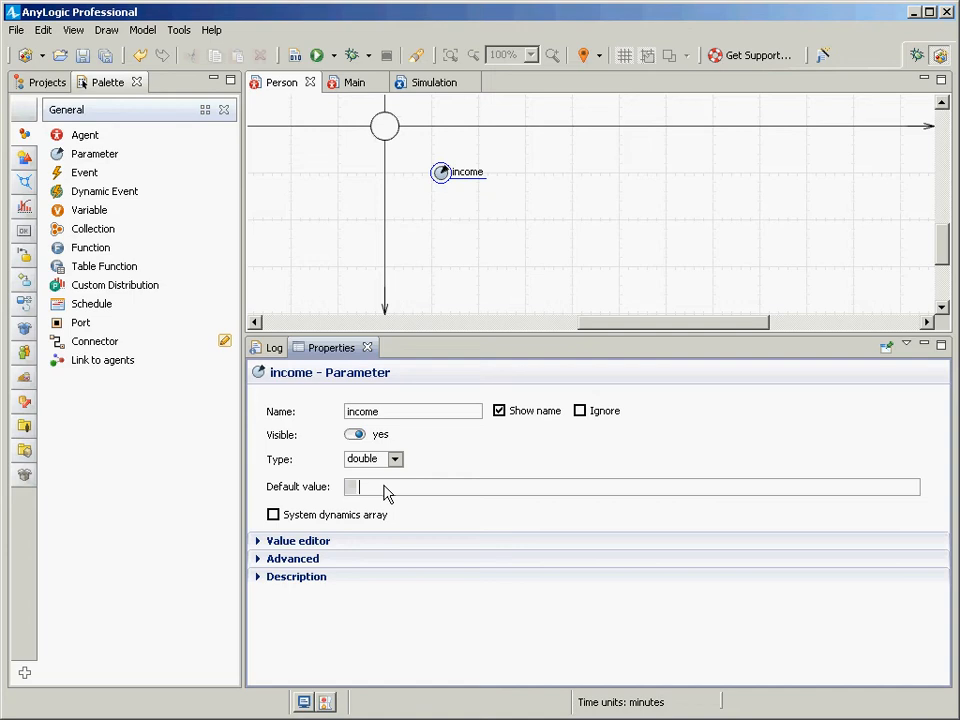
text(lognormal()
text(11, 3.5, 0)
key(shift+Left)
key(shift+Left)
key(shift+Left)
key(shift+Left)
key(shift+Left)
key(shift+Left)
key(shift+Left)
key(shift+Left)
key(shift+Left)
key(shift+Left)
key(shift+Left)
key(shift+Left)
key(shift+Left)
key(shift+Left)
key(shift+Left)
key(shift+Left)
key(shift+Left)
key(shift+Left)
key(shift+Left)
key(shift+Left)
key(shift+Left)
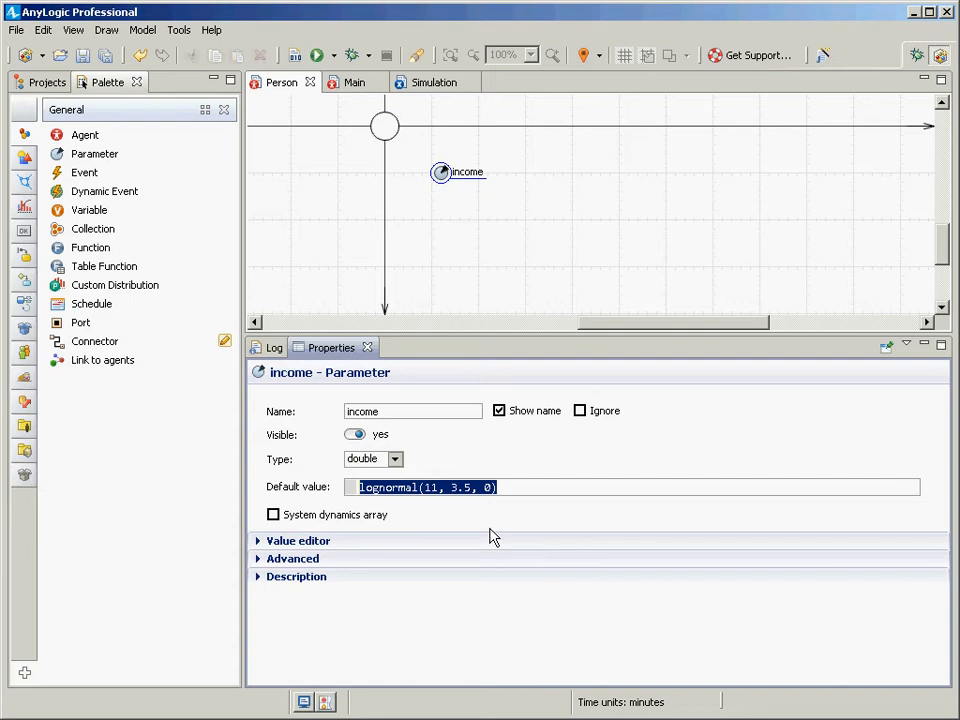
- Save the SimpleGenderDisparitiesInIncome model and build it
click(50, 84)
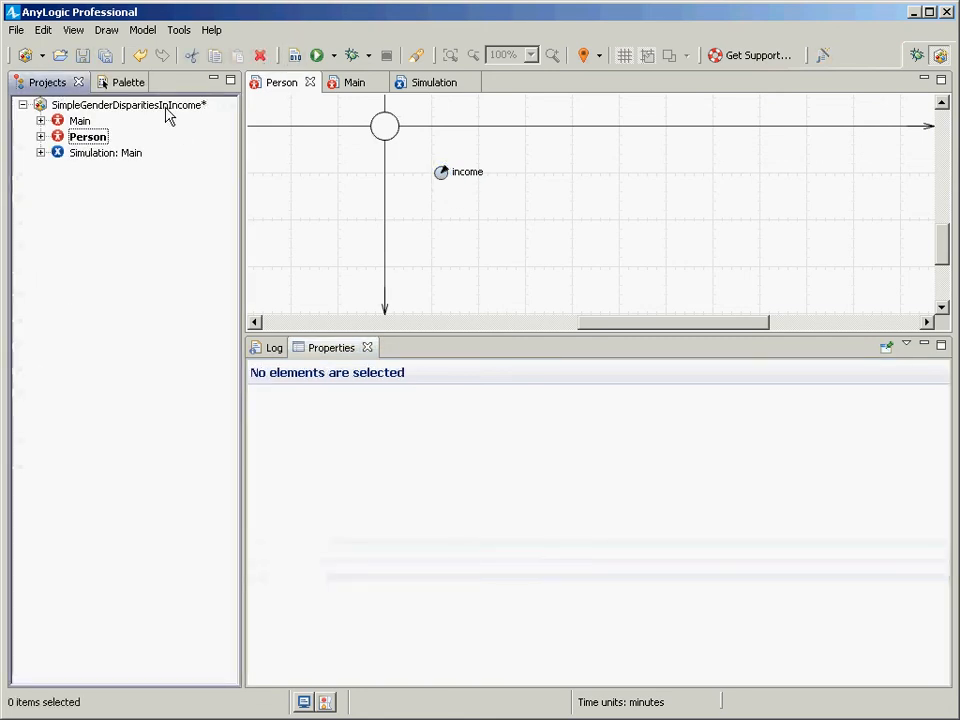
click(57, 106)
key(ctrl+s)
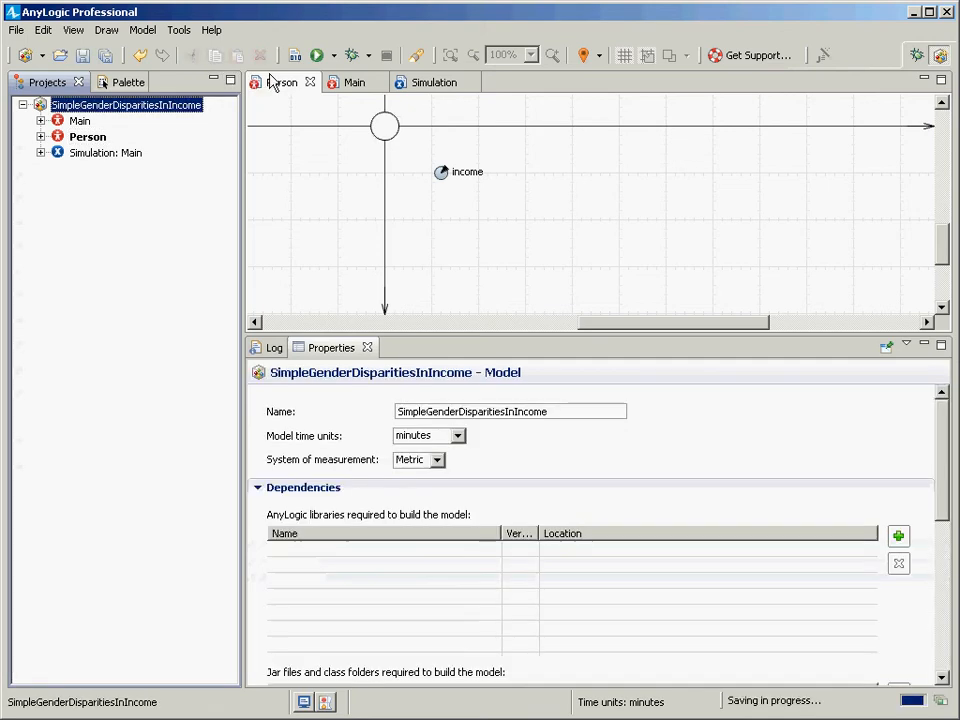
click(295, 57)
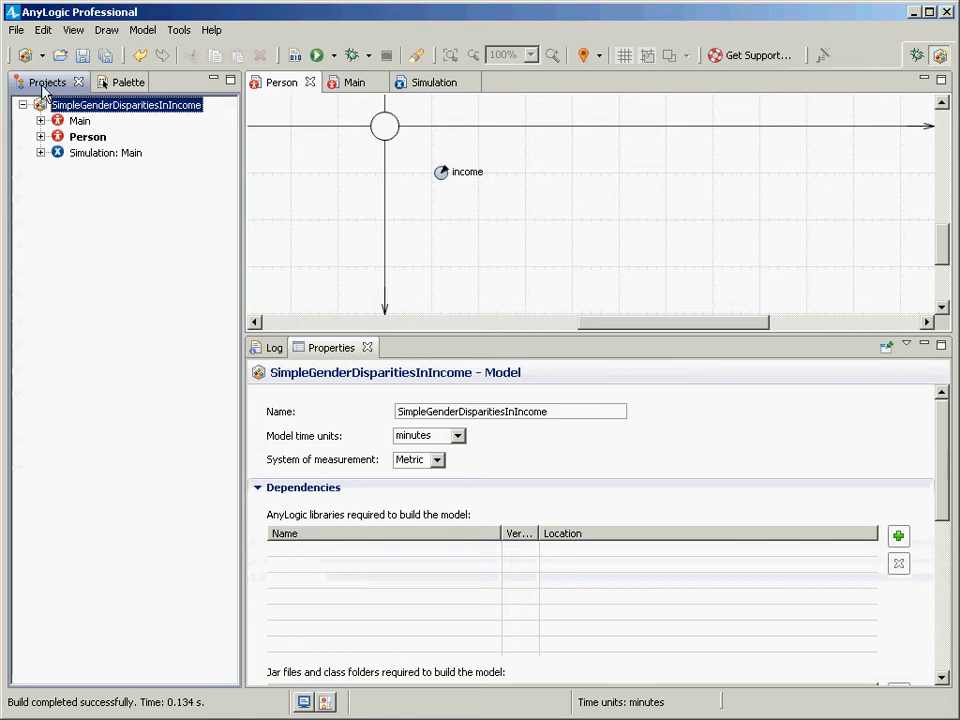
- Run the model's Simulation experiment and start the simulation
click(86, 155)
right_click(85, 152)
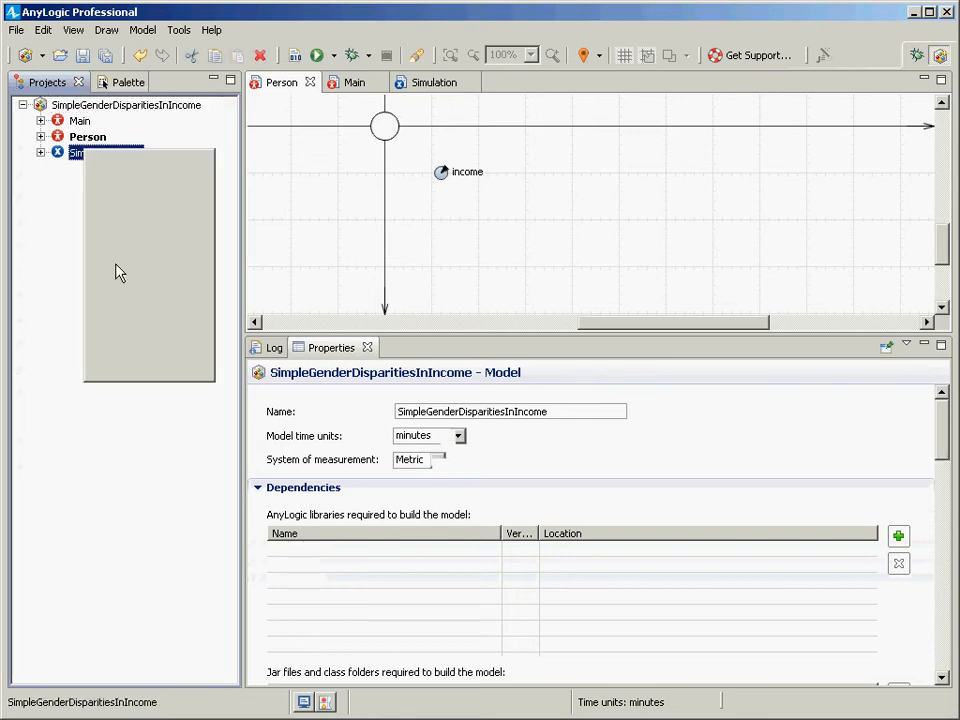
click(114, 352)
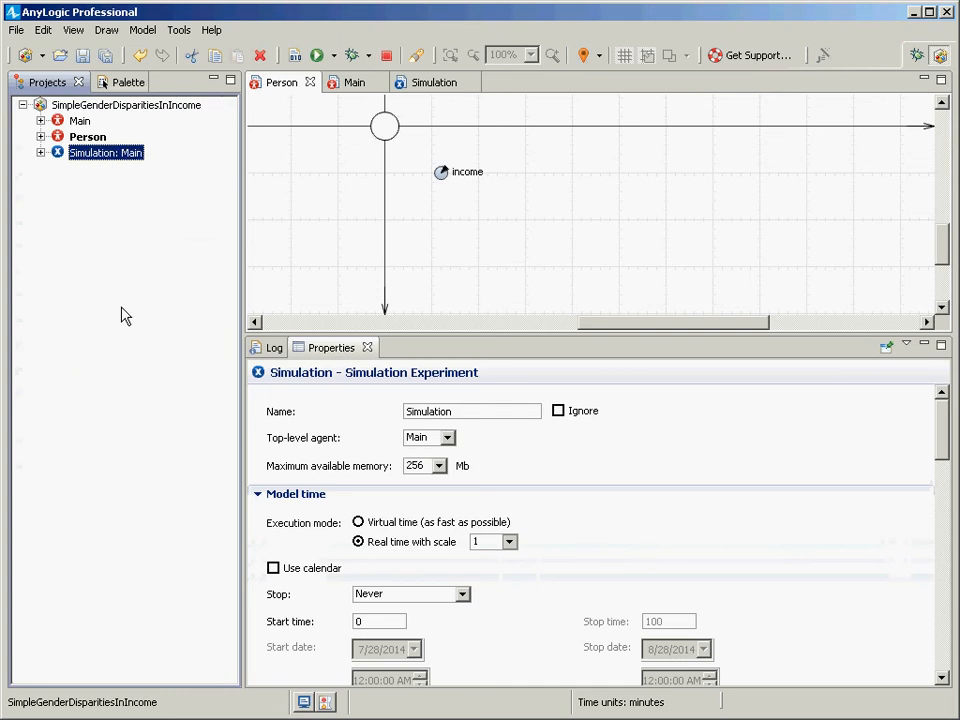
click(89, 140)
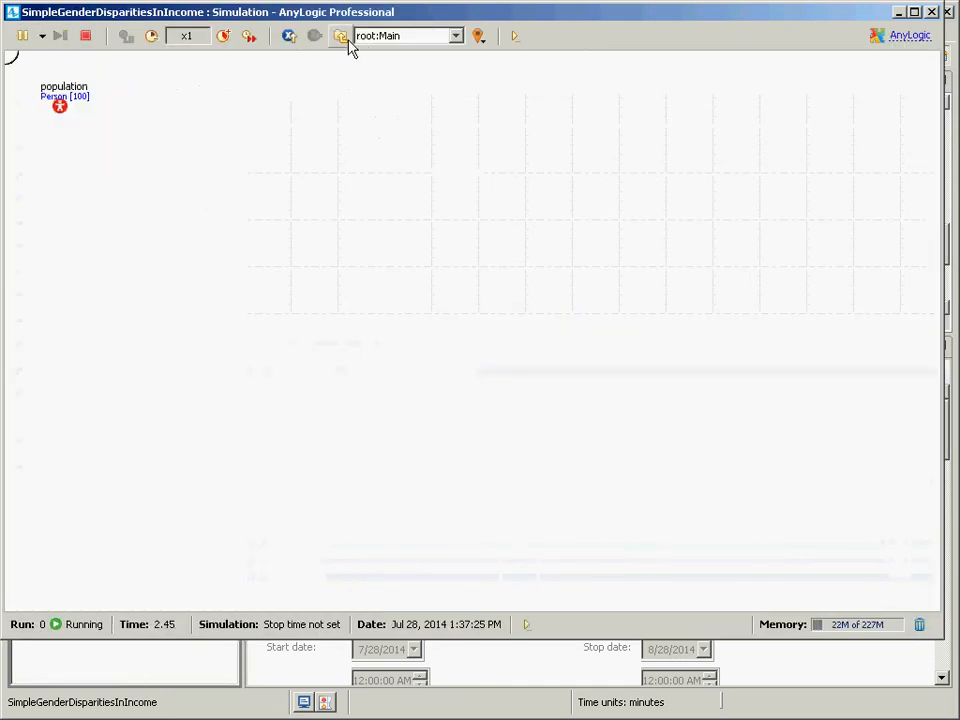
- Open the population's agents in the running model and advance to the agent at index 10 to view its income
click(427, 37)
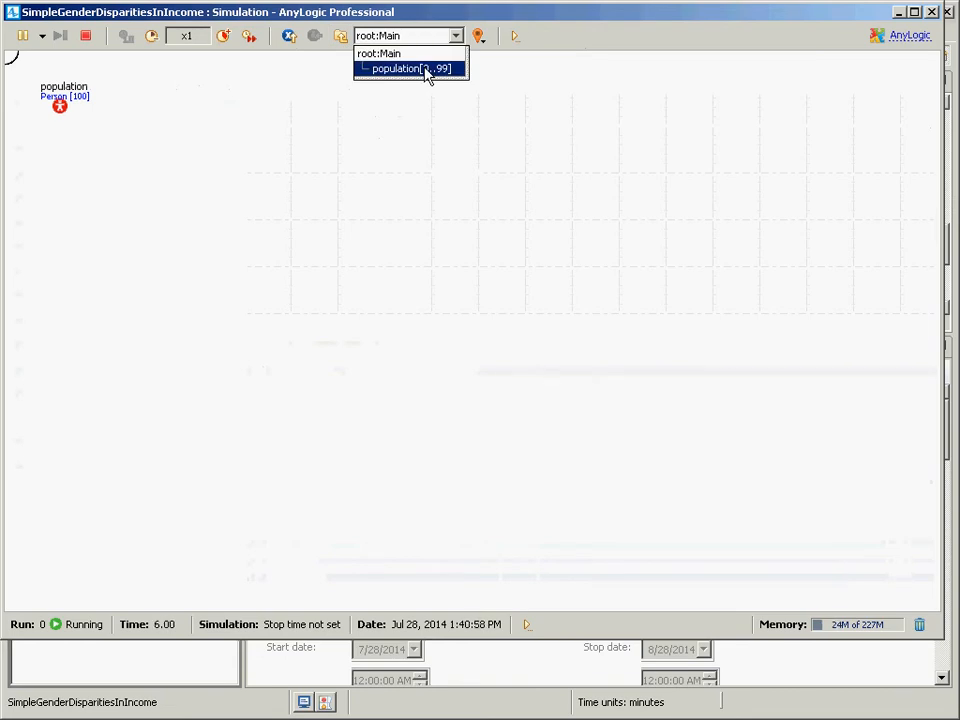
click(427, 70)
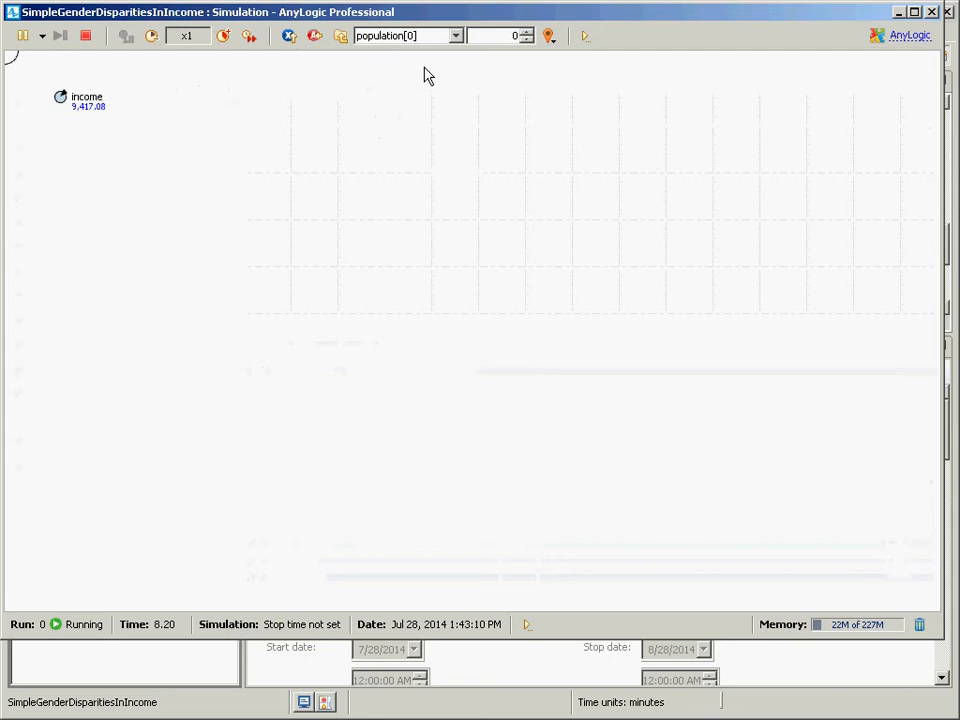
click(526, 33)
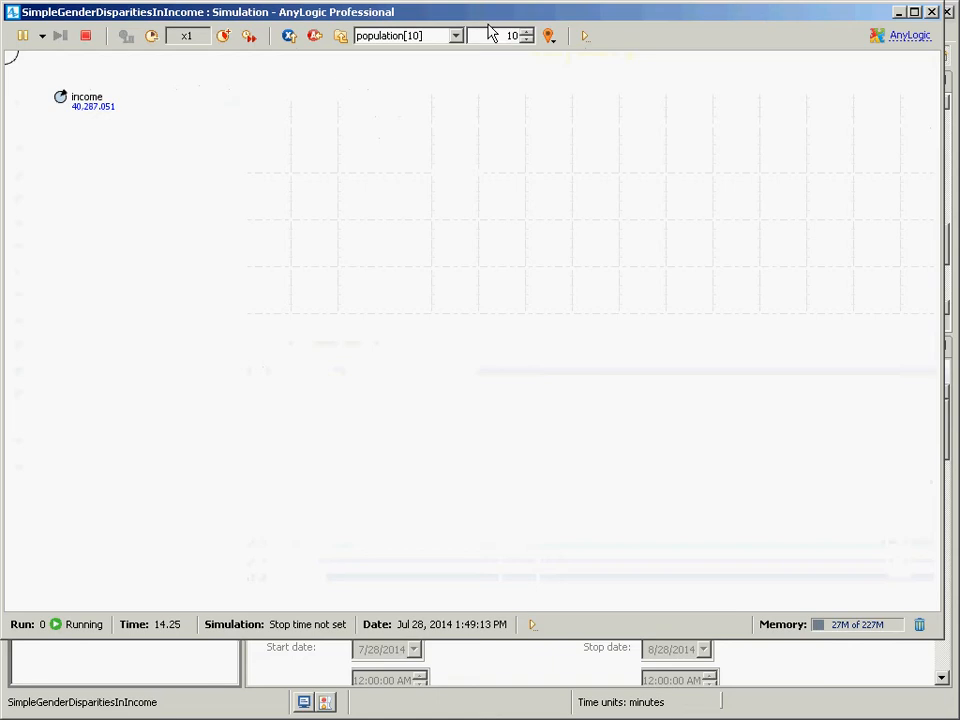
- Go back through the population's agents one by one to index 0 and view index 1 again, comparing their incomes
click(528, 40)
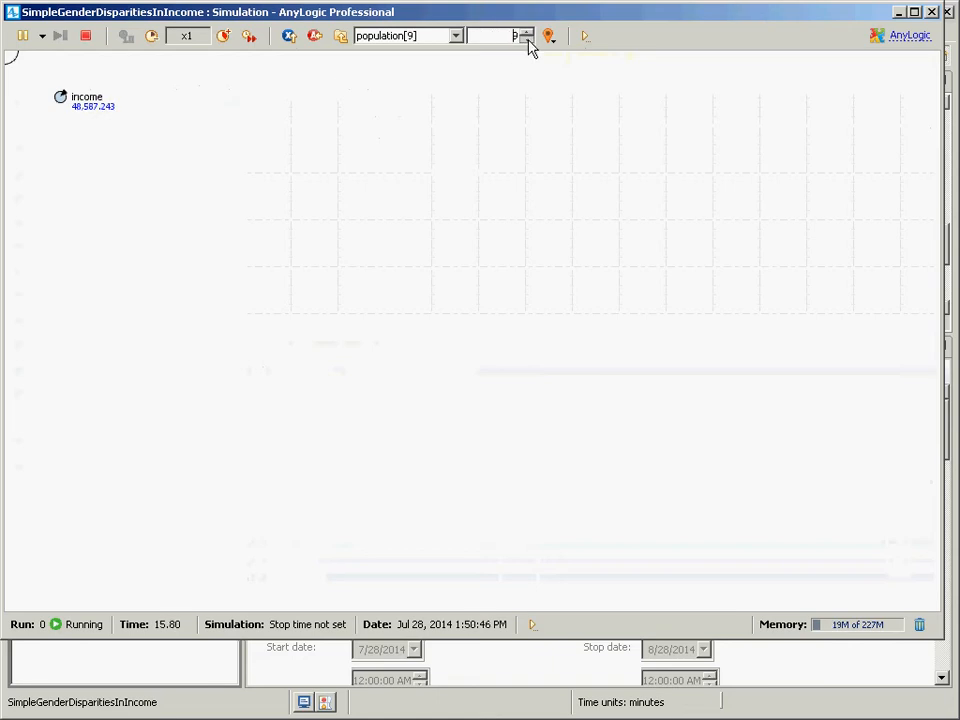
click(528, 40)
click(528, 40)
click(528, 40)
click(528, 40)
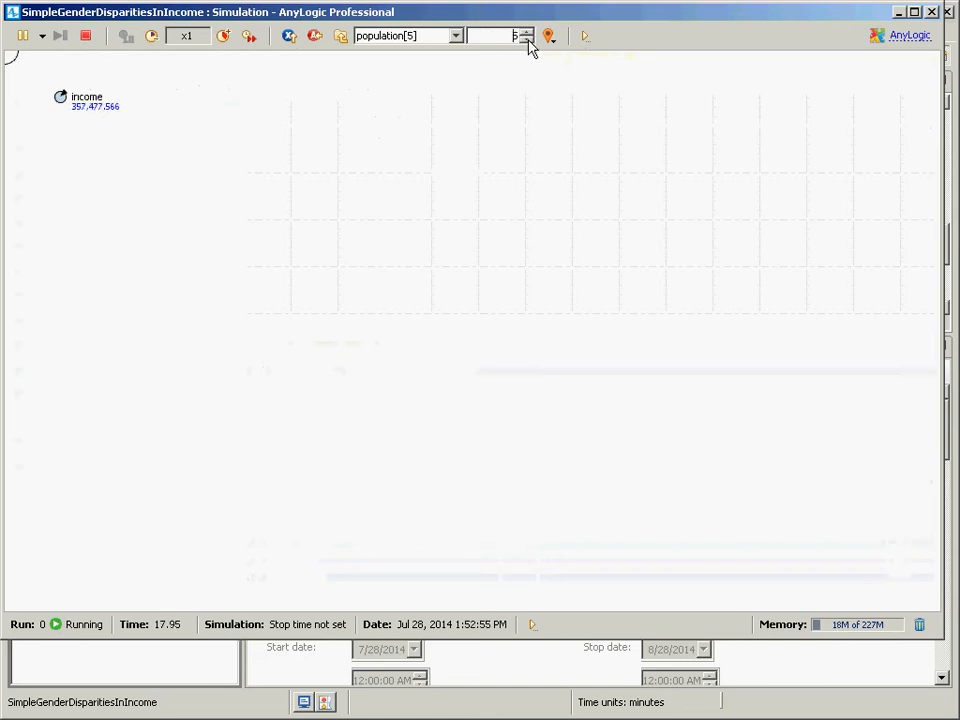
click(528, 40)
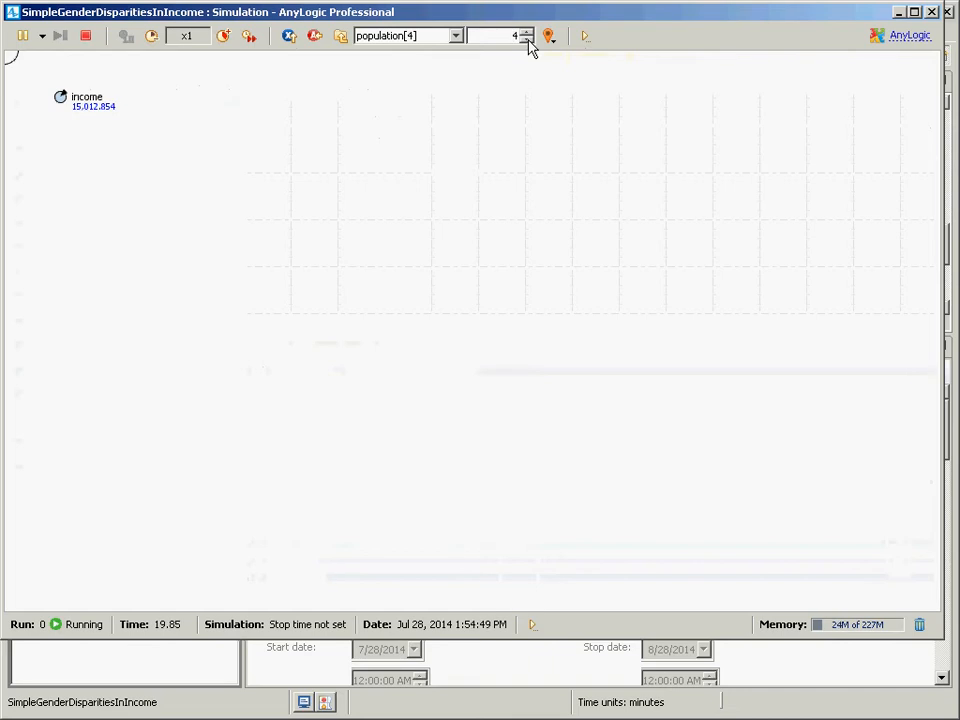
click(528, 40)
click(528, 40)
click(528, 40)
click(528, 40)
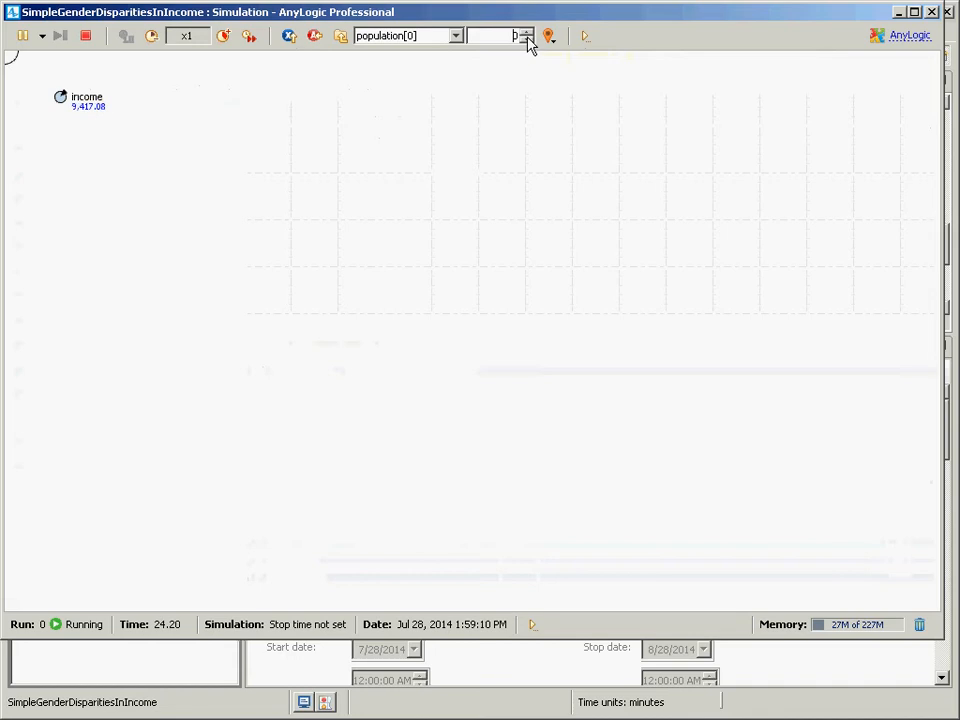
click(527, 33)
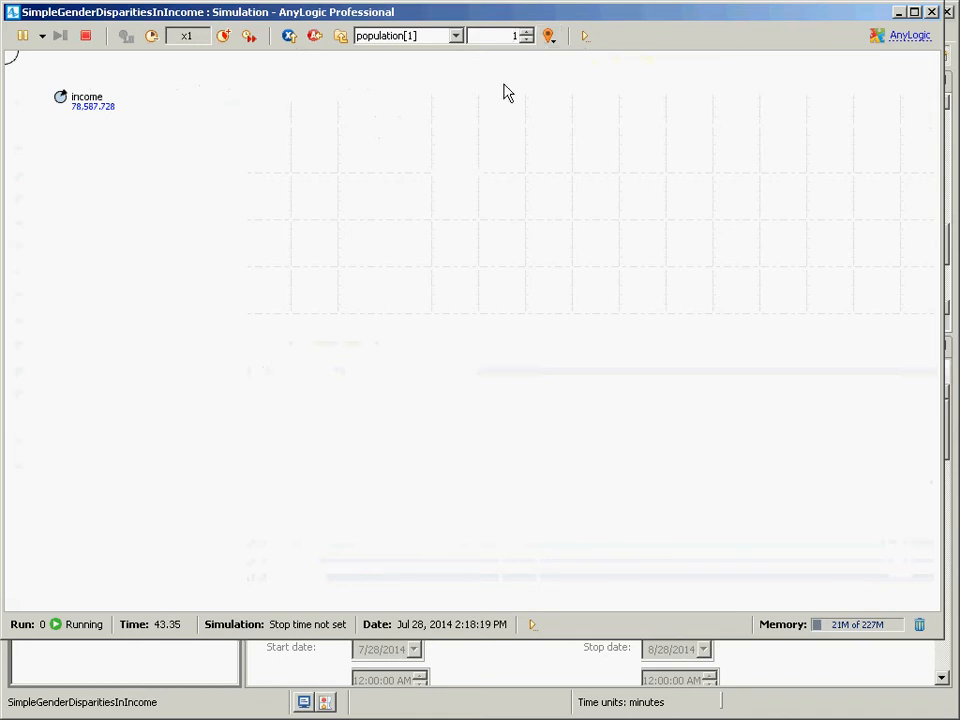
- Return to the root Main agent in the running model and reopen the population at its first agent
click(341, 38)
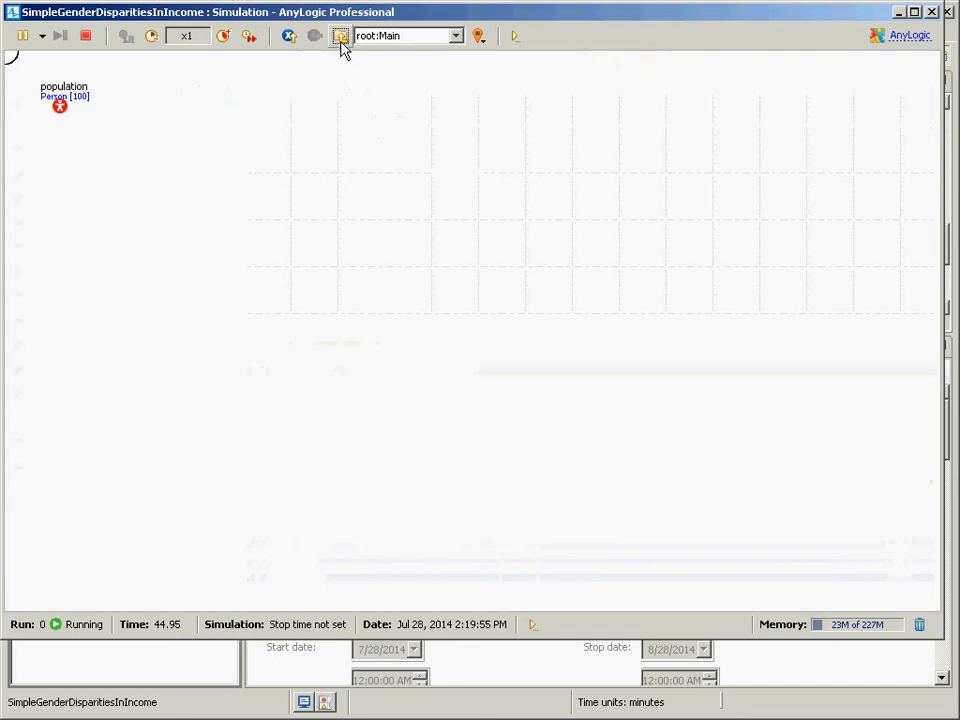
click(396, 40)
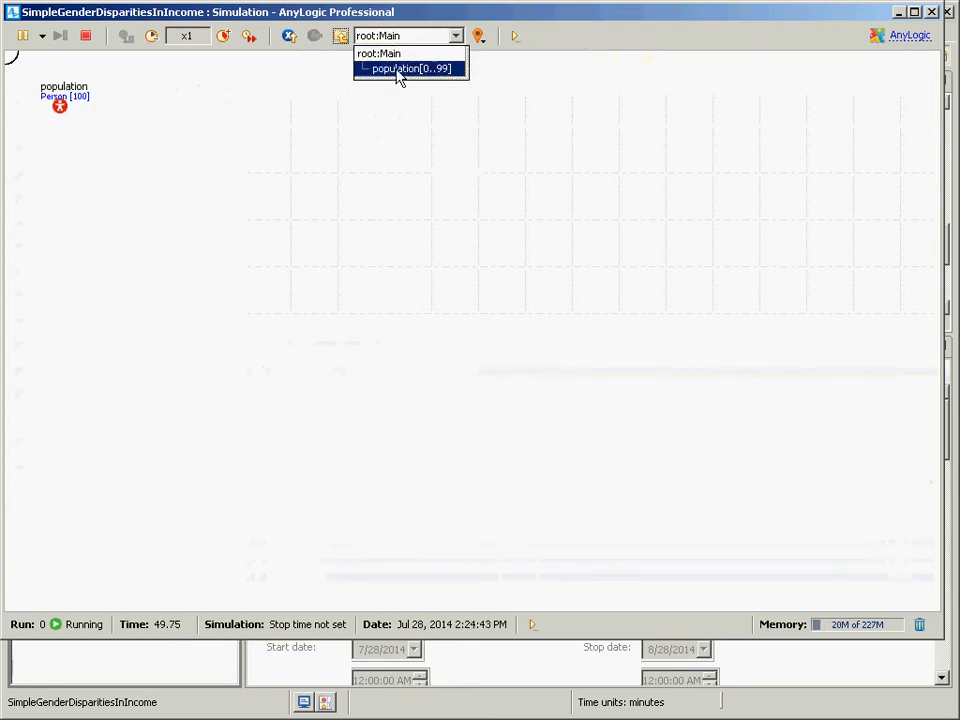
click(343, 41)
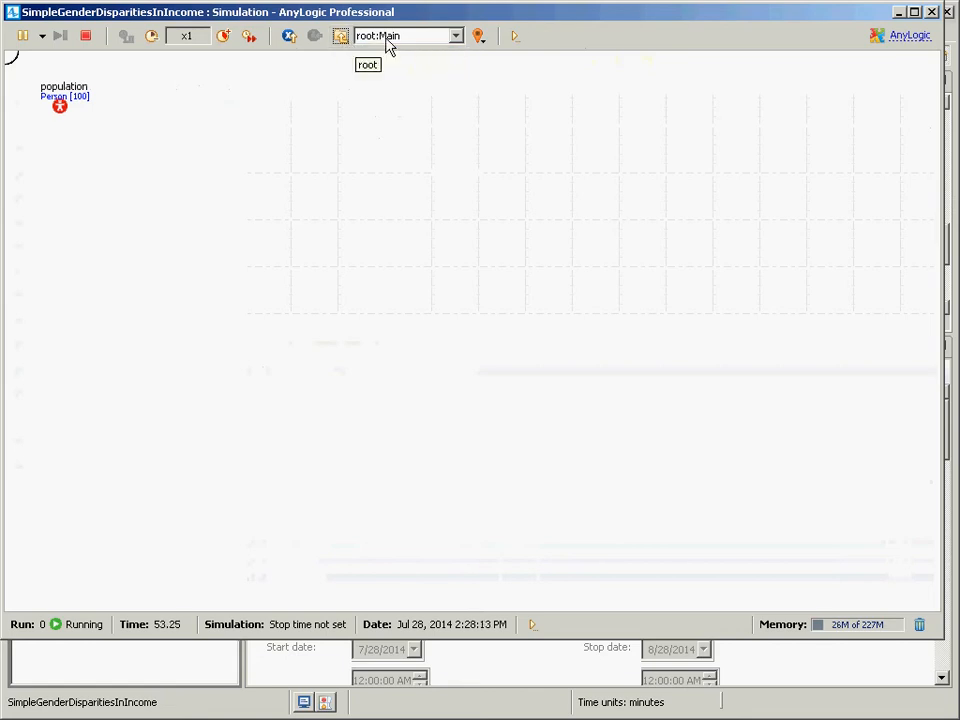
click(388, 40)
click(392, 70)
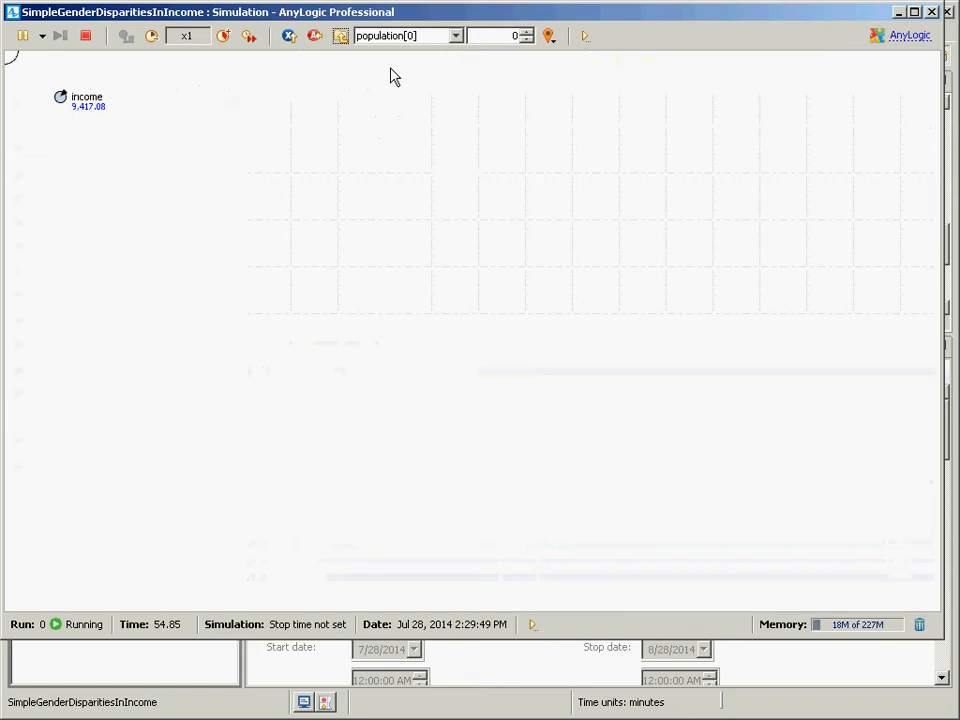
- Compare incomes agent by agent up to index 7 of the population, and close the simulation window
click(526, 33)
click(526, 33)
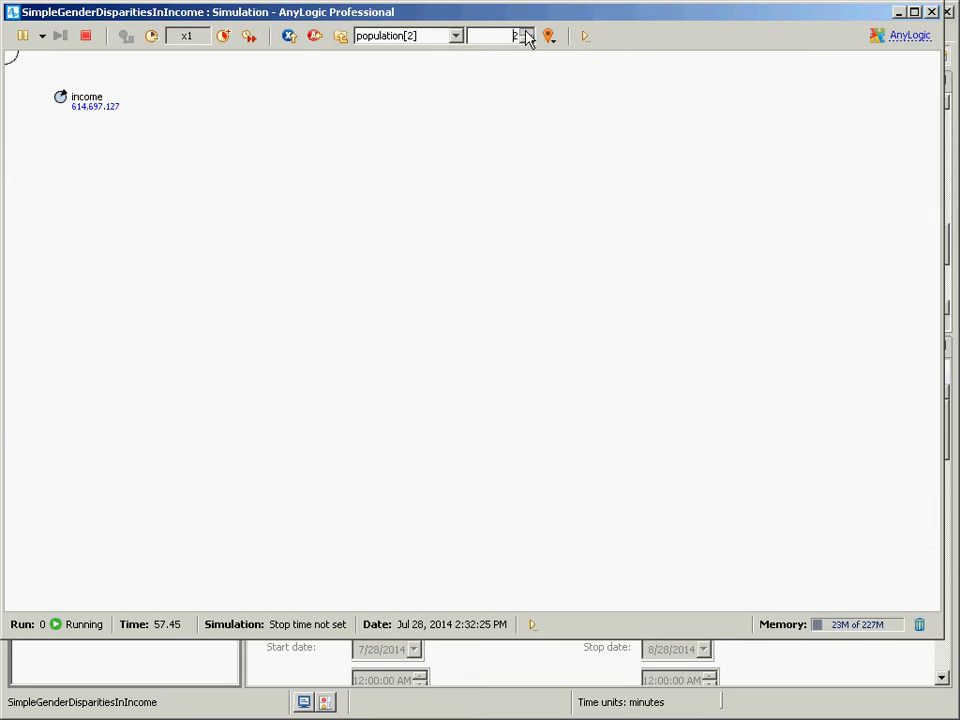
click(526, 33)
click(526, 33)
click(526, 33)
click(526, 33)
click(526, 33)
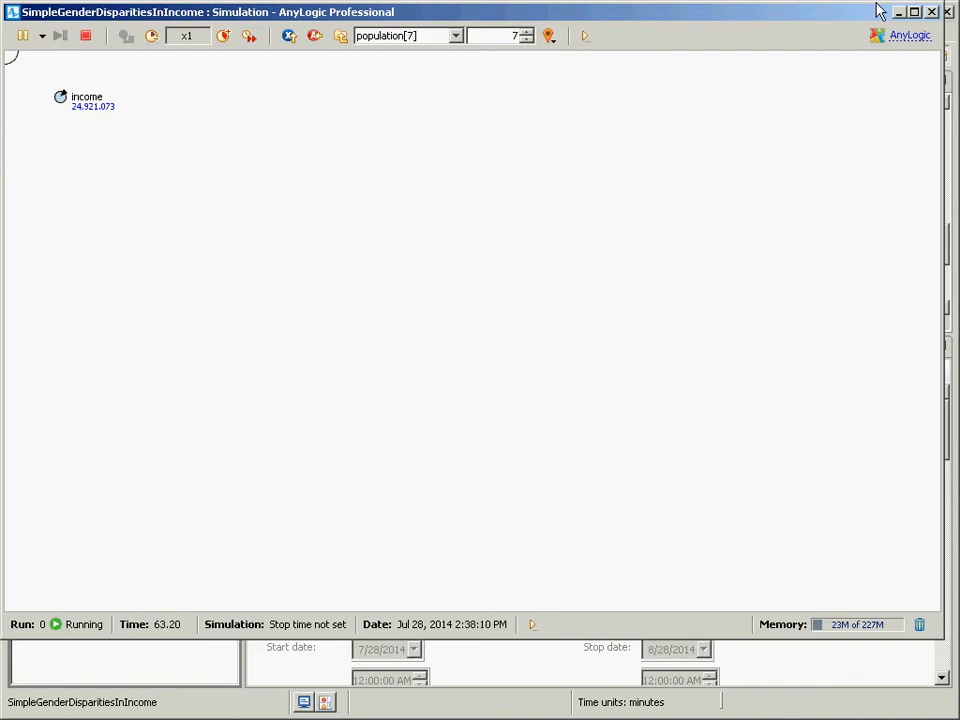
click(942, 13)
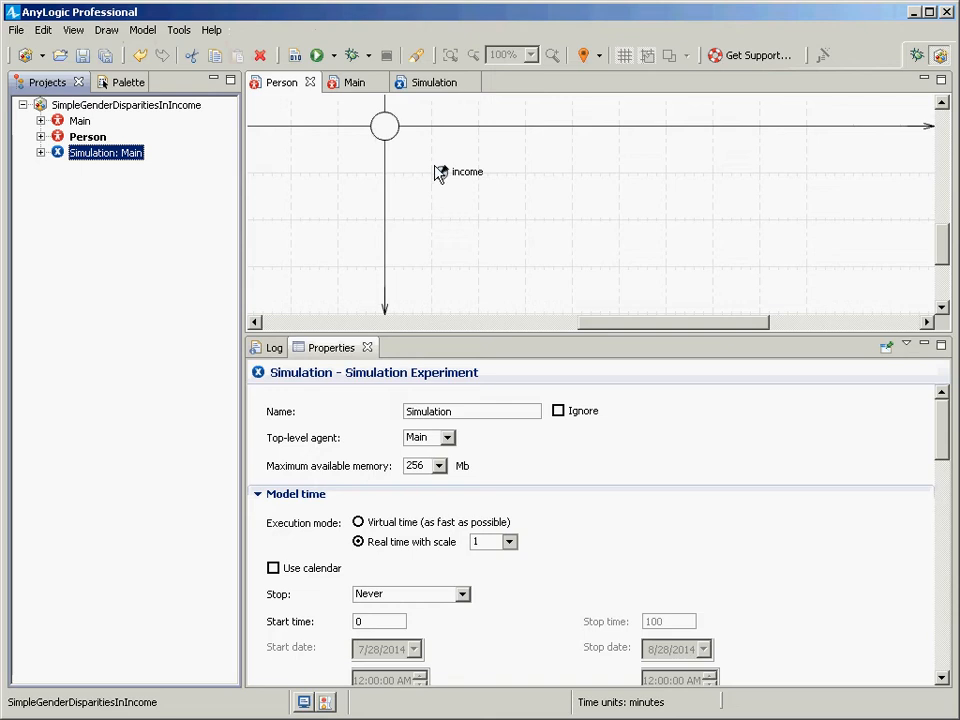
click(74, 138)
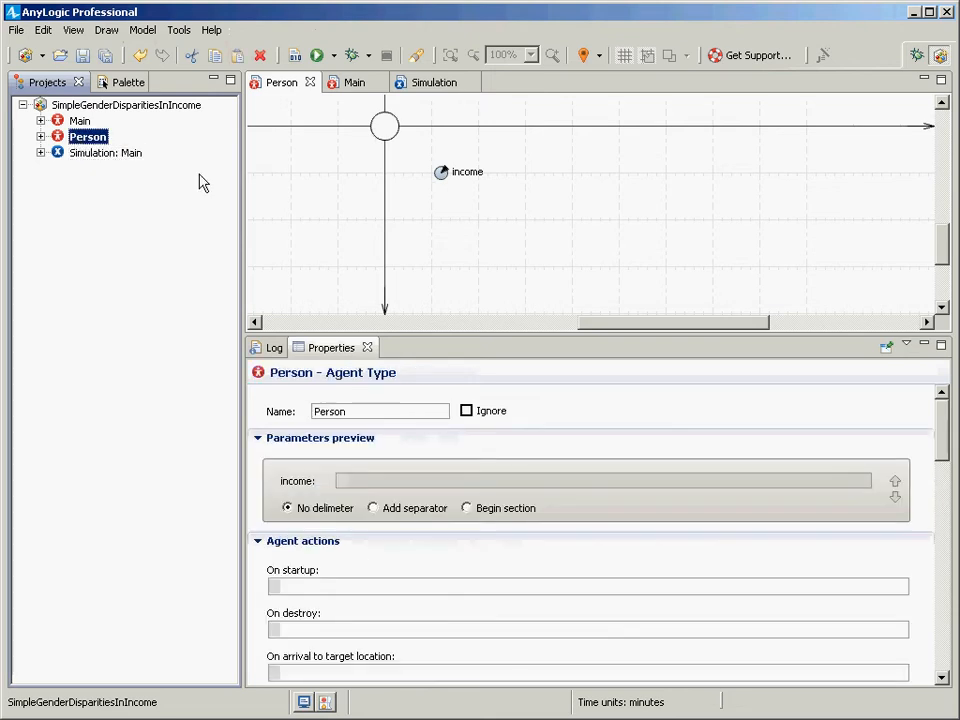
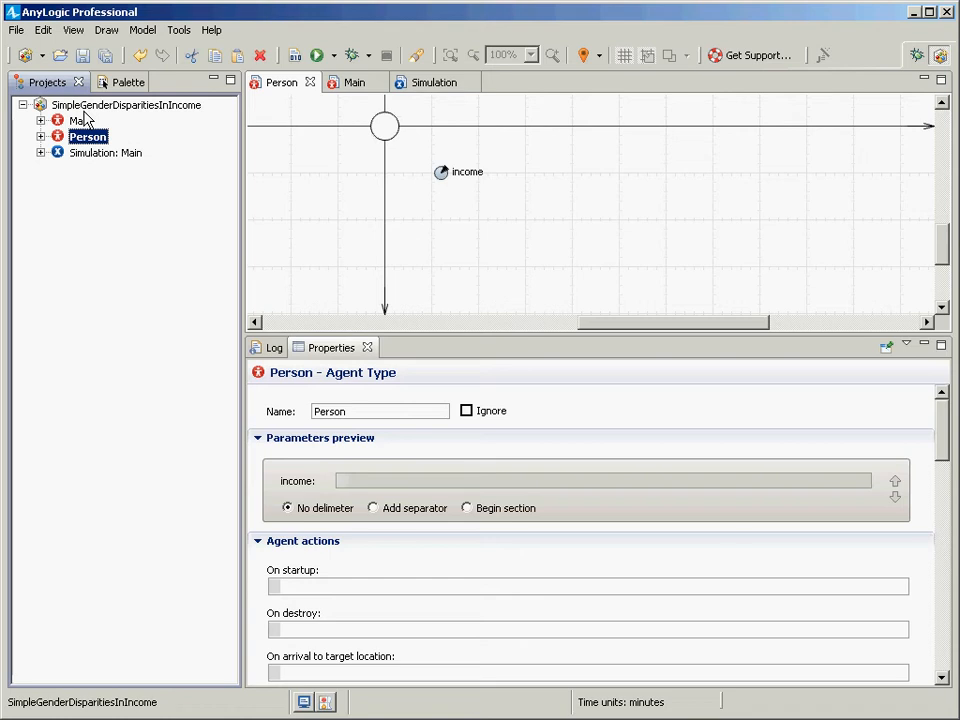
click(84, 111)
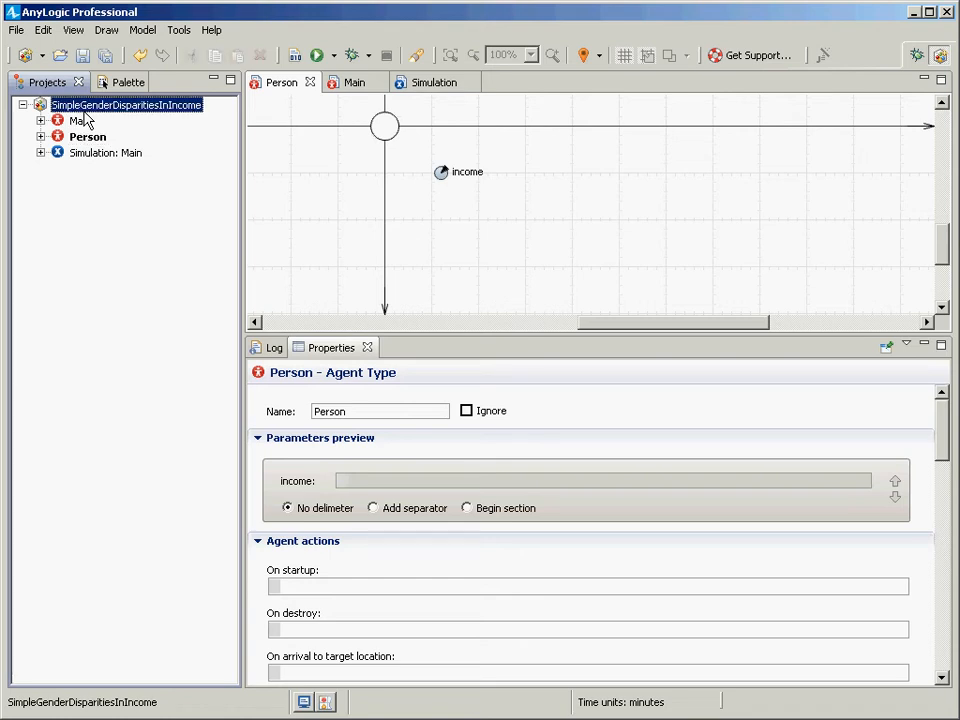
right_click(85, 114)
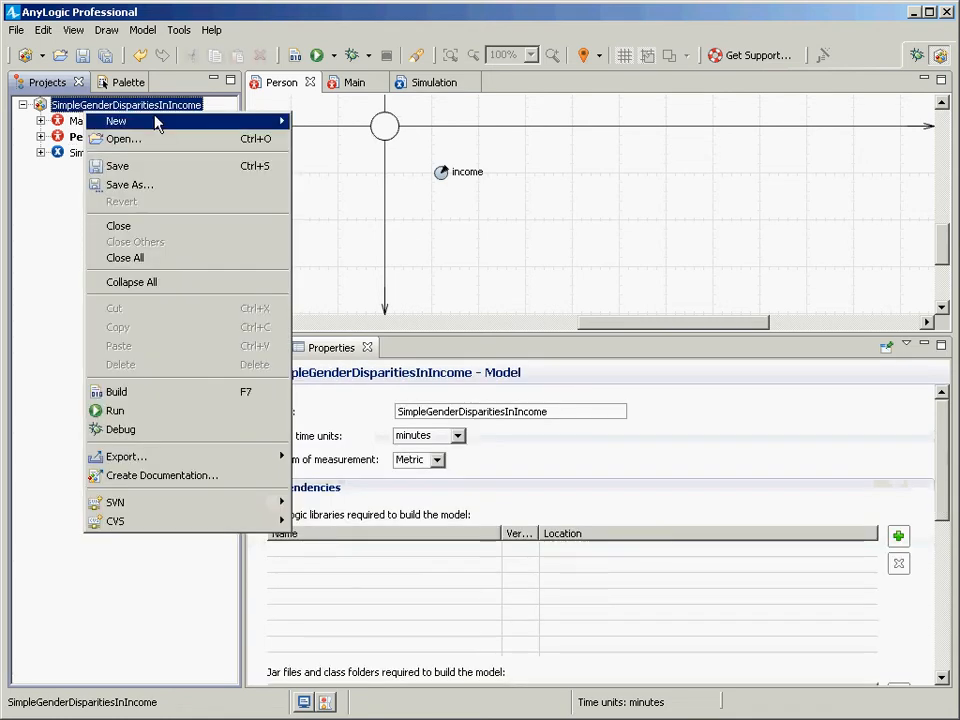
mouse_move(230, 122)
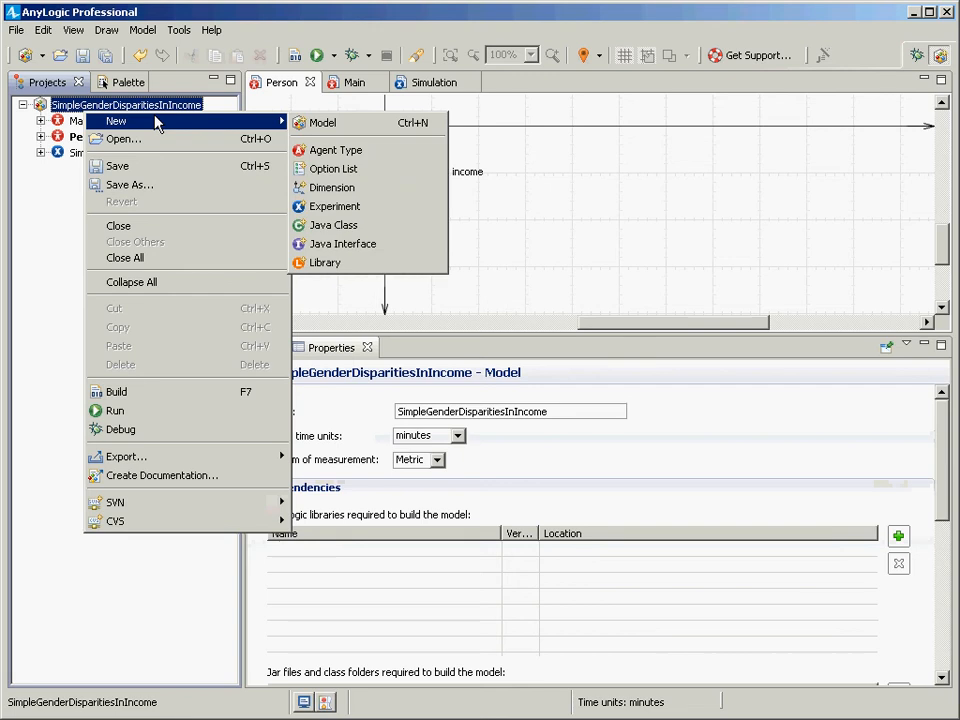
click(326, 170)
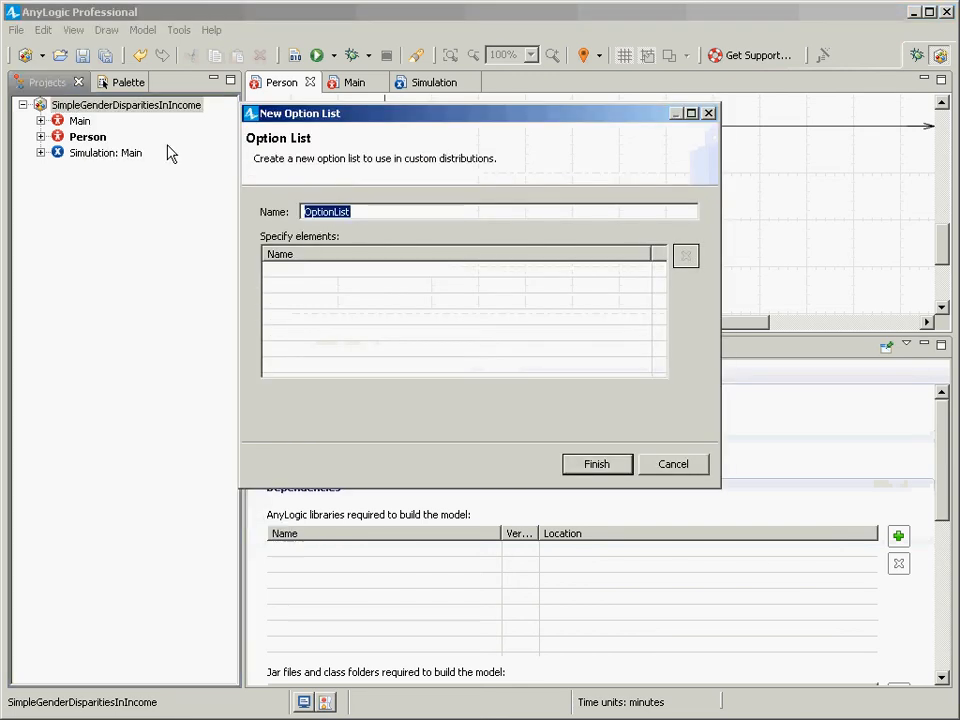
key(Escape)
- Create a new option list named Sex in the SimpleGenderDisparitiesInIncome model with the elements Male and Female
right_click(119, 110)
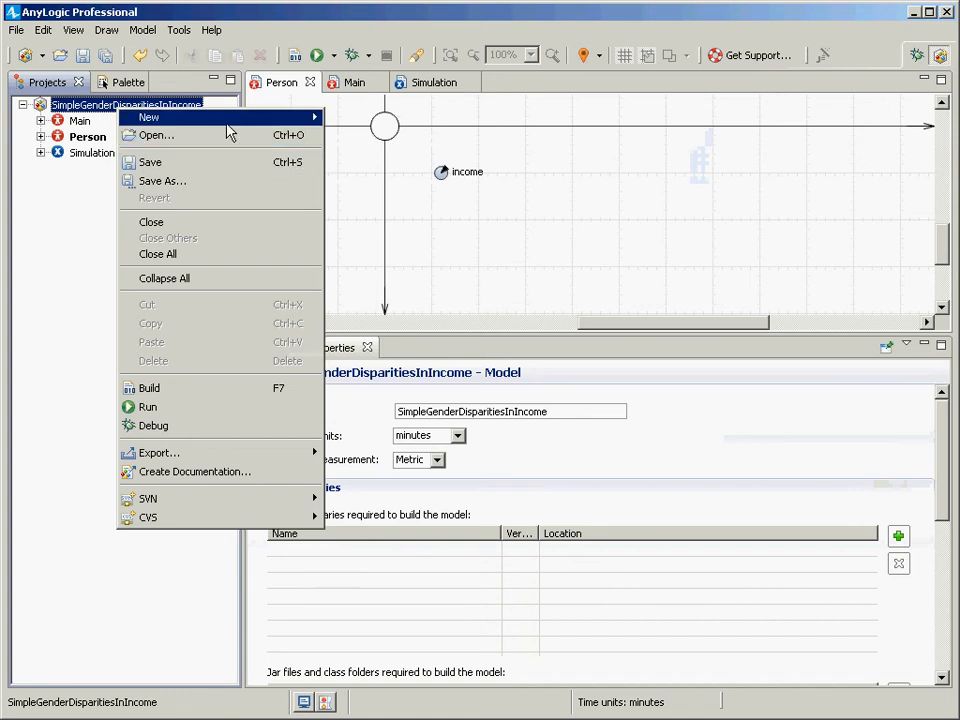
mouse_move(230, 118)
click(352, 162)
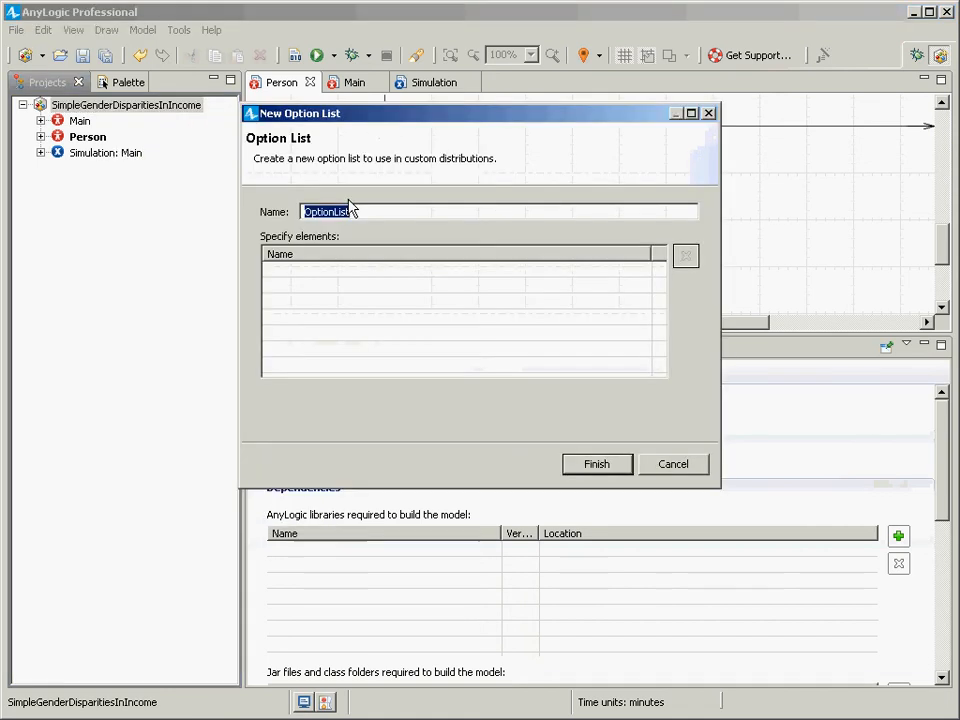
text(Sex)
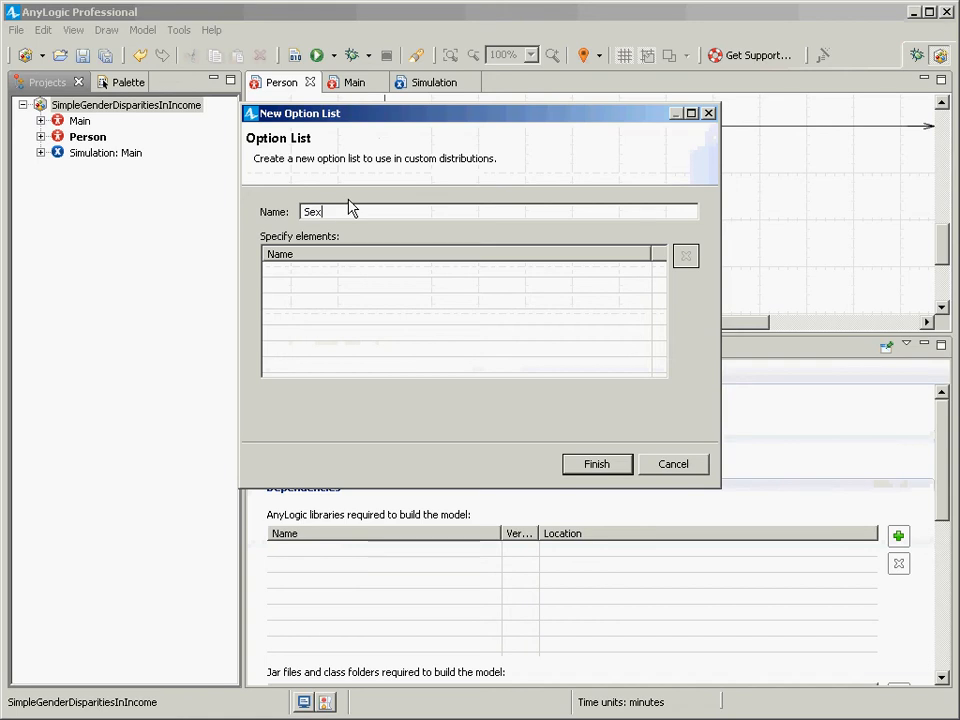
click(340, 272)
text(Male)
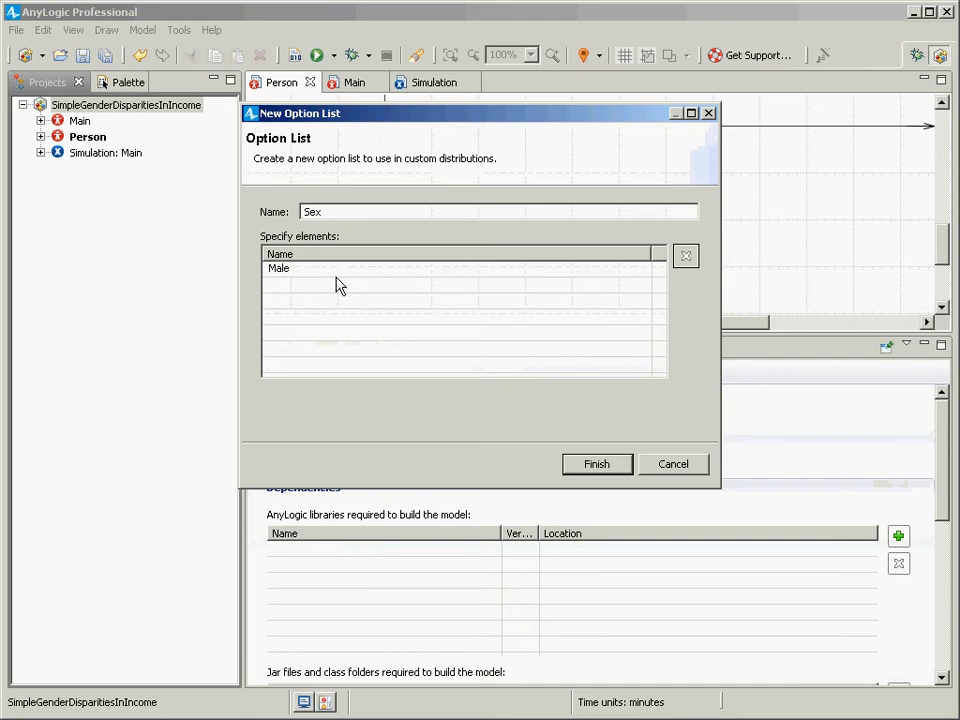
key(Return)
click(333, 288)
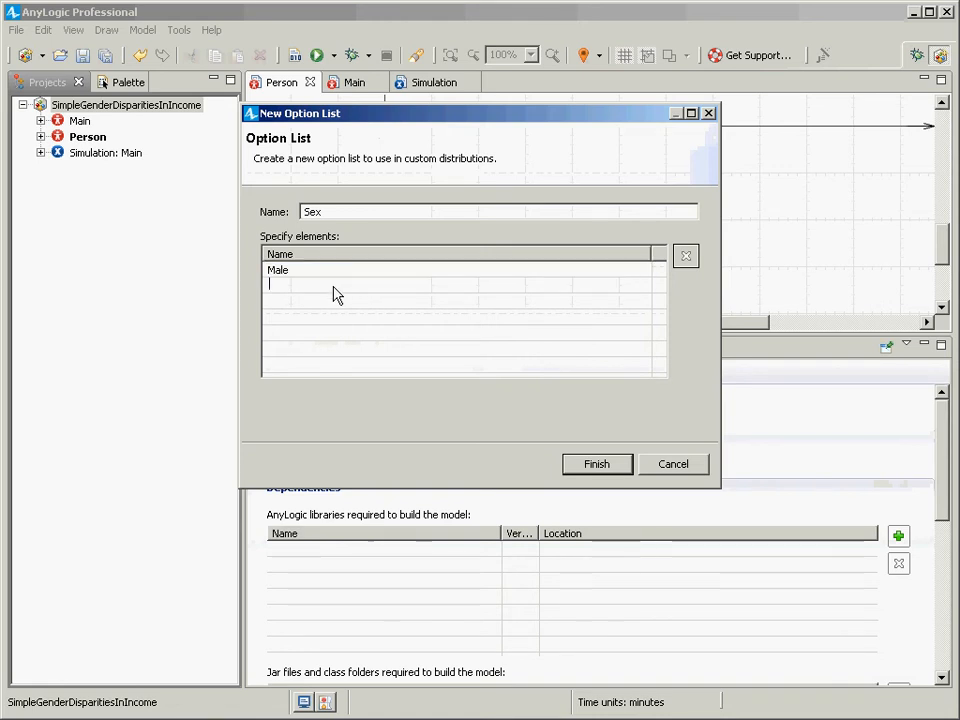
text(Female)
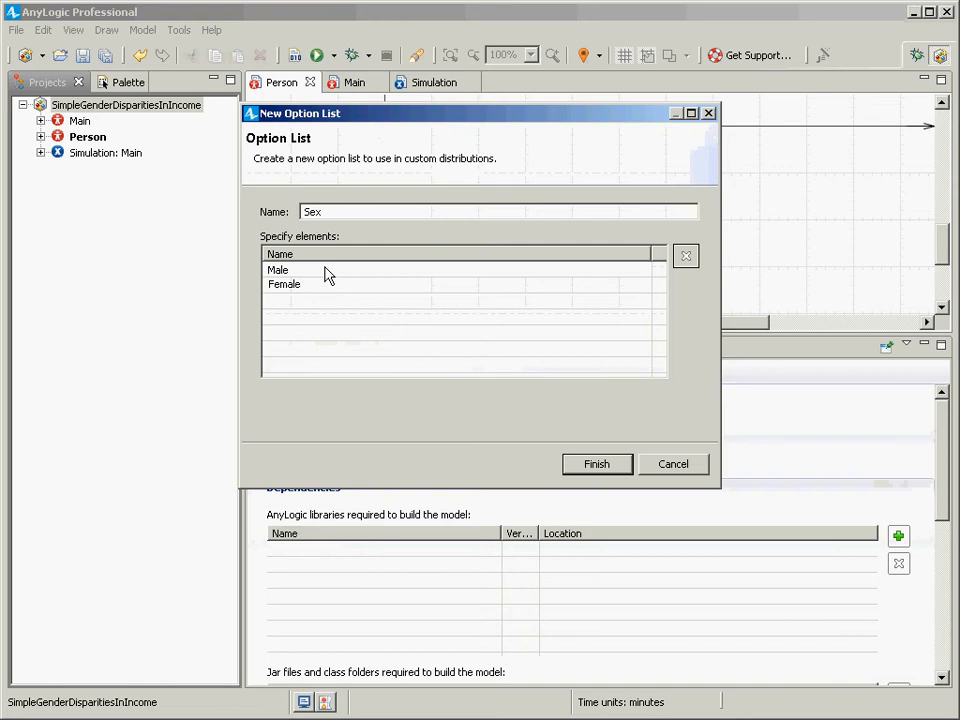
click(328, 272)
click(597, 466)
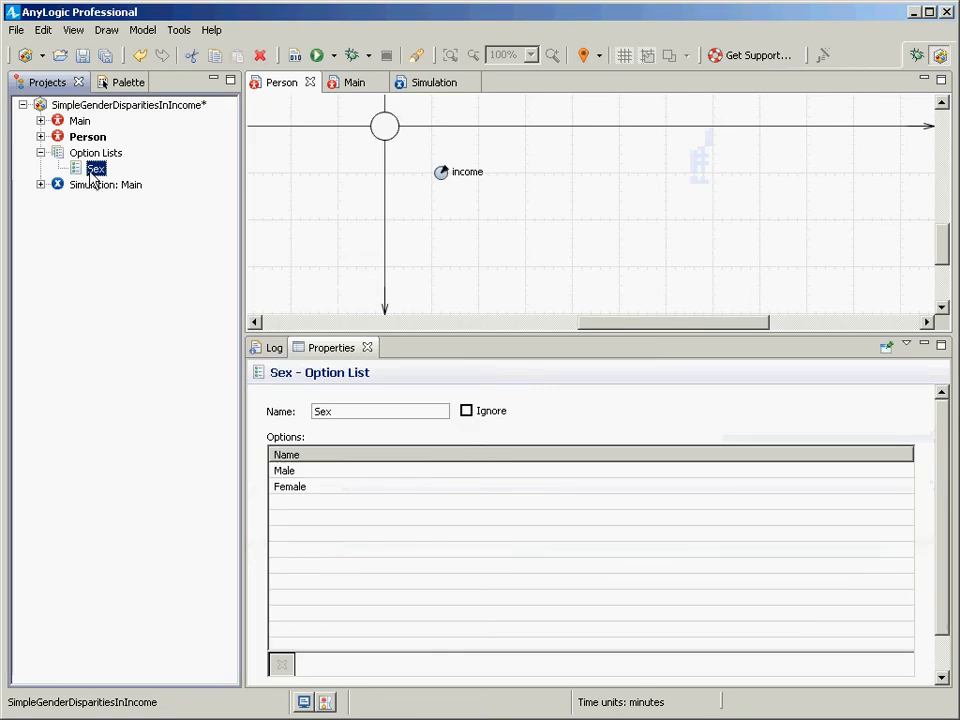
- Add a parameter named sex to the Person agent type, just above the income parameter
click(79, 139)
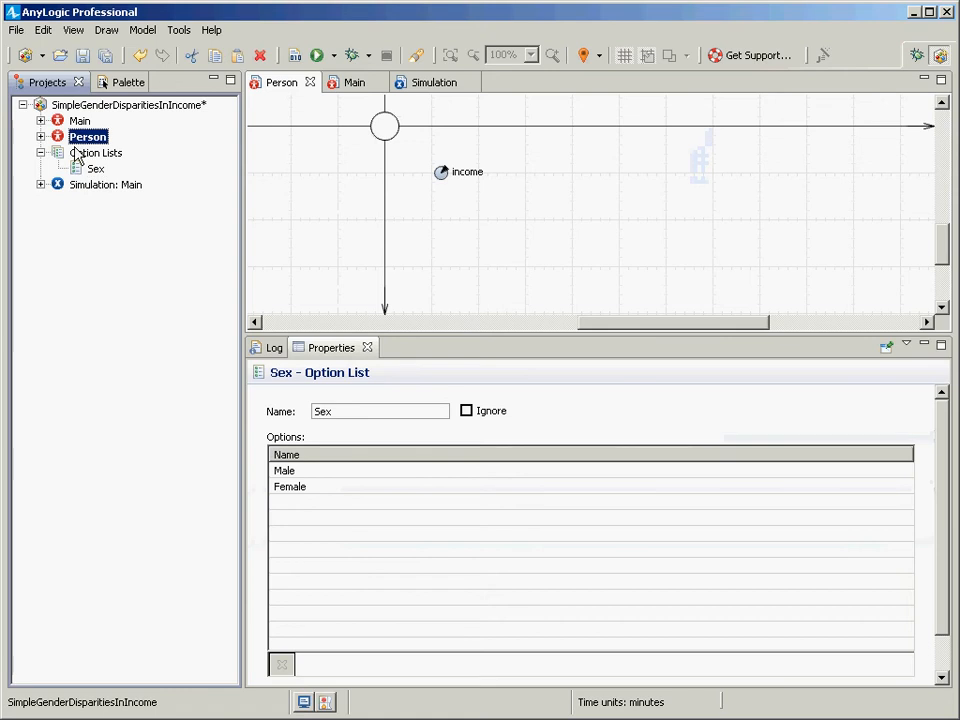
click(76, 153)
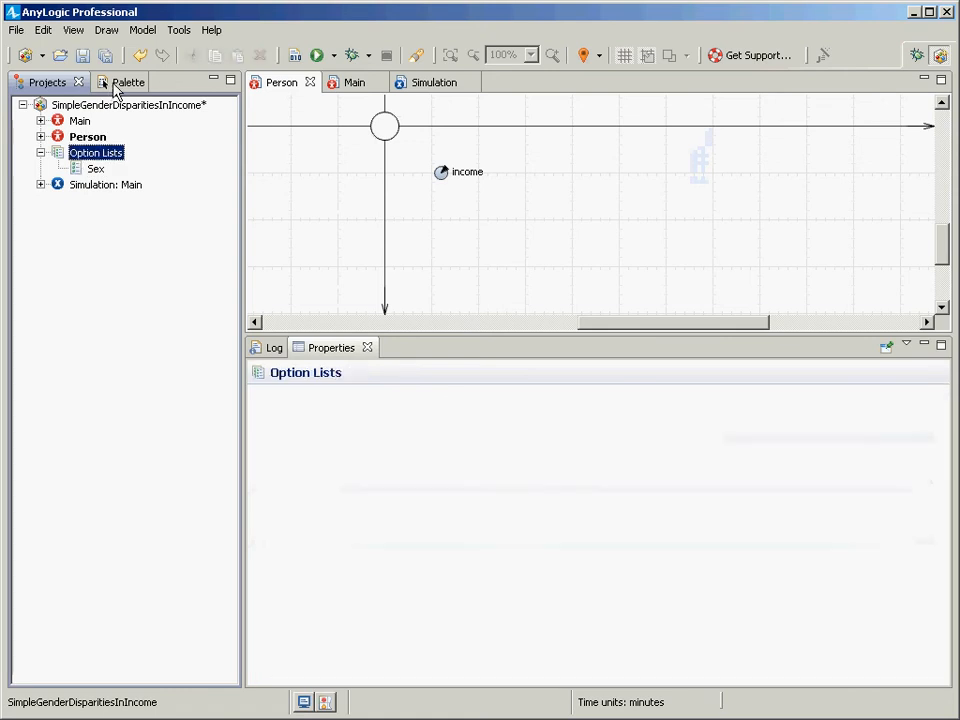
click(90, 137)
click(118, 84)
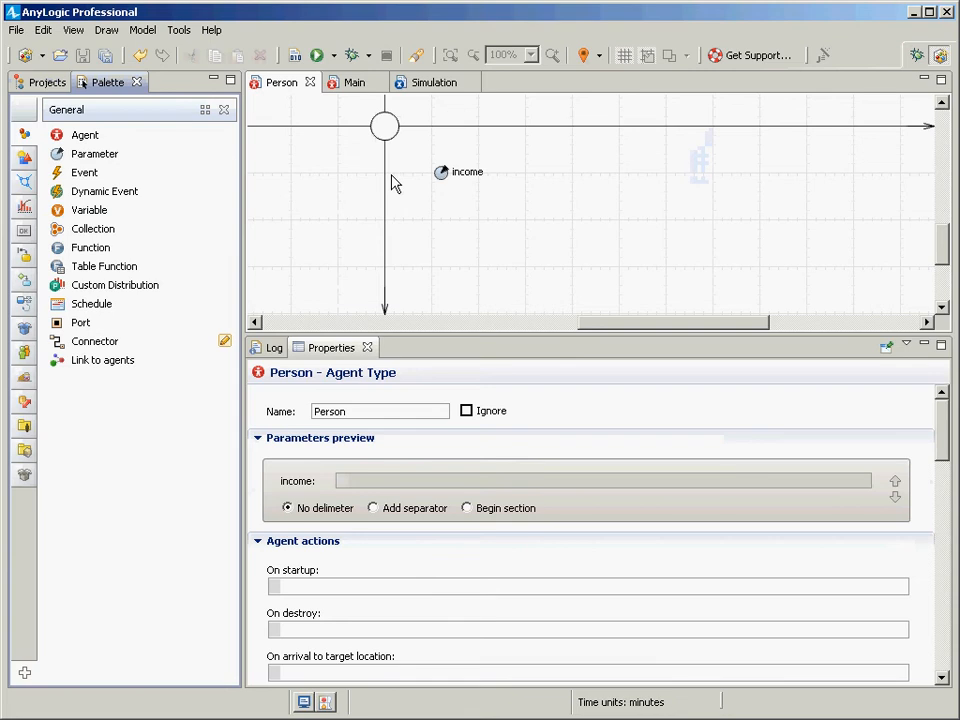
click(30, 84)
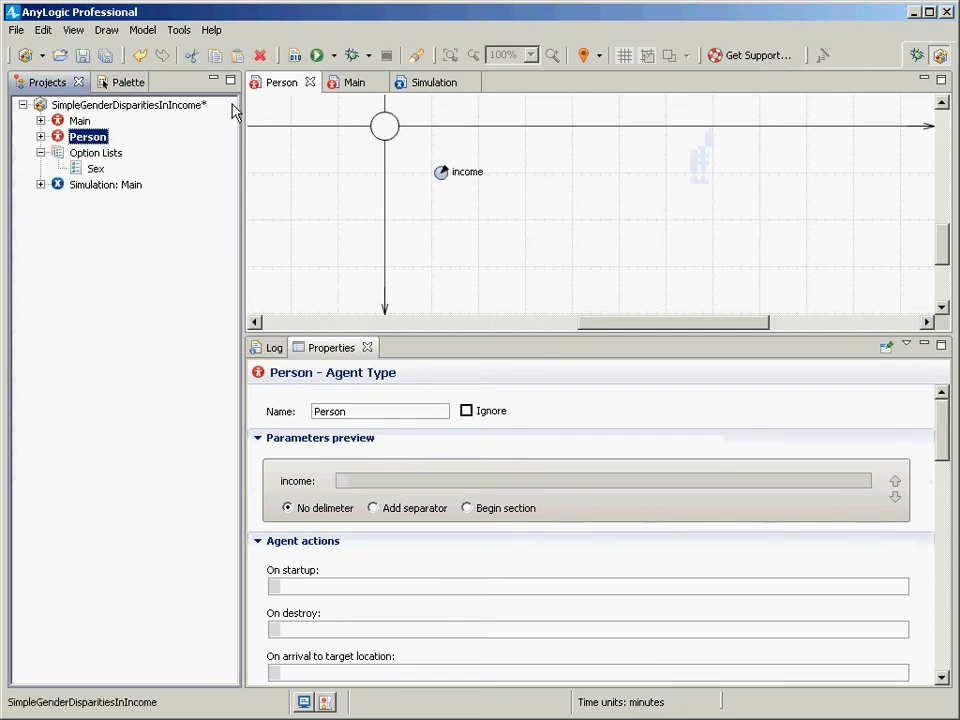
click(120, 81)
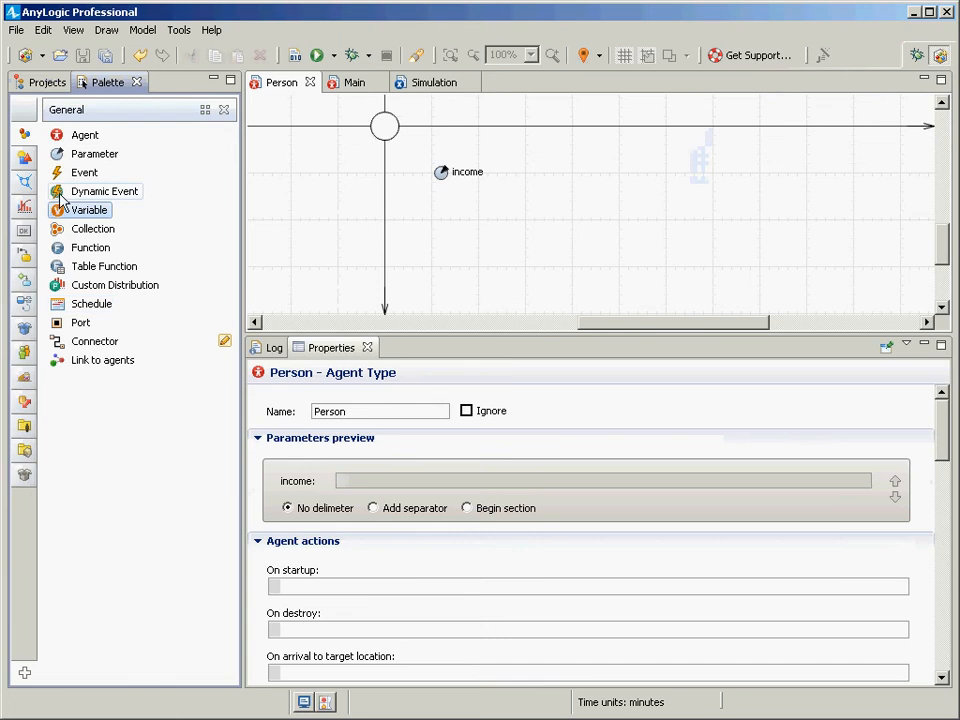
drag(62, 154, 445, 159)
text(sex)
key(Return)
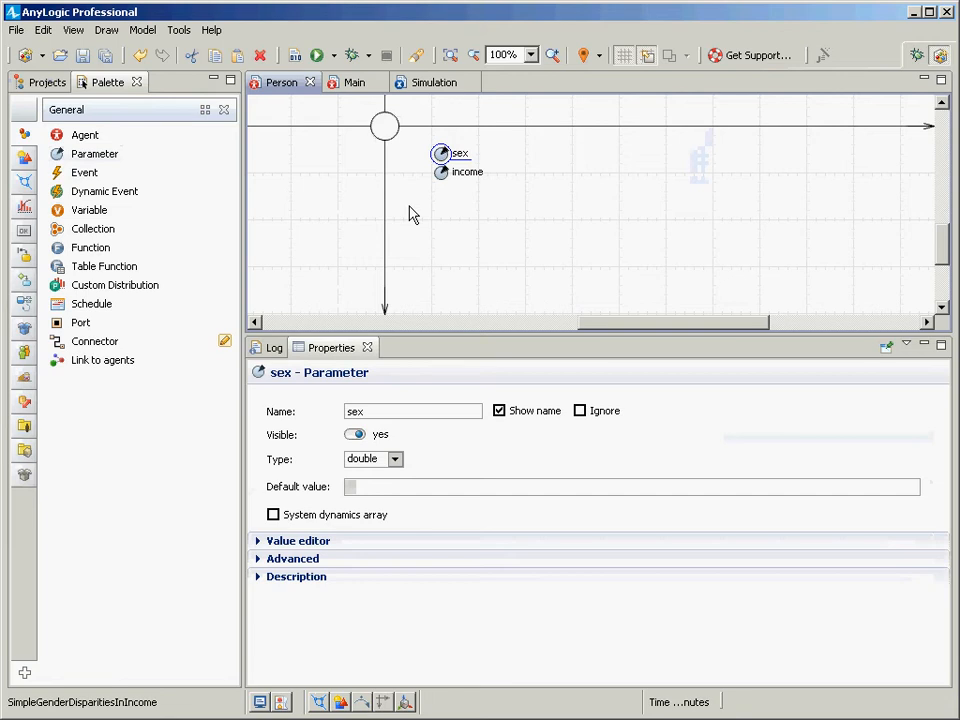
- Set the type of the sex parameter to the Sex option list
click(394, 459)
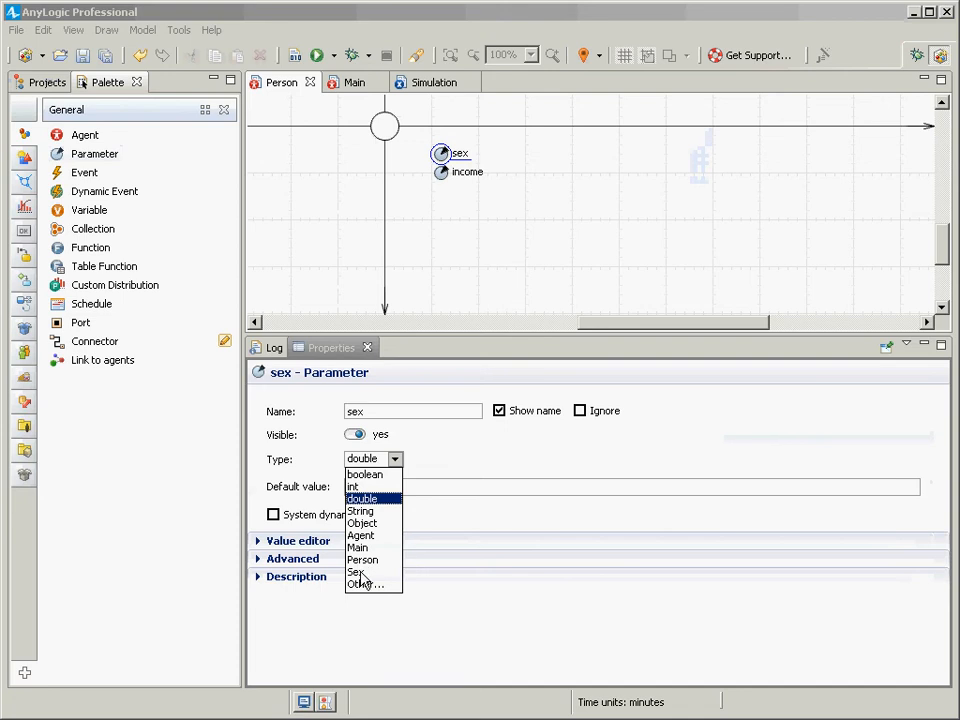
click(433, 472)
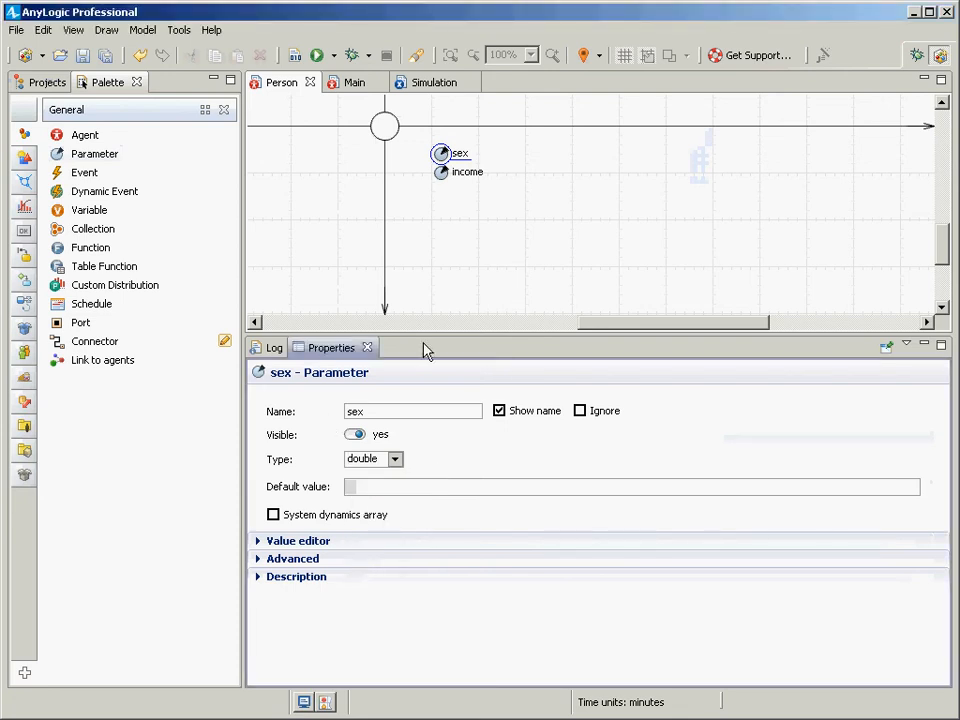
click(441, 173)
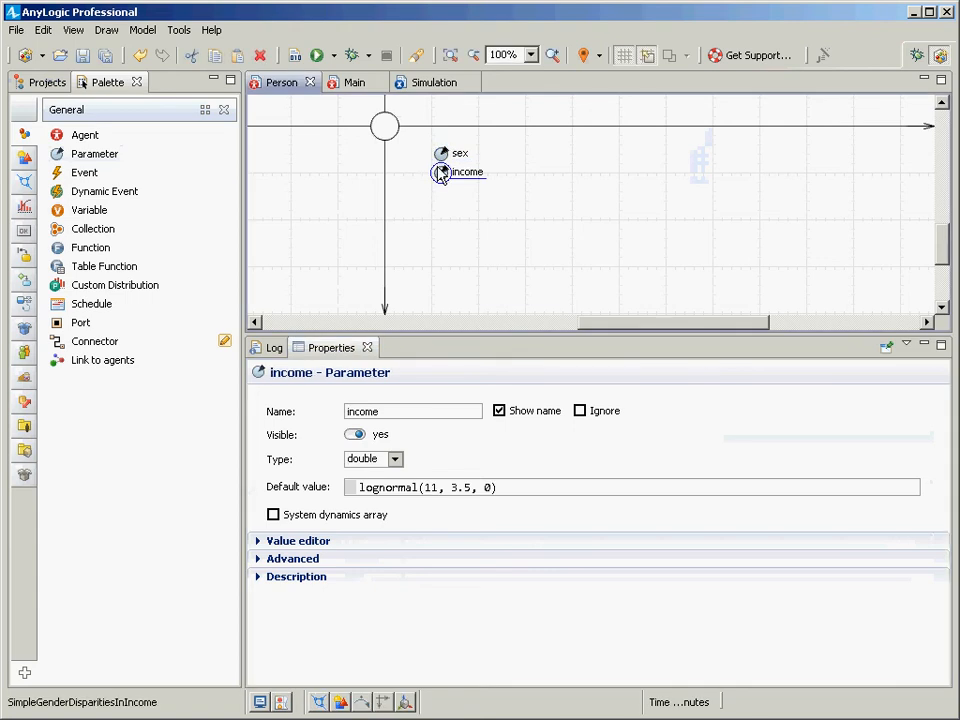
click(441, 153)
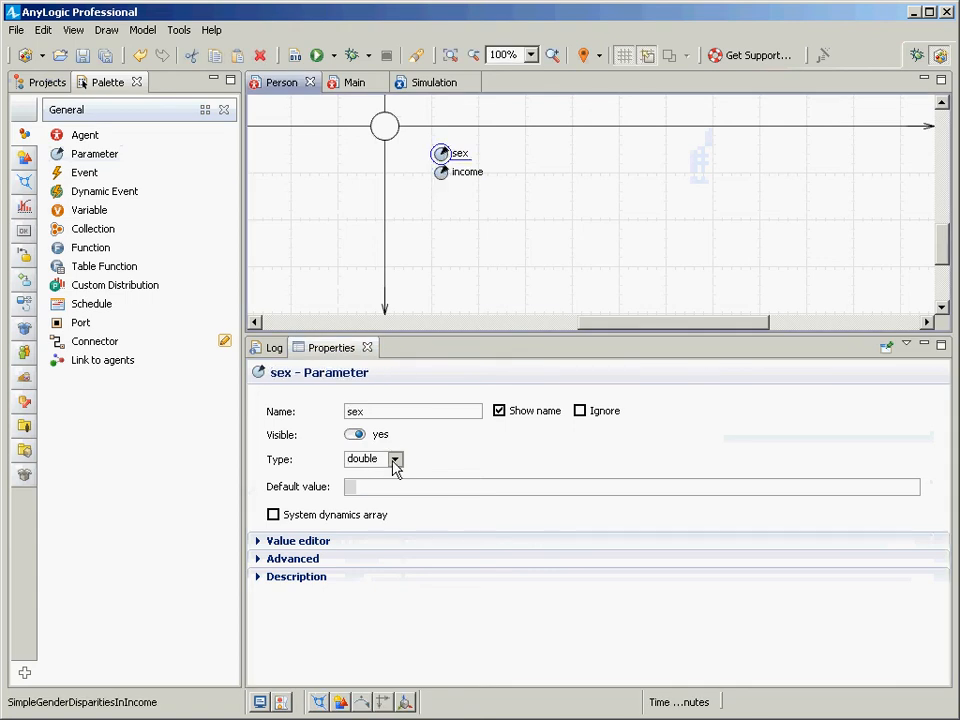
click(394, 463)
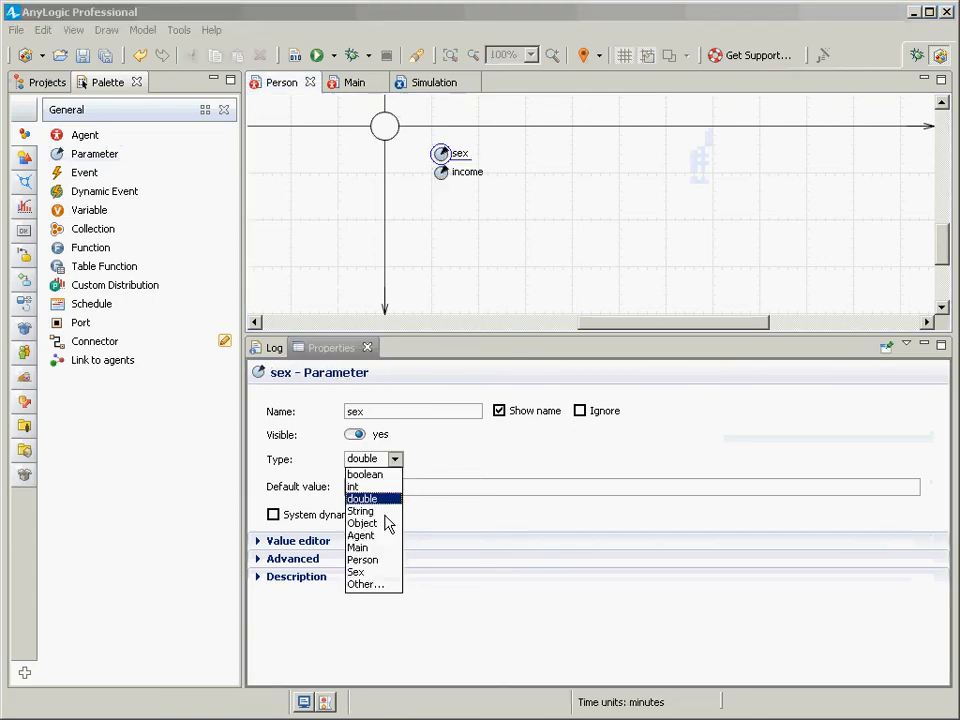
click(366, 578)
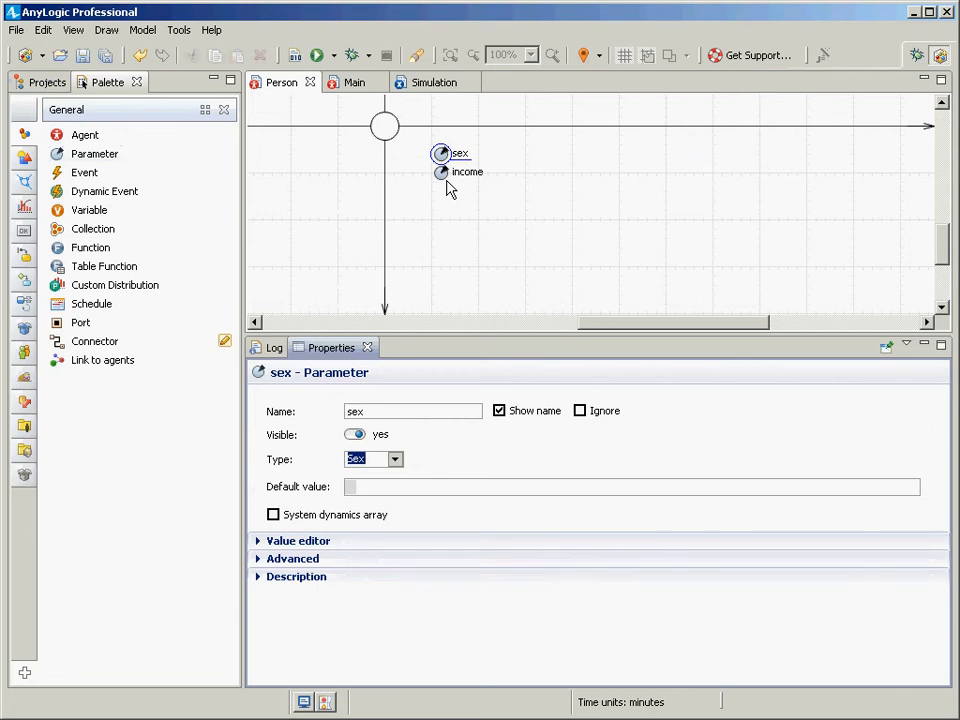
- Check the options in the Sex option list and set the sex parameter's default value to Male
click(30, 82)
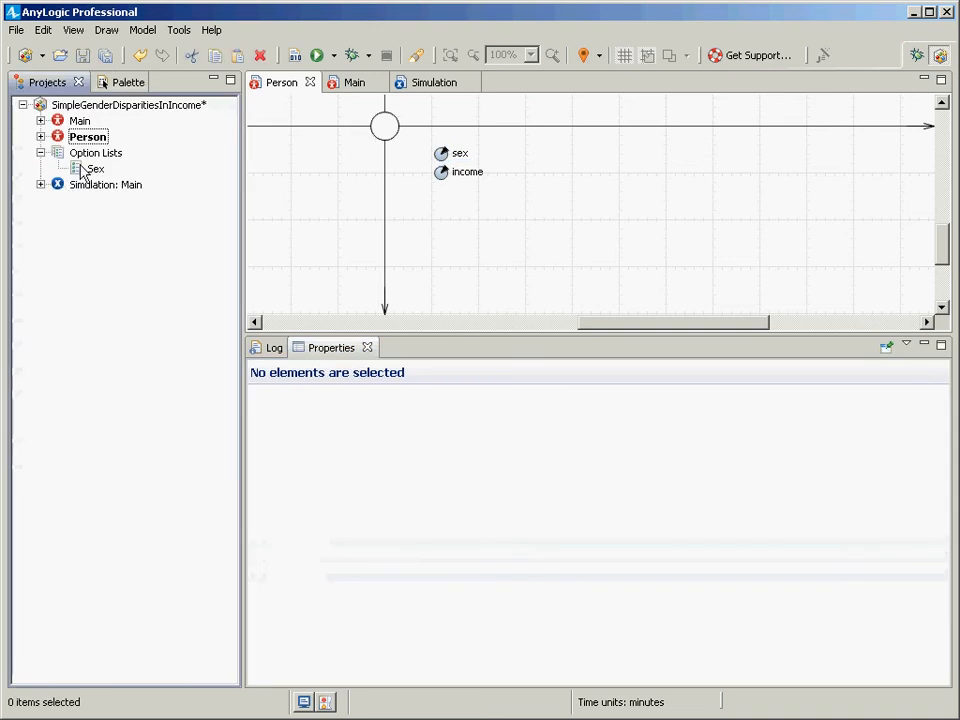
click(84, 169)
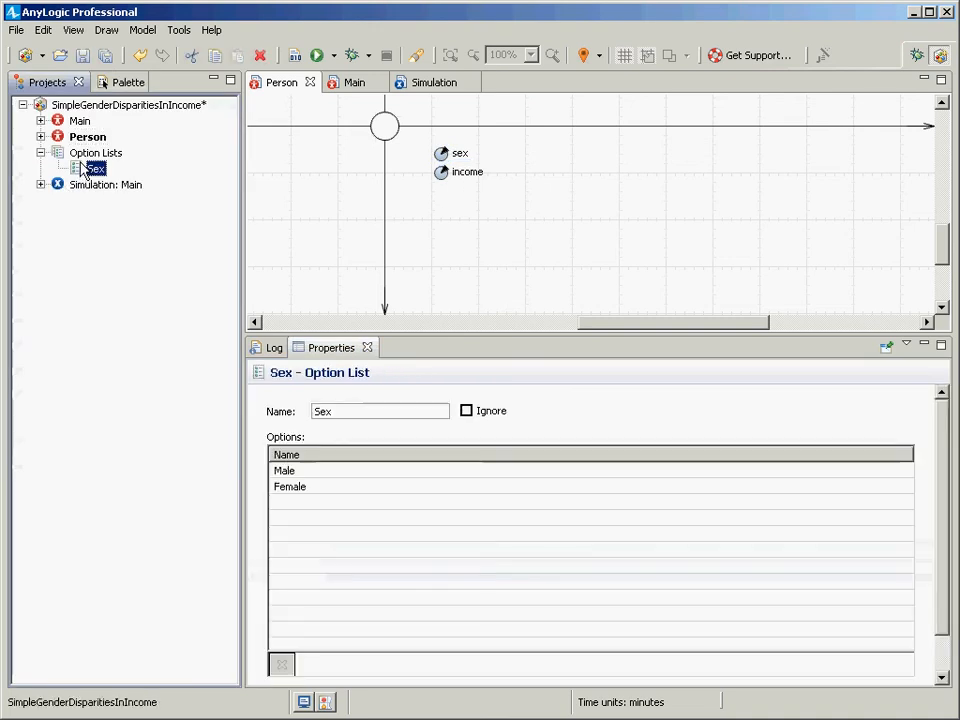
click(439, 155)
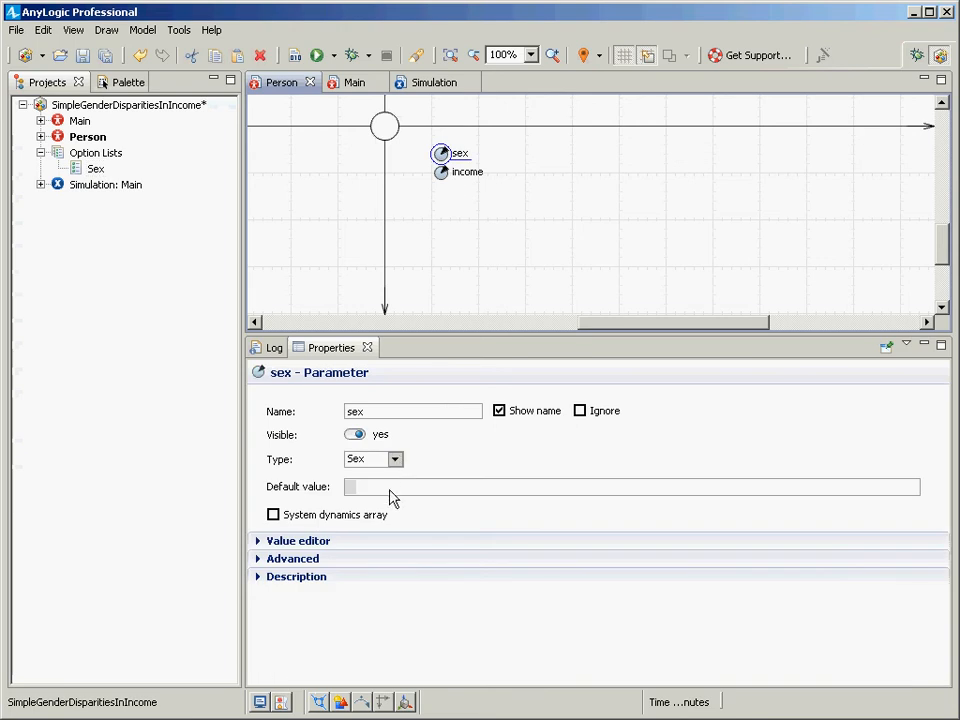
click(391, 490)
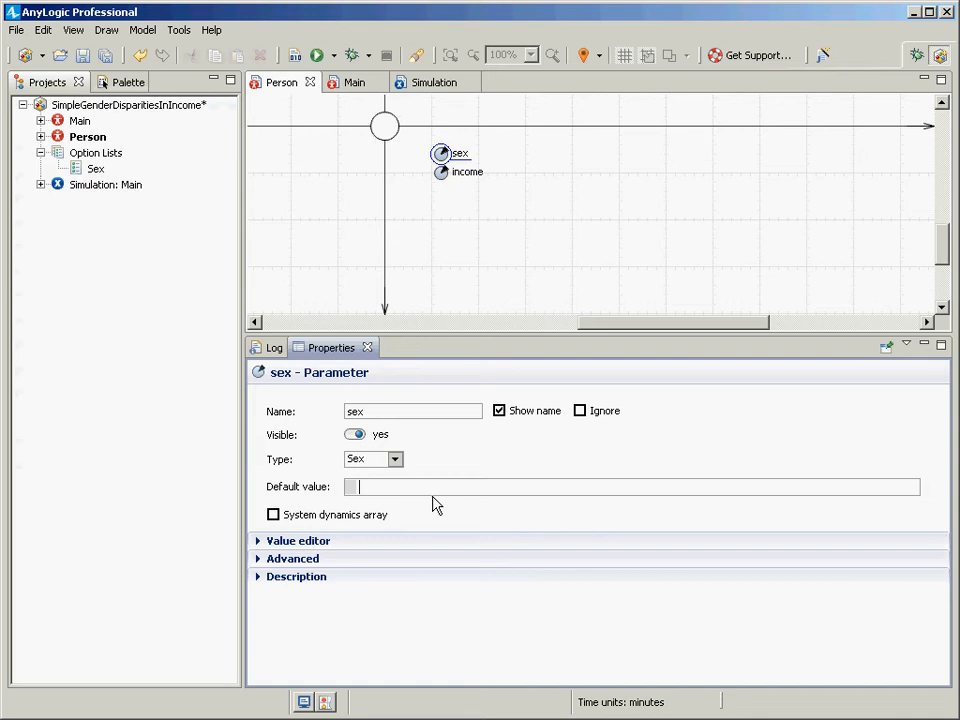
text(Male)
- Build the model and save it
click(294, 56)
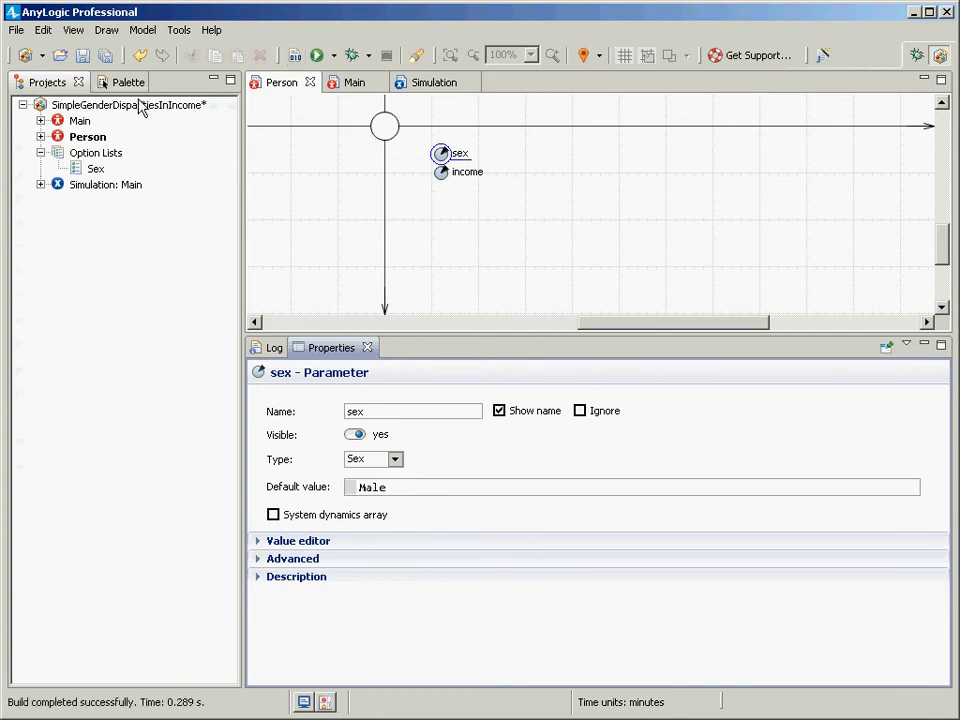
key(ctrl+s)
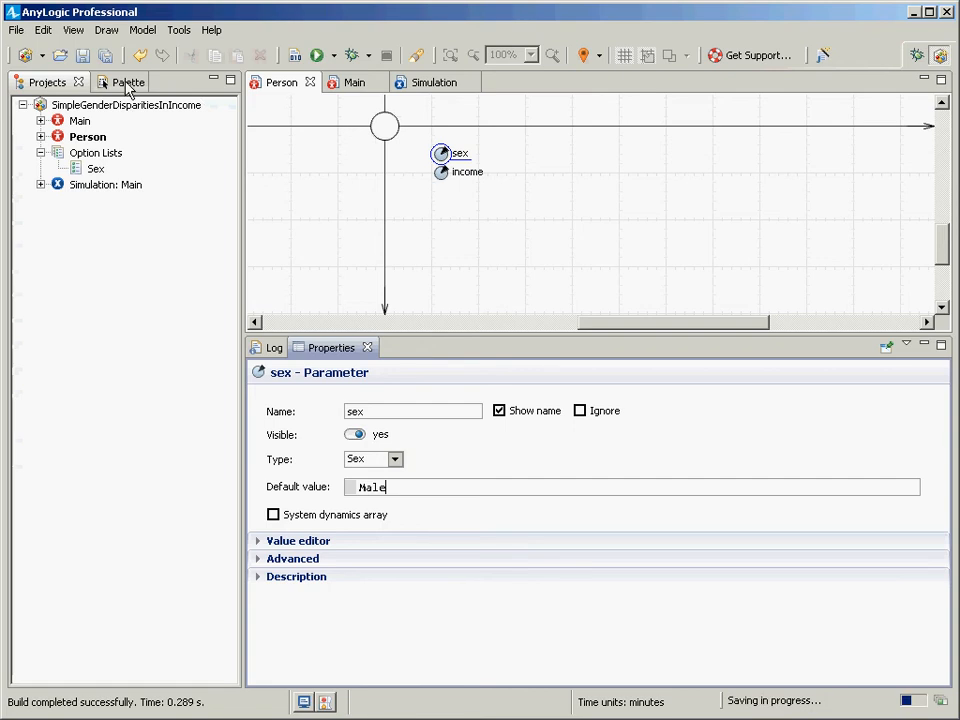
click(128, 84)
- Run the Simulation experiment and start the model from its opening page
click(47, 84)
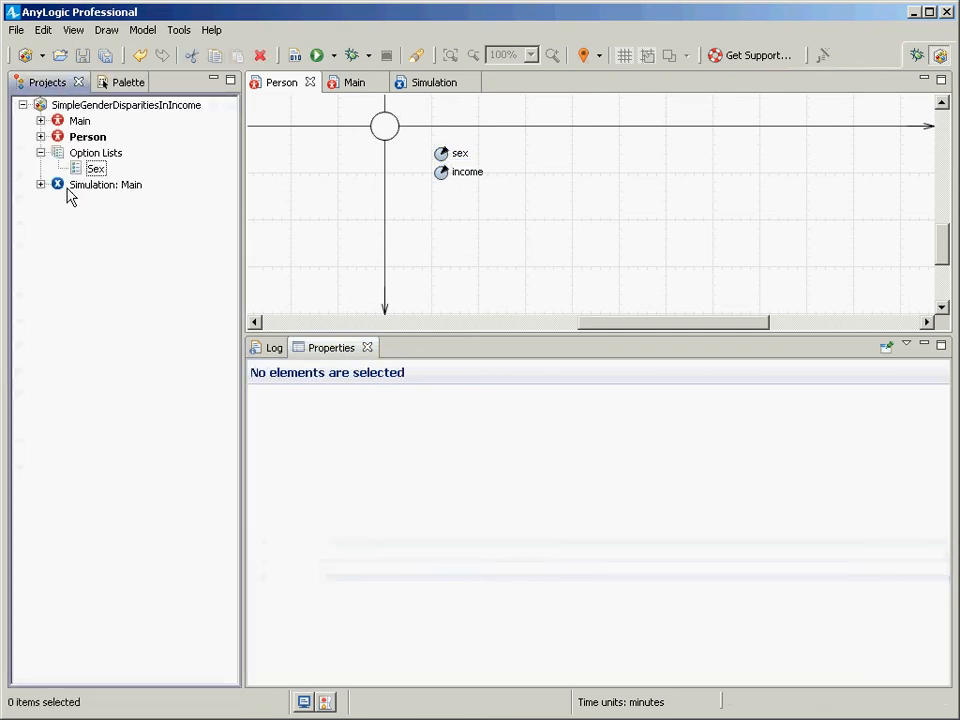
right_click(103, 192)
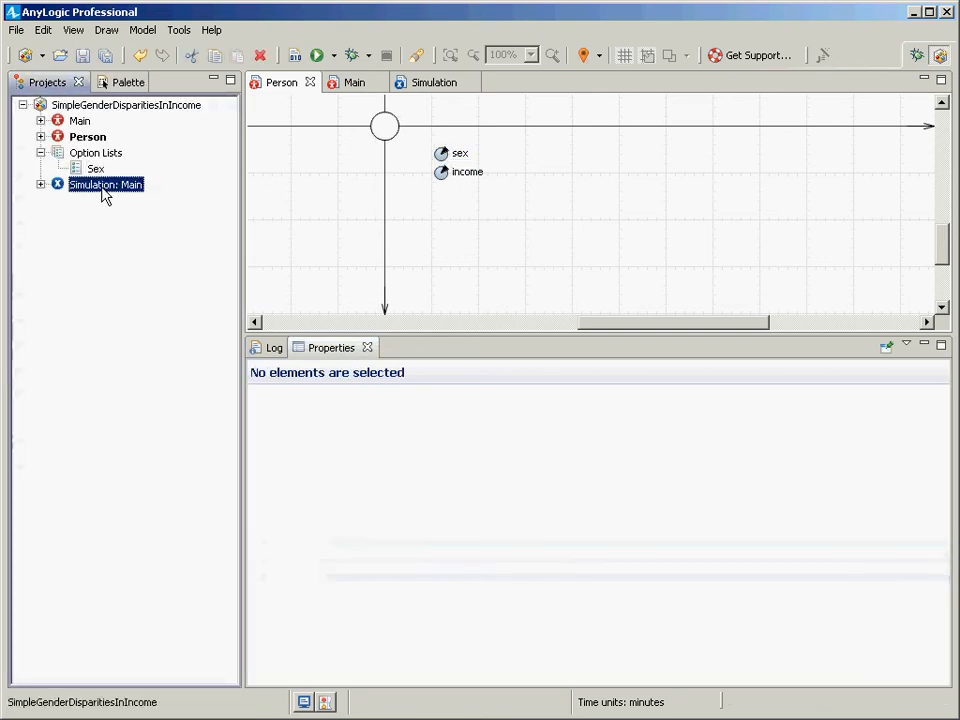
click(146, 389)
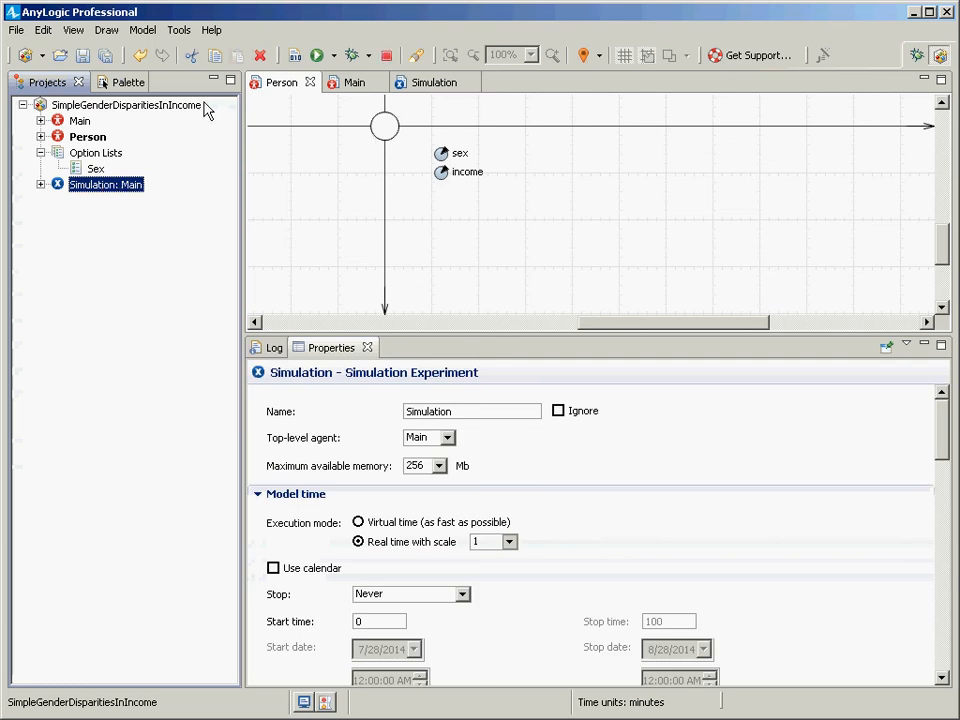
click(110, 144)
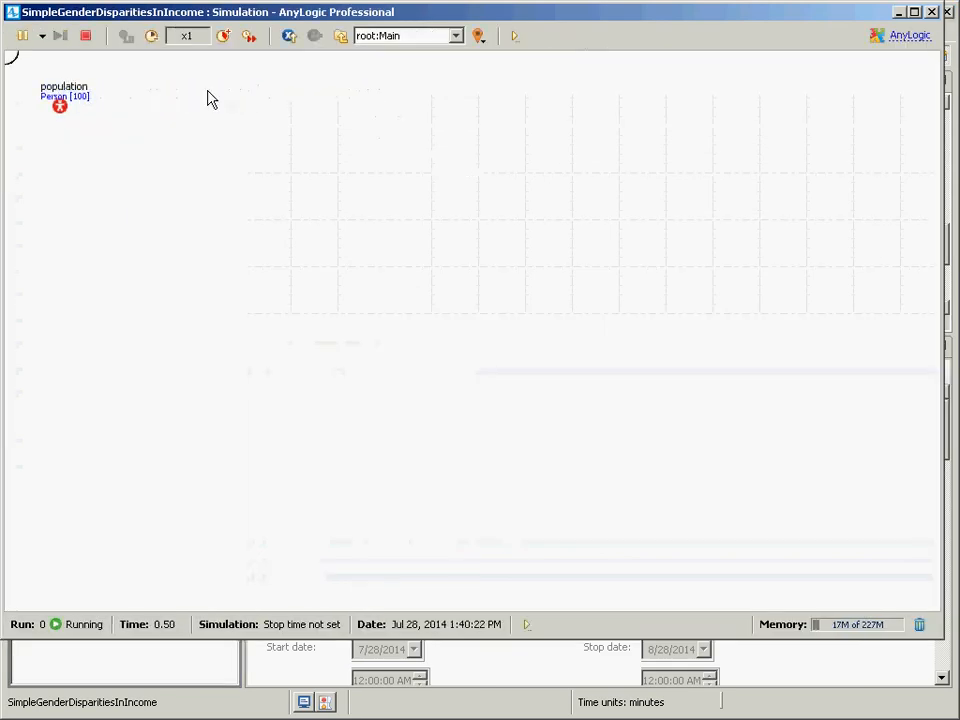
- Inspect the sex and income of the population's agents from index 0 through 5 and close the simulation window
click(396, 35)
click(396, 70)
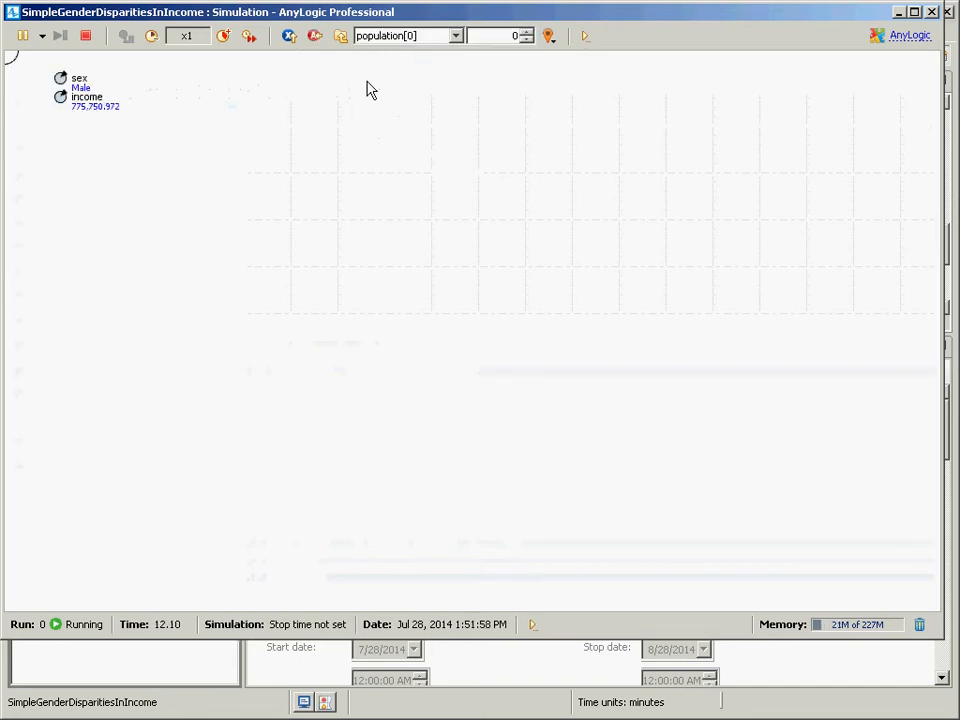
click(529, 32)
click(529, 33)
click(529, 33)
click(529, 33)
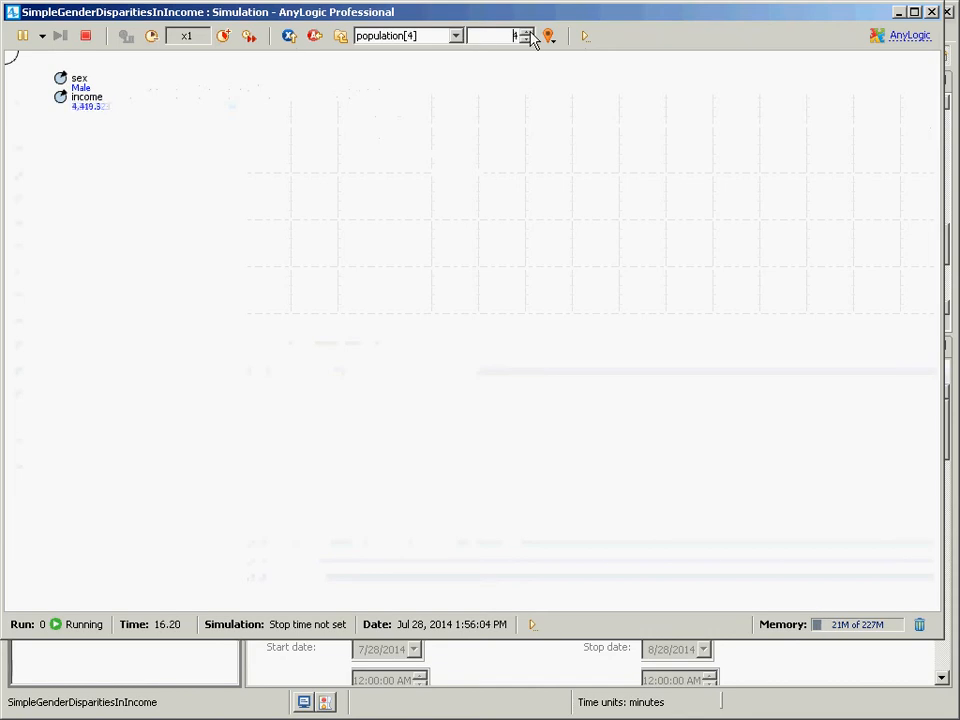
click(529, 33)
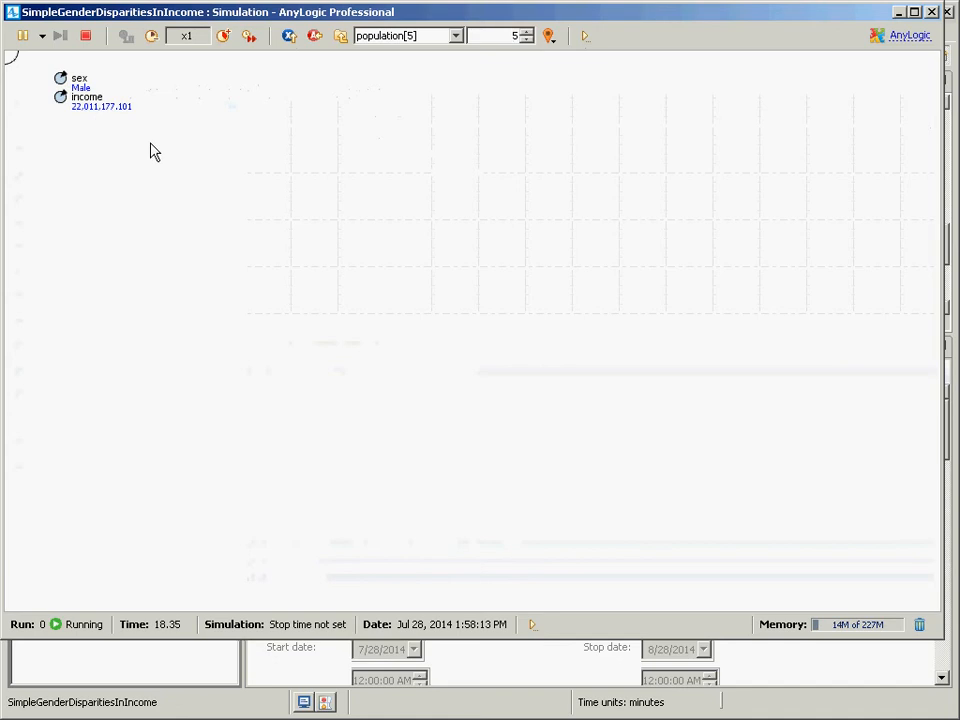
click(931, 12)
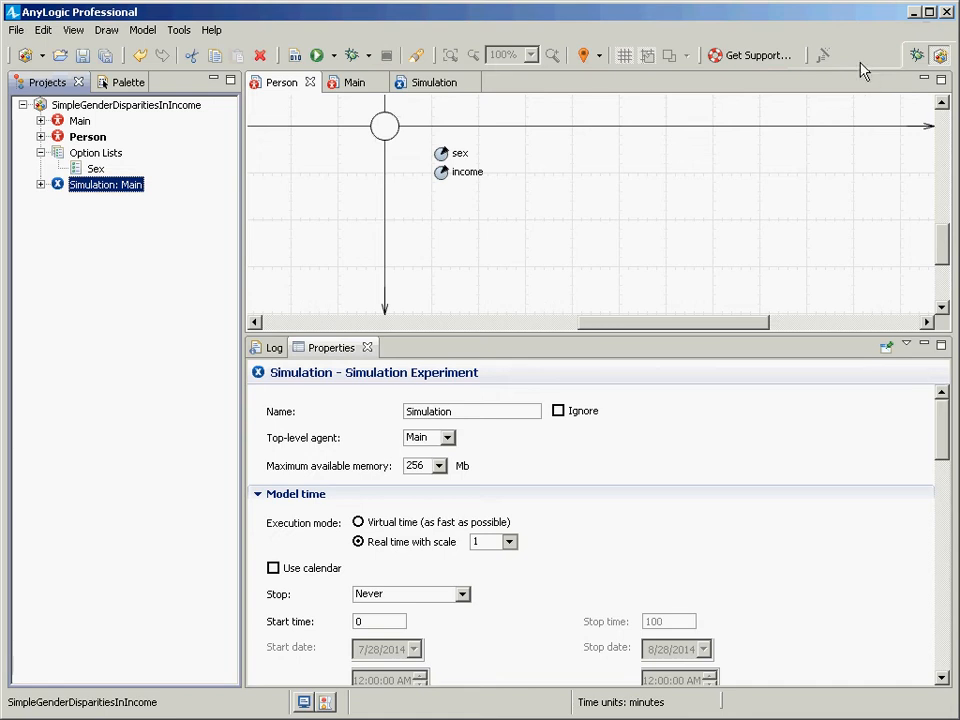
- Replace the default value of Person's sex parameter with randomTrue(0.5)
click(449, 161)
click(441, 155)
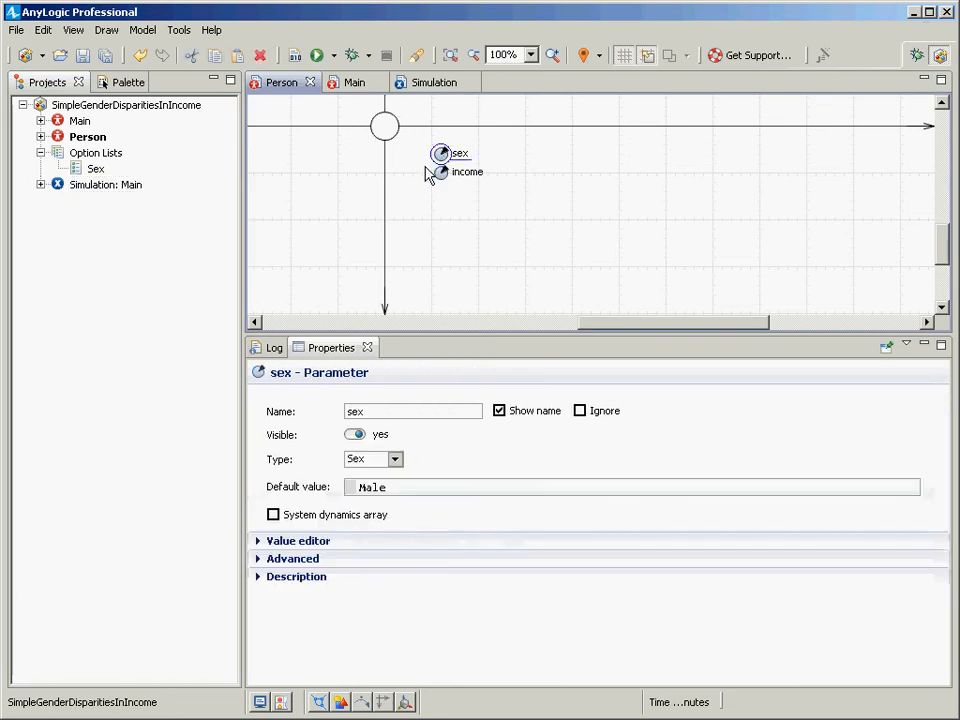
click(415, 491)
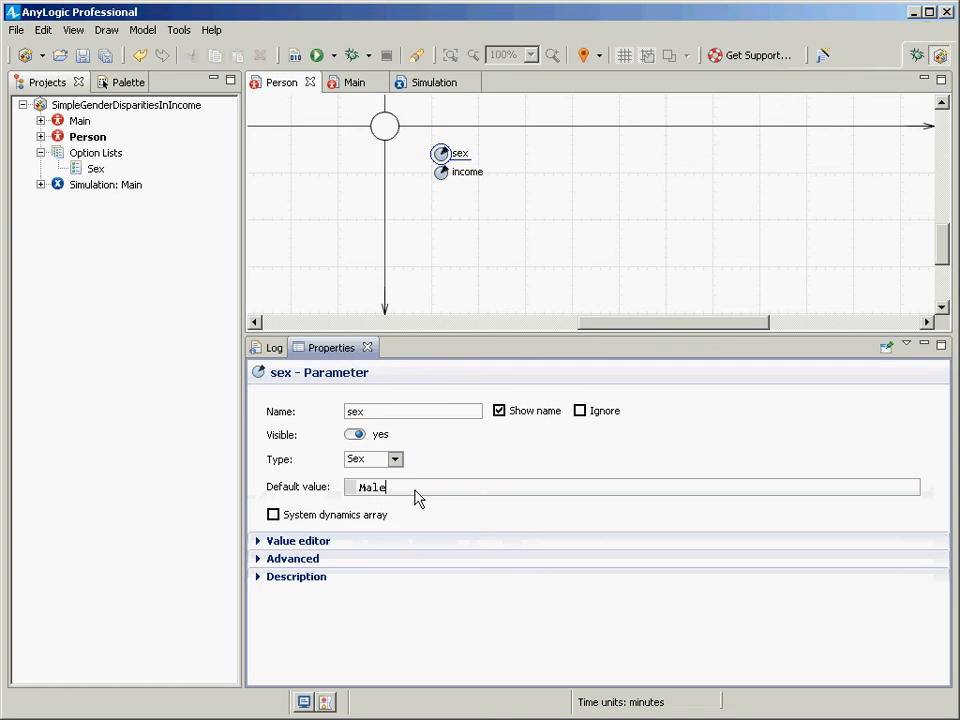
double_click(418, 498)
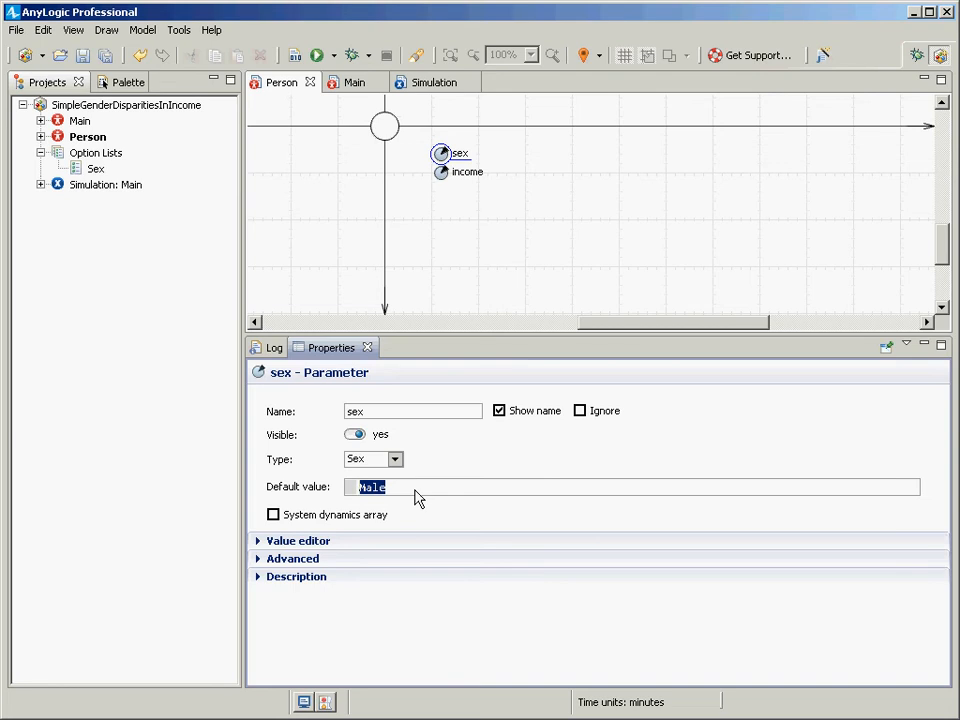
text(randomTrue()0.5))
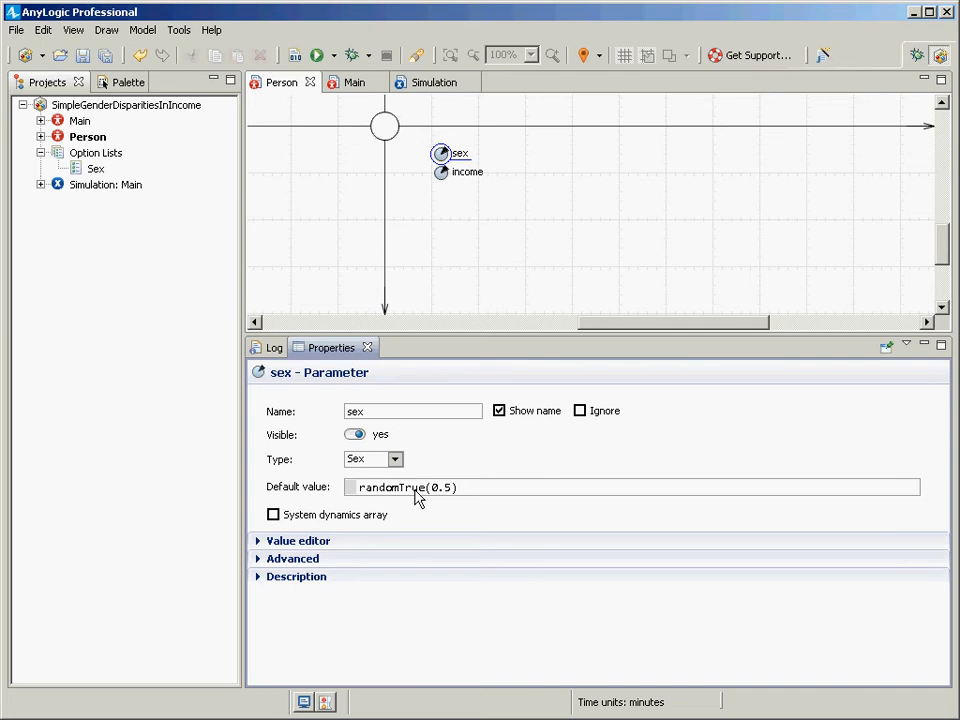
- Clear the sex parameter's default value and re-enter randomTrue(0.5) by choosing the one-argument randomTrue function from code completion
key(shift+Left)
key(shift+Left)
key(shift+Left)
key(shift+Left)
key(shift+Left)
key(shift+Left)
key(shift+Left)
key(shift+Left)
key(shift+Left)
key(shift+Left)
key(shift+Left)
key(shift+Left)
key(shift+Left)
key(shift+Left)
key(shift+Left)
key(shift+Left)
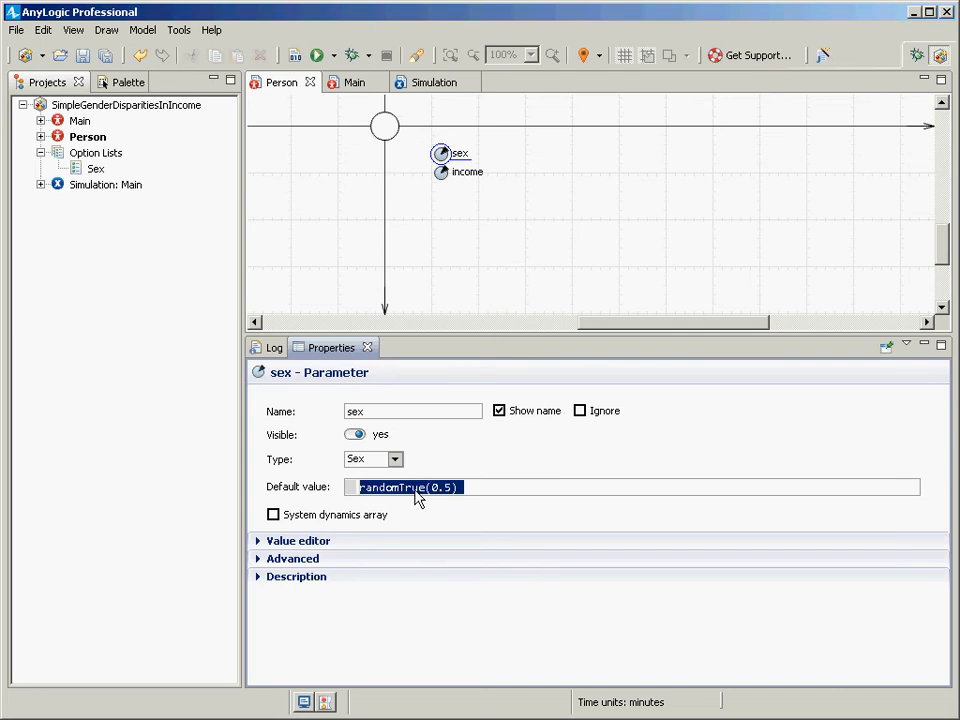
key(Delete)
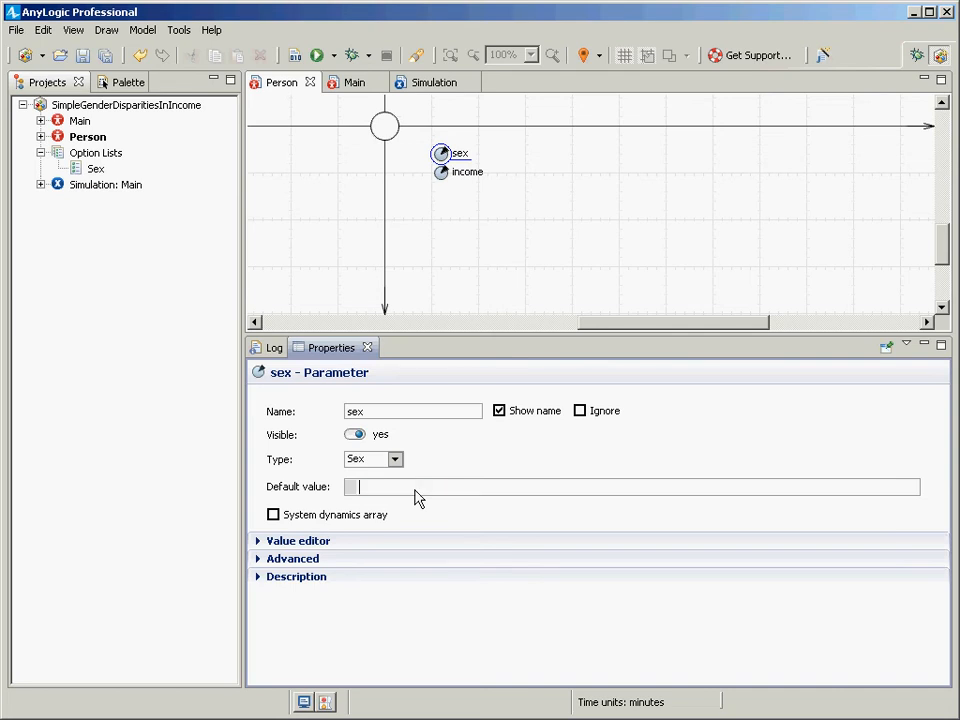
text(random)
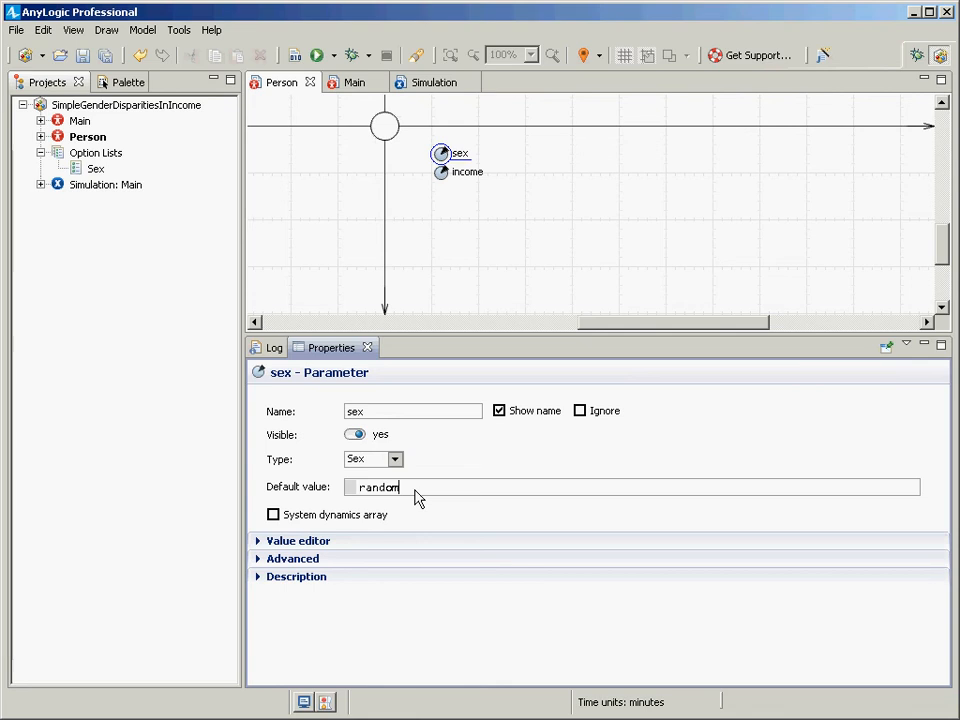
key(BackSpace)
key(ctrl+space)
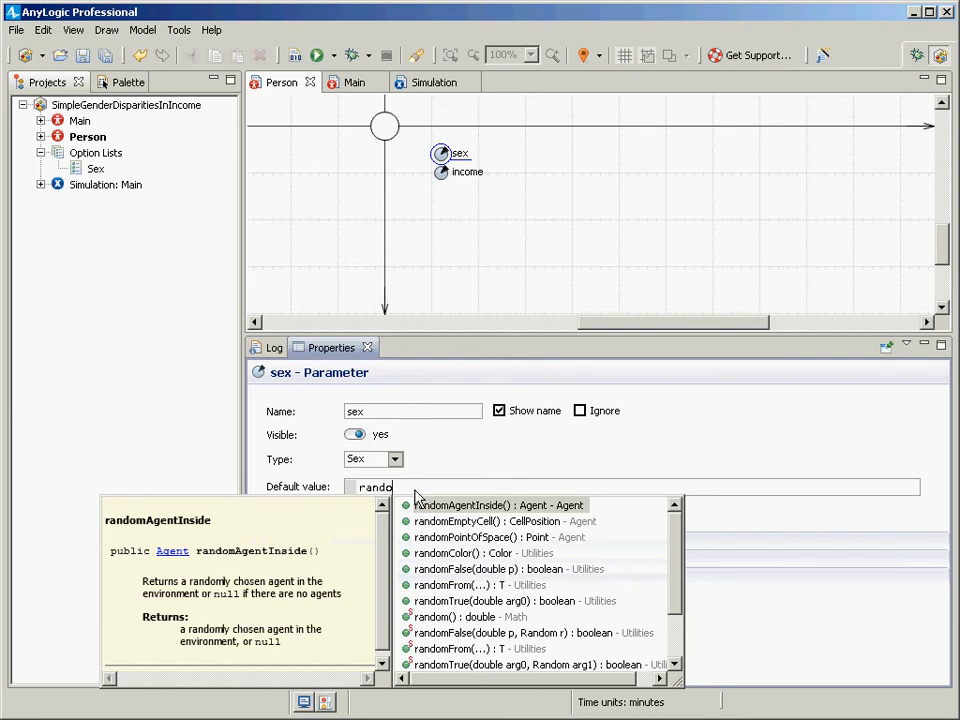
key(Down)
key(Down)
key(Down)
key(Down)
key(Down)
key(Down)
key(Down)
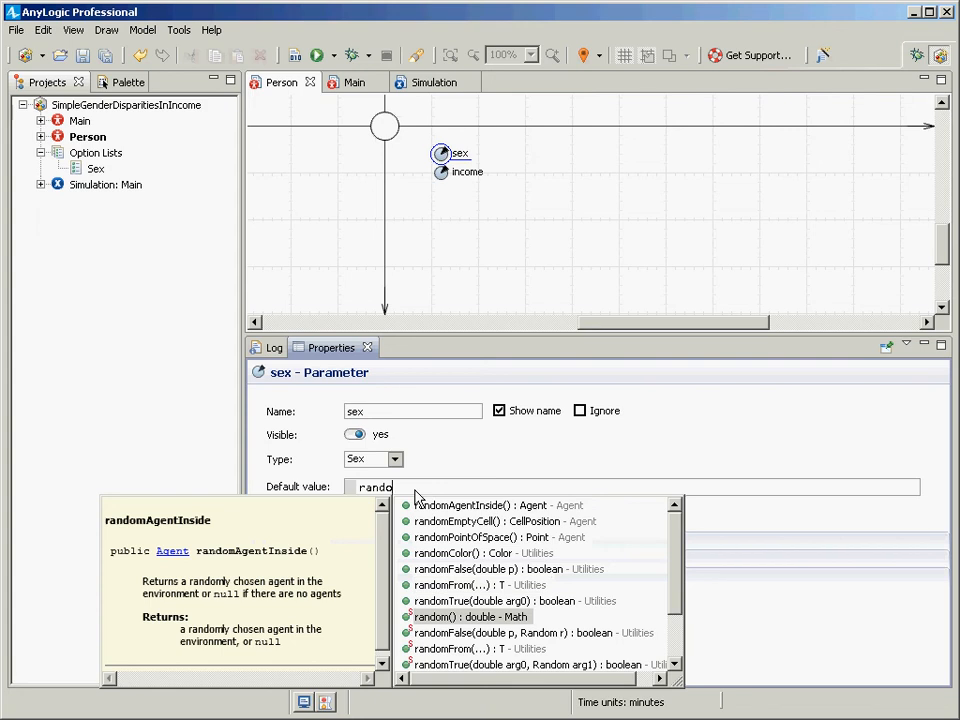
key(Up)
key(Return)
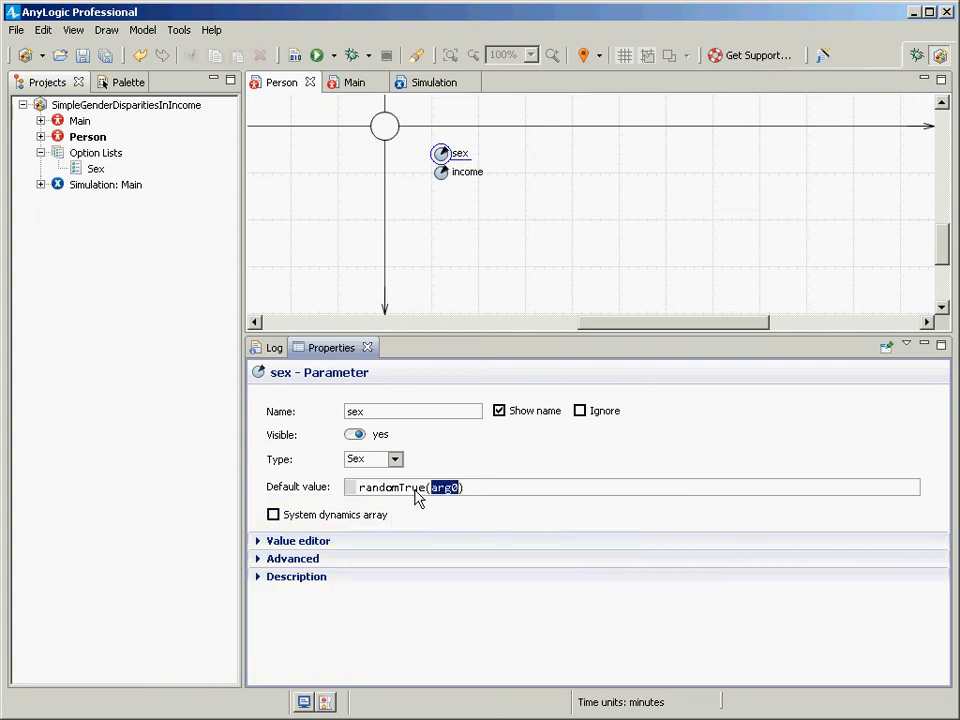
text(0.5))
- Look up the code-completion documentation for the randomTrue function and its variants
key(Left)
key(Left)
key(Left)
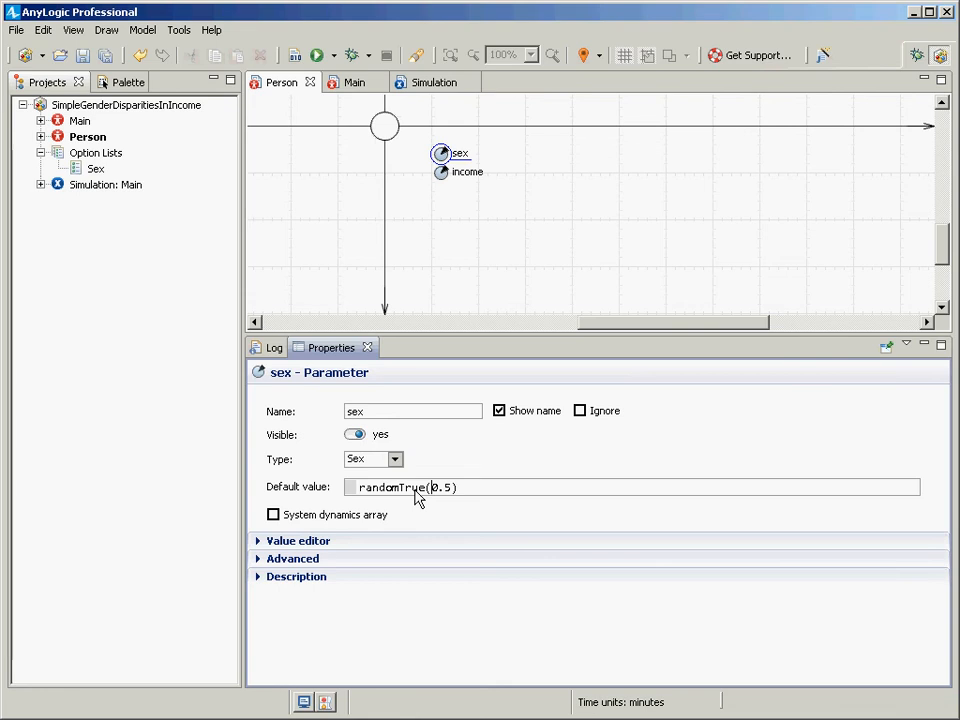
key(ctrl+space)
key(Down)
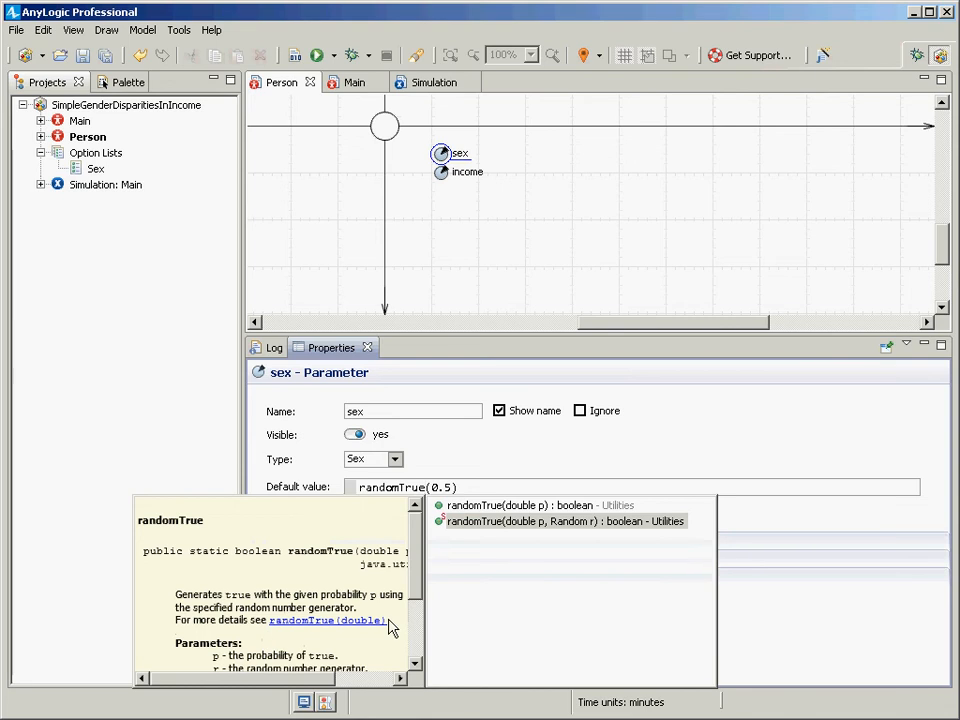
key(Escape)
- Extend the sex parameter's default value to the conditional expression randomTrue(0.5) ? Female : Male
key(Right)
key(Right)
key(Right)
key(Right)
key(Right)
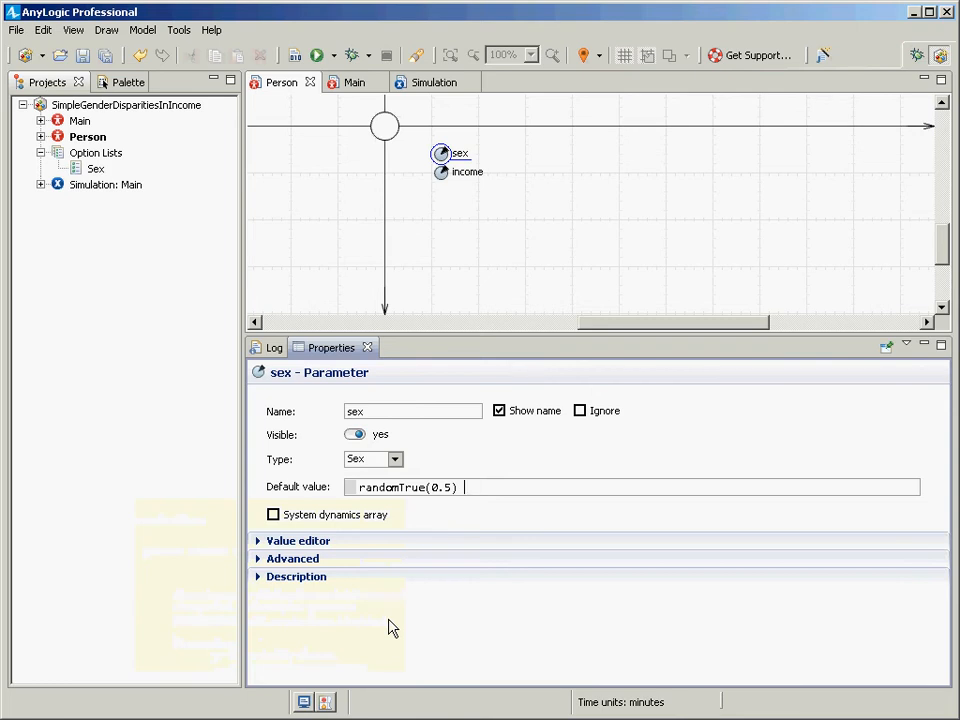
text(?)
text(Female : Male)
- Copy the entire default value expression and paste it into a new Notepad document
key(shift+Left)
key(shift+Left)
key(shift+Left)
key(shift+Left)
key(shift+Left)
key(shift+Left)
key(shift+Left)
key(shift+Left)
key(shift+Left)
key(shift+Left)
key(shift+Left)
key(shift+Left)
key(shift+Left)
key(shift+Left)
key(shift+Left)
key(shift+Left)
key(shift+Left)
key(shift+Left)
key(shift+Left)
key(shift+Left)
key(ctrl+c)
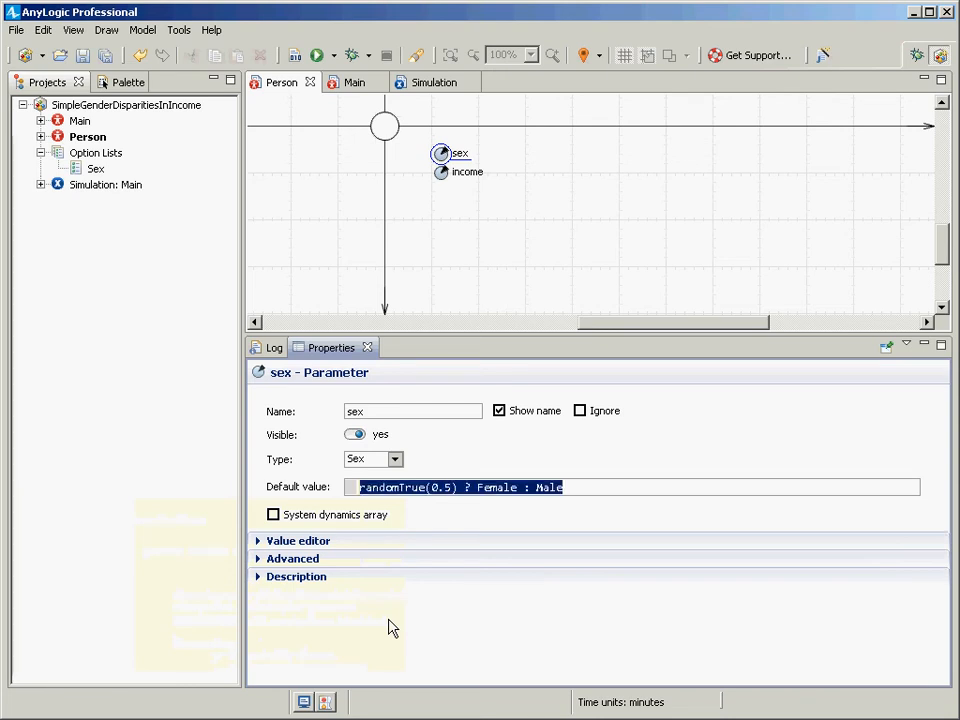
mouse_move(32, 11)
mouse_down()
mouse_move(42, 27)
mouse_move(32, 17)
mouse_up()
click(22, 20)
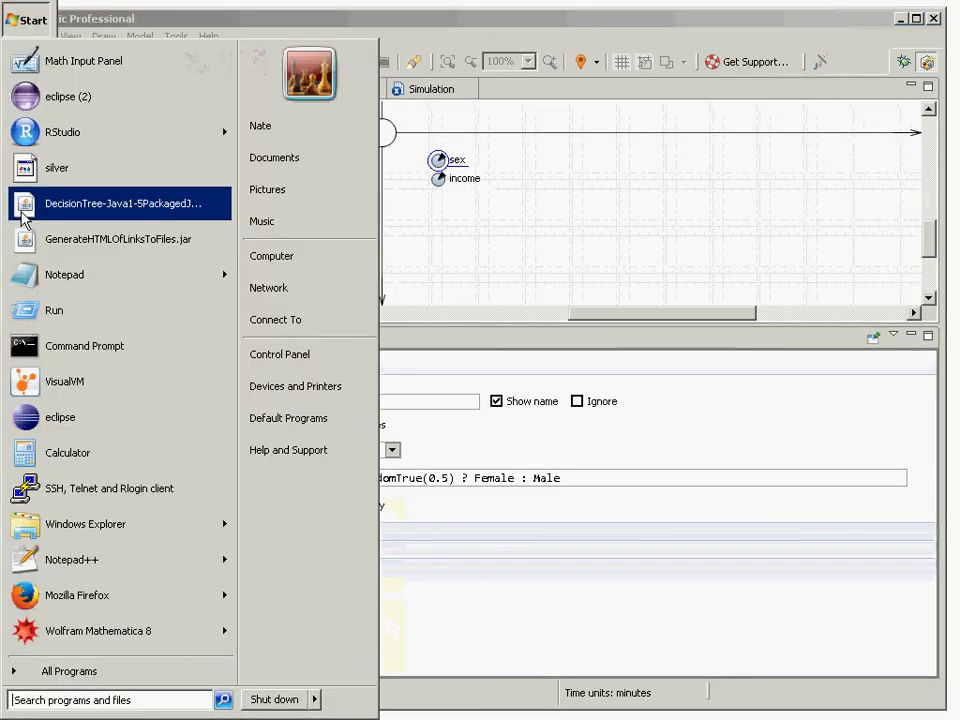
click(38, 283)
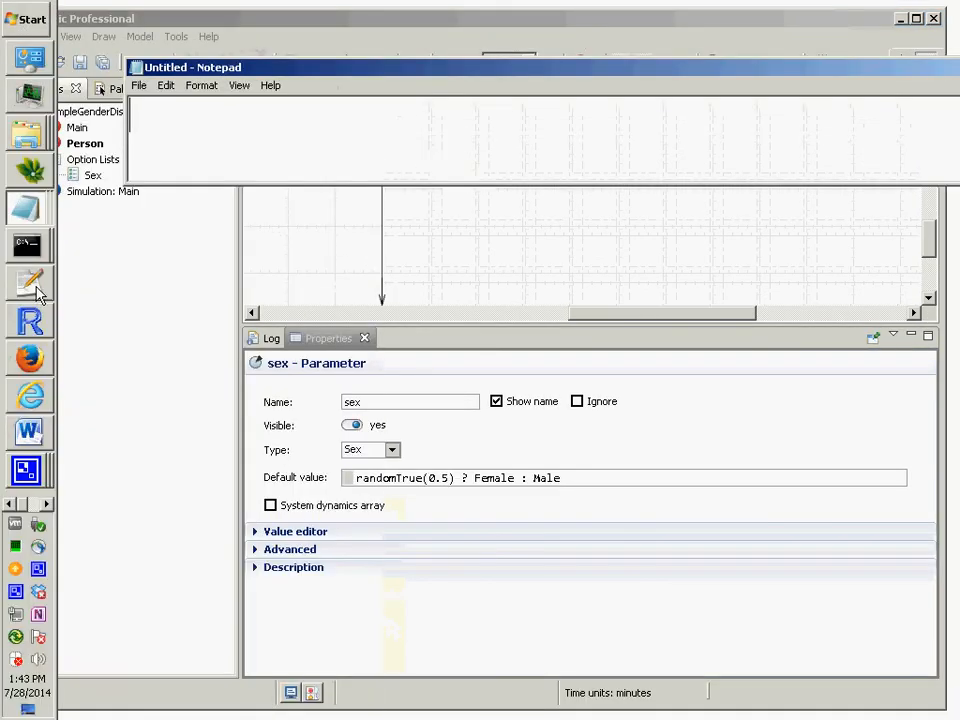
key(ctrl+v)
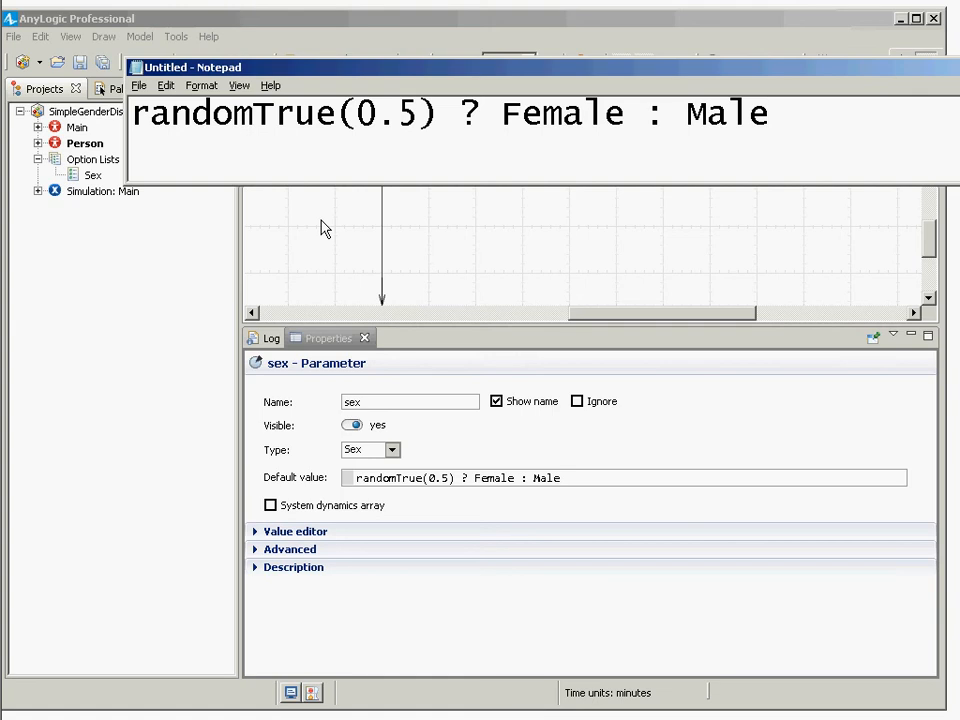
- Switch back to AnyLogic, save the model and build it
key(alt+Tab)
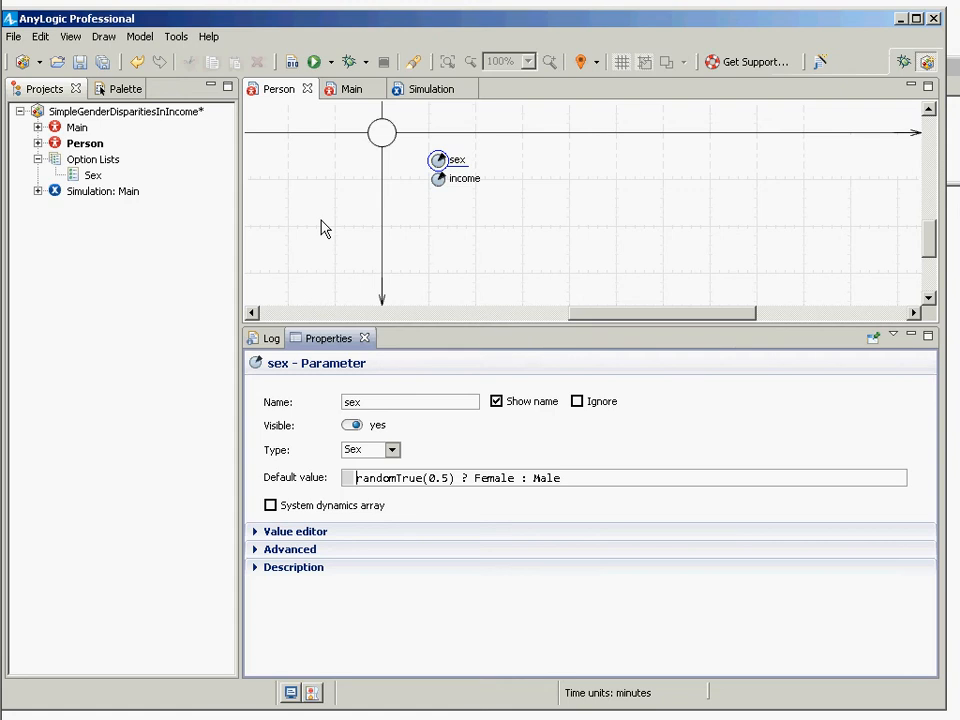
key(ctrl+s)
click(292, 62)
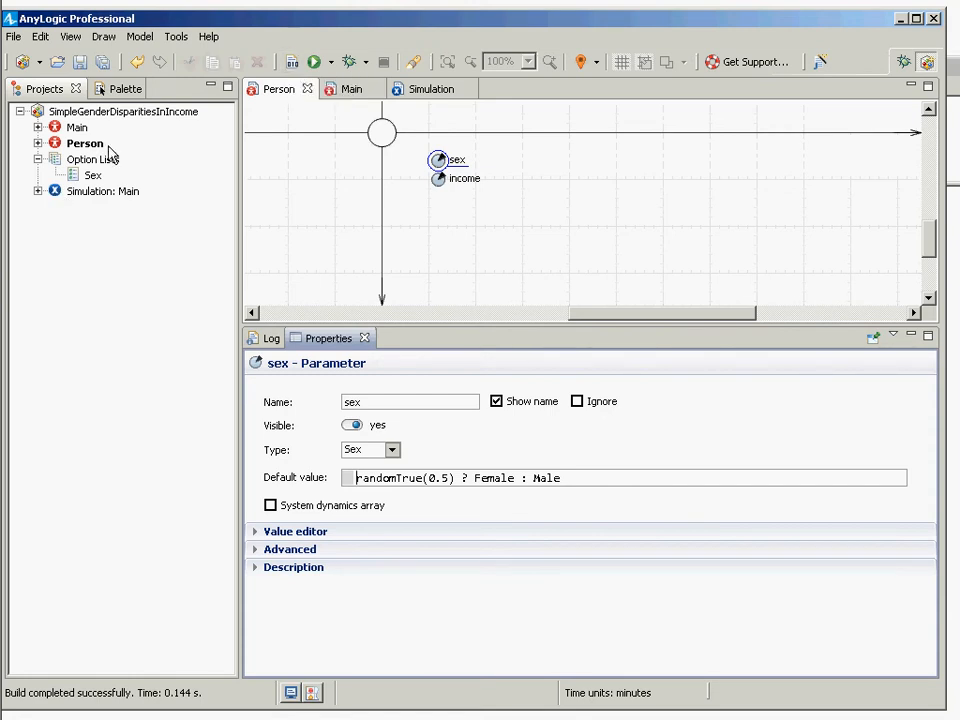
- Run the Simulation experiment again and start the model from its opening page
click(104, 195)
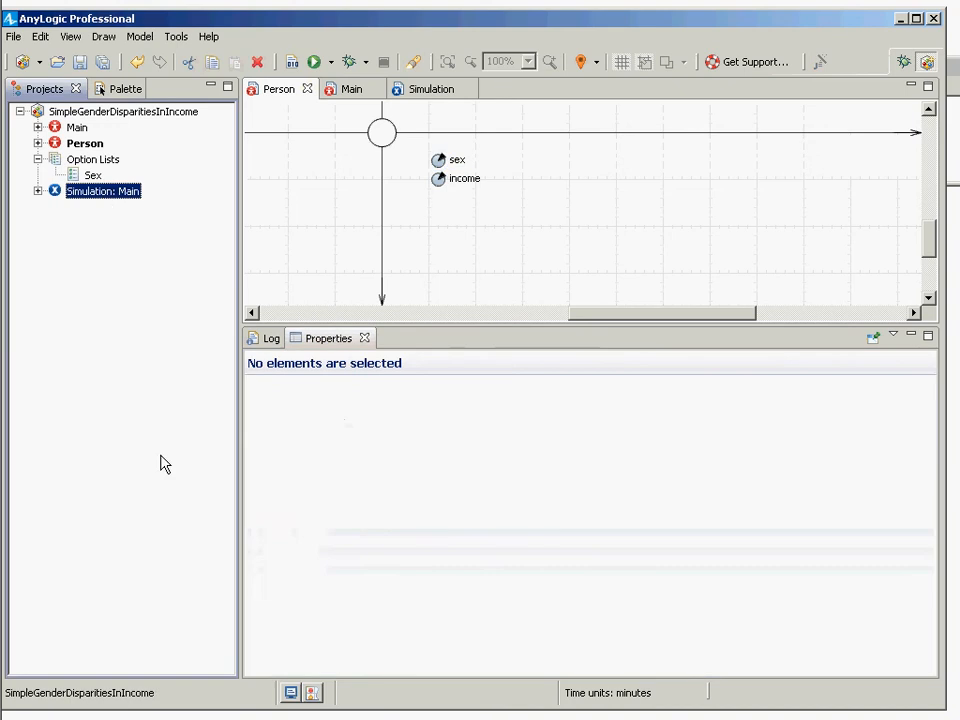
right_click(104, 191)
click(85, 394)
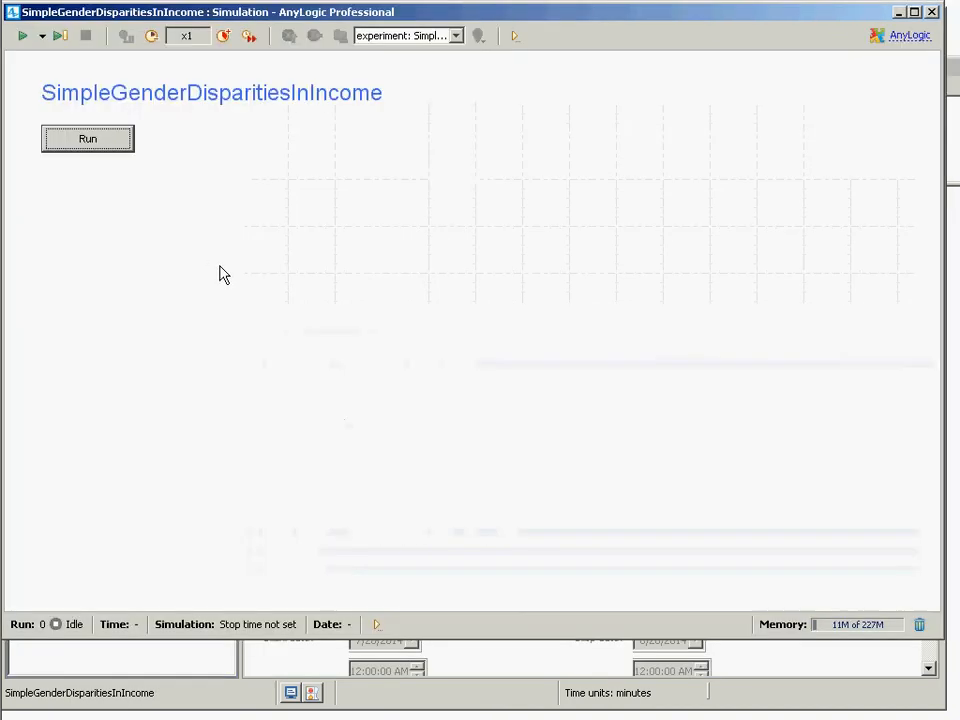
click(122, 145)
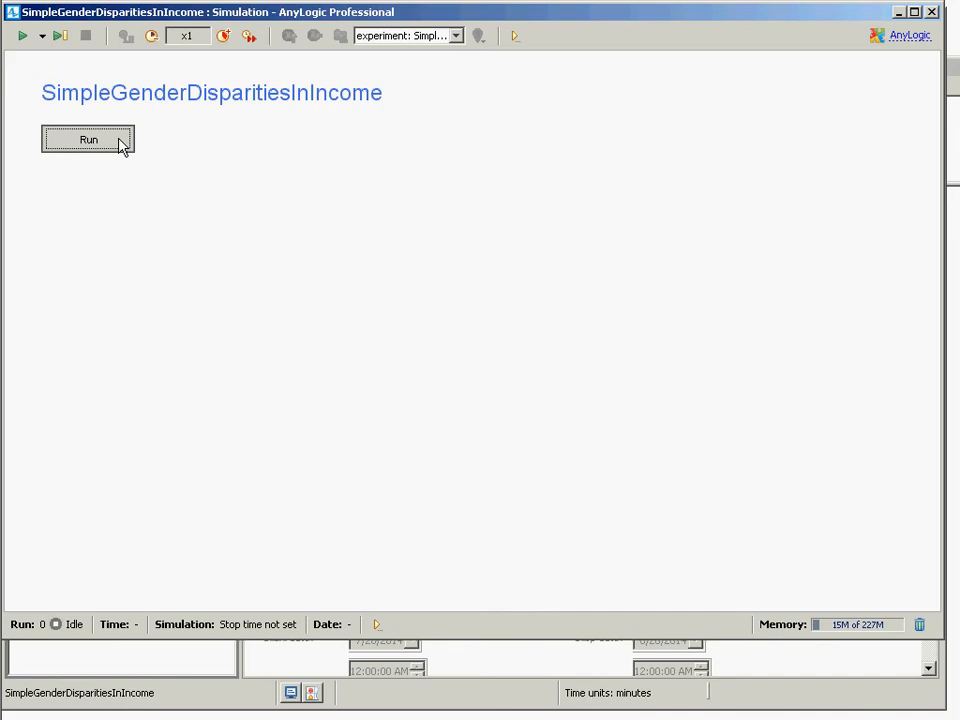
- Examine the sex and income of the population agents from index 0 to 11 in the running simulation, and close it
click(416, 37)
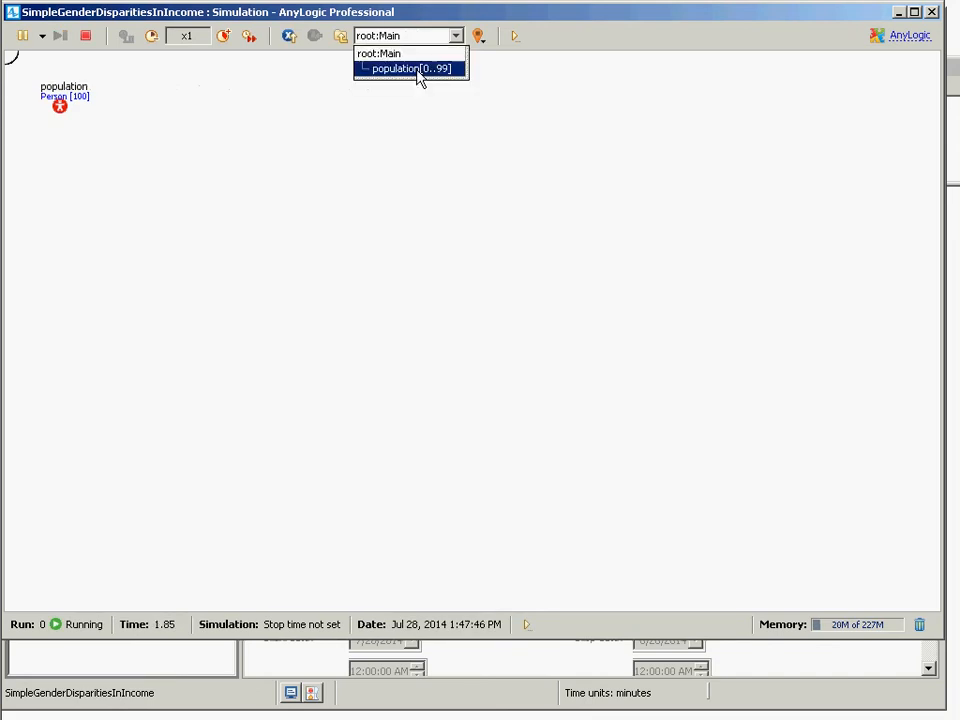
click(416, 70)
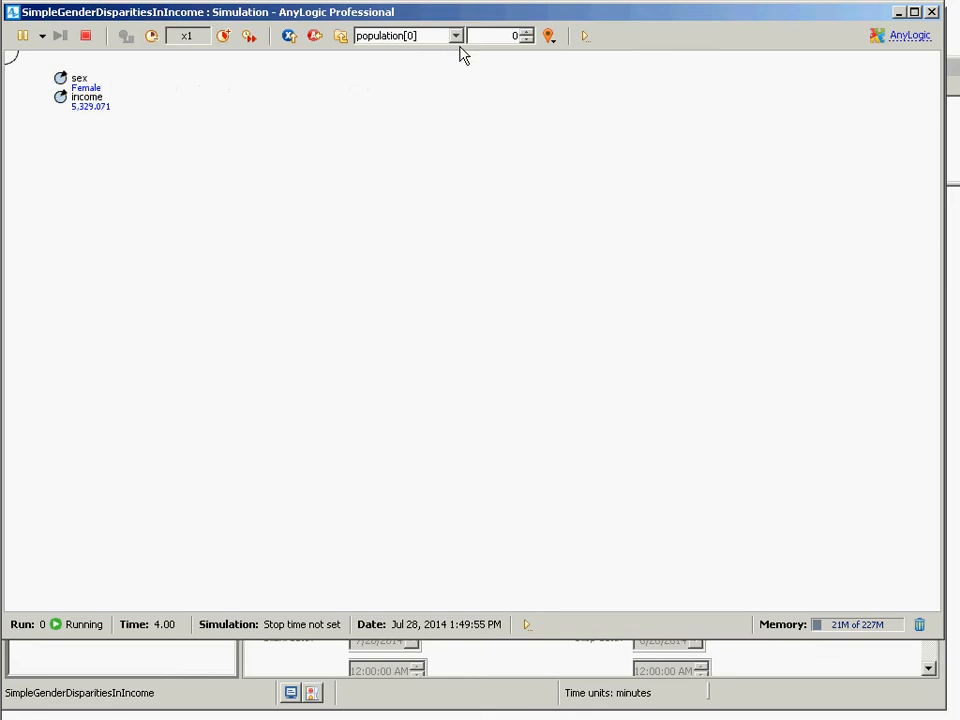
click(525, 32)
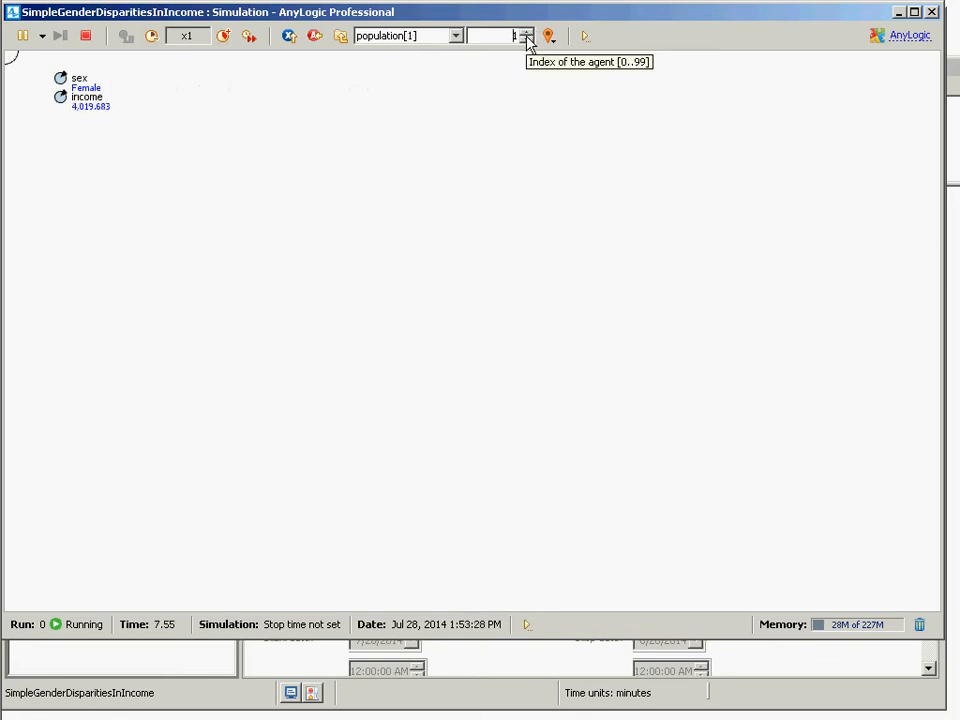
click(525, 39)
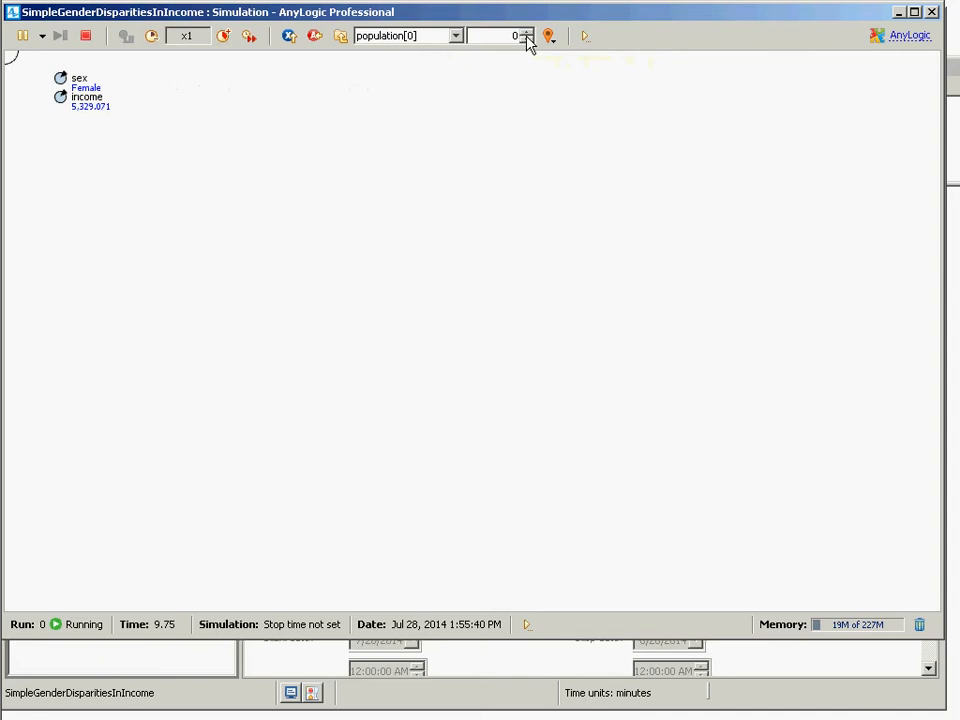
click(525, 33)
click(525, 32)
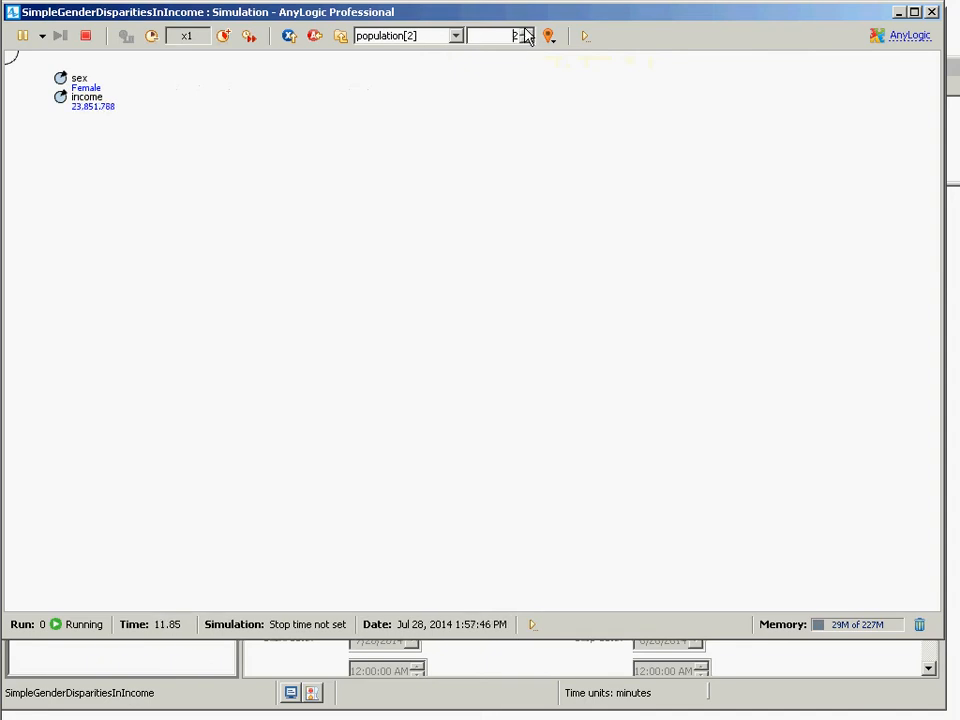
click(525, 32)
click(526, 32)
click(526, 32)
click(526, 32)
click(526, 32)
click(526, 32)
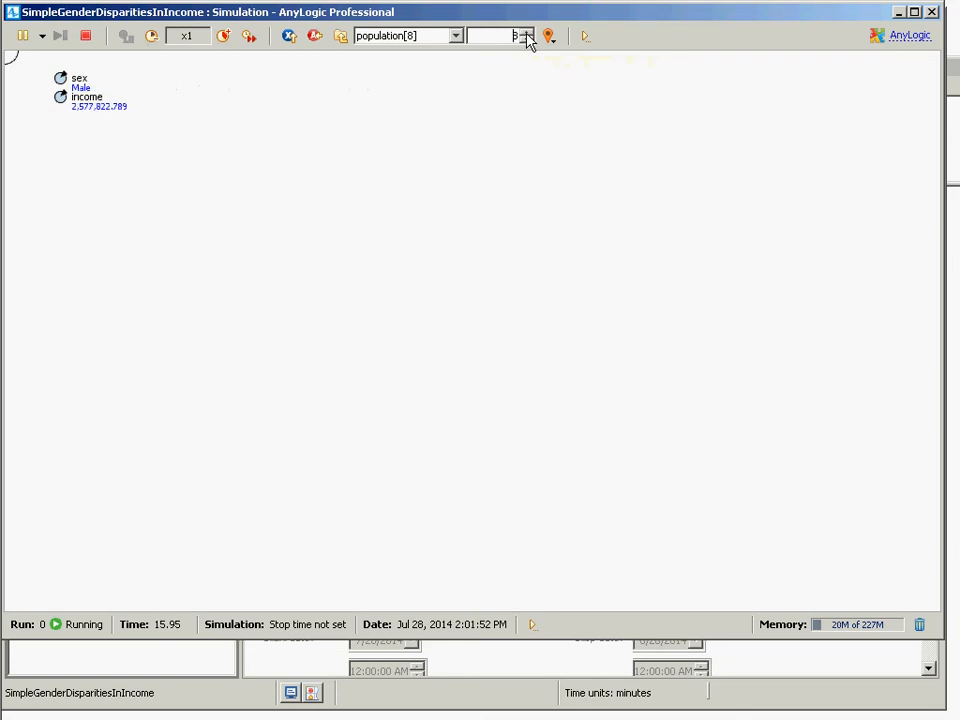
click(526, 32)
click(526, 32)
click(526, 32)
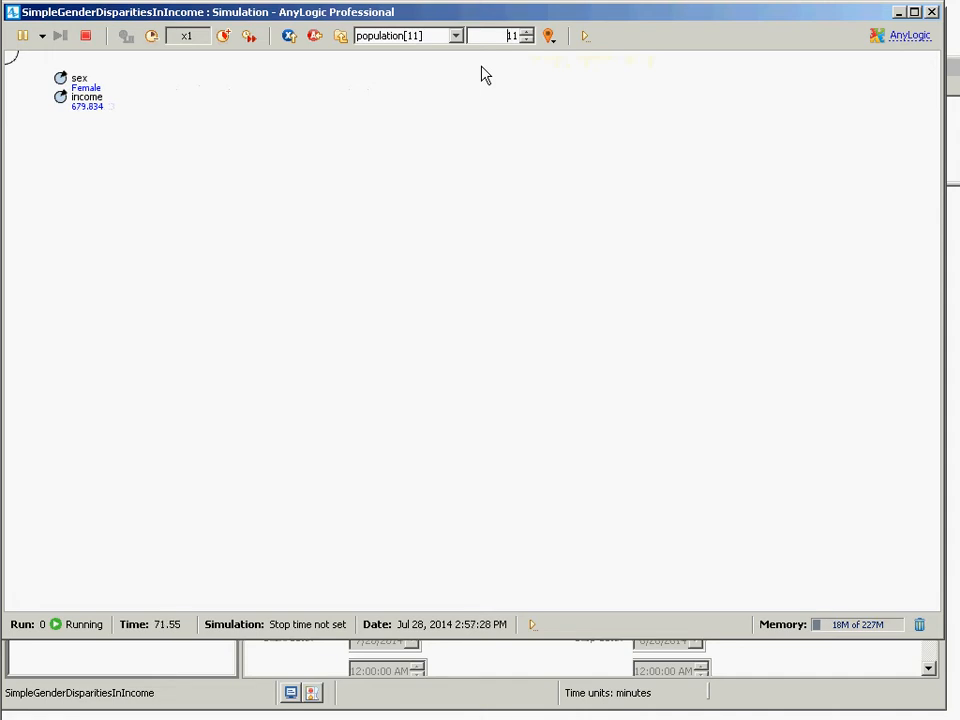
click(934, 13)
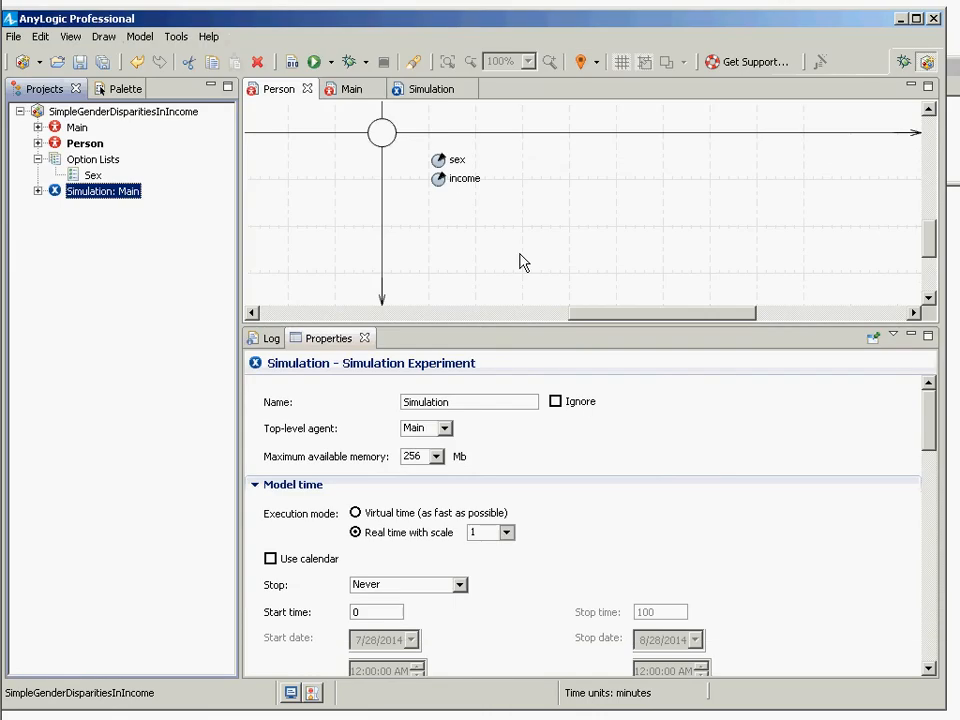
- Review the Sex option list and the Female and Male outcomes in the sex parameter's default value expression
click(93, 175)
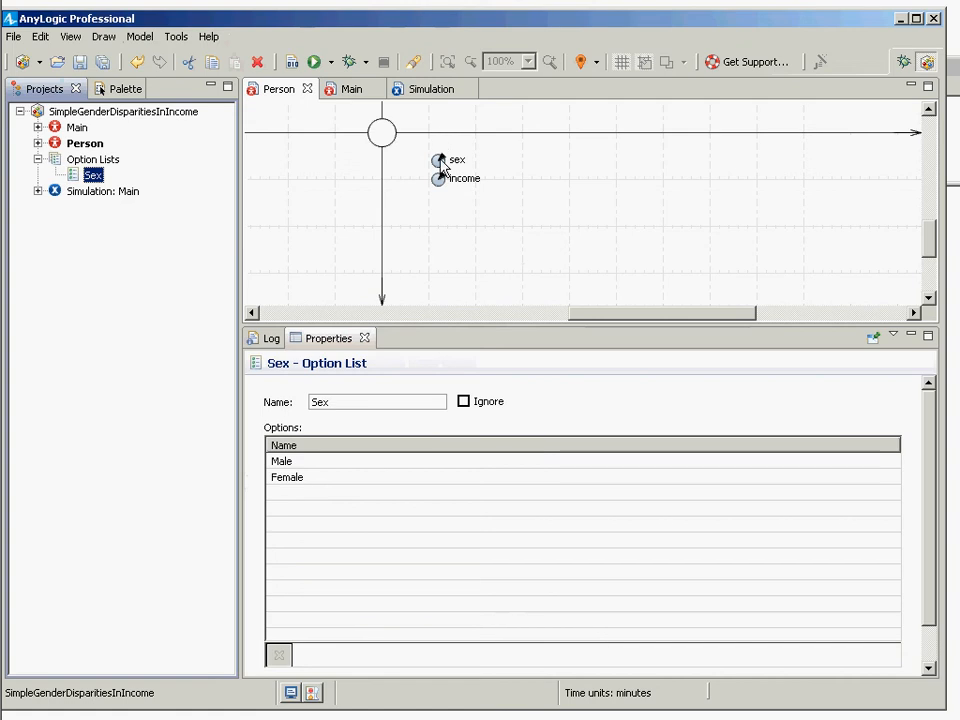
click(353, 184)
click(442, 162)
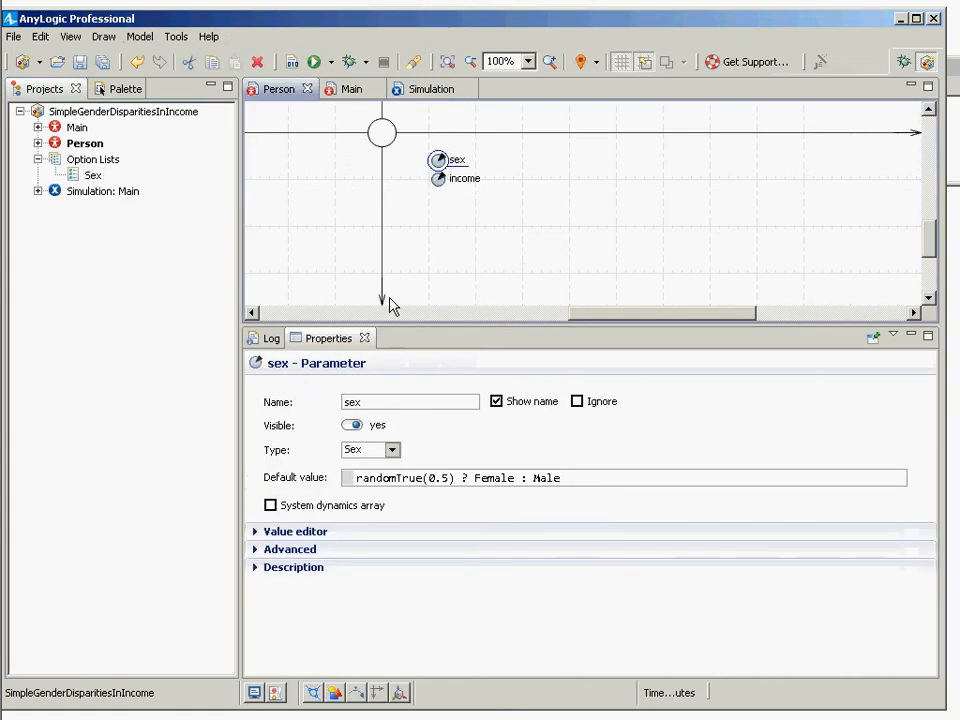
double_click(502, 481)
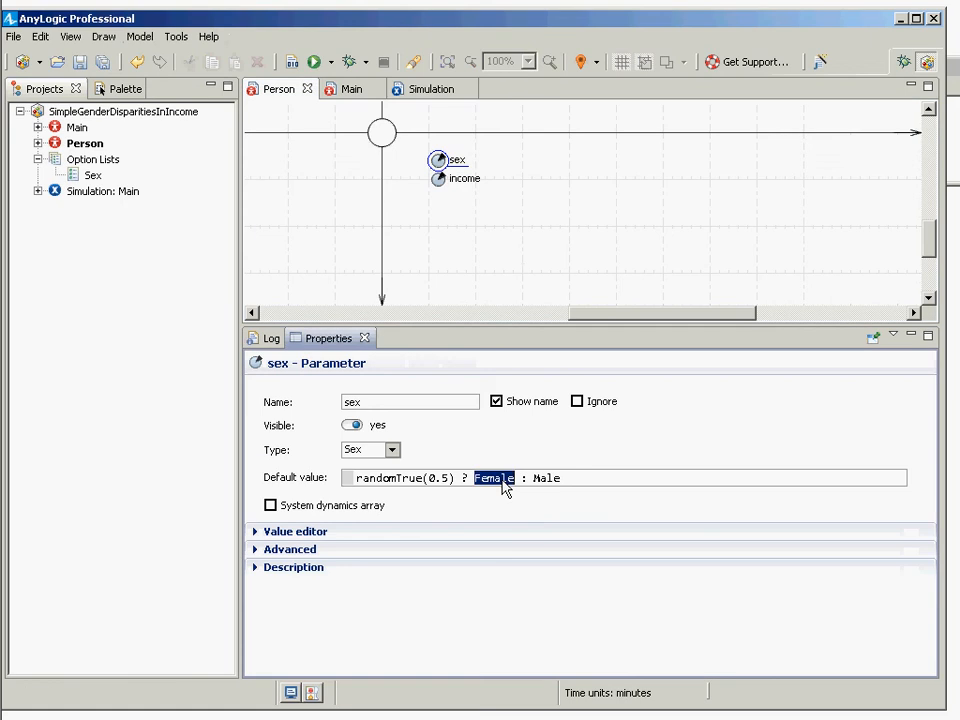
double_click(548, 482)
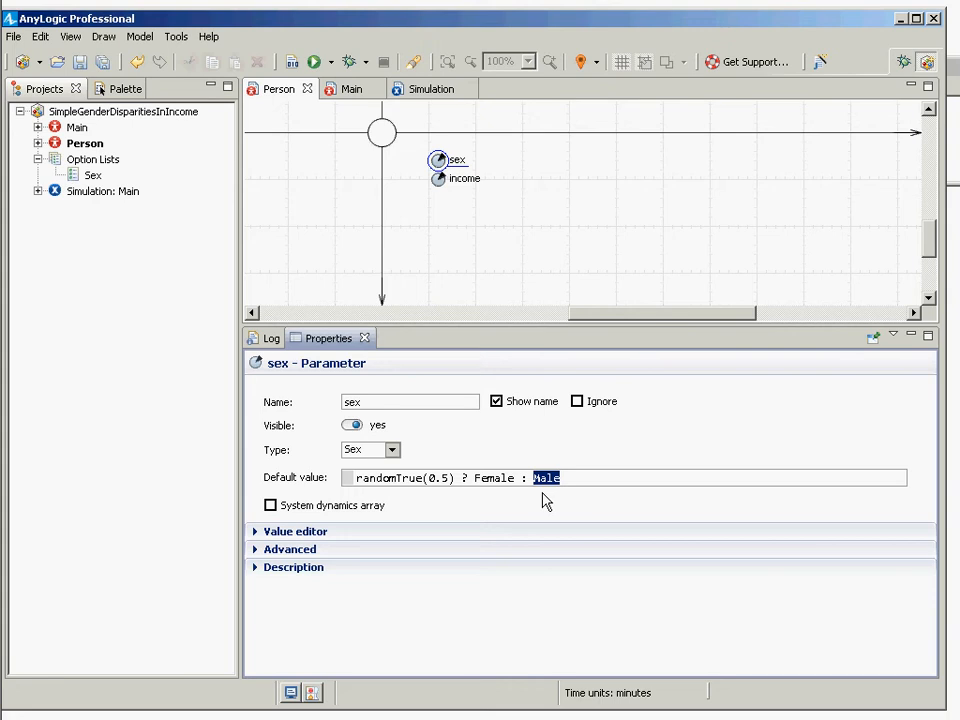
- Examine the radius of the circle at the Person diagram's origin and the properties of the Person agent type
click(386, 146)
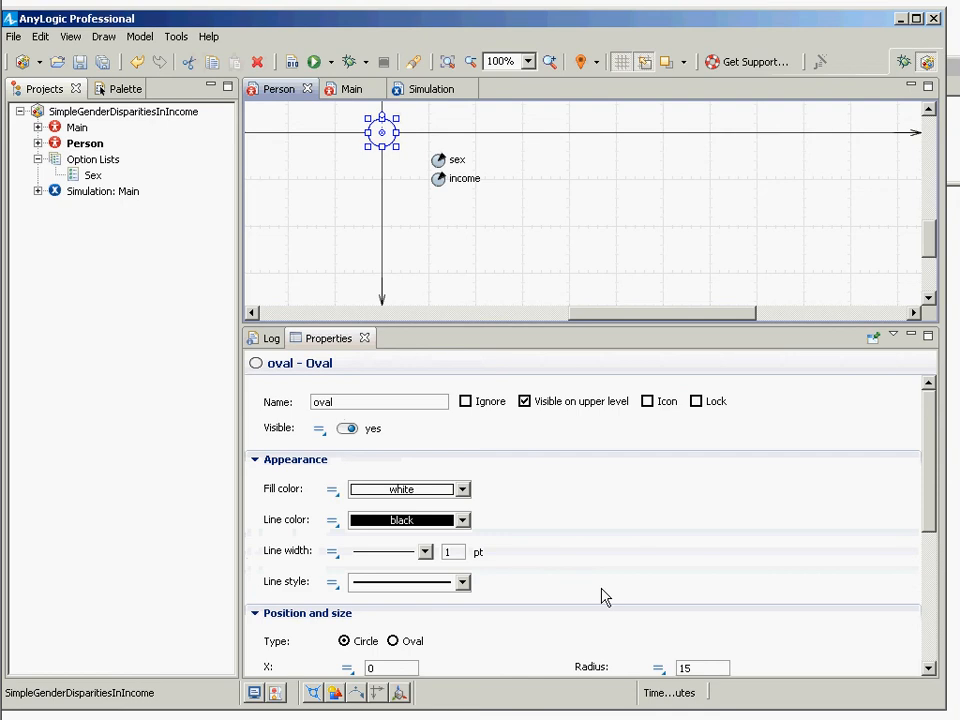
drag(930, 461, 906, 591)
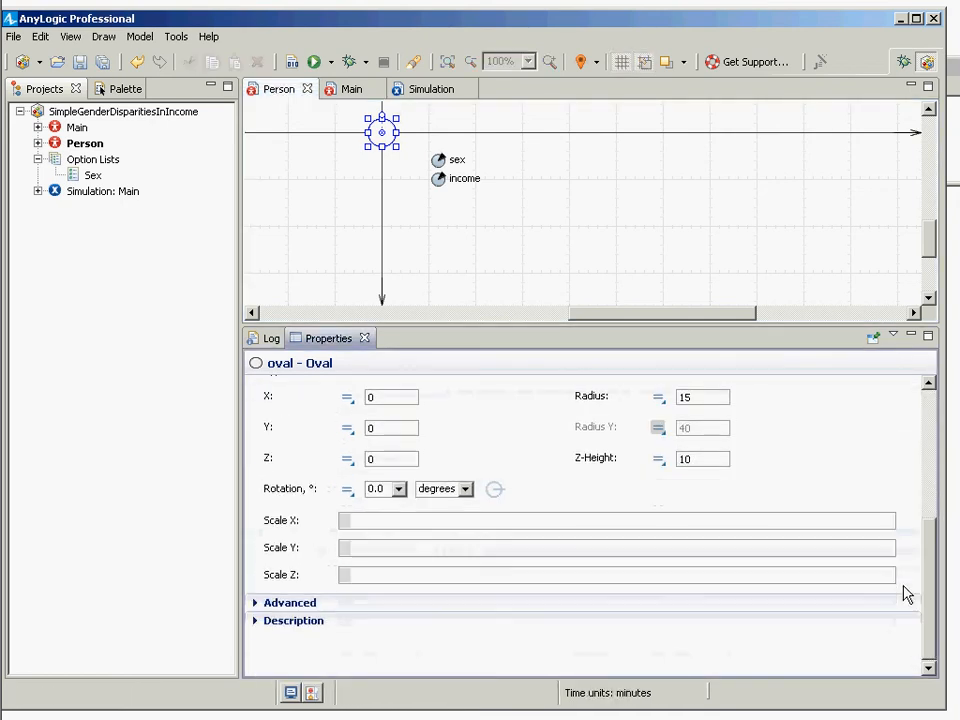
double_click(701, 398)
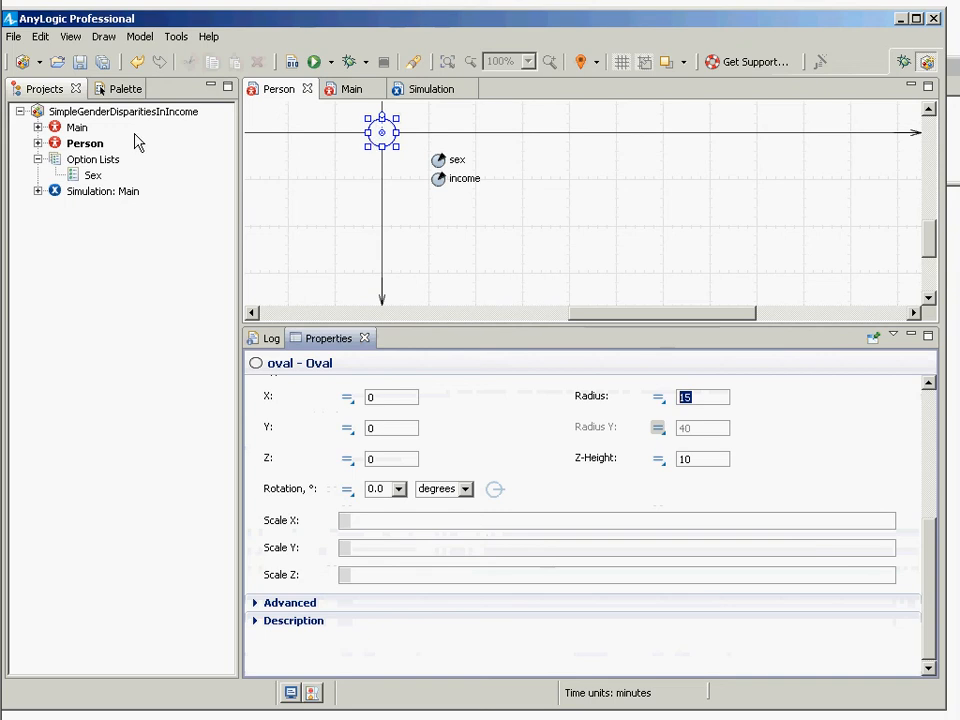
click(72, 143)
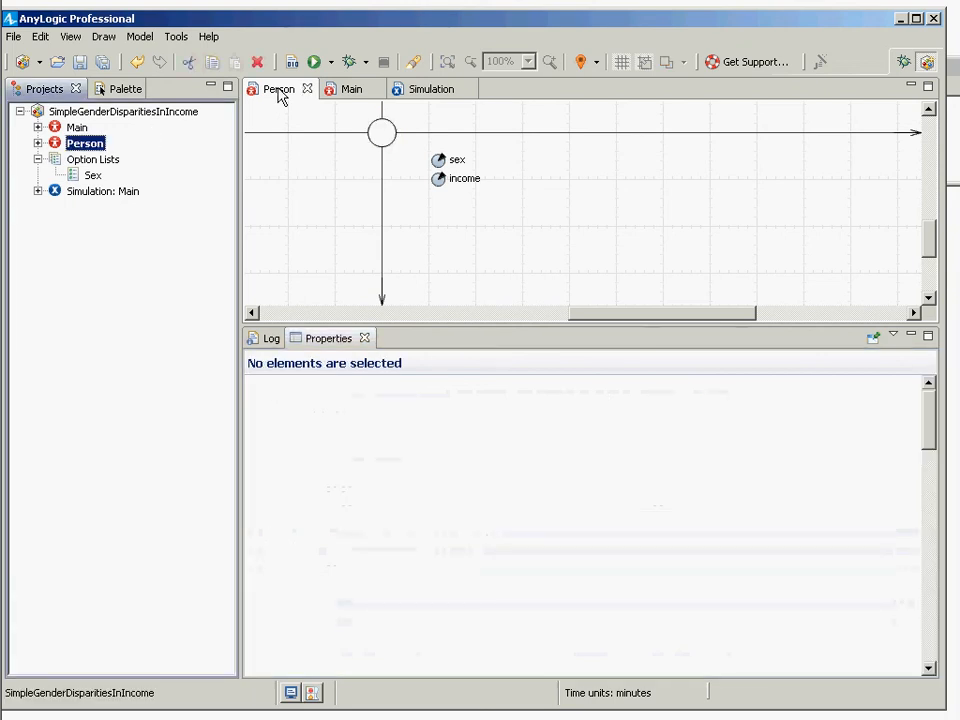
click(279, 91)
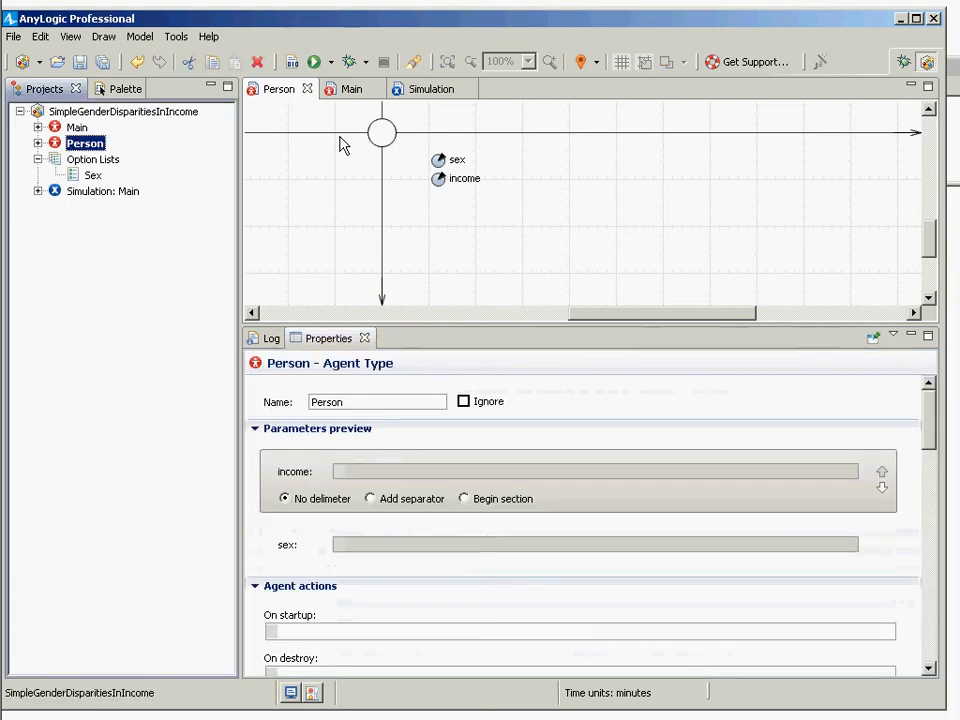
- Make the Person circle's radius a dynamic value of log(income) and save the model
click(393, 143)
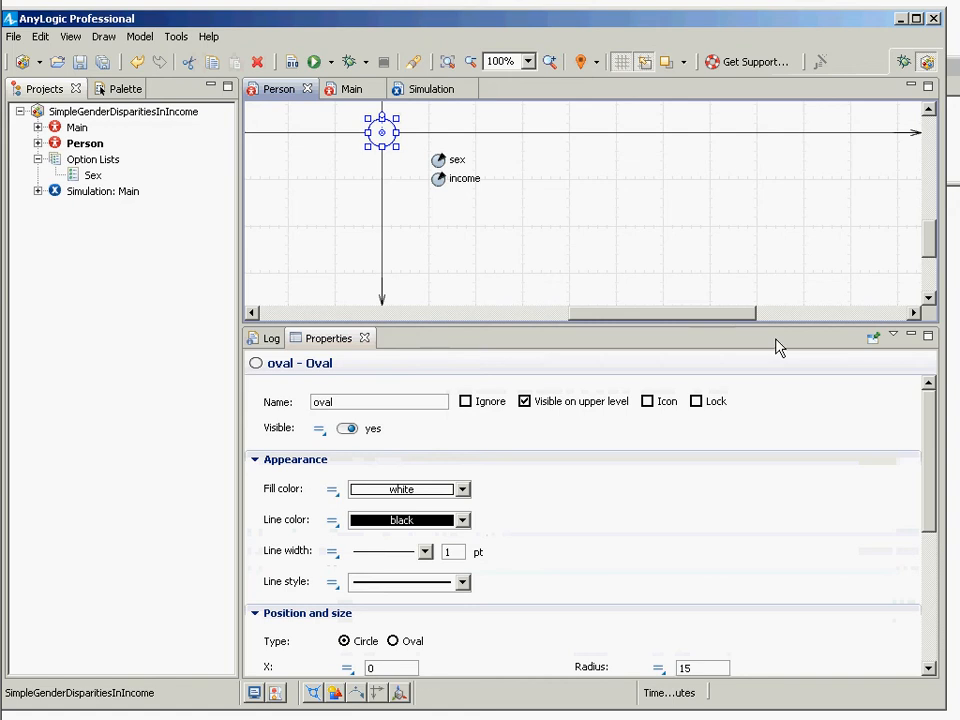
drag(932, 407, 917, 499)
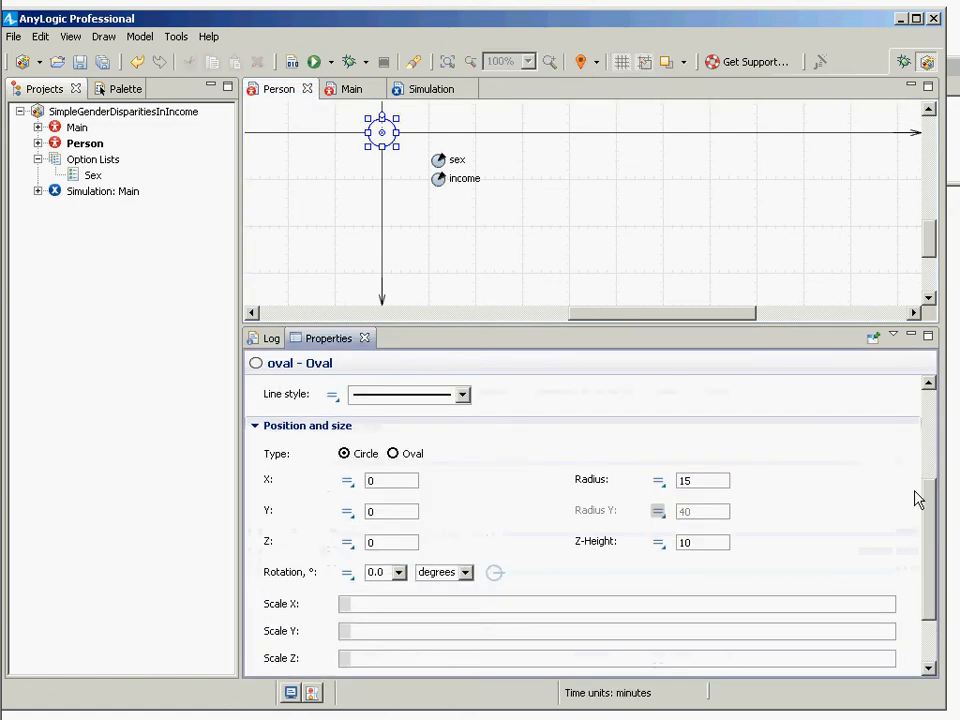
click(661, 466)
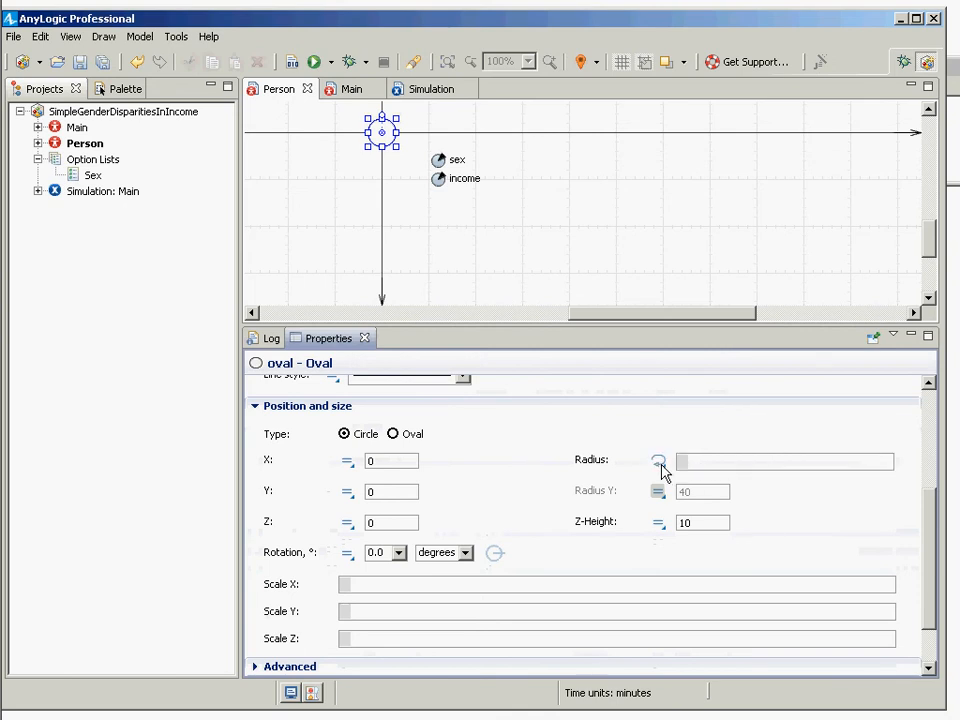
click(660, 465)
click(660, 465)
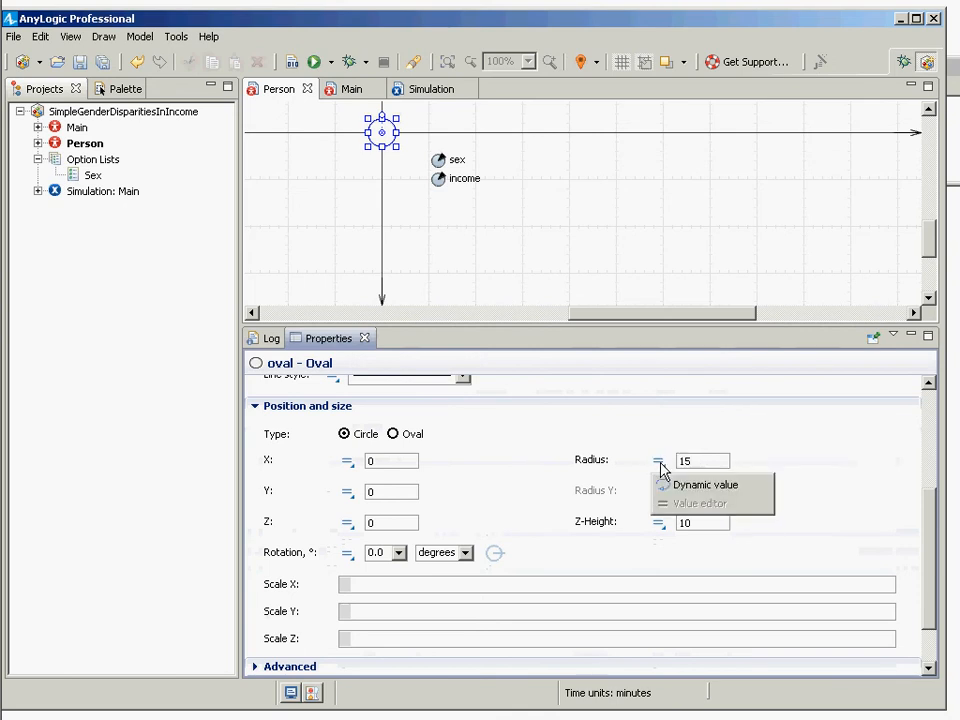
click(667, 485)
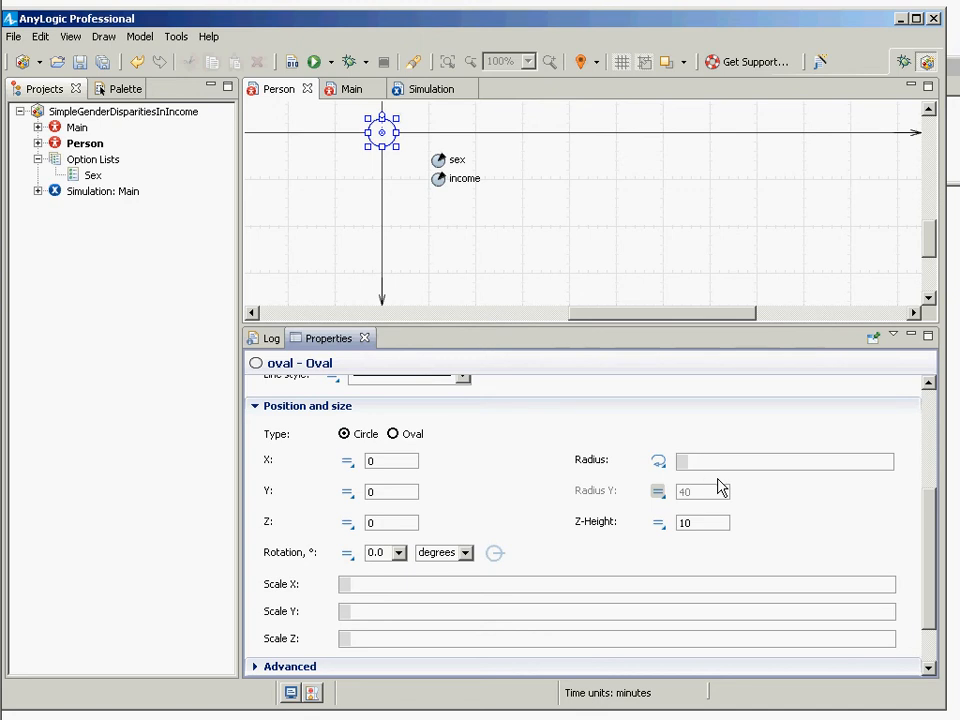
text(10)
text(g)
text((income)
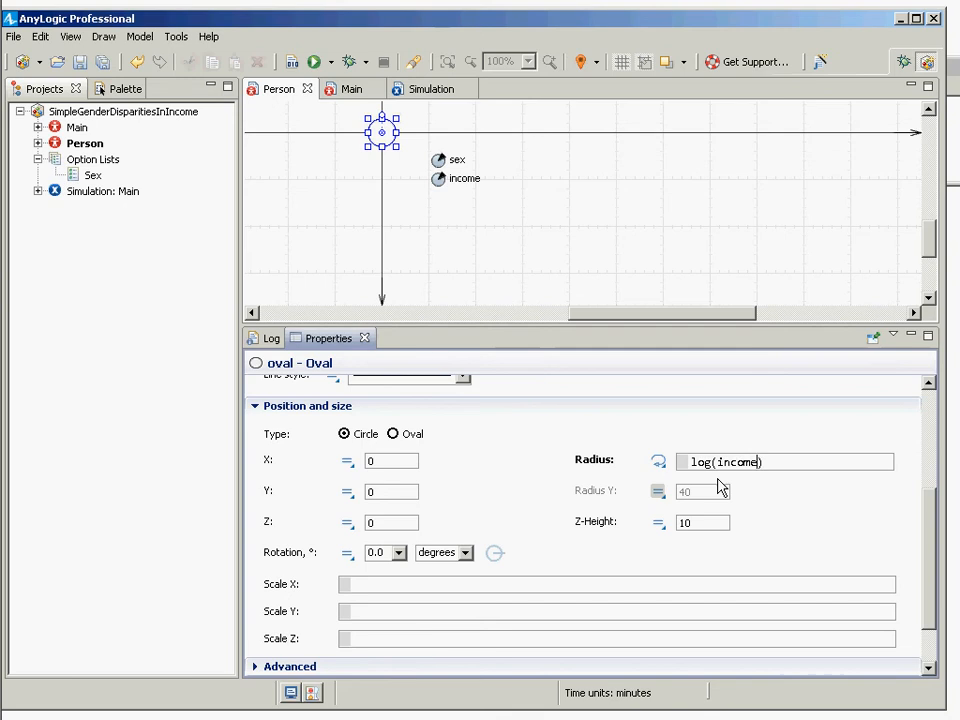
text())
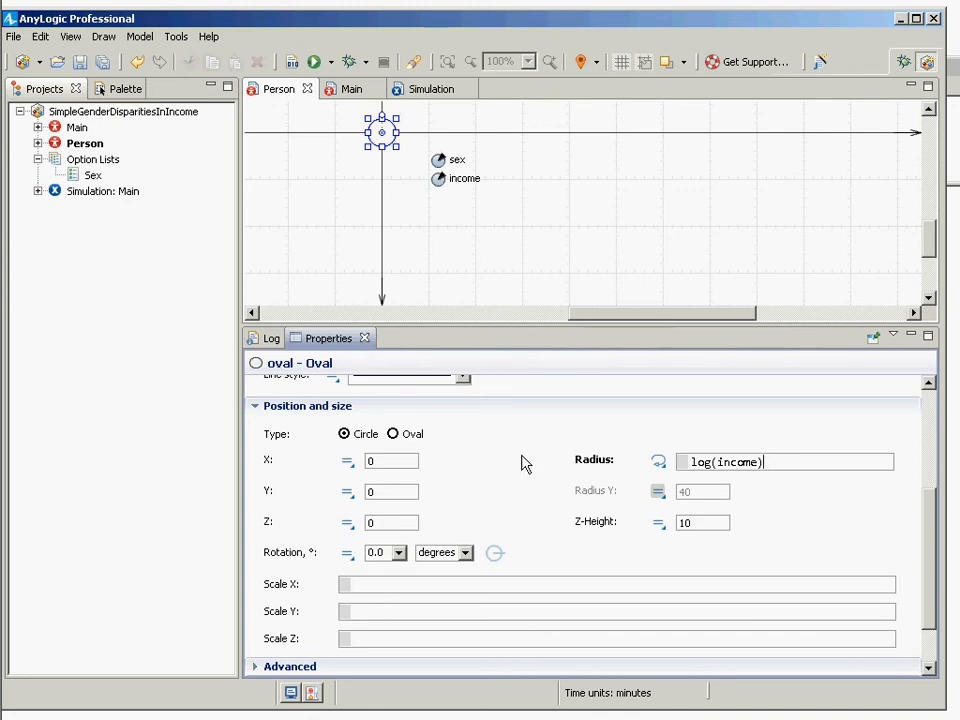
key(ctrl+s)
- Build the model and start a run of its Simulation experiment
click(292, 63)
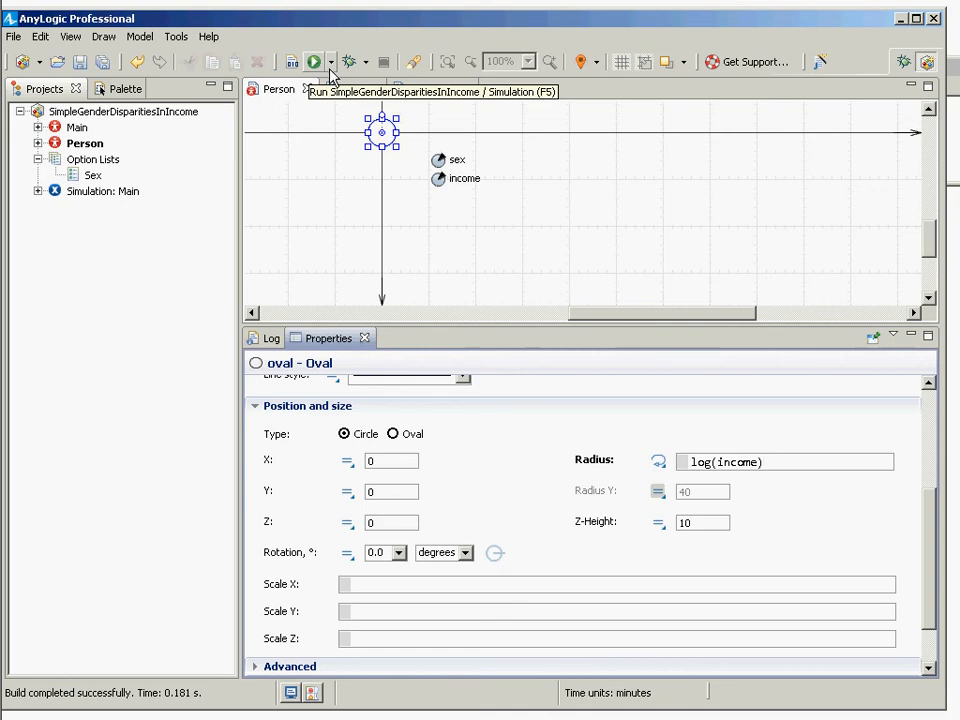
click(100, 192)
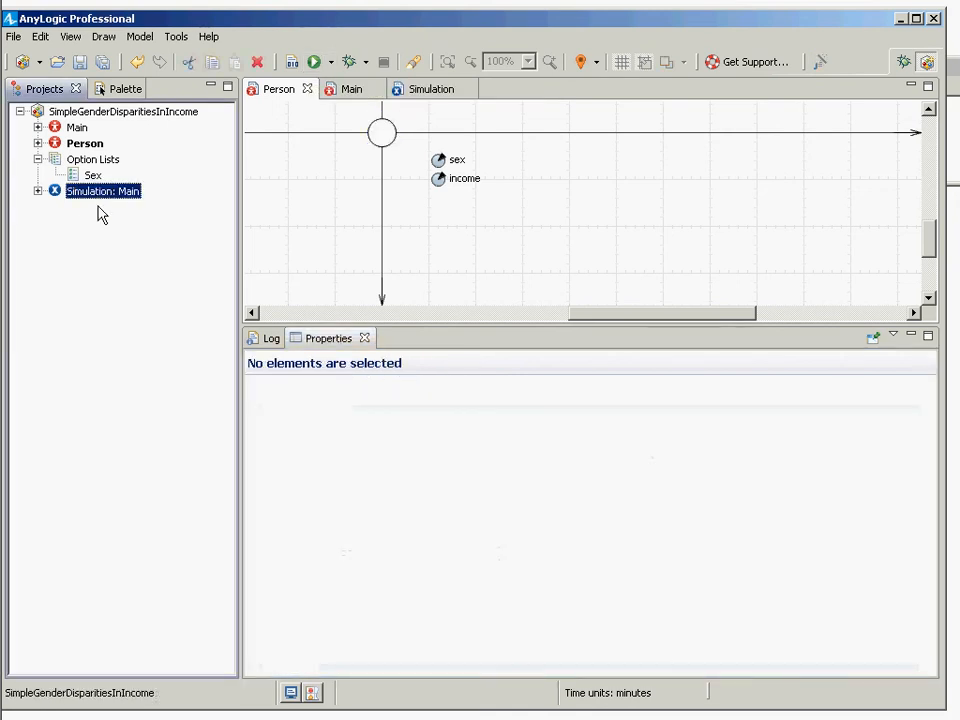
right_click(98, 198)
click(92, 399)
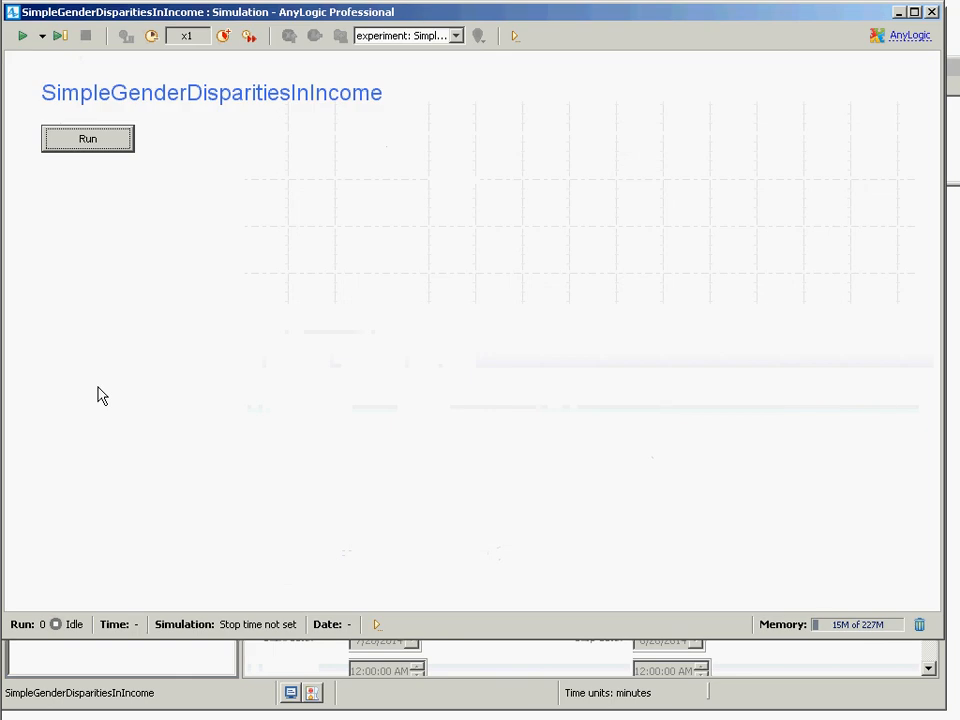
click(65, 143)
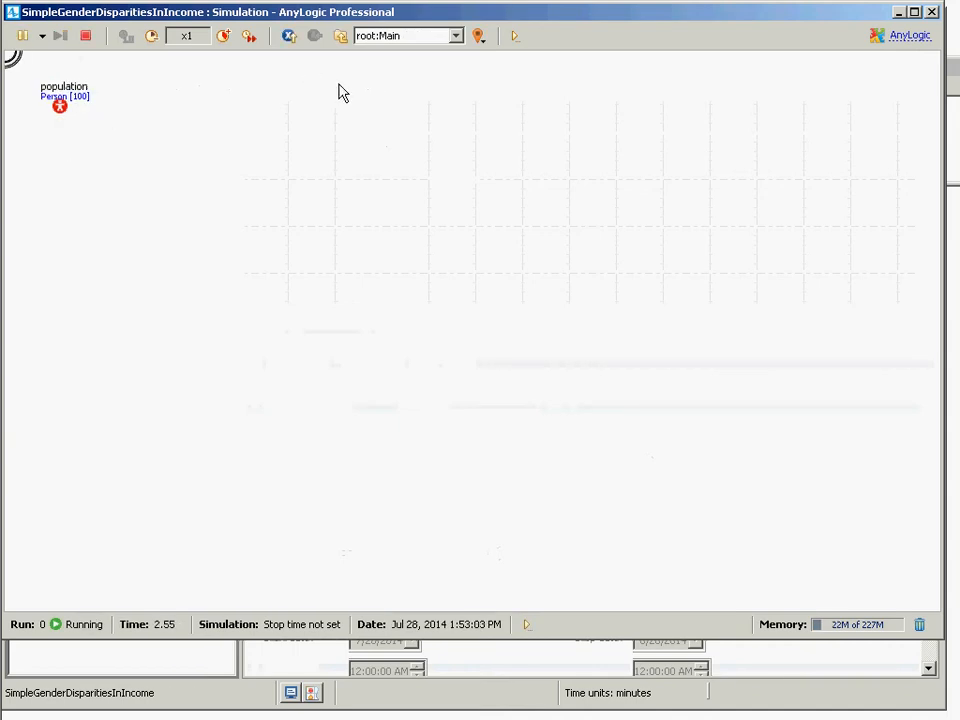
- Examine the circle size, sex and income of the population agents from index 0 to 10 in the running simulation
mouse_move(30, 75)
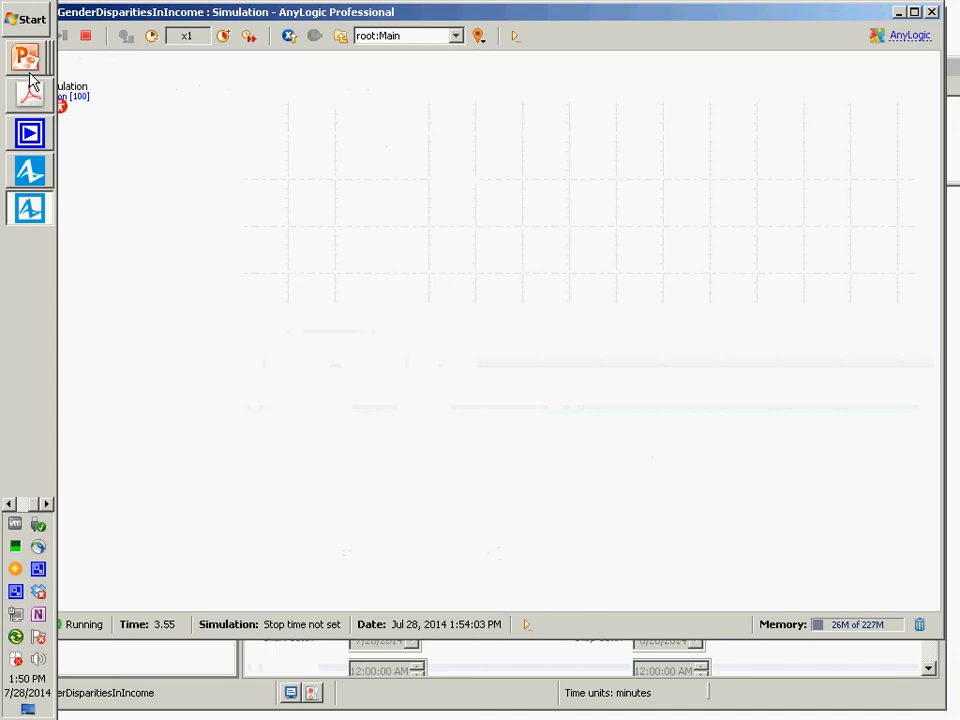
click(379, 38)
click(393, 36)
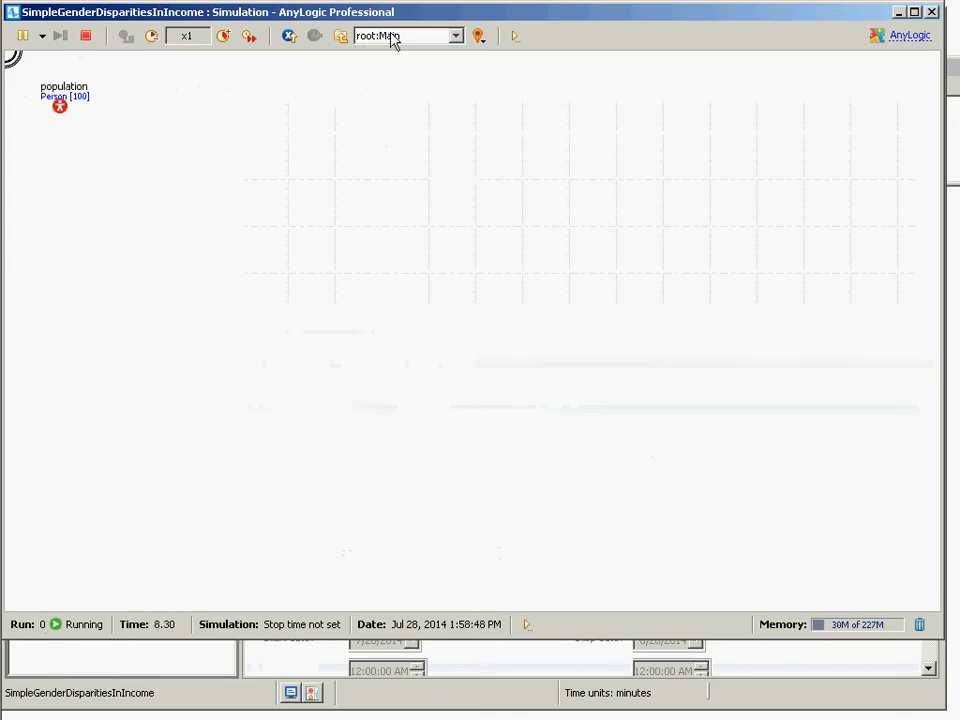
click(393, 38)
click(392, 70)
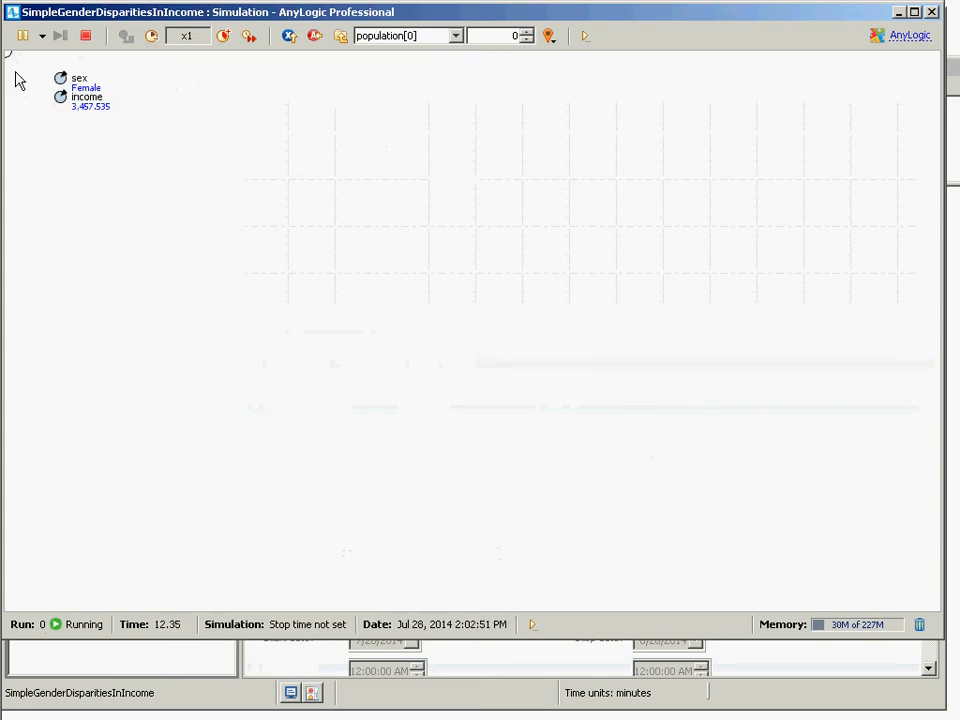
click(527, 32)
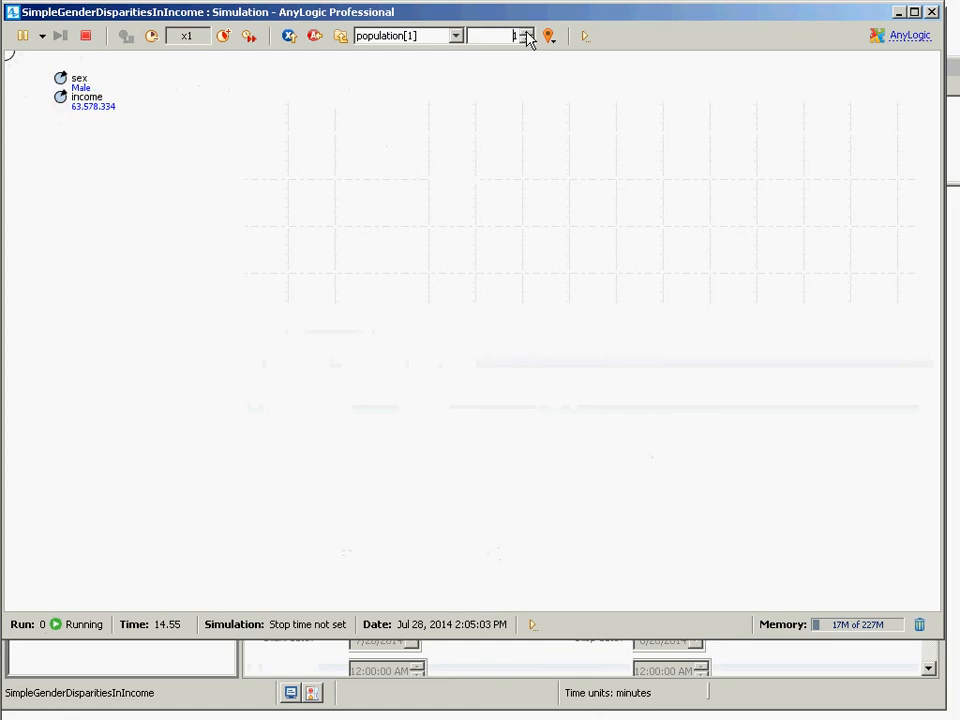
click(527, 32)
click(527, 32)
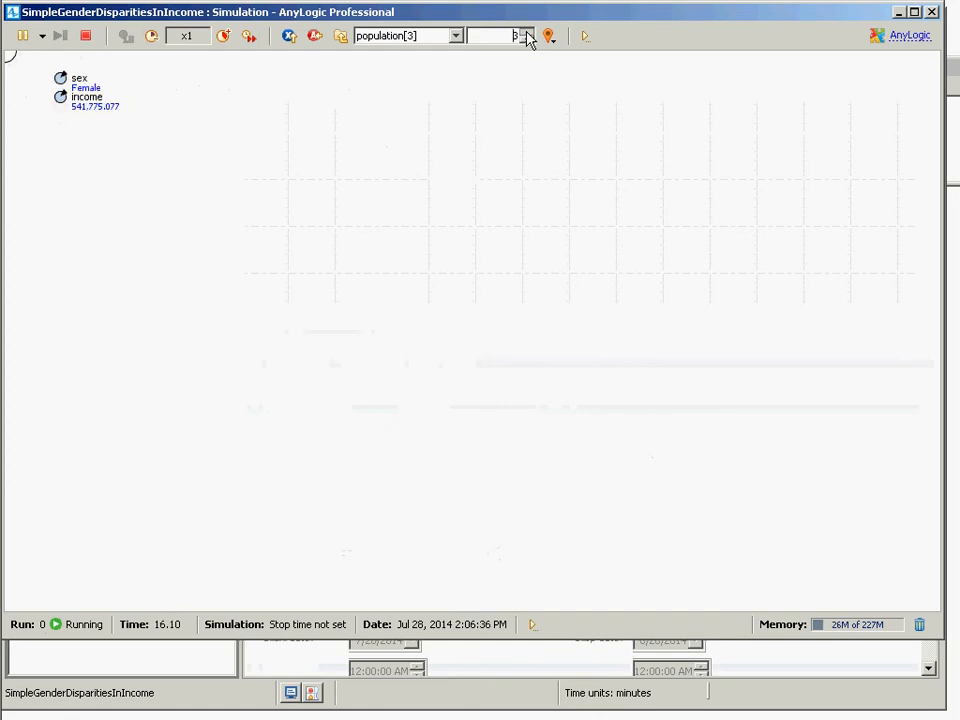
click(527, 32)
click(527, 32)
click(527, 32)
click(527, 32)
click(527, 32)
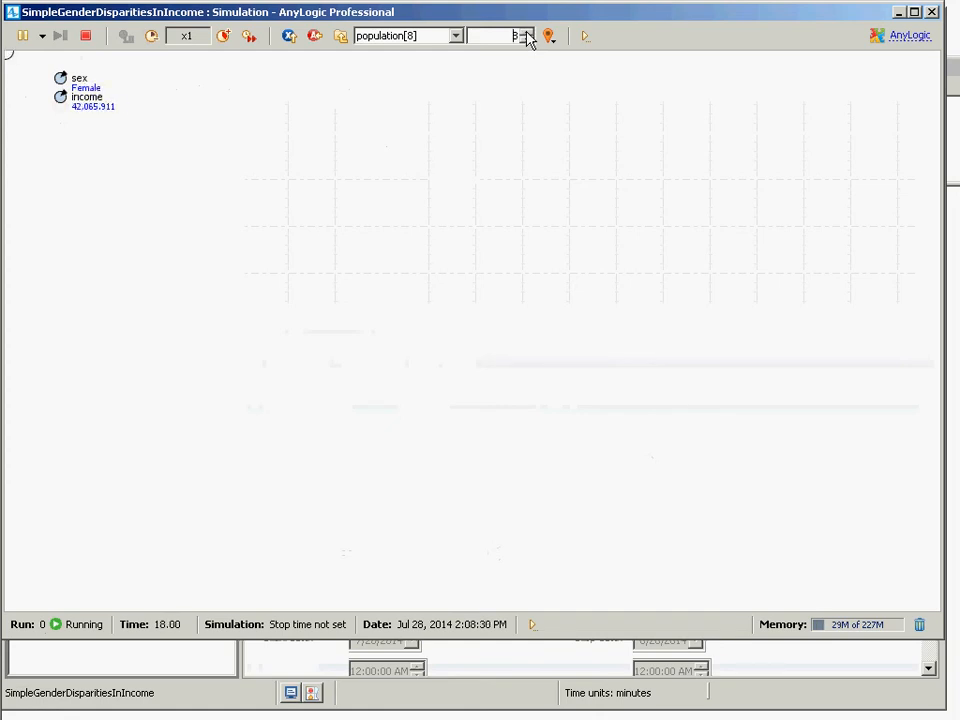
click(527, 32)
click(527, 32)
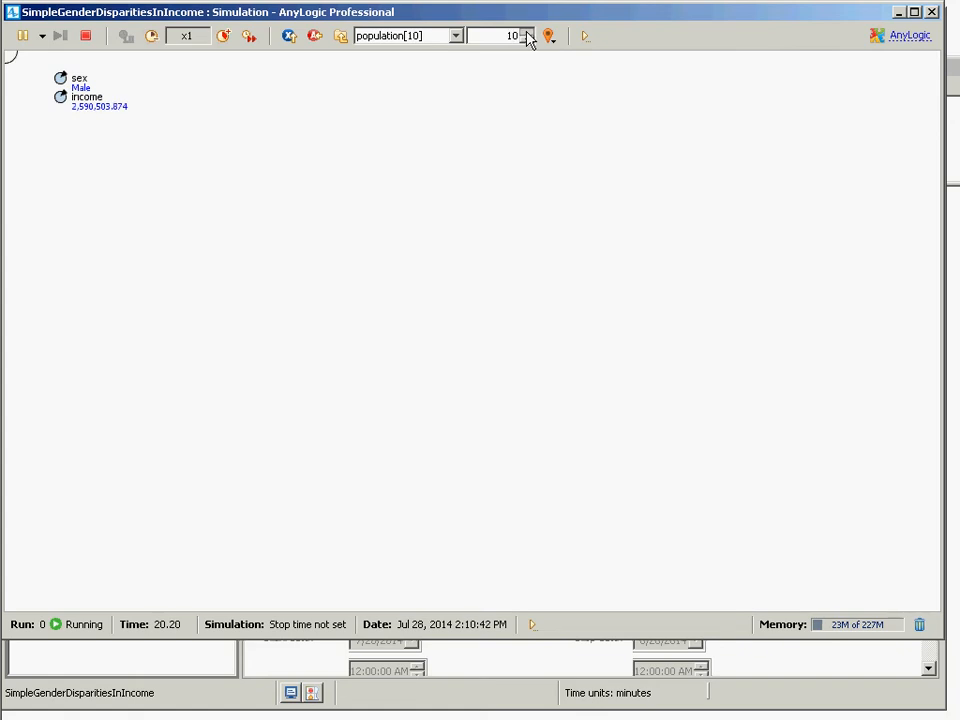
- Examine the circle size, sex and income of the population agents from index 11 to 18 in the running simulation
click(527, 32)
click(527, 32)
click(527, 32)
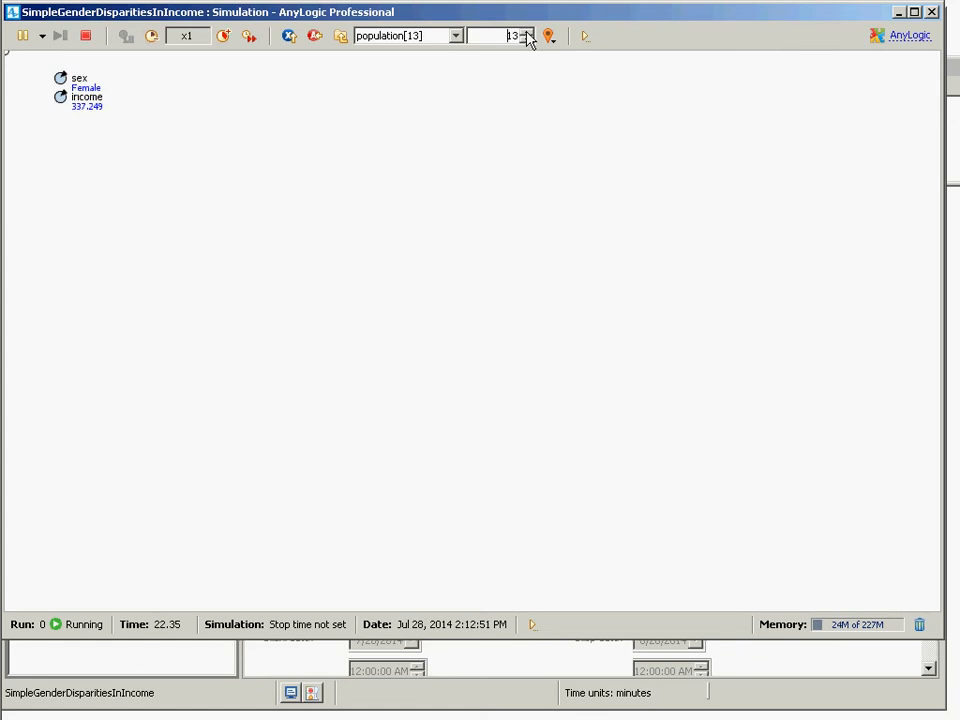
drag(487, 174, 671, 270)
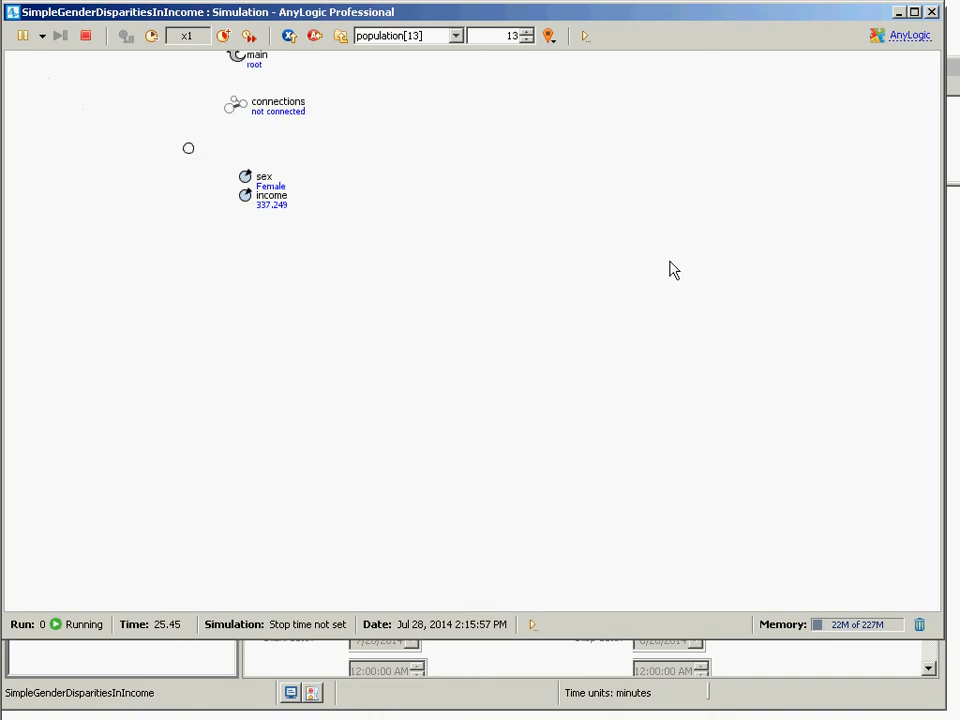
click(526, 32)
click(526, 32)
click(526, 32)
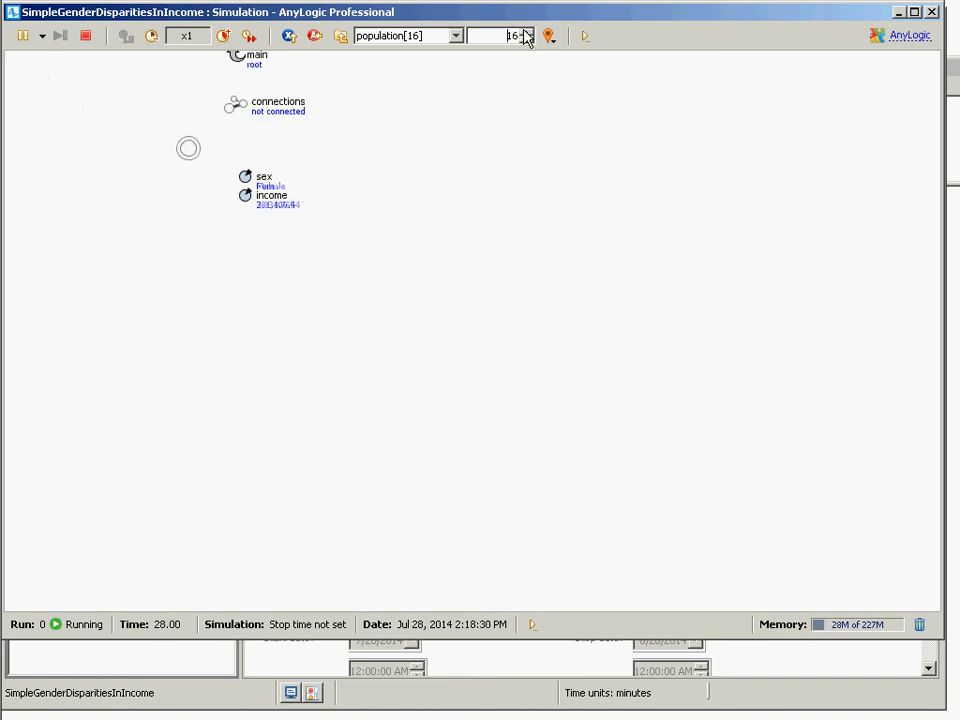
click(526, 32)
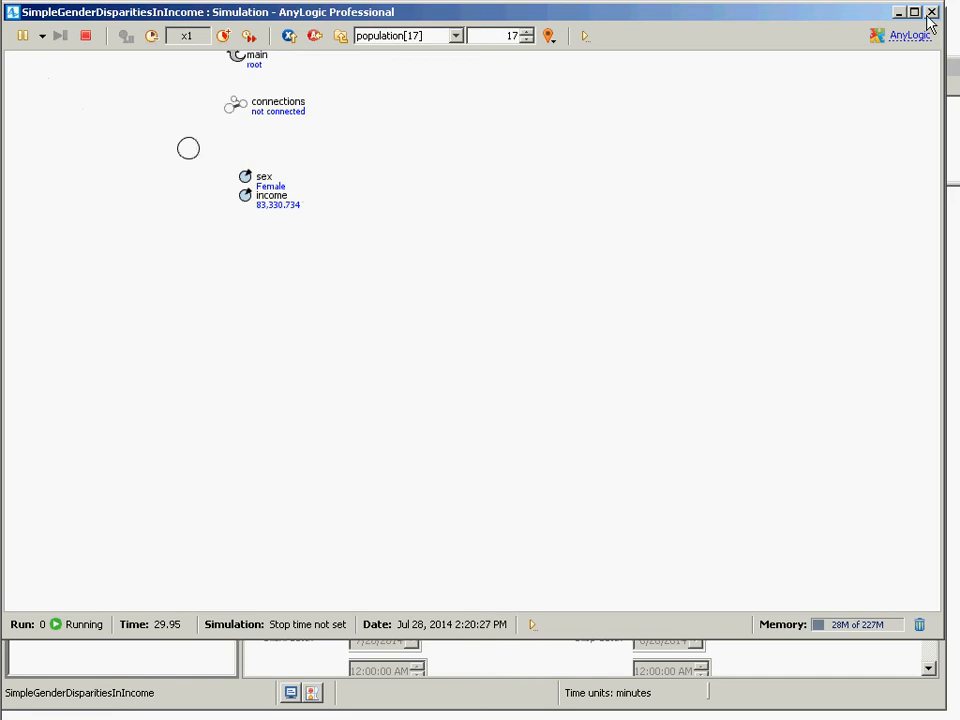
drag(101, 182, 236, 156)
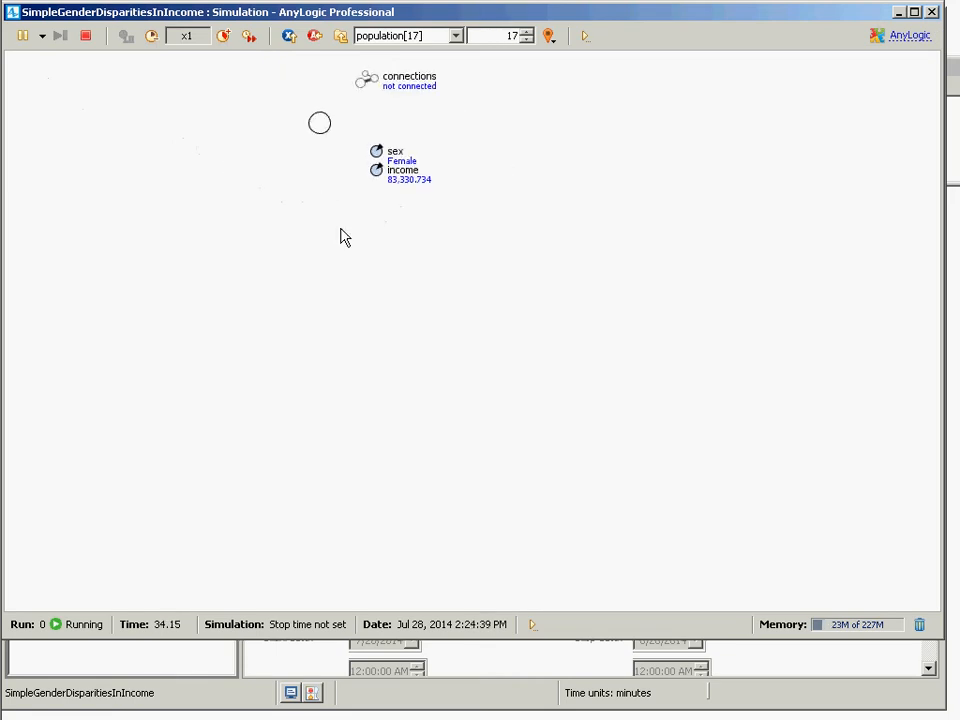
drag(343, 236, 208, 257)
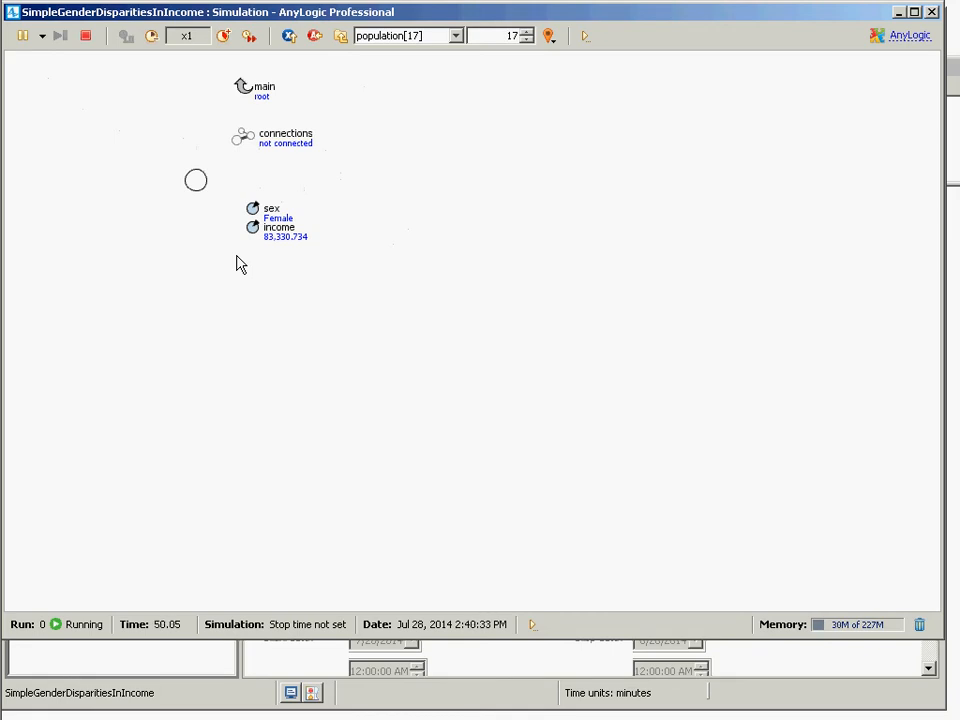
click(526, 32)
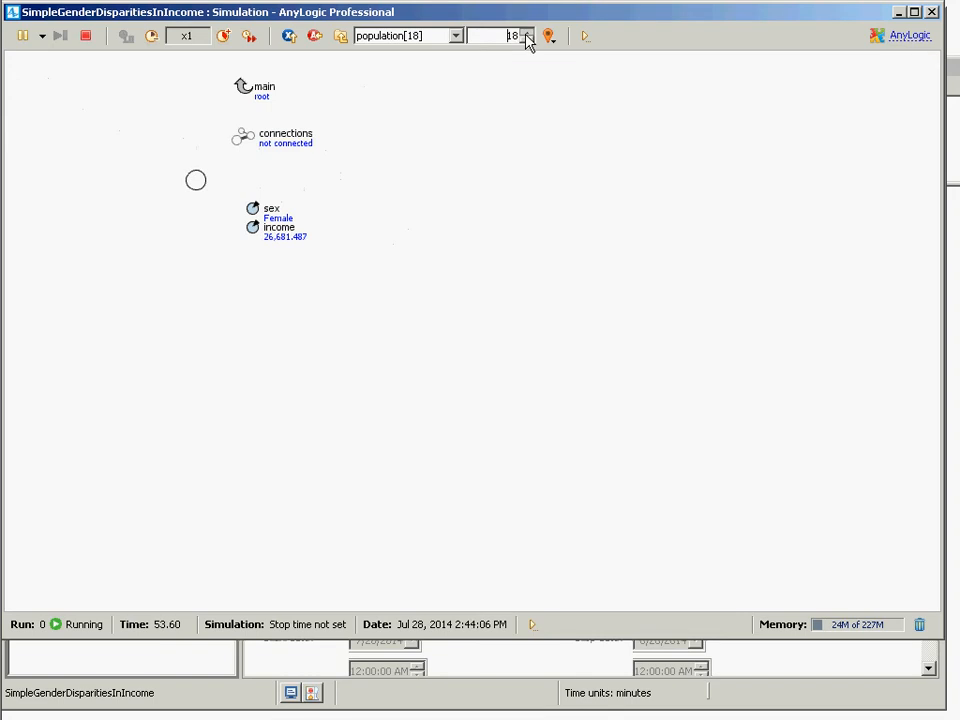
click(526, 32)
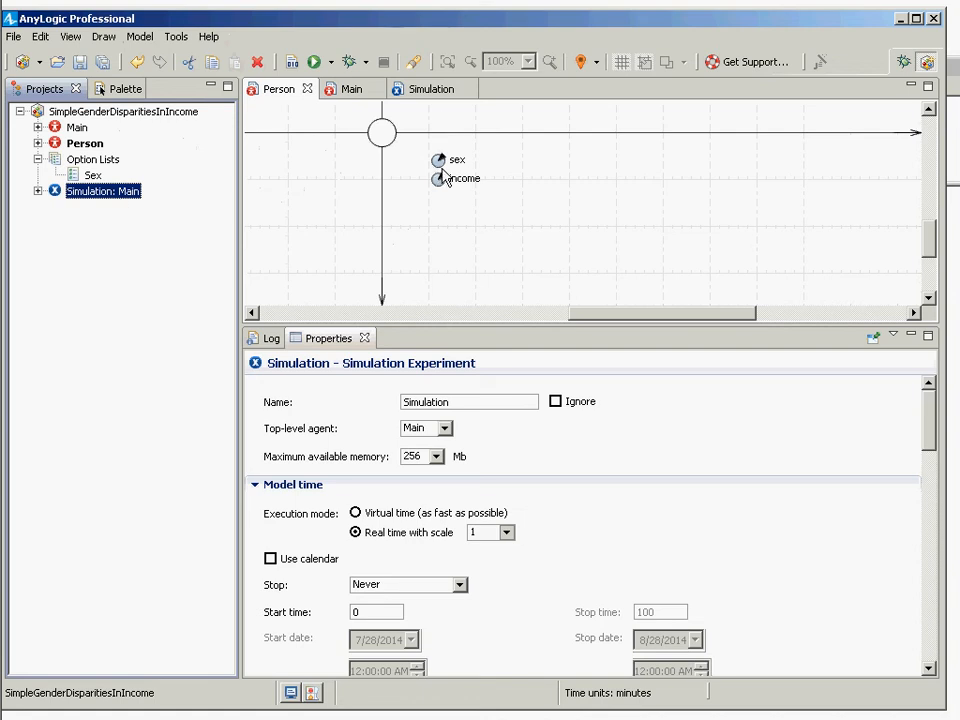
- Switch the fill color of the circle at the Person diagram's origin to a dynamic value
click(381, 133)
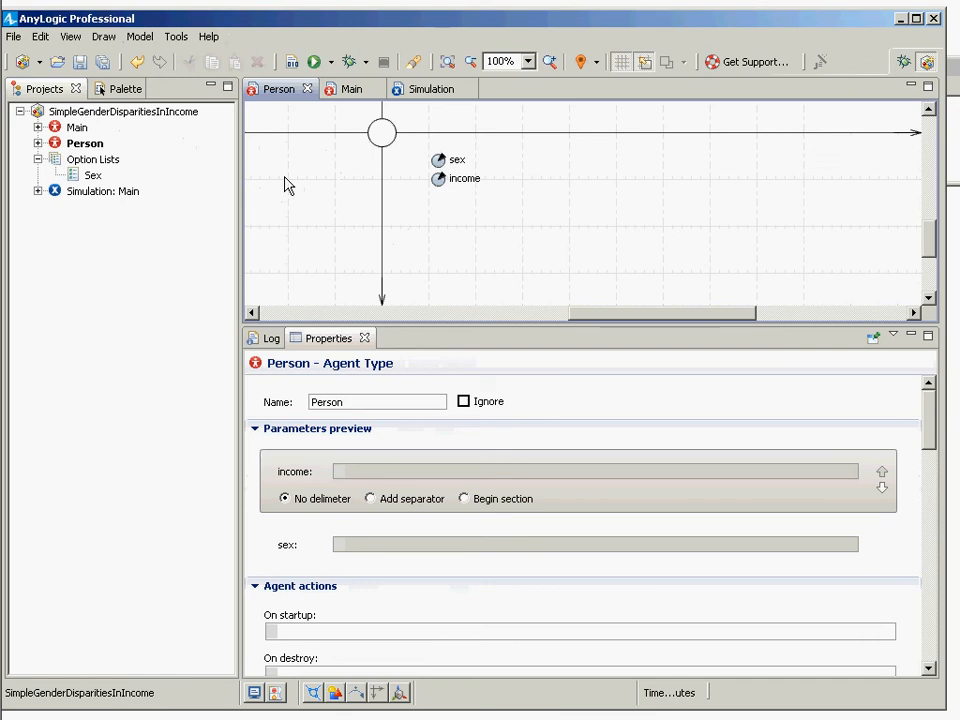
click(380, 131)
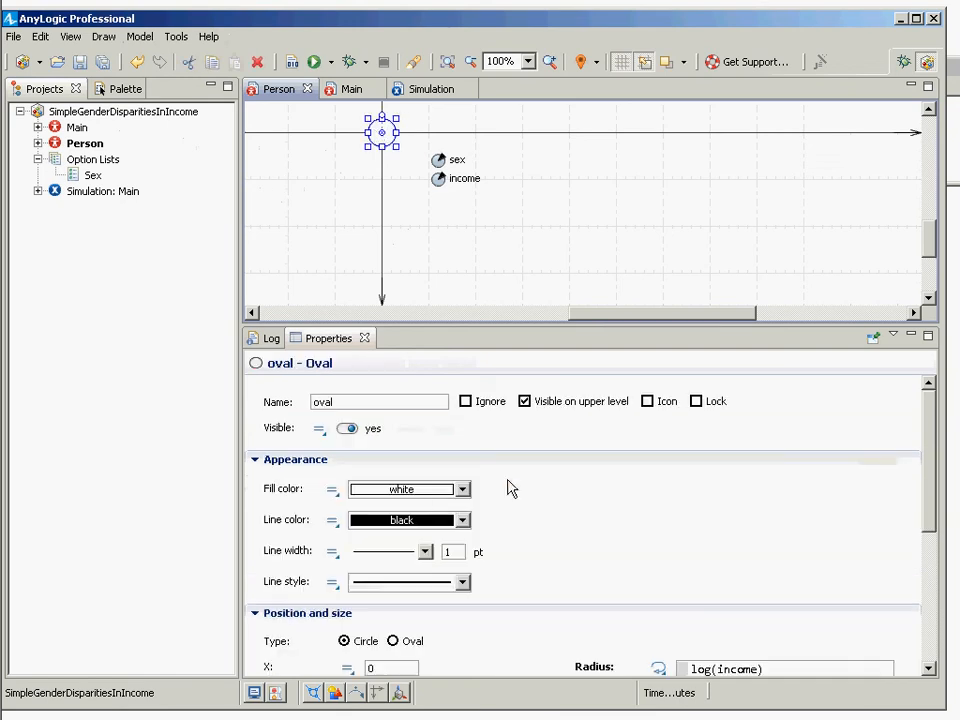
click(334, 494)
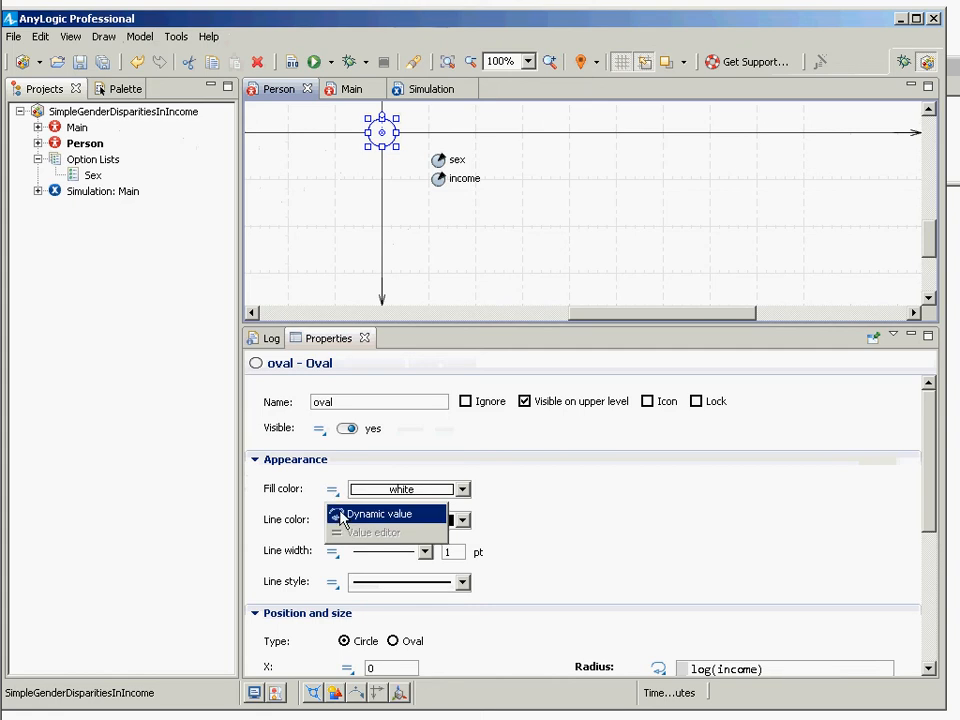
click(337, 501)
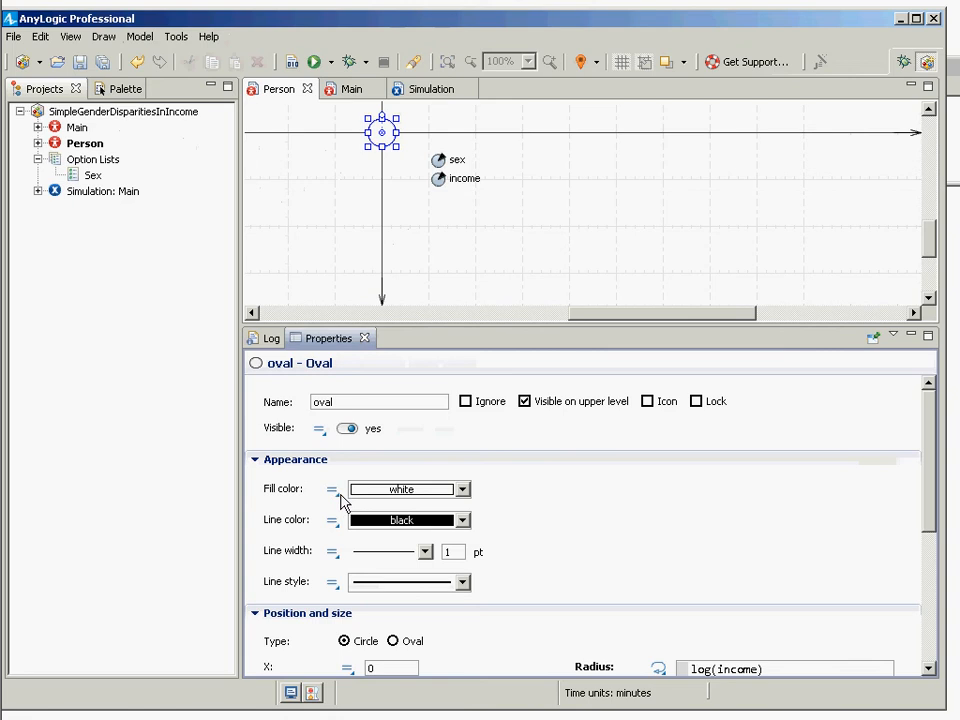
click(334, 494)
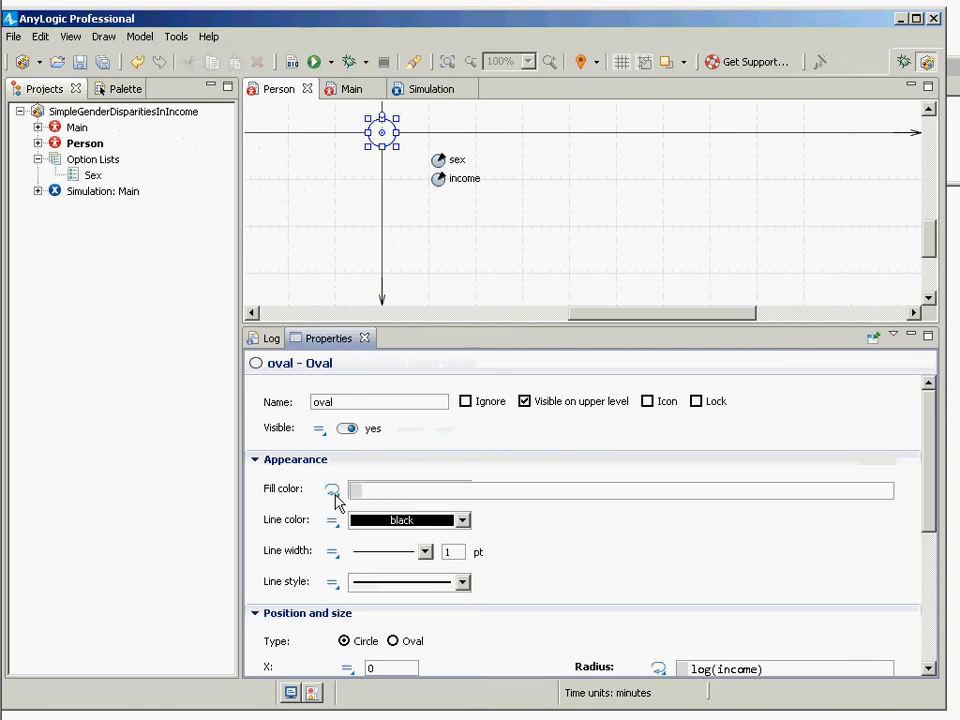
click(334, 494)
click(336, 494)
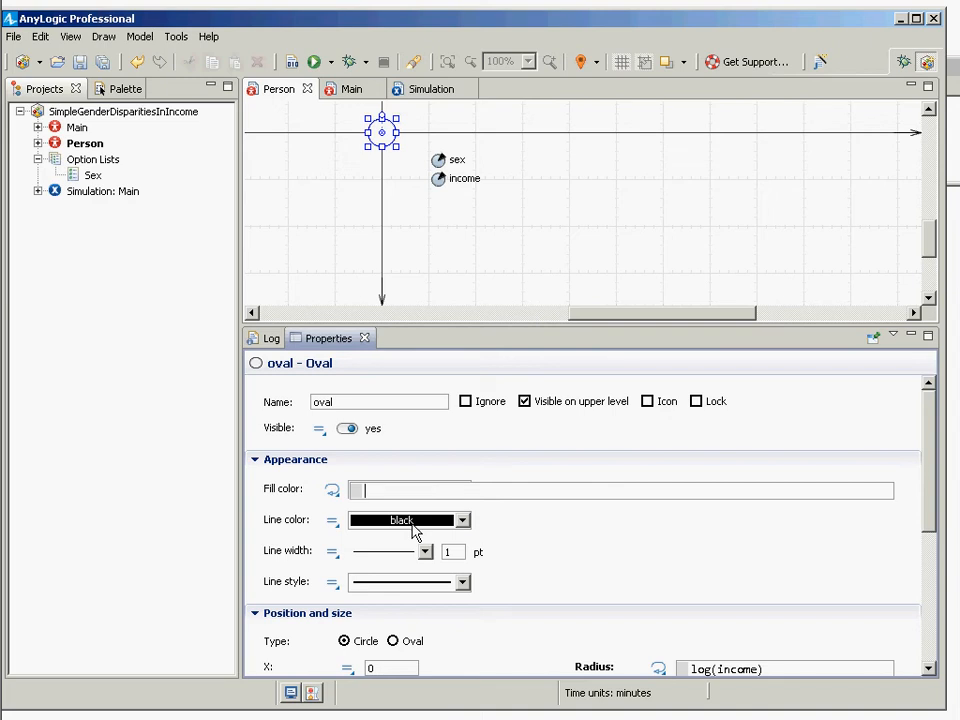
- Enter sex == Male ? GRAY : YELLOW as the circle's dynamic fill color expression
text(sex == Male)
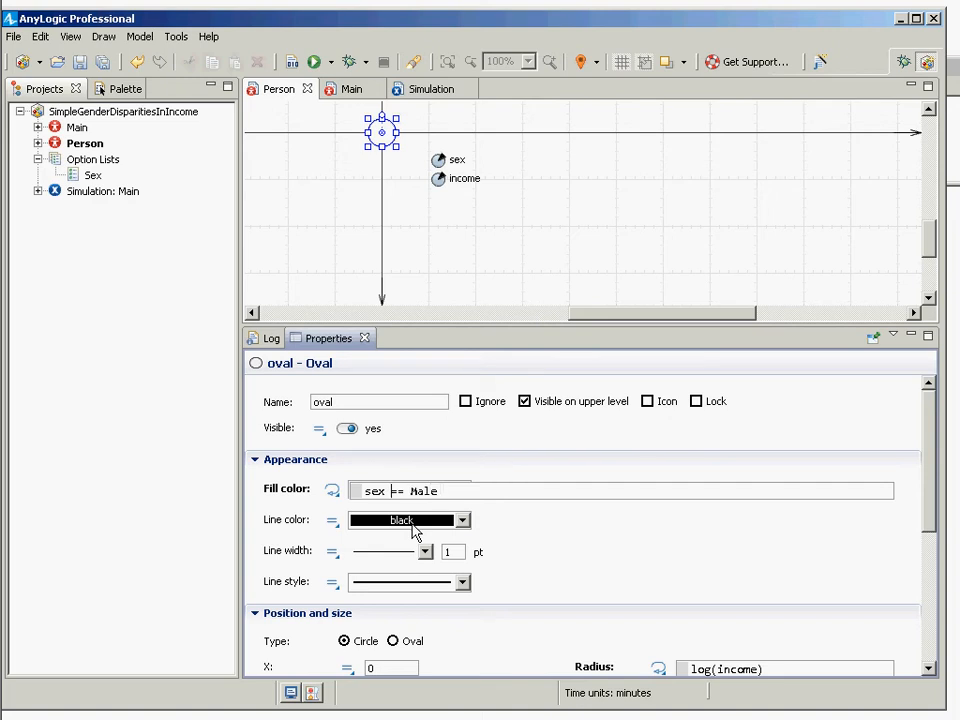
key(ctrl+Left)
key(ctrl+Left)
key(shift+Right)
key(shift+Right)
key(End)
text(? GRAY : YELLOW)
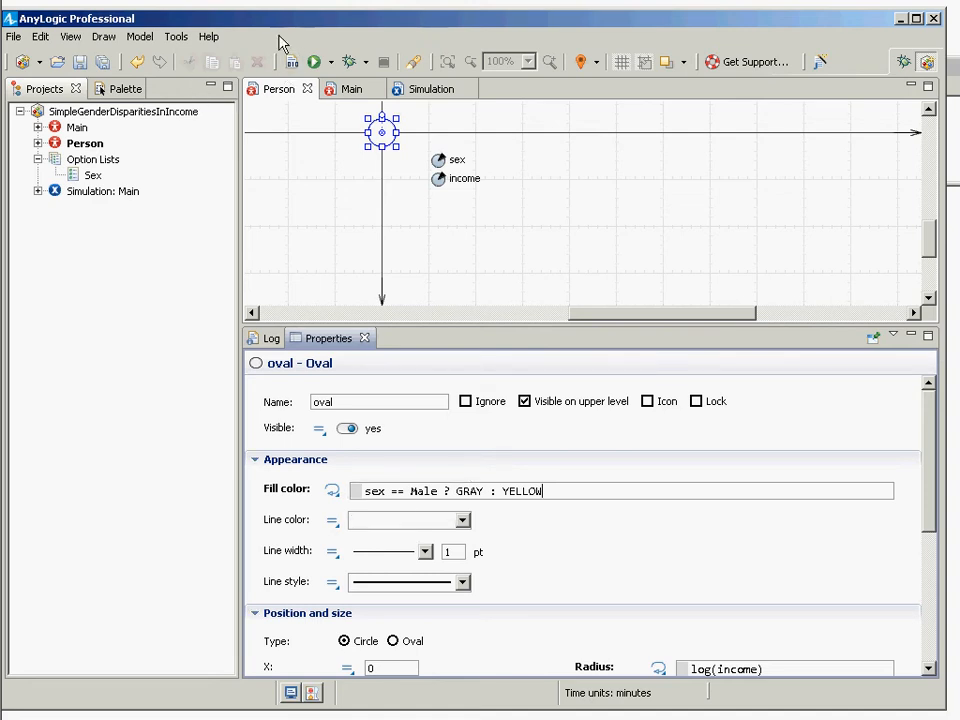
- Rebuild the model and start a new run of the Simulation experiment
click(292, 61)
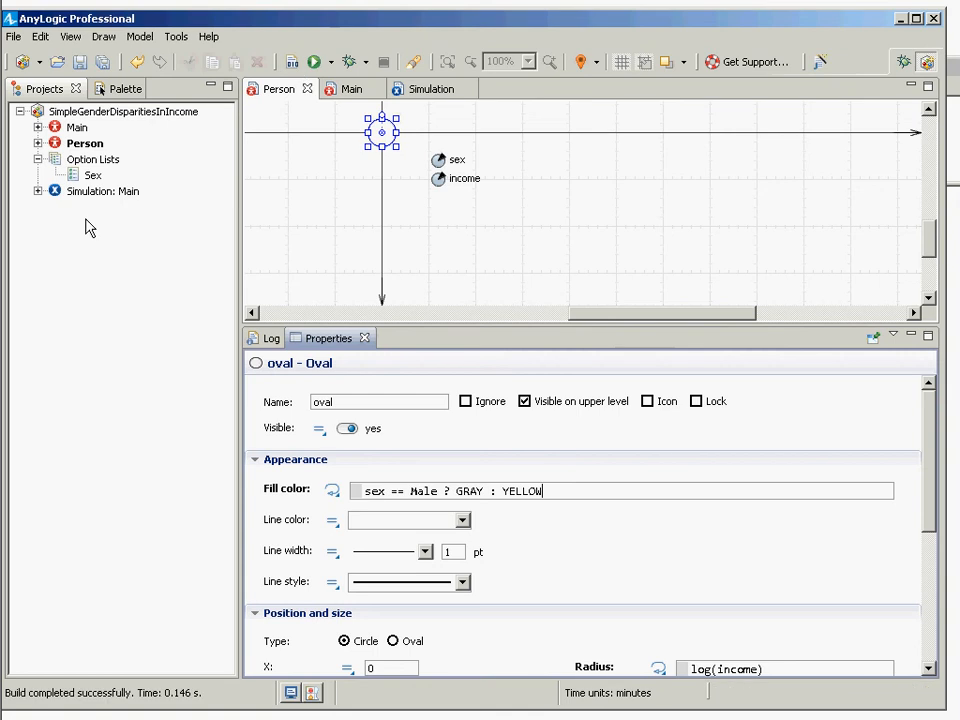
click(90, 191)
right_click(90, 192)
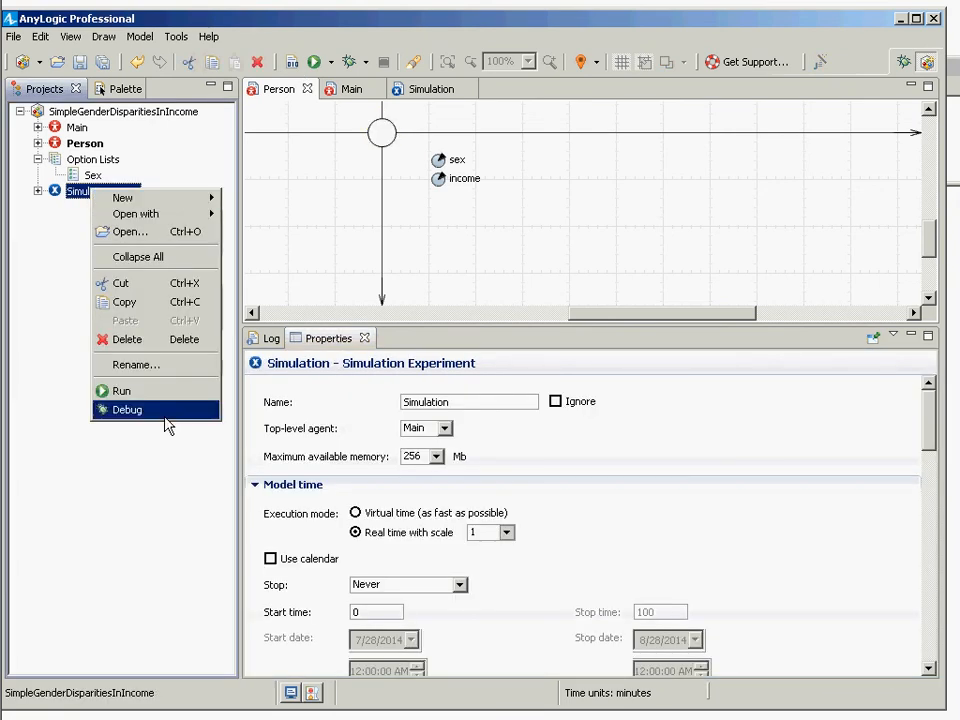
click(124, 390)
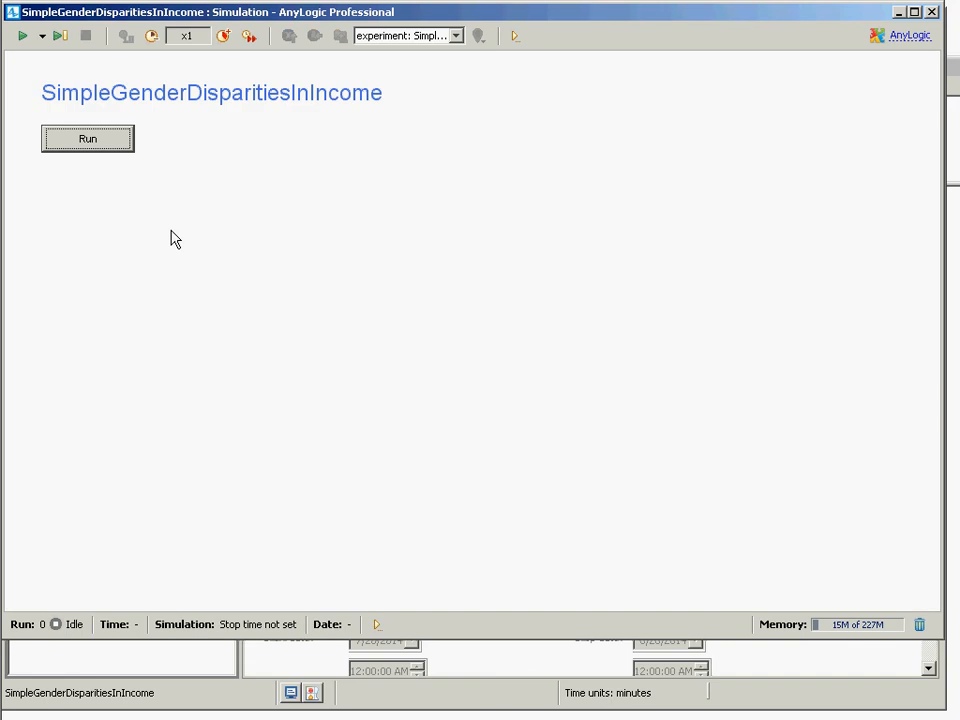
click(104, 144)
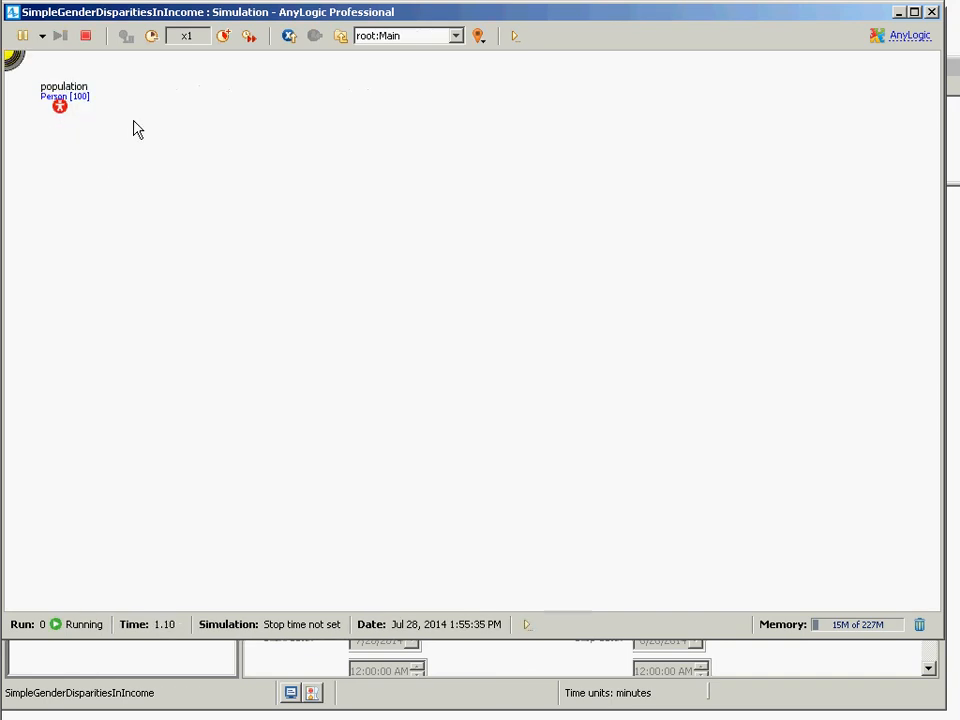
- Examine the circle color, sex and income of the population agents from index 0 to 17, and close the simulation
click(456, 36)
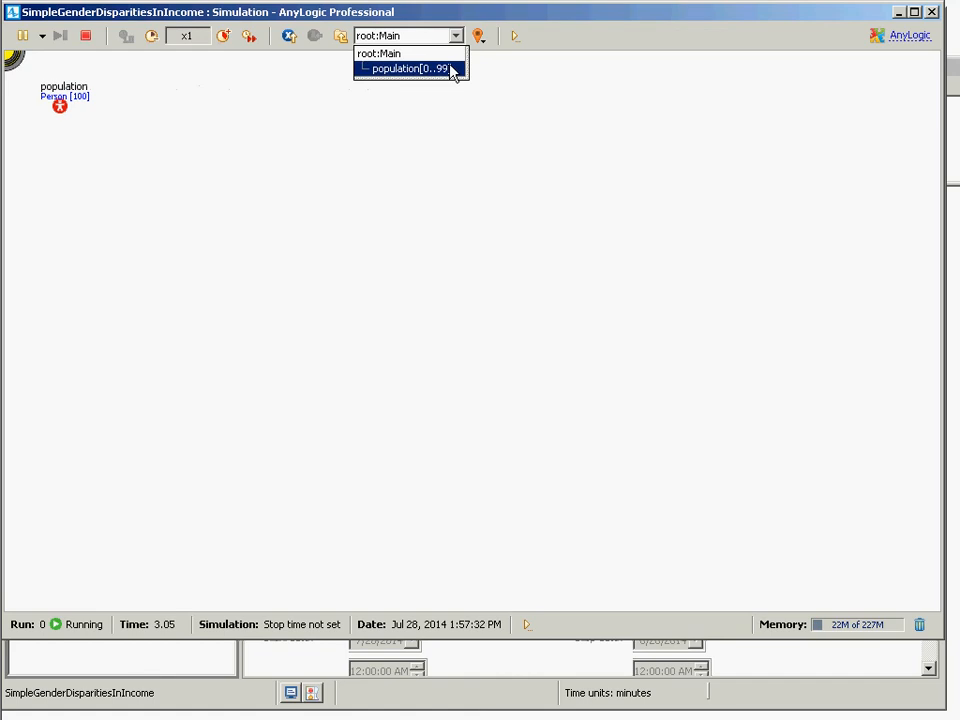
click(448, 69)
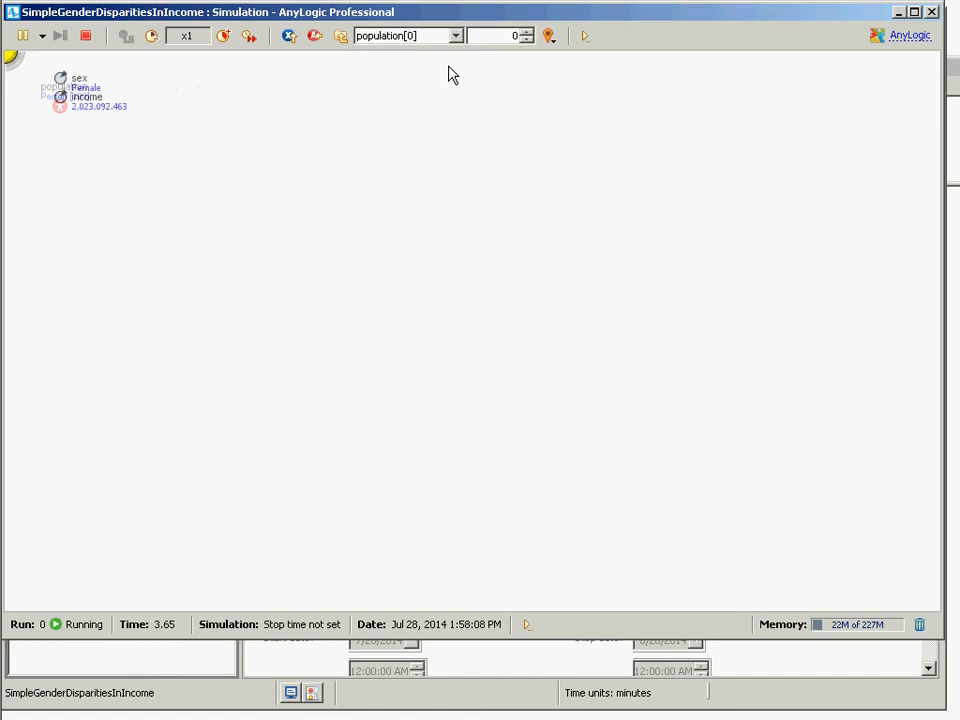
click(527, 32)
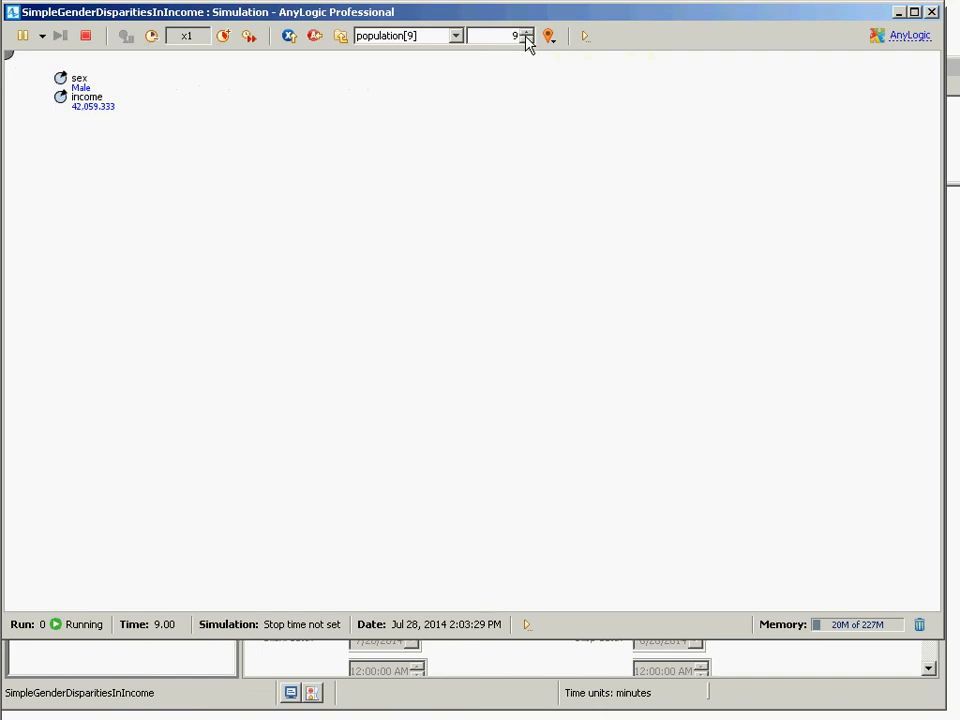
click(527, 31)
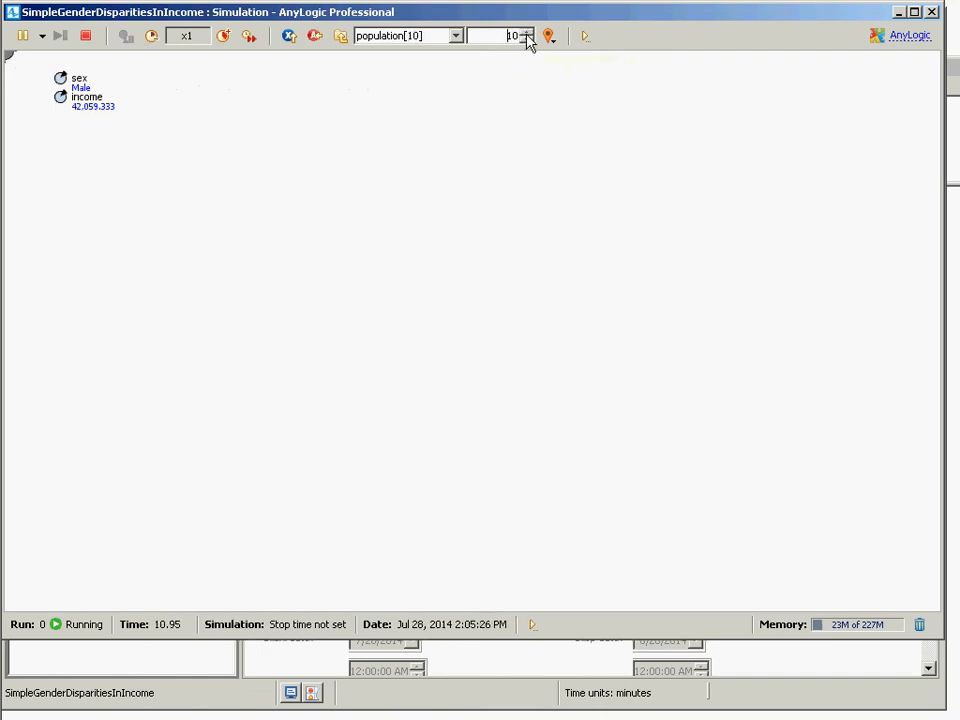
click(528, 31)
click(527, 32)
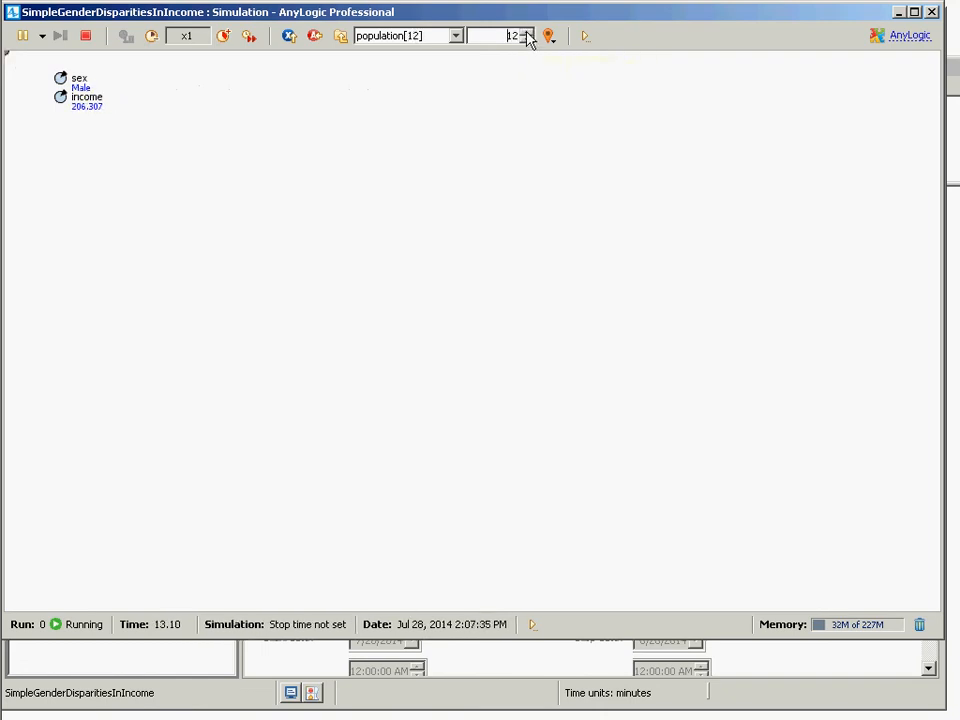
click(527, 32)
click(527, 32)
click(527, 32)
click(527, 32)
click(527, 32)
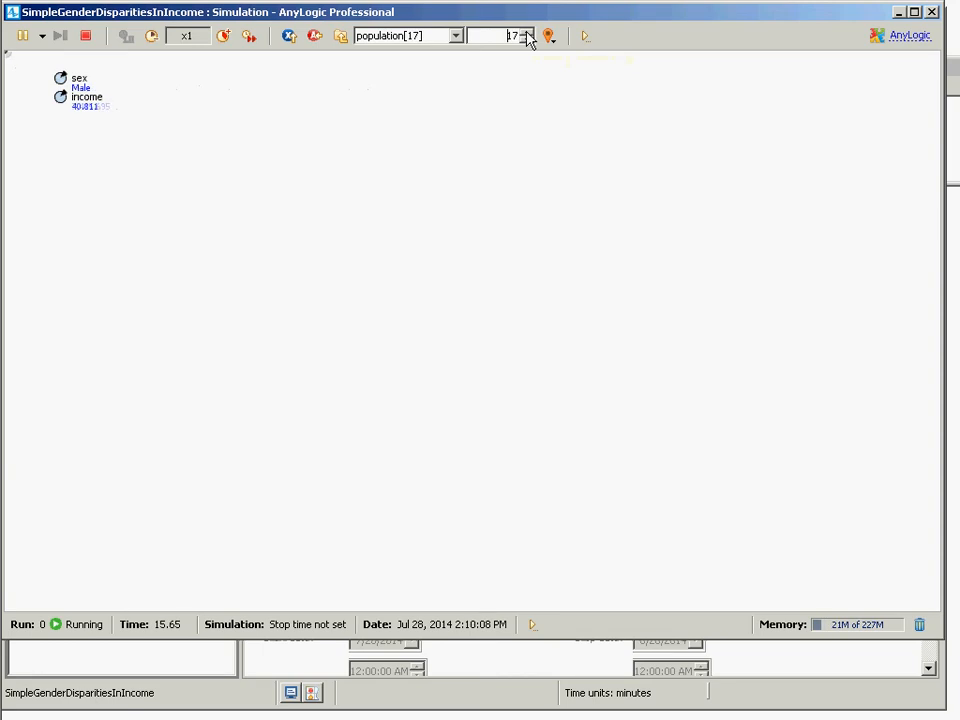
click(931, 13)
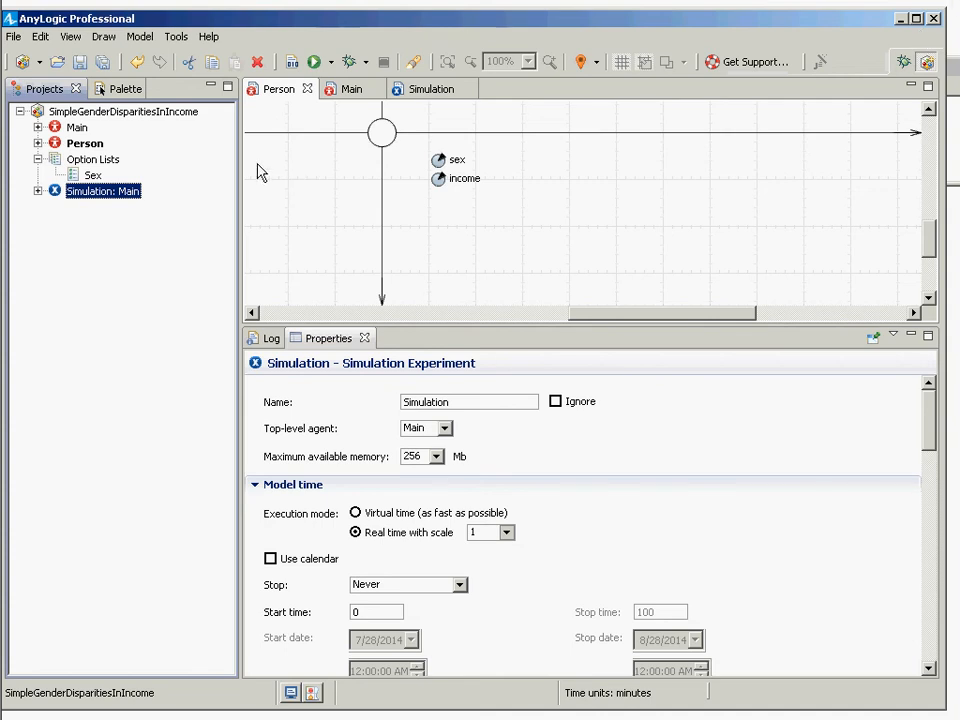
- Examine the Main agent type's environment settings for other agents, including its space dimensions and layout type
click(77, 127)
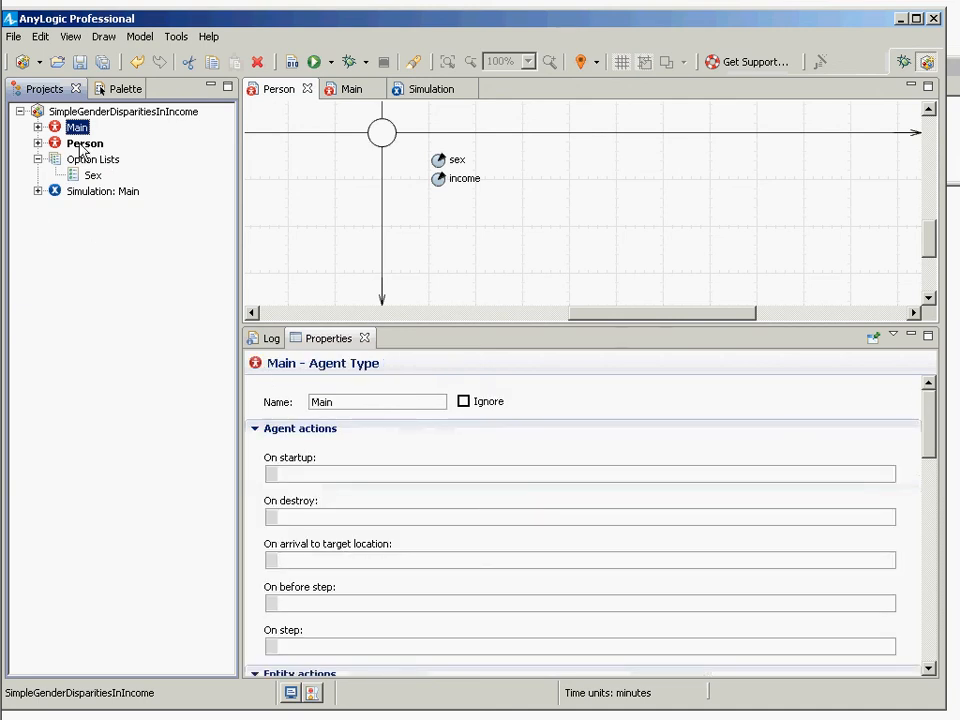
drag(930, 443, 929, 390)
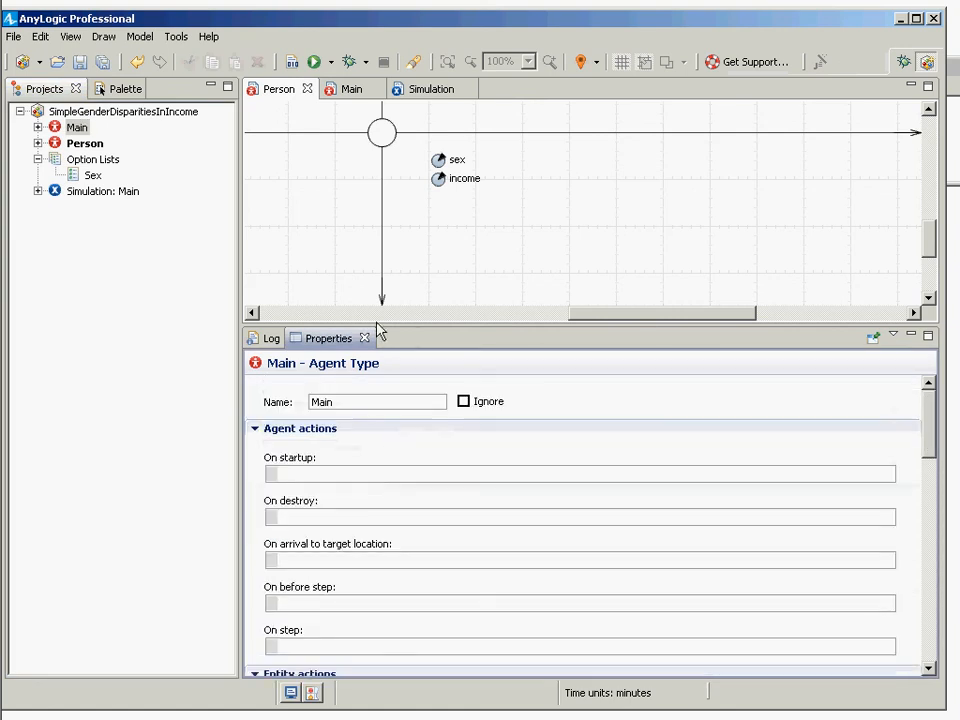
click(52, 130)
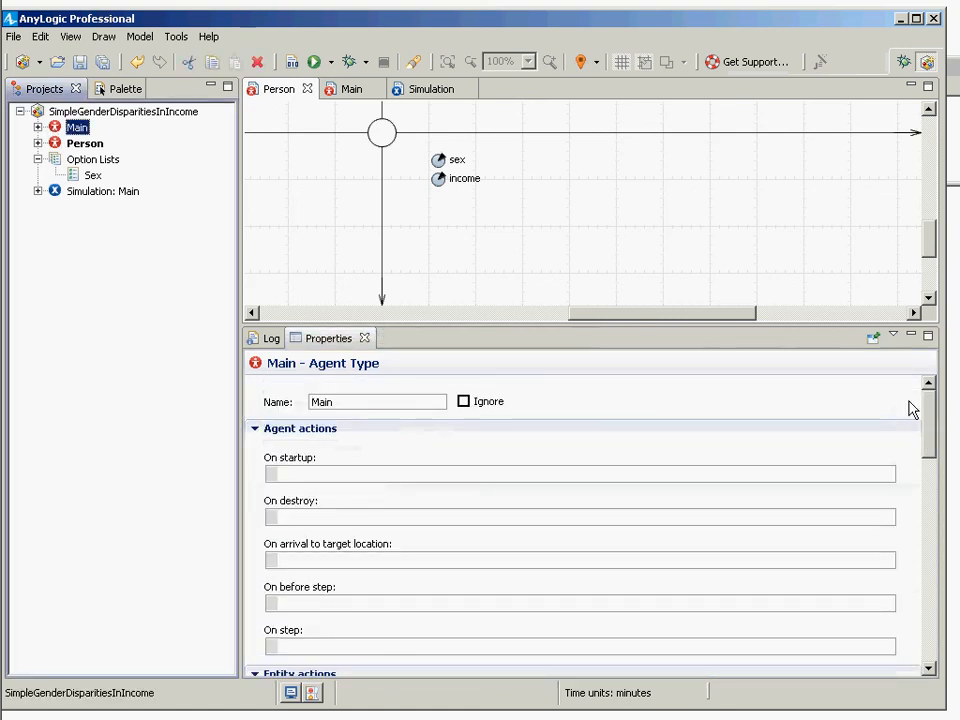
drag(930, 390, 898, 571)
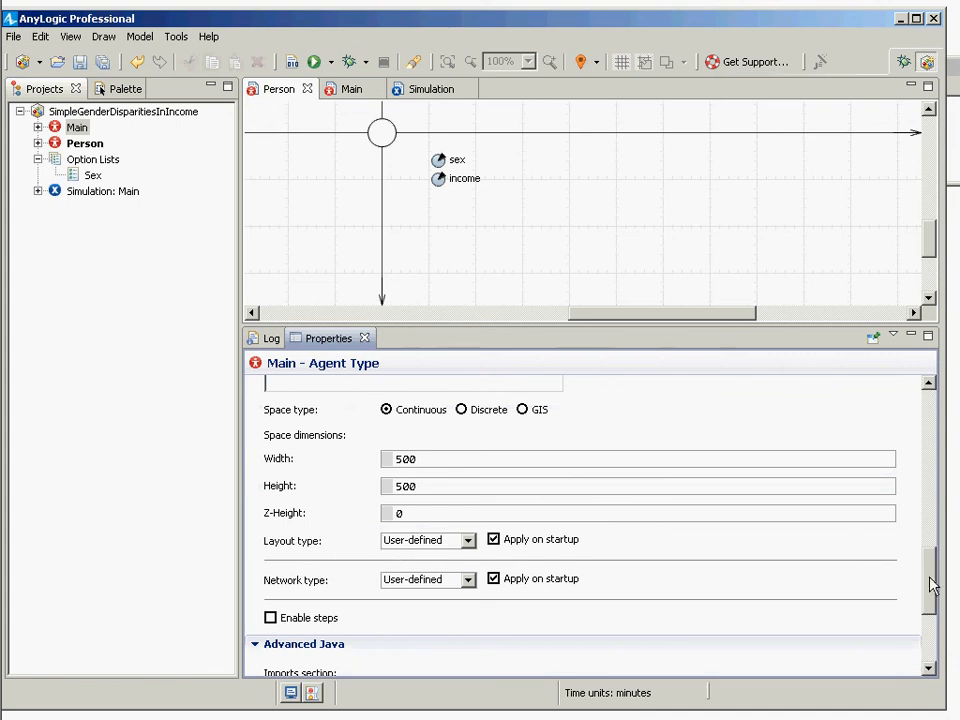
drag(928, 574, 928, 420)
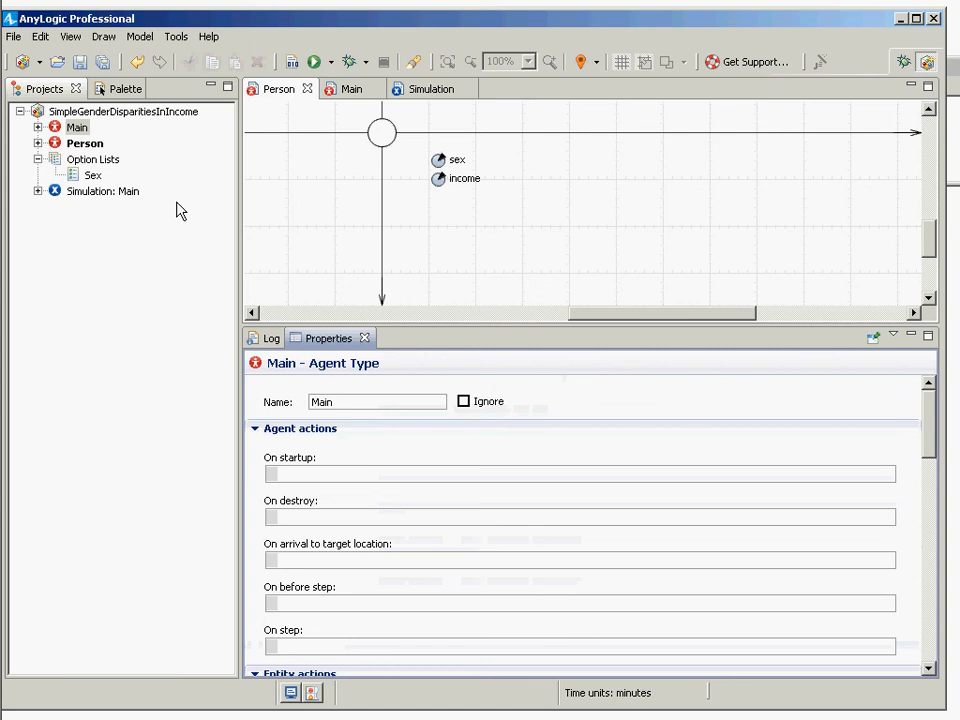
click(68, 130)
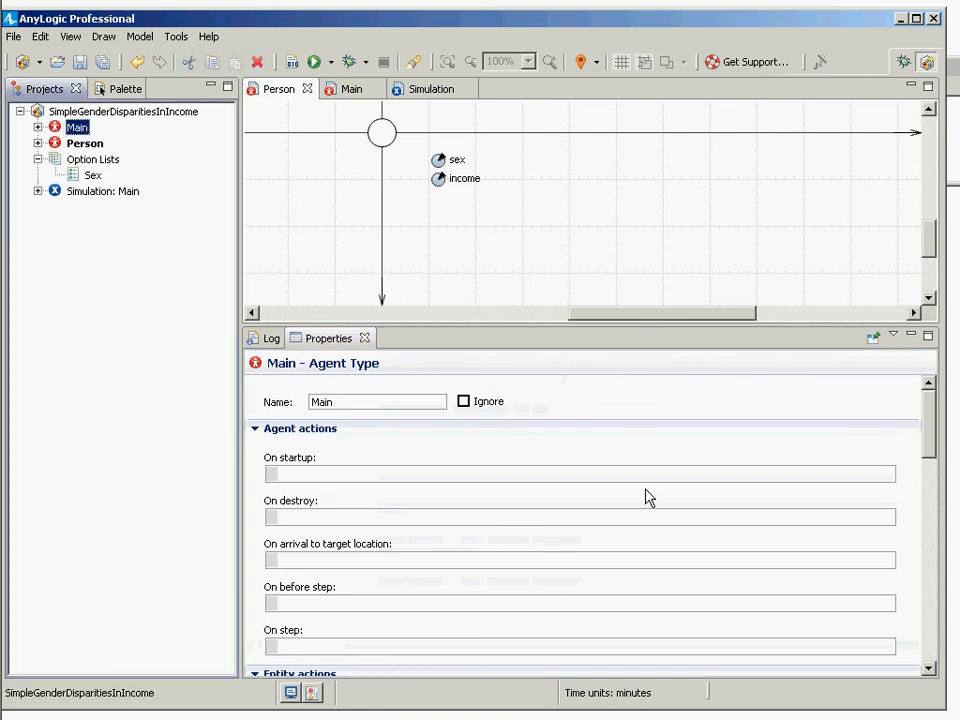
drag(930, 415, 921, 555)
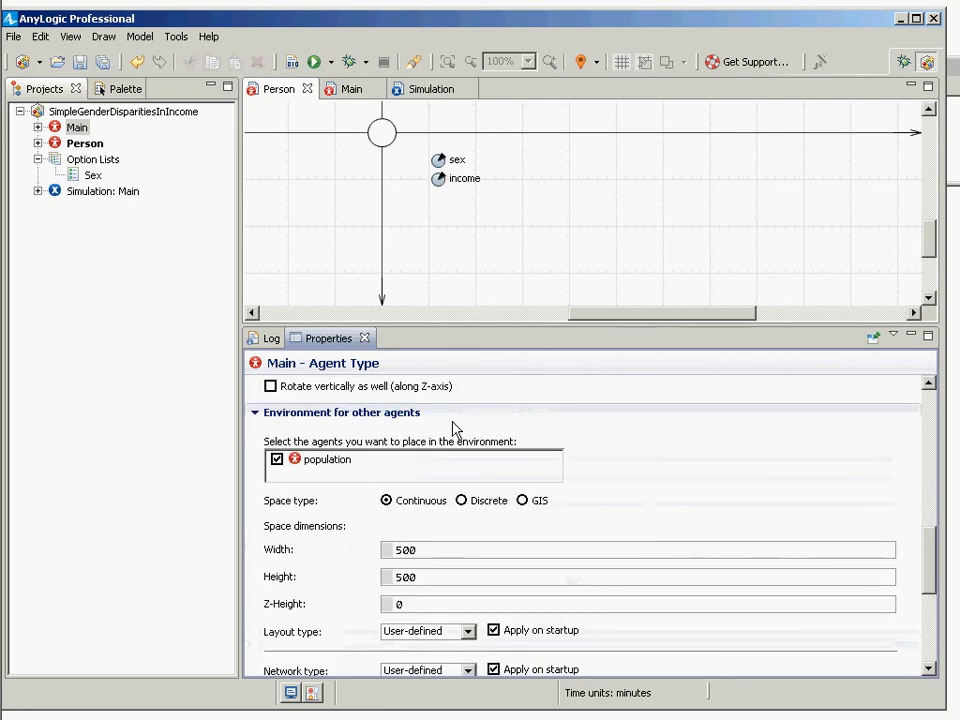
scroll(463, 557, down, 1)
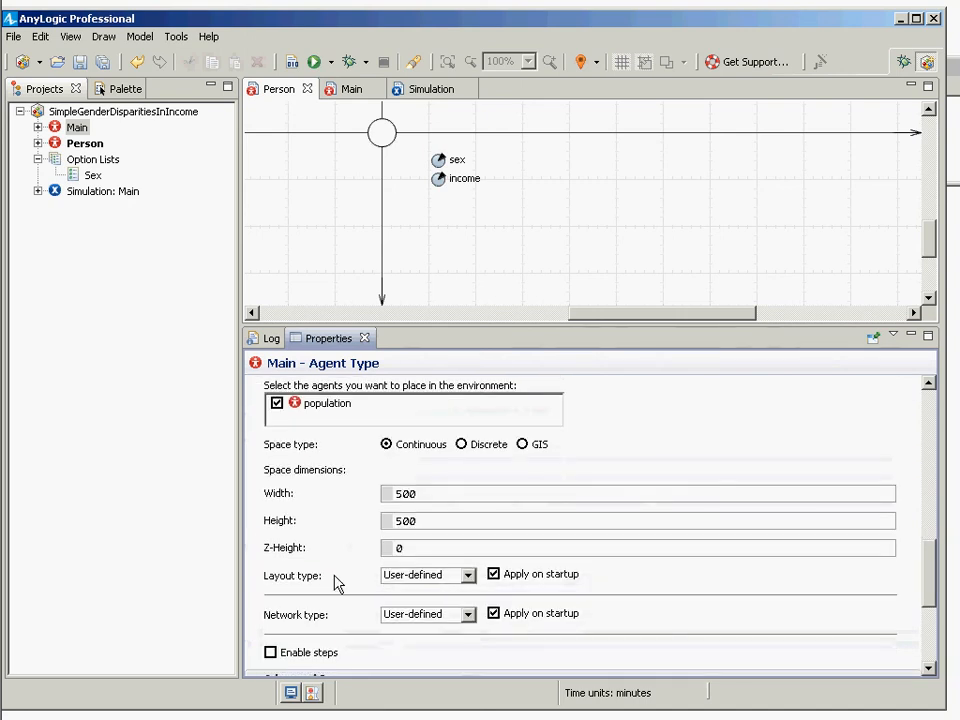
- Set the layout type of Main's environment for other agents to Random and save the model
click(467, 576)
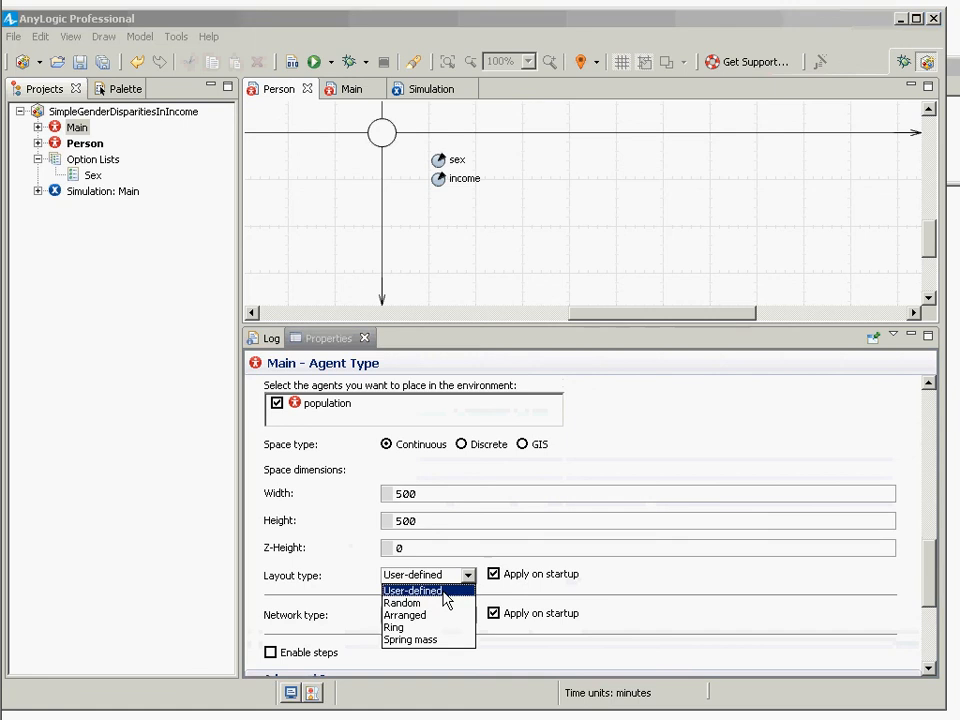
click(438, 604)
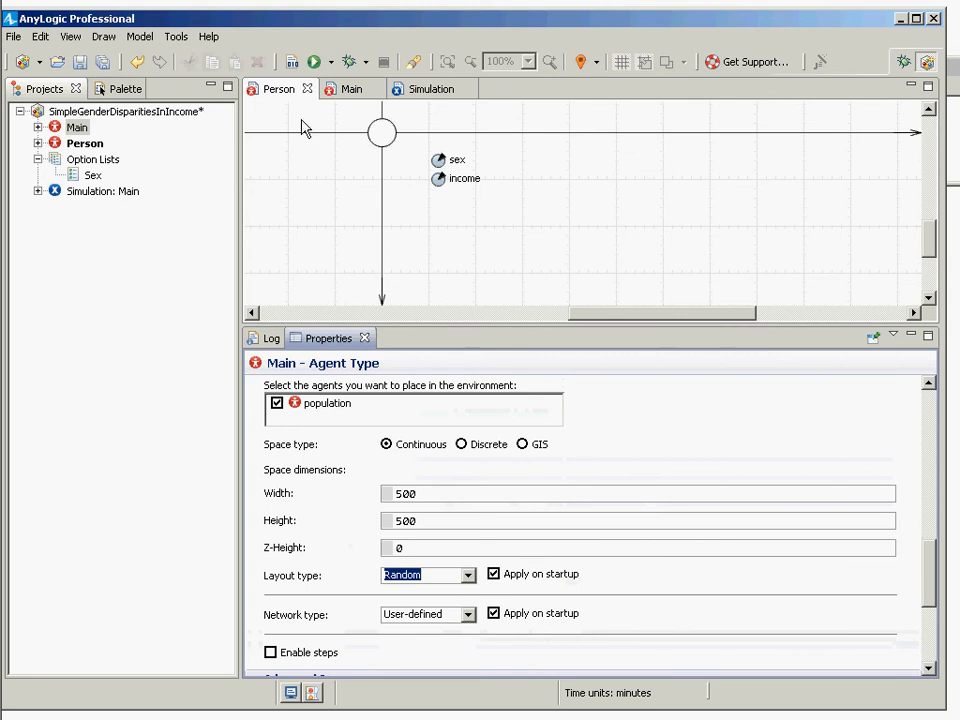
click(83, 116)
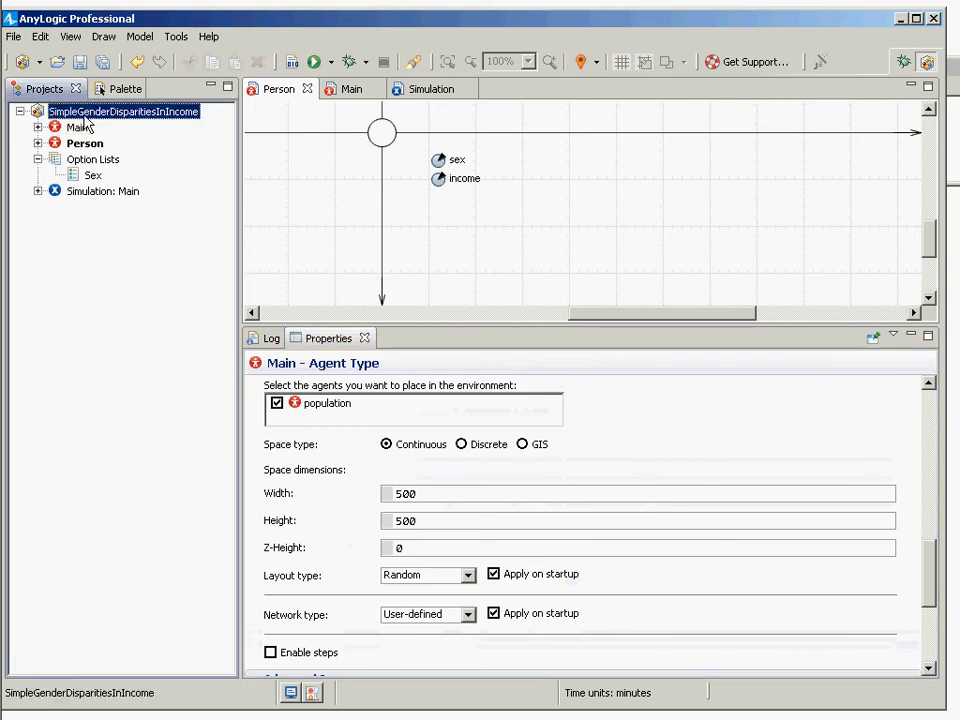
click(64, 128)
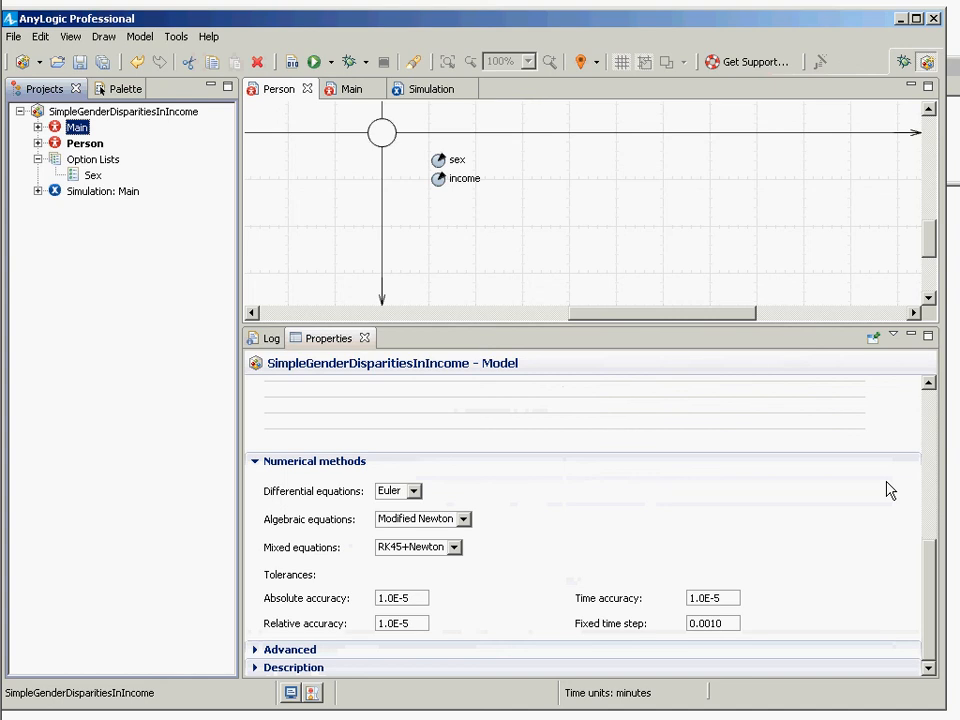
drag(928, 484, 922, 547)
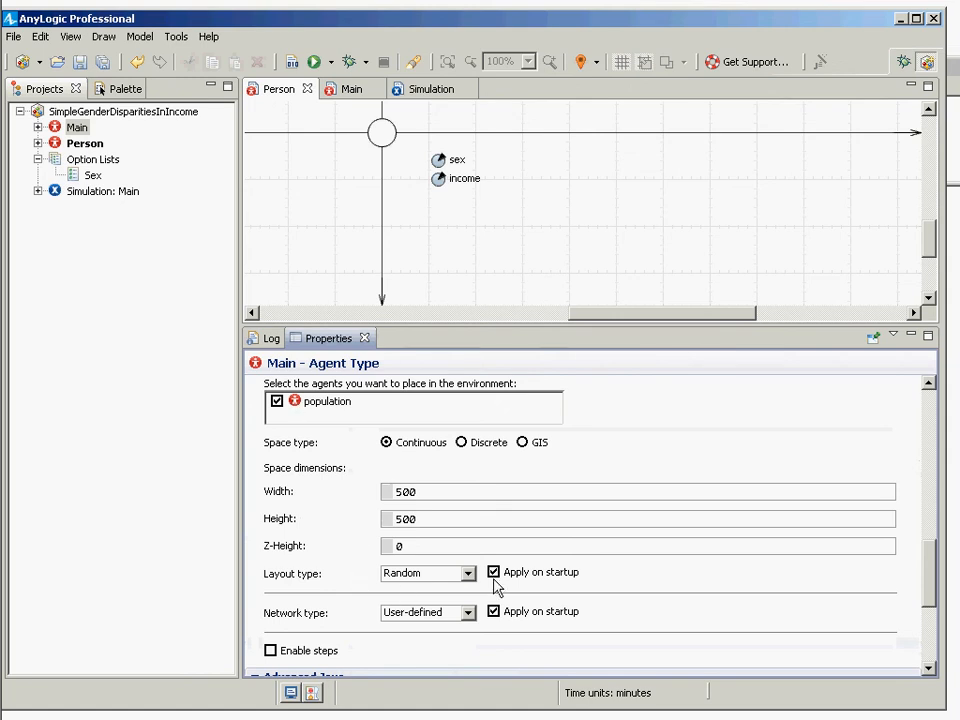
click(468, 574)
key(ctrl+s)
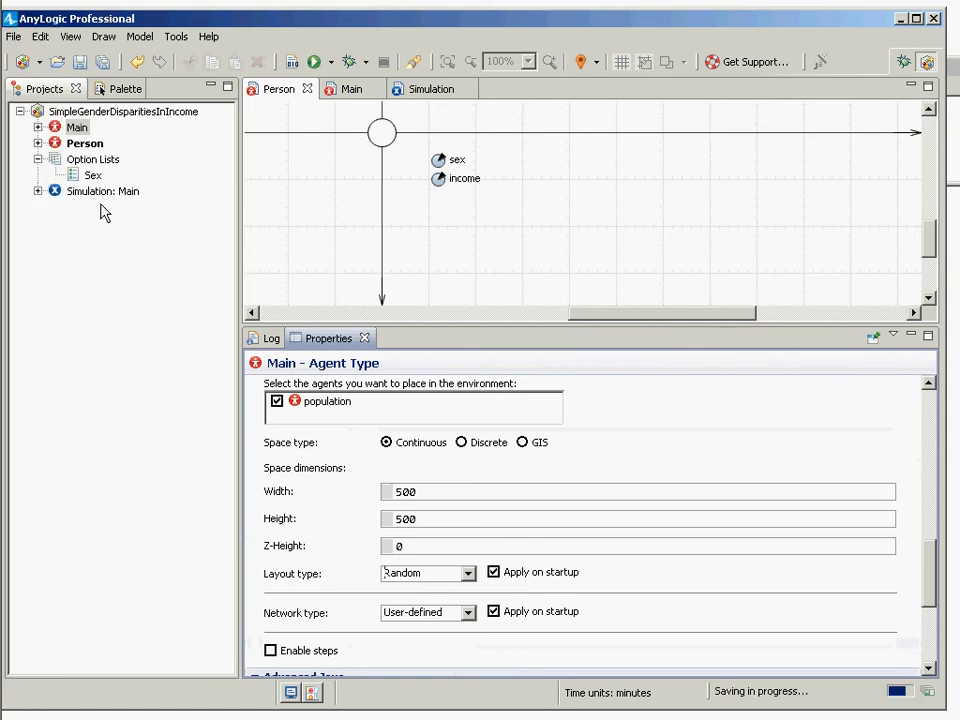
- Build the model and start a new run of the Simulation experiment
click(104, 192)
right_click(104, 196)
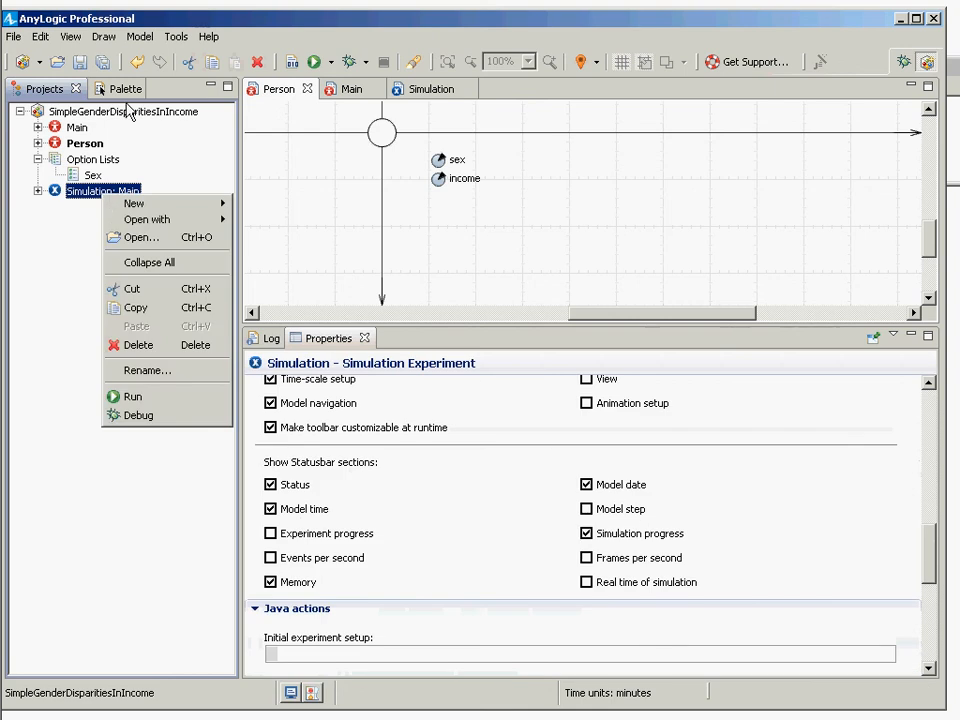
key(Escape)
click(292, 66)
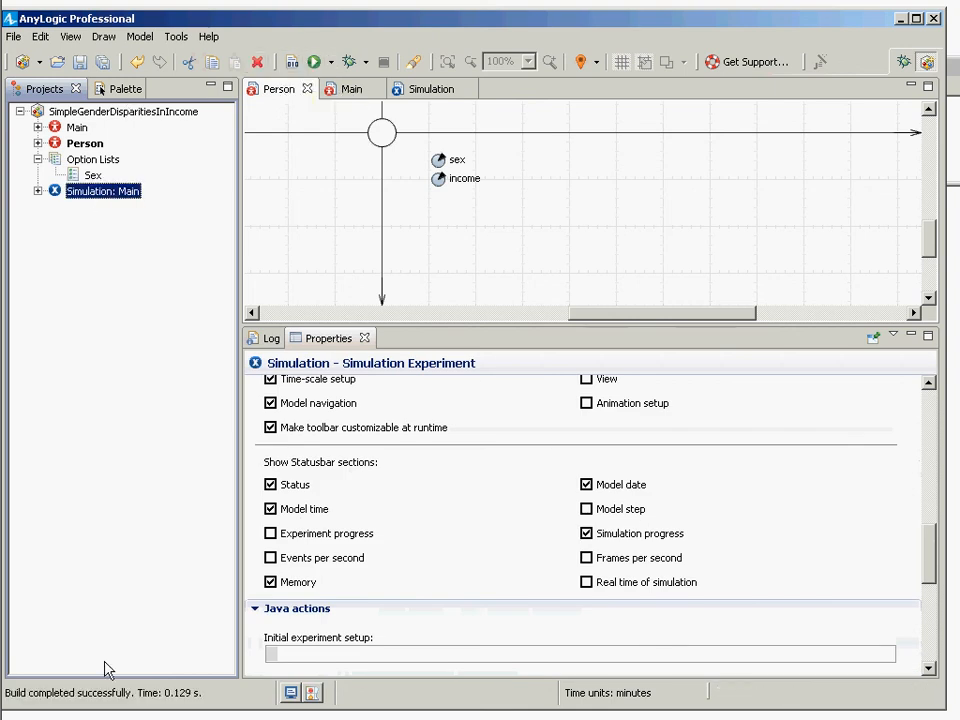
right_click(97, 193)
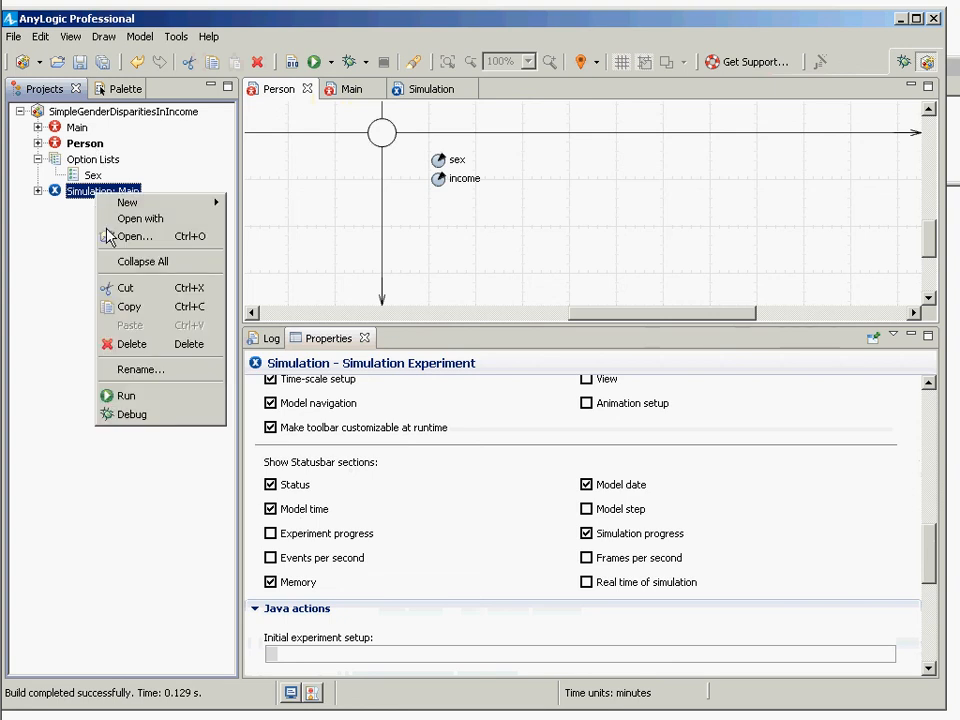
click(76, 394)
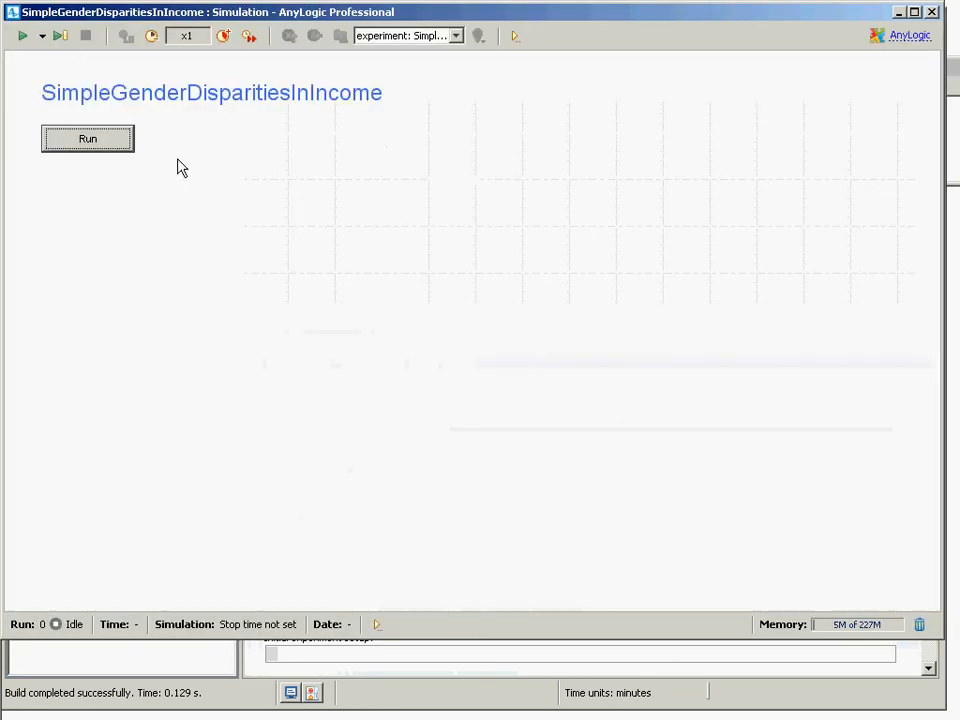
click(124, 139)
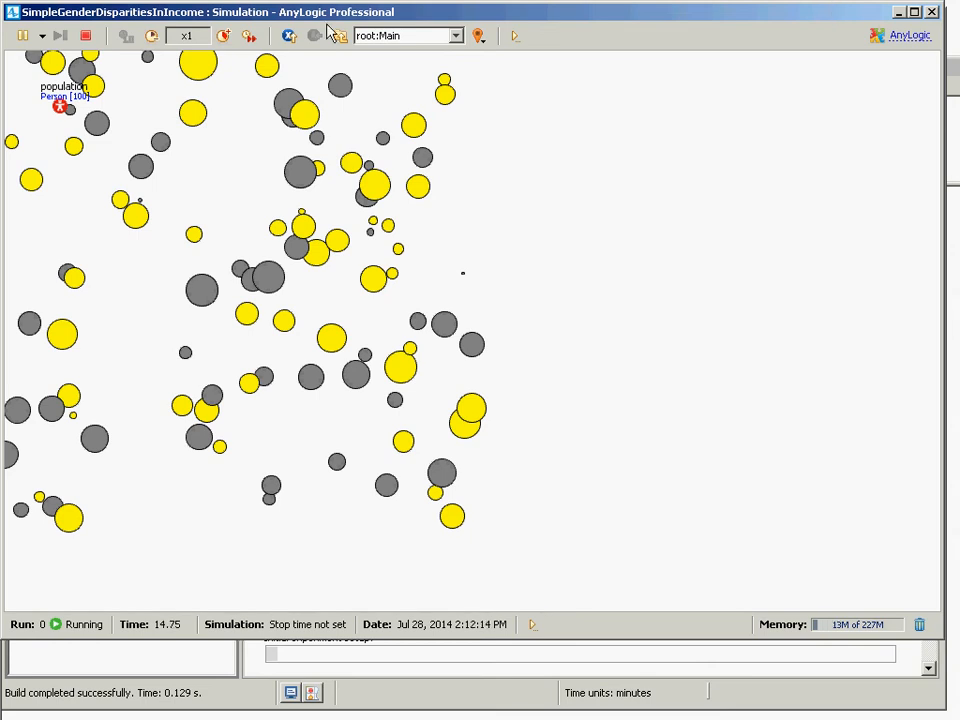
- Examine the sex and income of population agents 0 to 2, return to Main's animation, and close the simulation
click(401, 37)
click(424, 68)
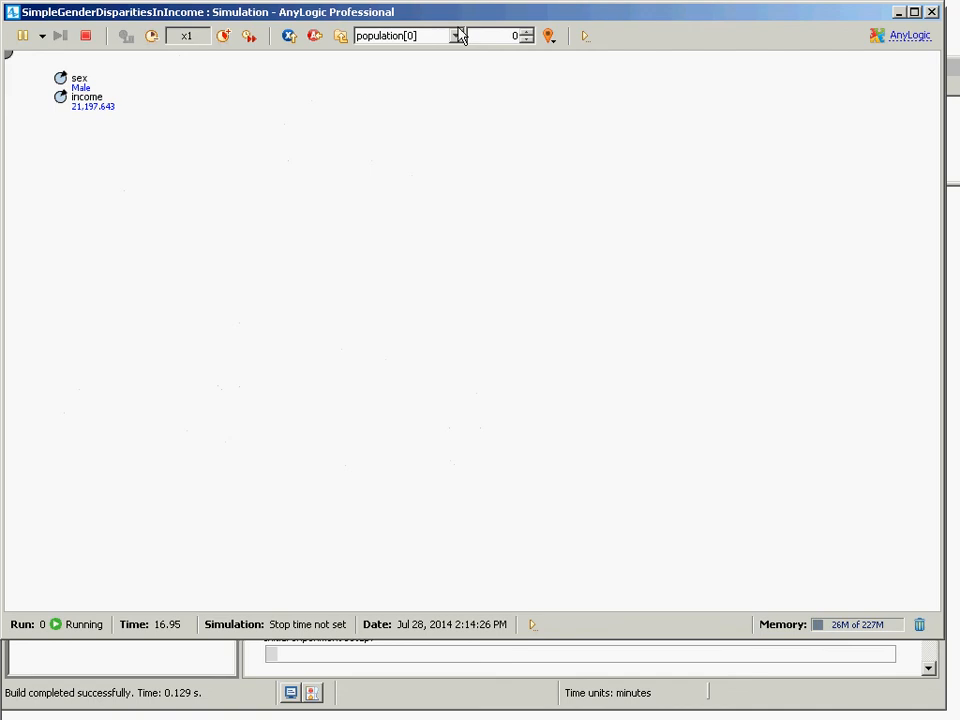
click(526, 32)
click(526, 32)
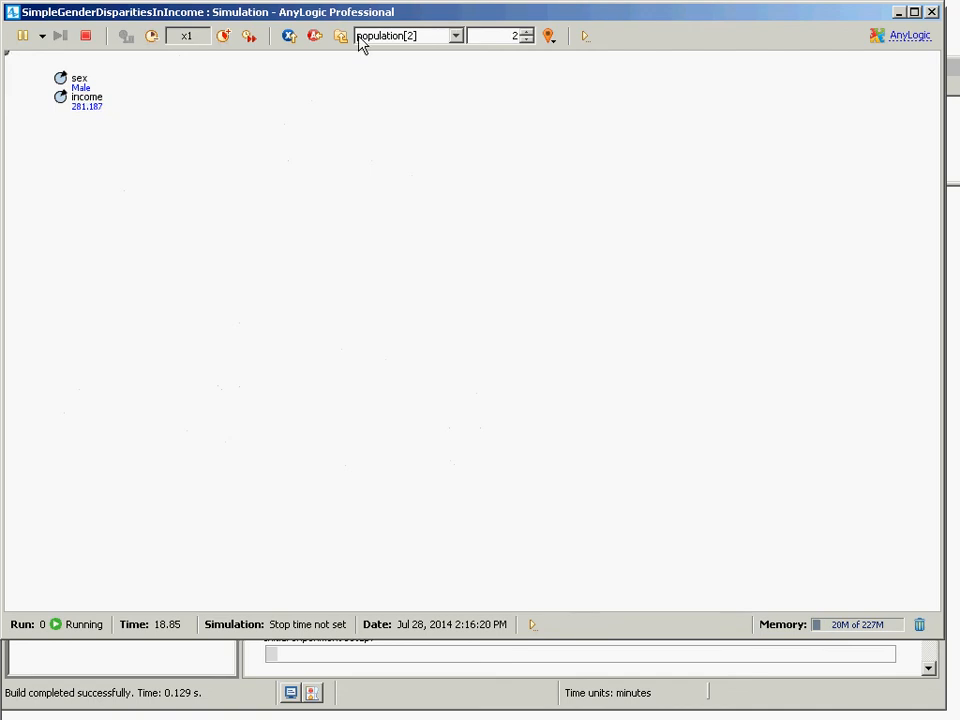
click(340, 36)
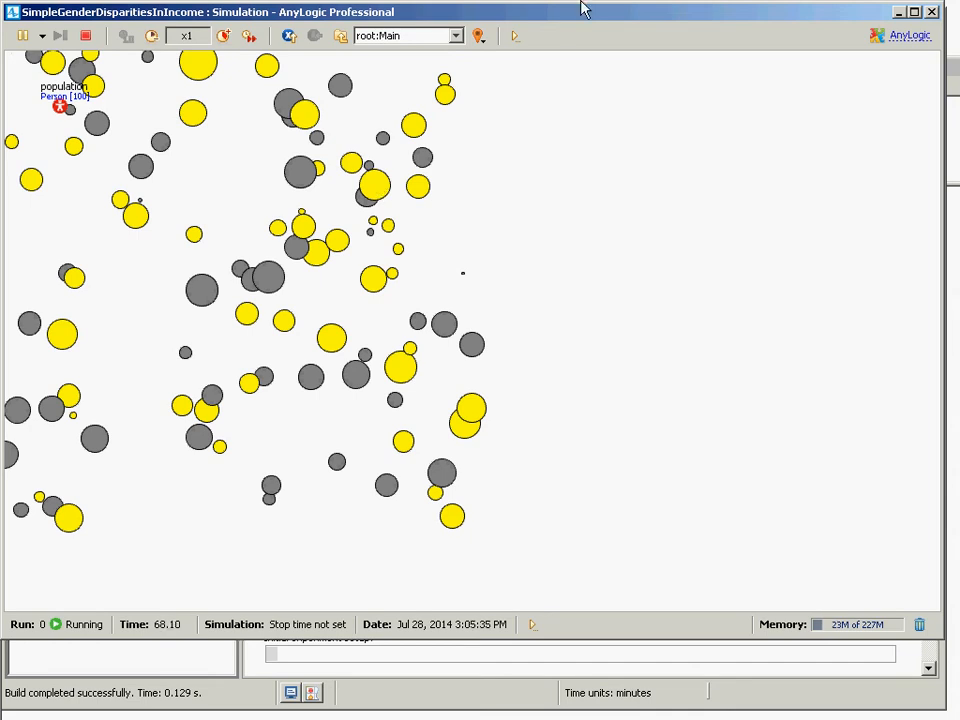
click(932, 13)
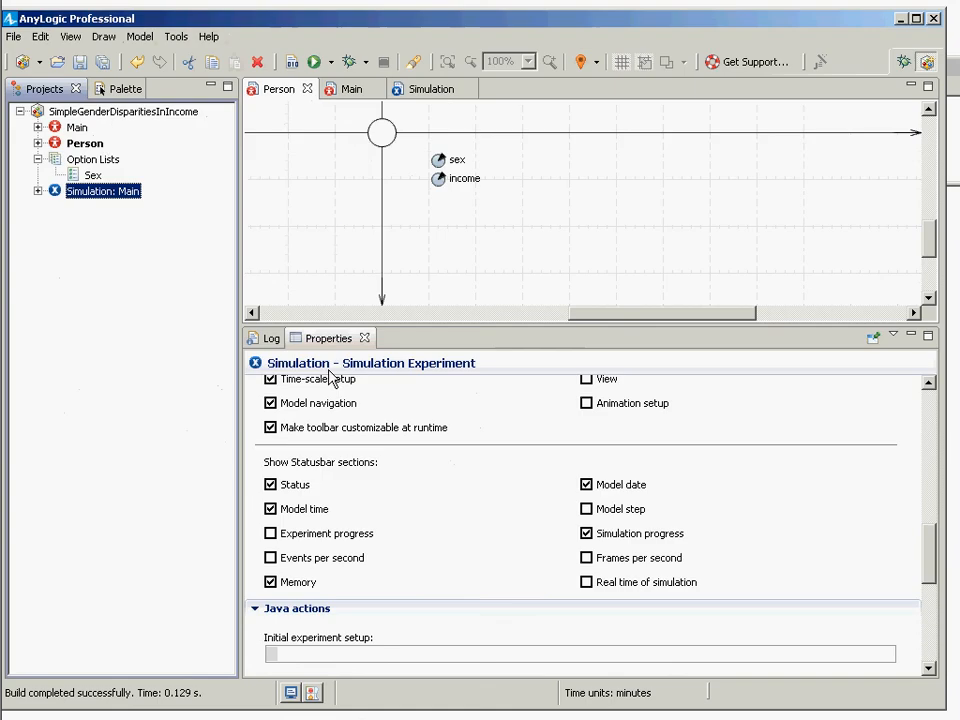
- Examine Main's environment for other agents and the movement and parameter settings of the Person agent type
click(78, 128)
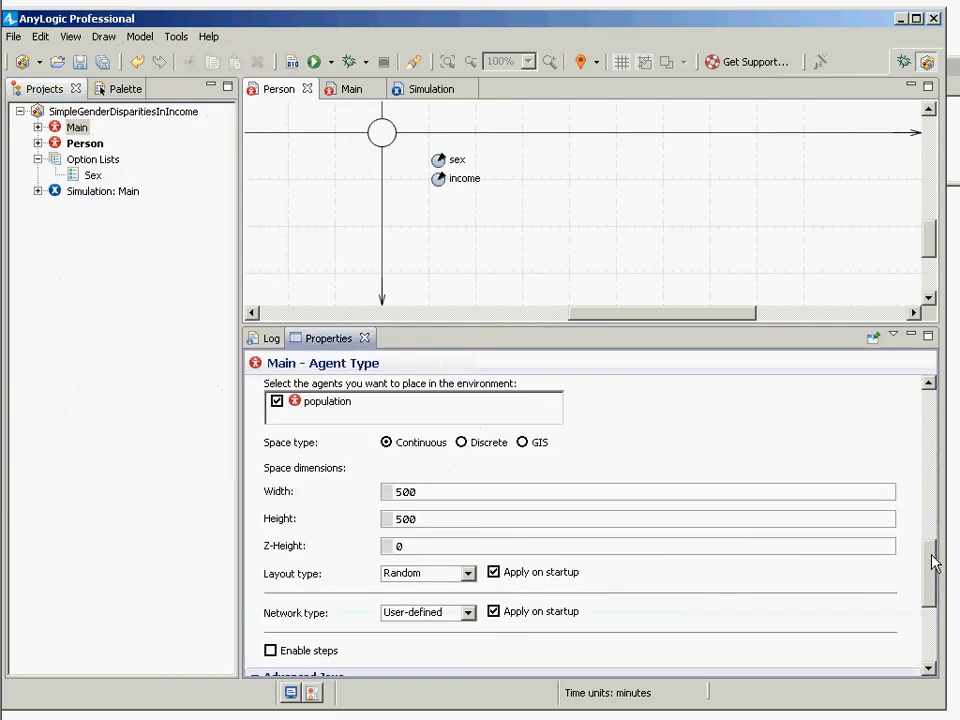
mouse_move(931, 563)
mouse_down()
mouse_move(936, 596)
mouse_move(938, 555)
mouse_up()
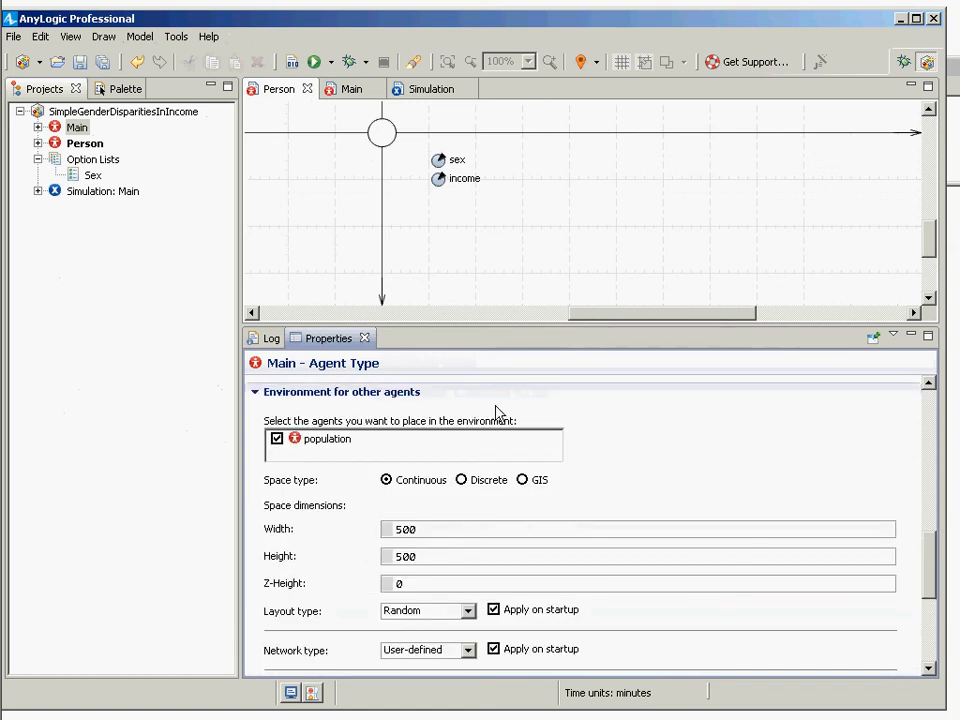
click(82, 124)
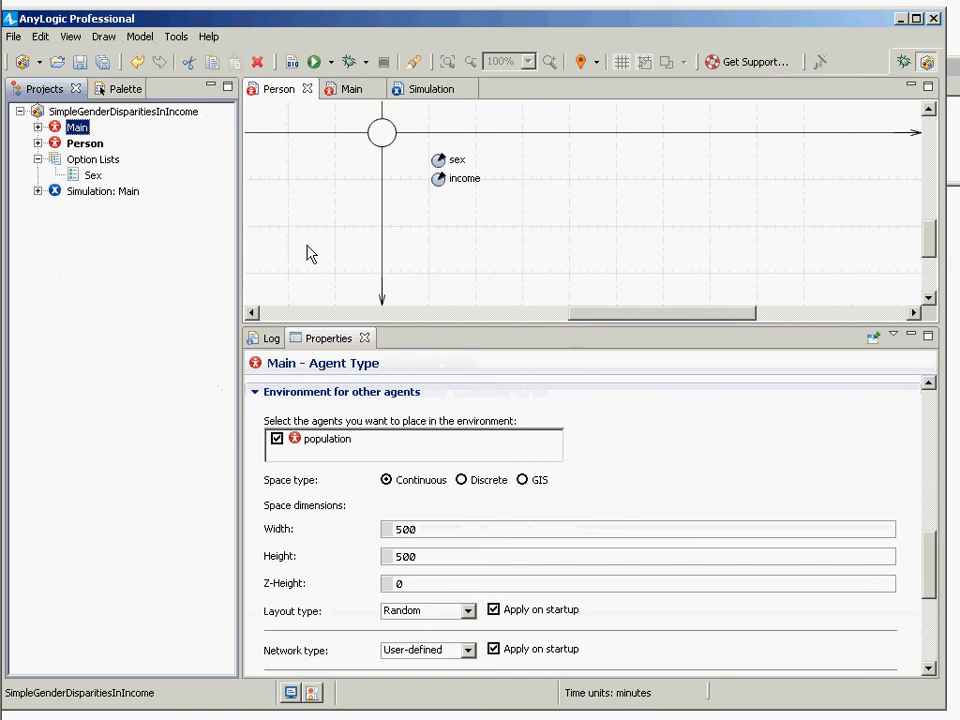
click(100, 147)
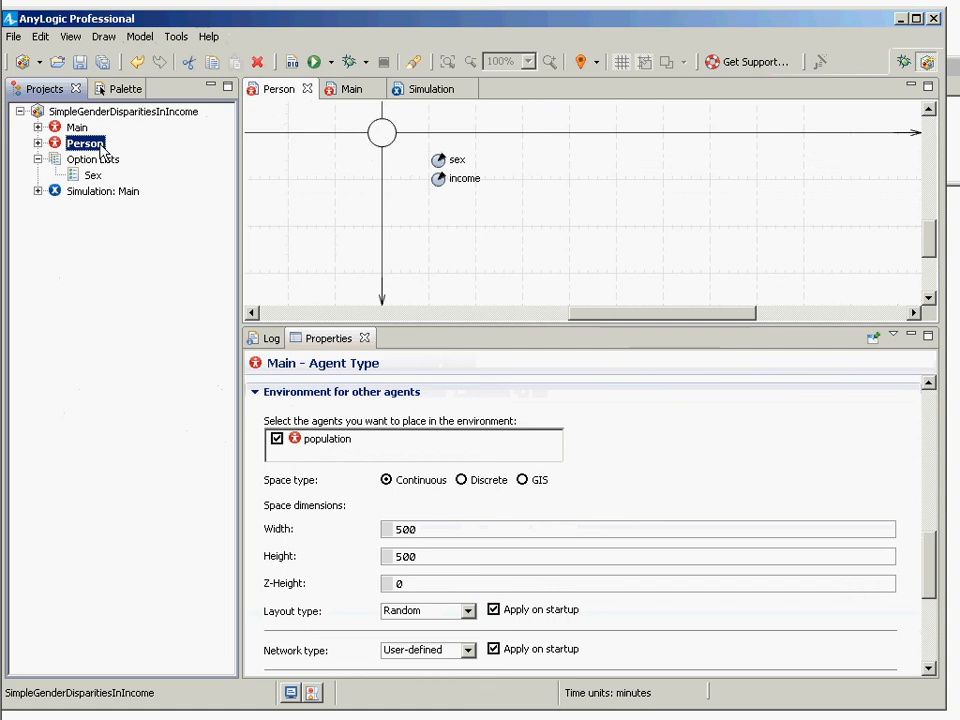
click(912, 552)
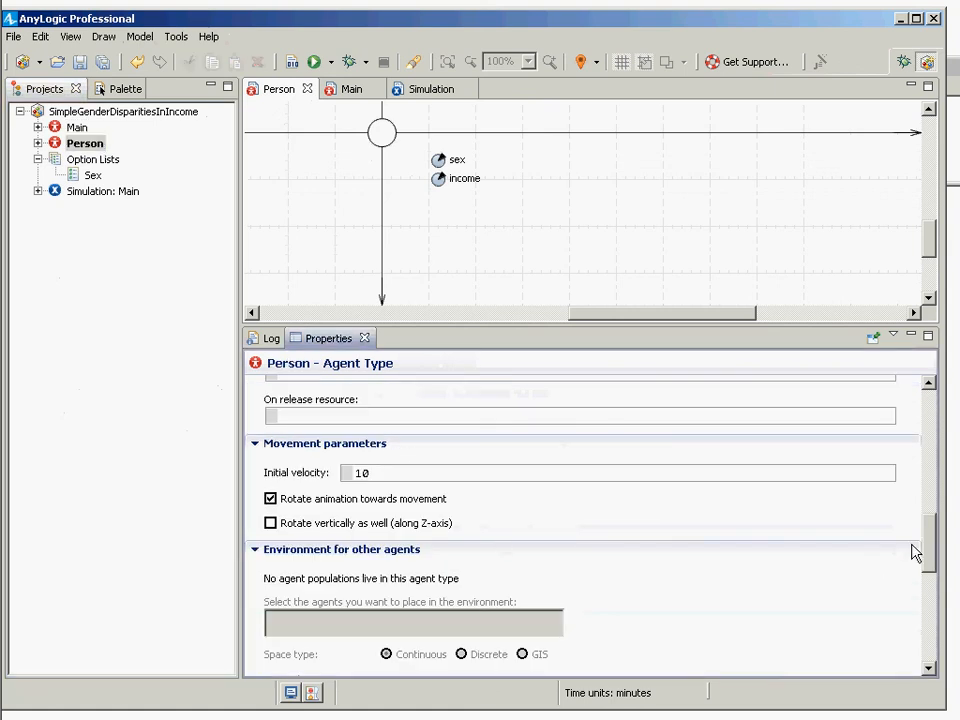
drag(928, 553, 948, 410)
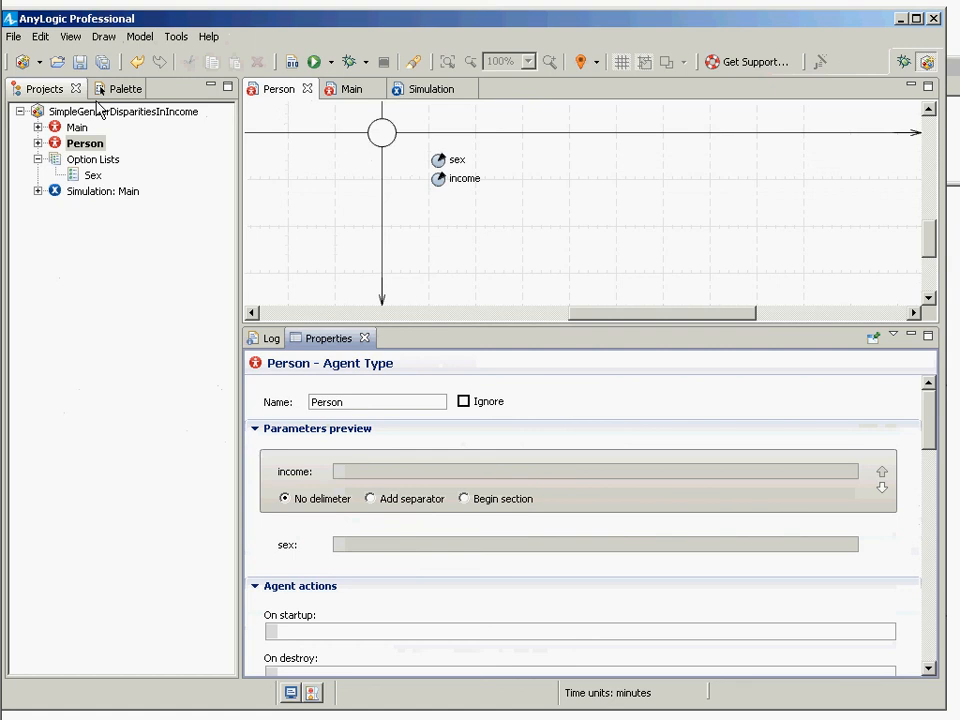
- Set Main's population agents to be placed in the specified point (x, y, z) as their initial location
click(38, 127)
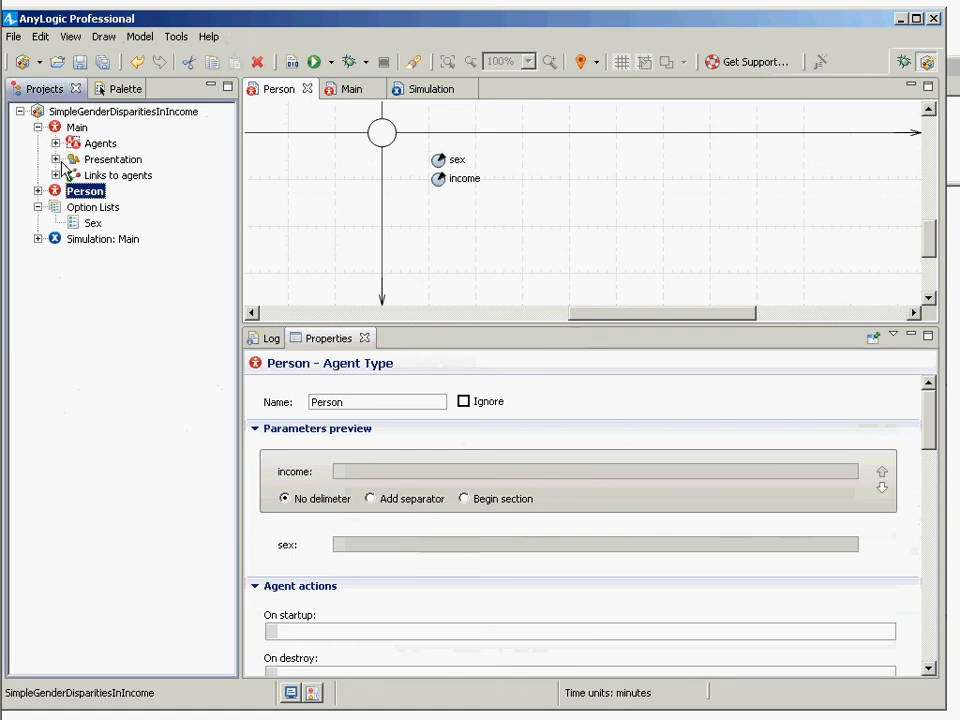
click(56, 143)
click(125, 159)
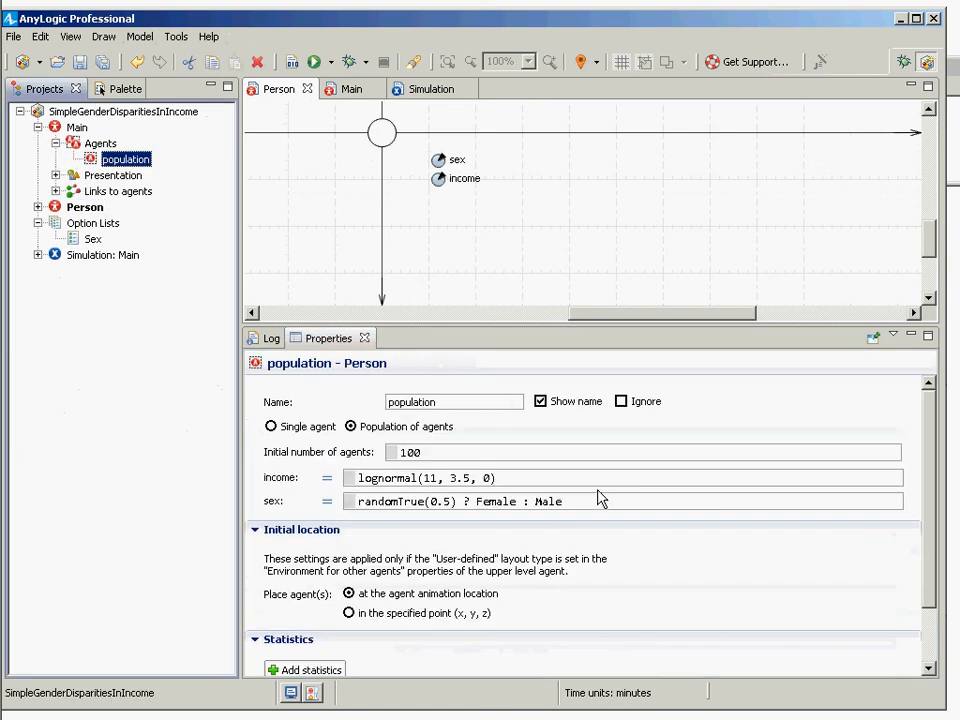
click(930, 499)
drag(930, 499, 930, 547)
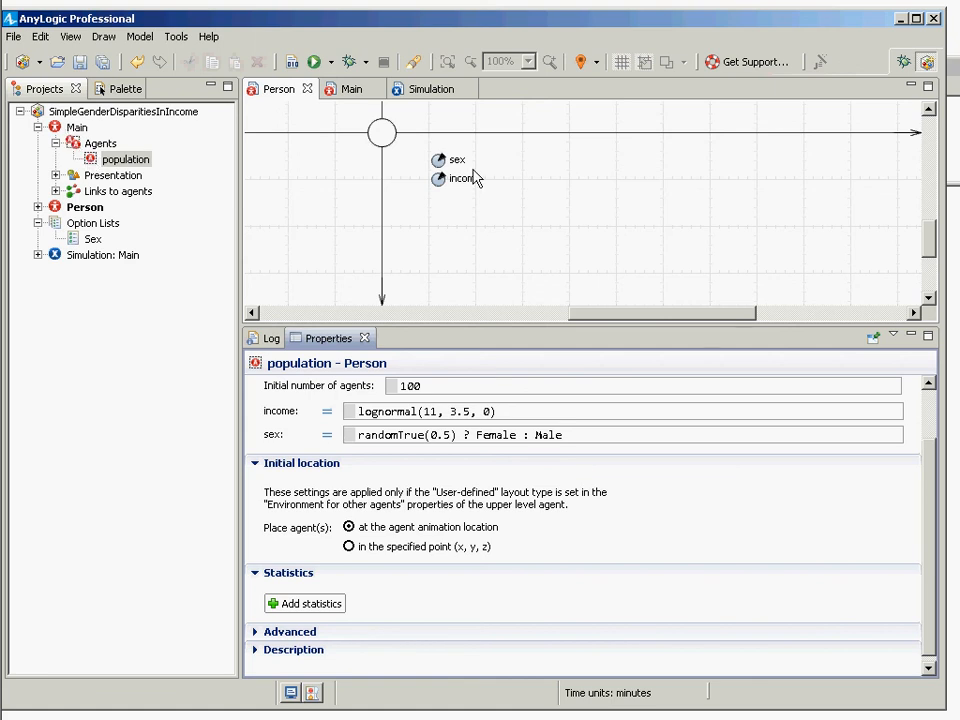
click(129, 162)
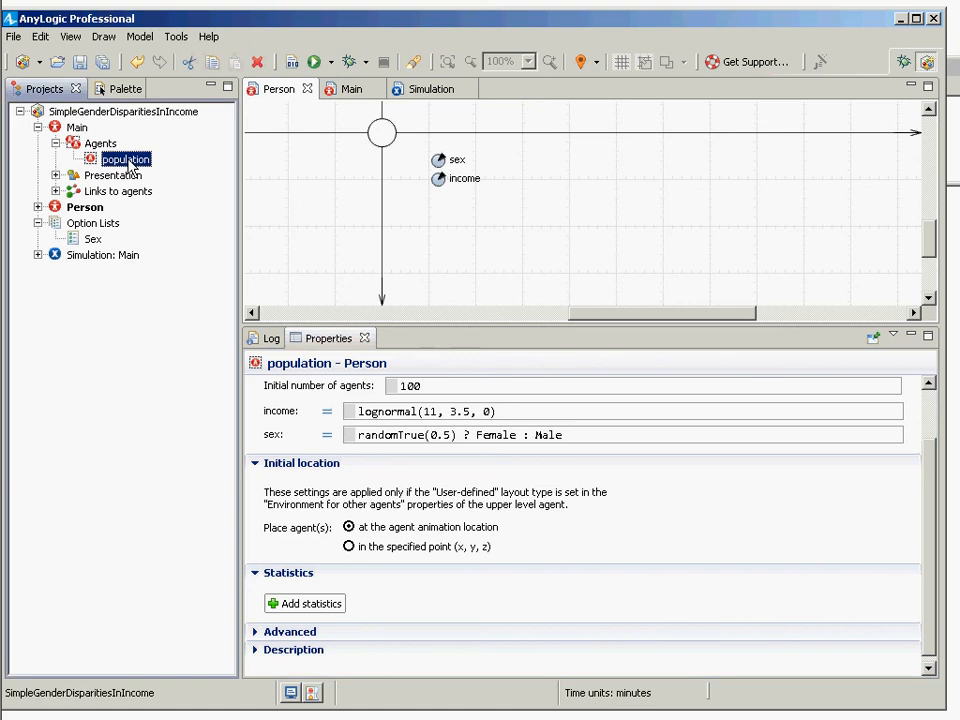
click(348, 546)
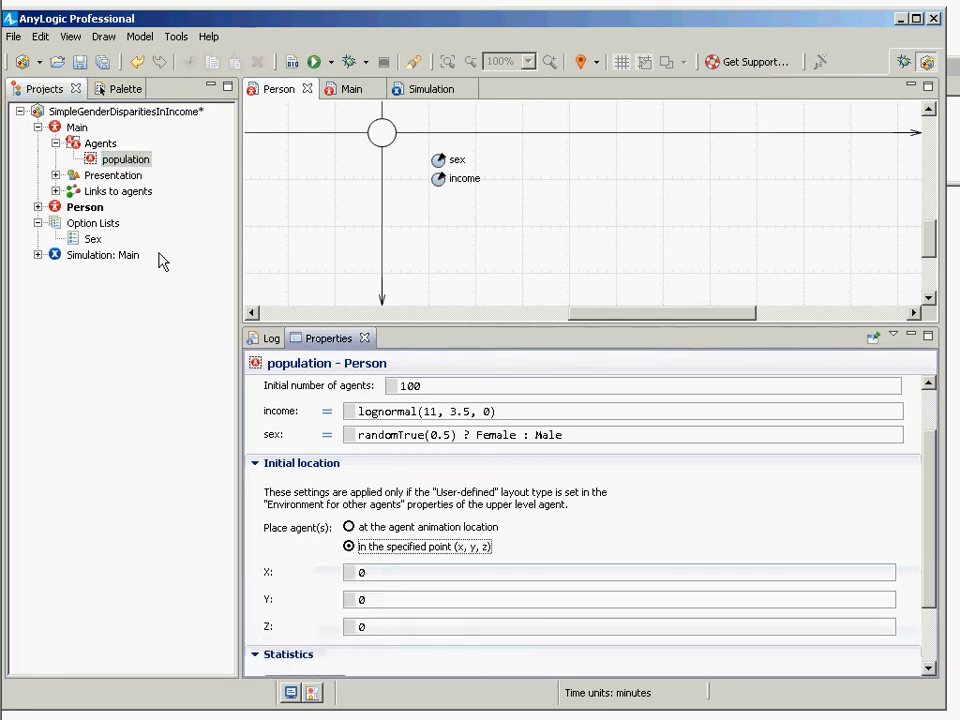
- Select the population in Main's diagram and switch its placement to the agent animation location and back to the specified point
click(57, 128)
click(341, 98)
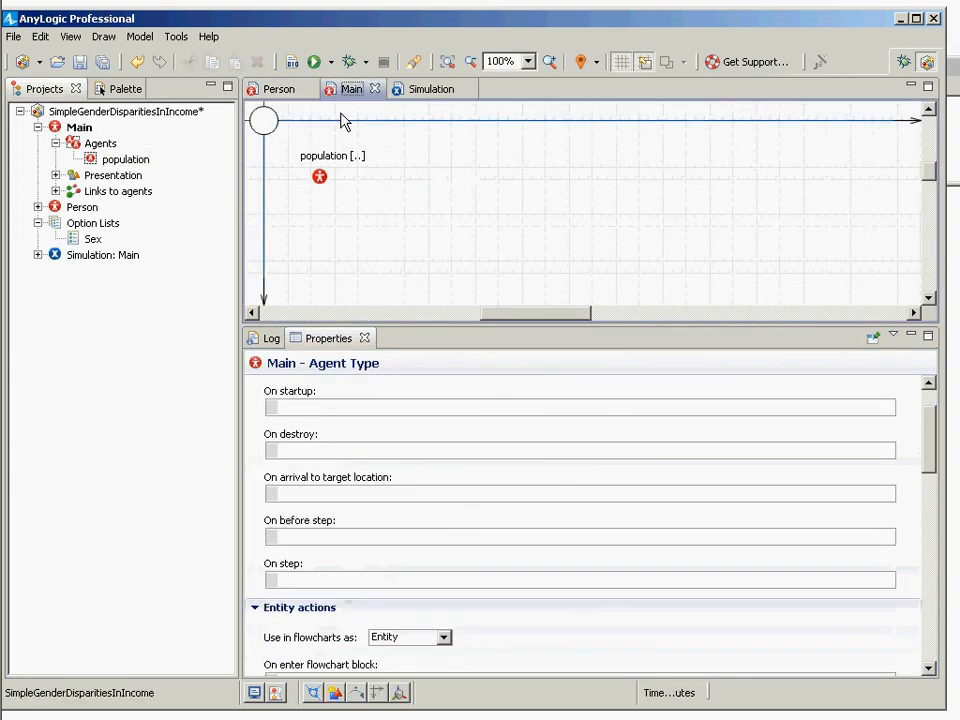
click(320, 178)
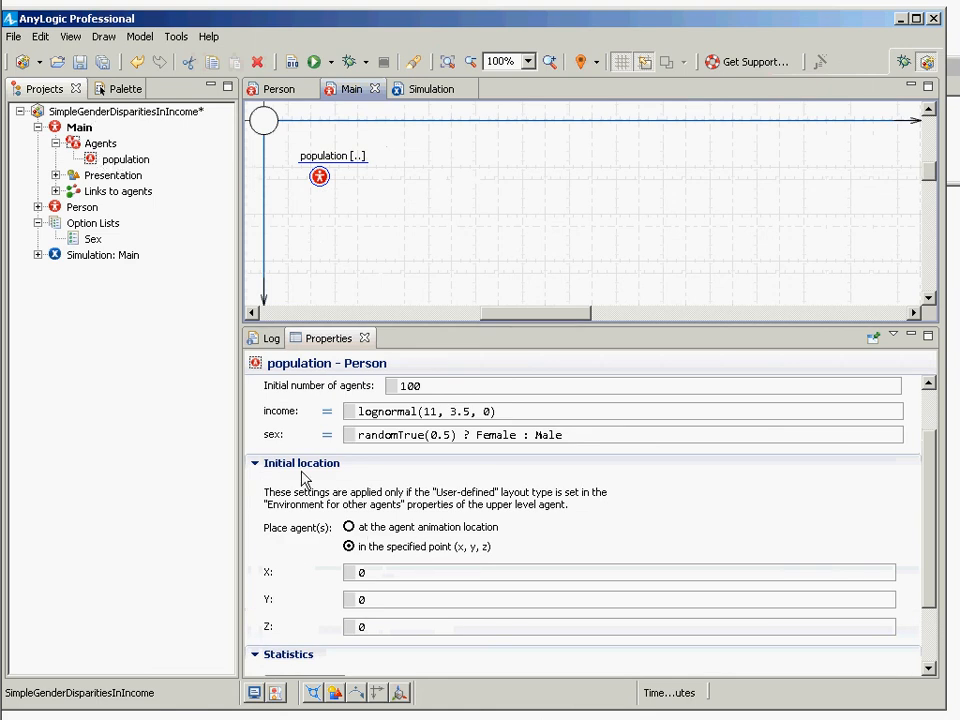
click(349, 547)
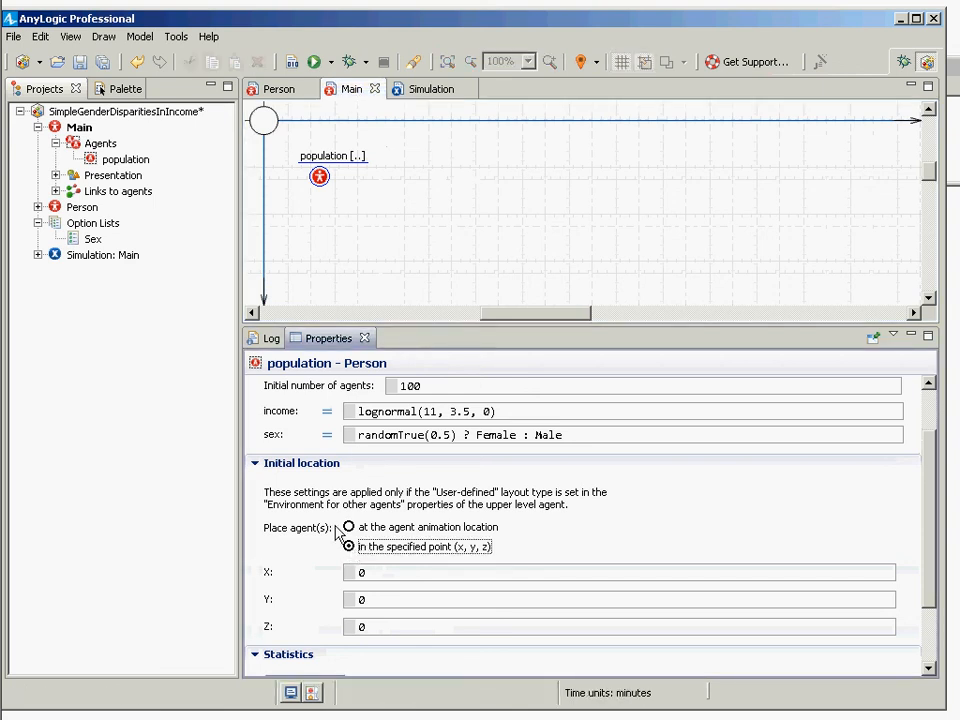
click(361, 531)
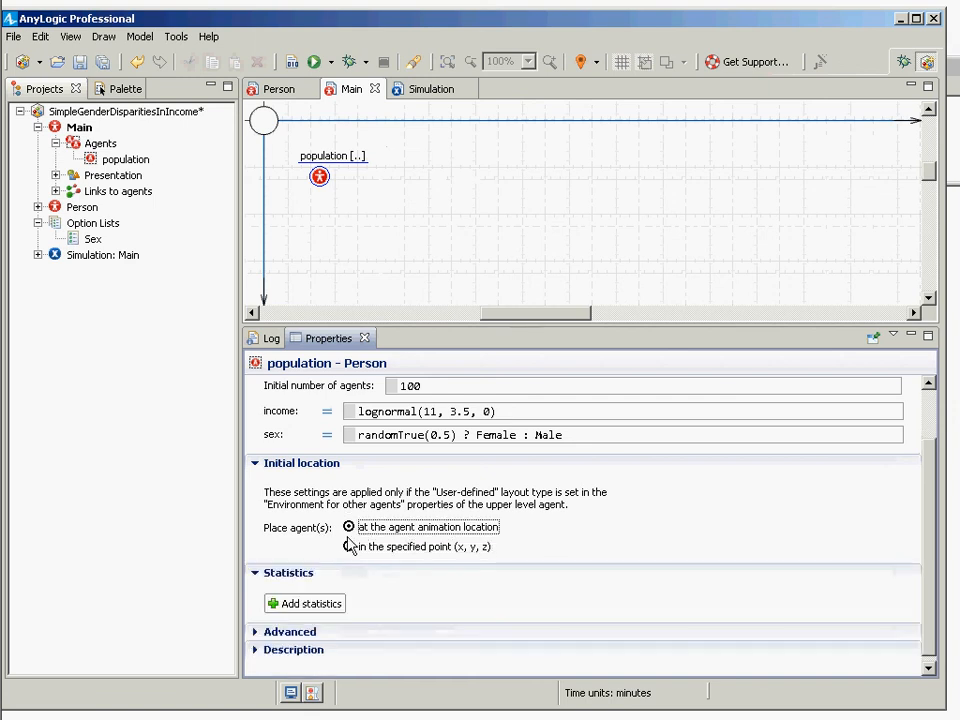
click(349, 547)
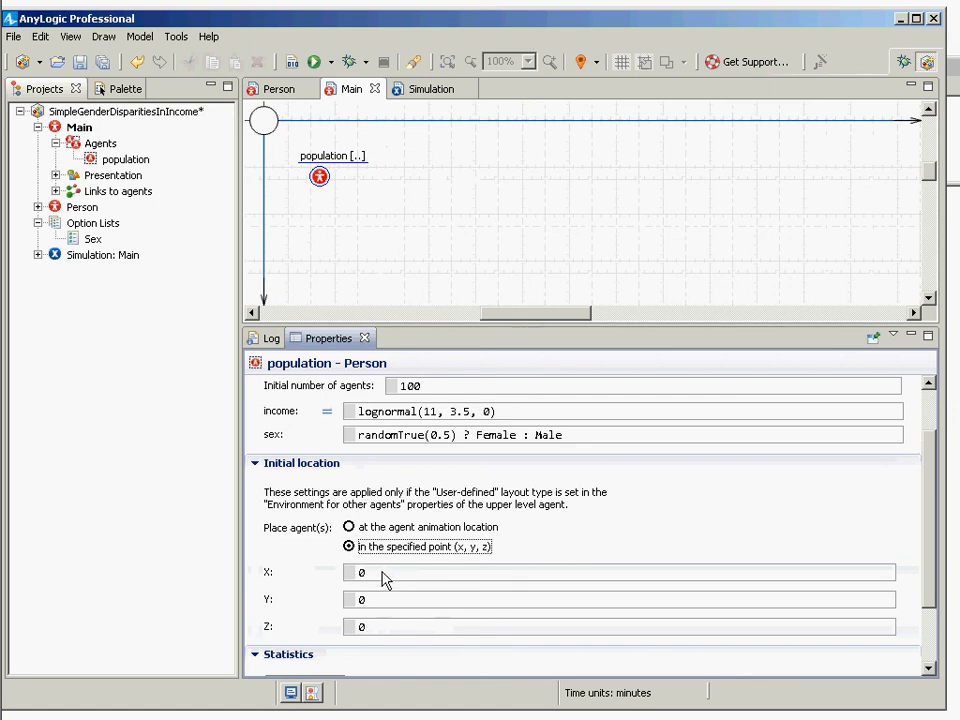
- Set the population's initial location to log(income)*10 for X and uniform(500) for Y
click(350, 572)
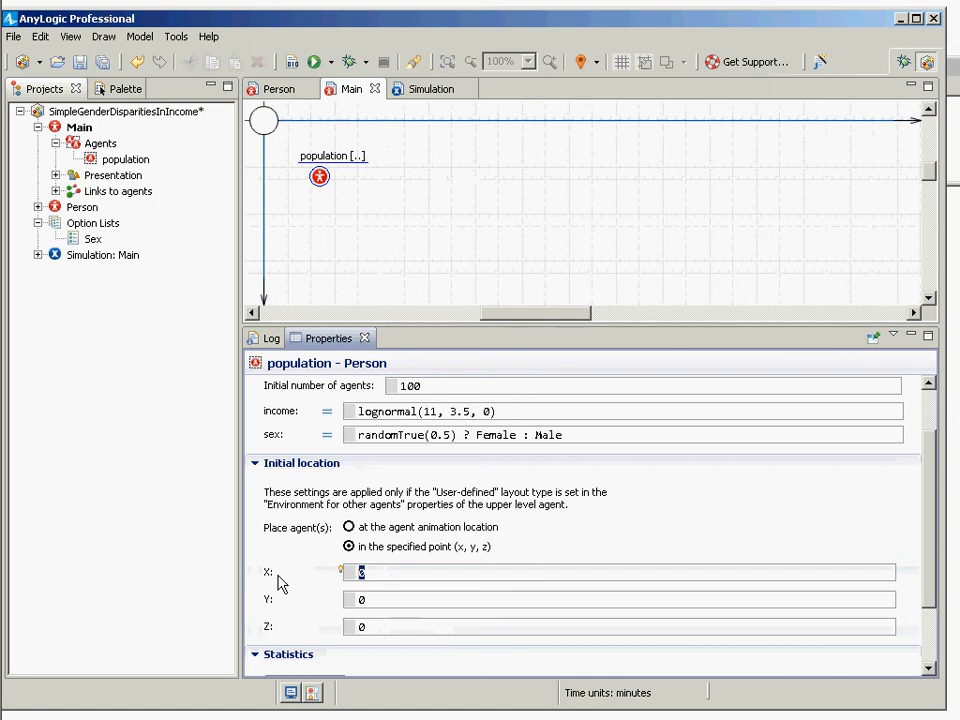
text(income)
key(Home)
text(log()
key(End)
text(*)
key(BackSpace)
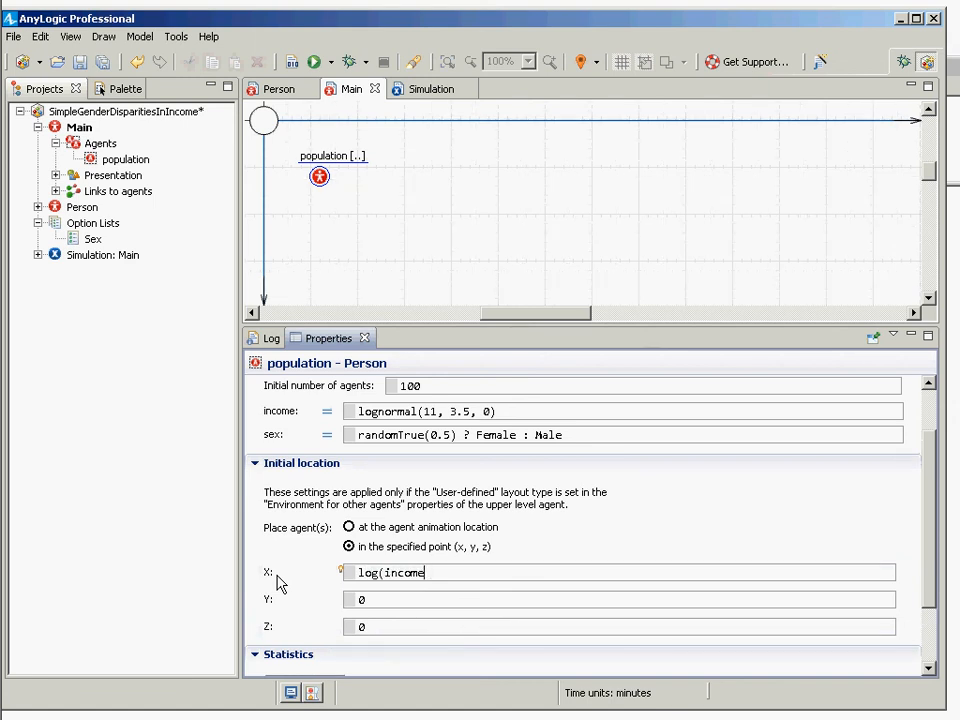
text()*10)
double_click(388, 601)
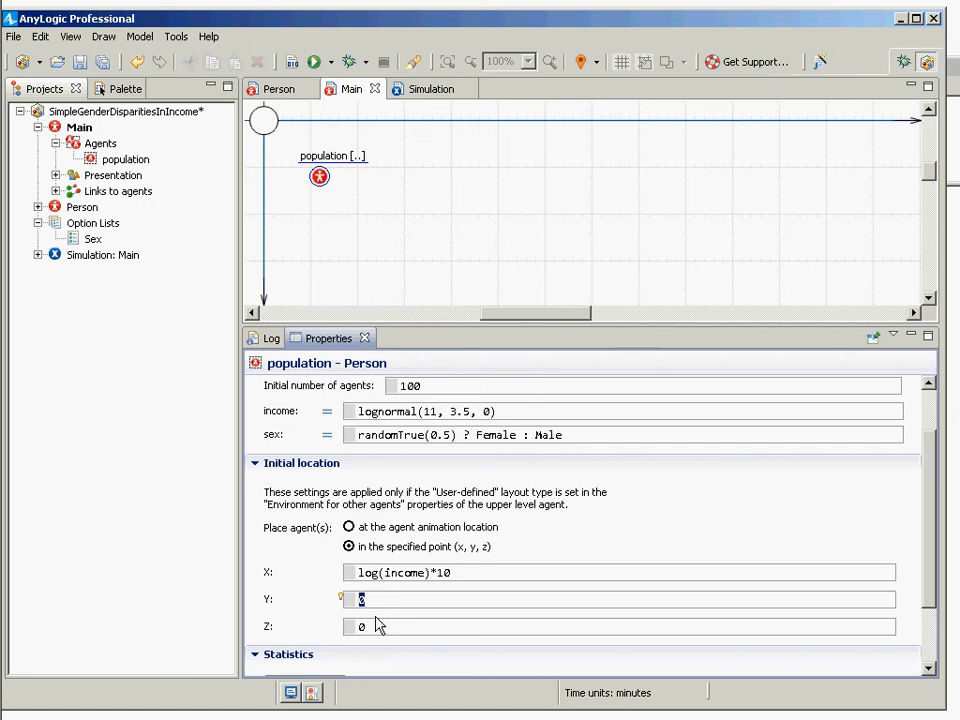
text(uniform(500)
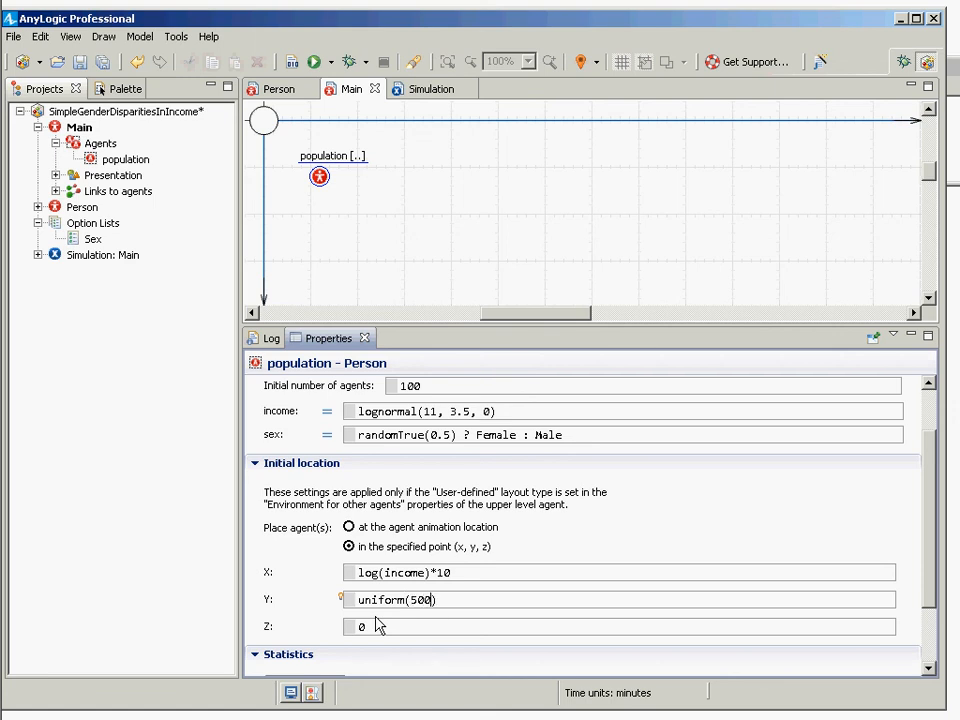
- Change the population's initial Y location to uniform(0,500), save the model and build it
key(Left)
key(Left)
key(Left)
text(0,)
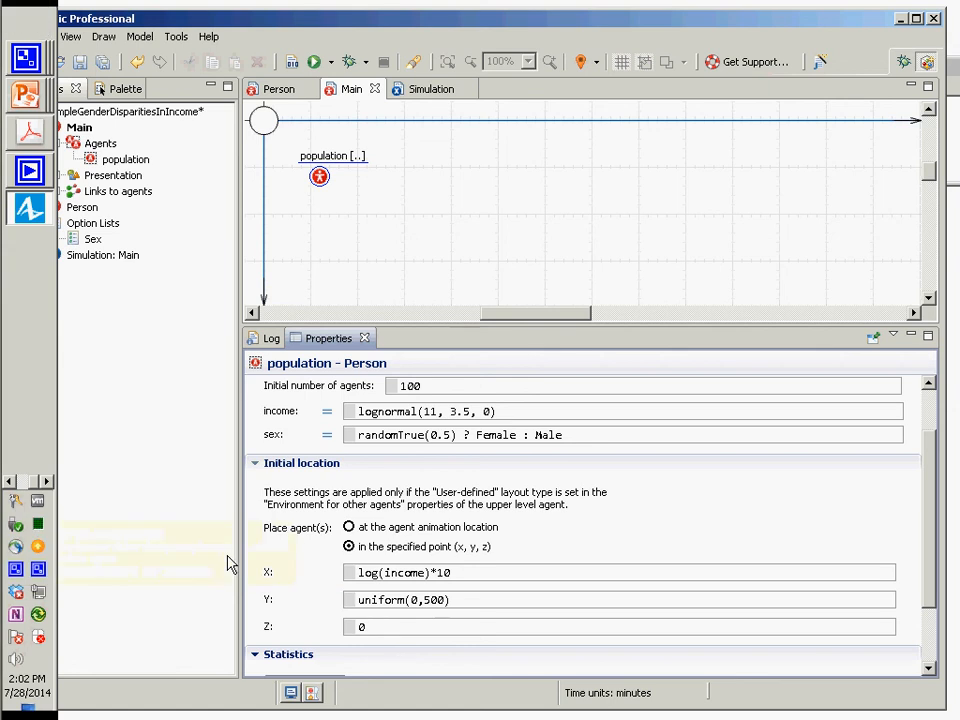
key(ctrl+s)
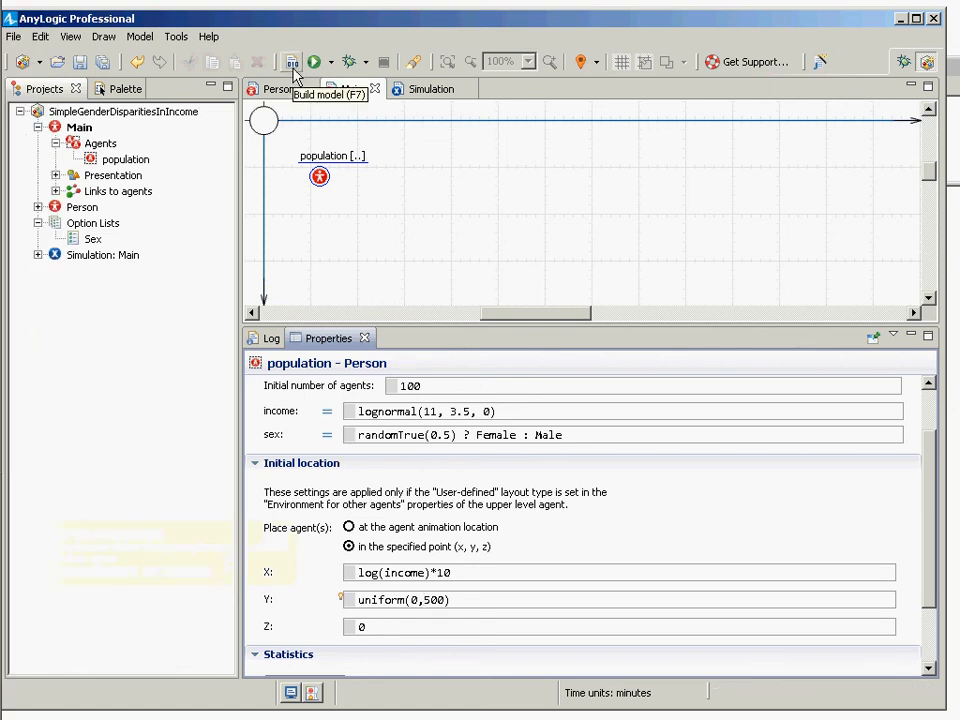
click(292, 64)
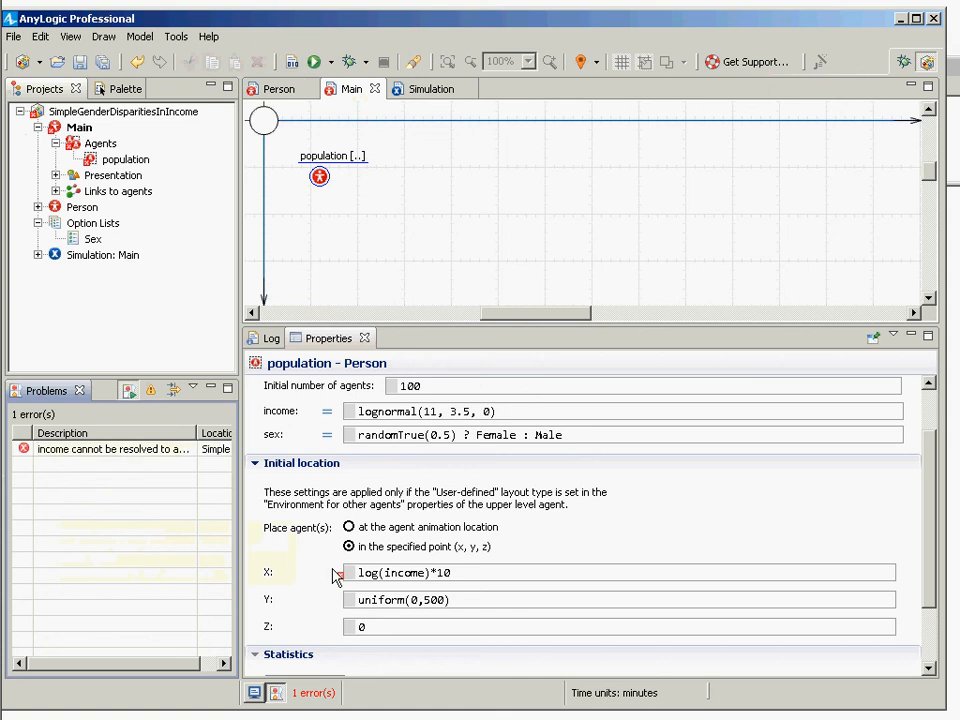
- Set the population's initial X location to log(self.income)*10 and save the model
click(387, 574)
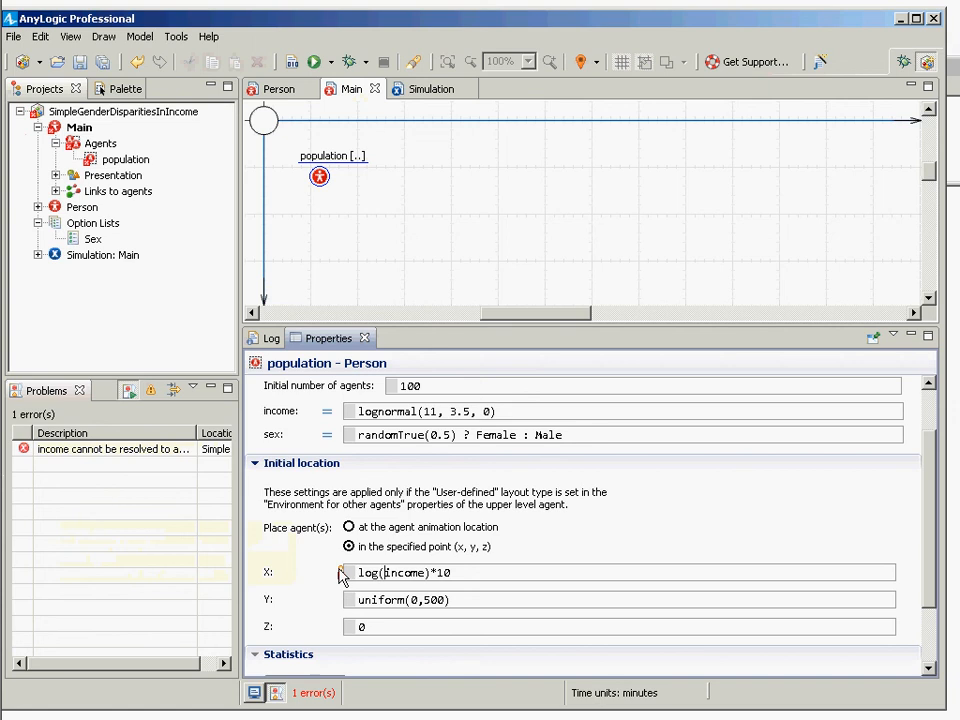
mouse_move(343, 576)
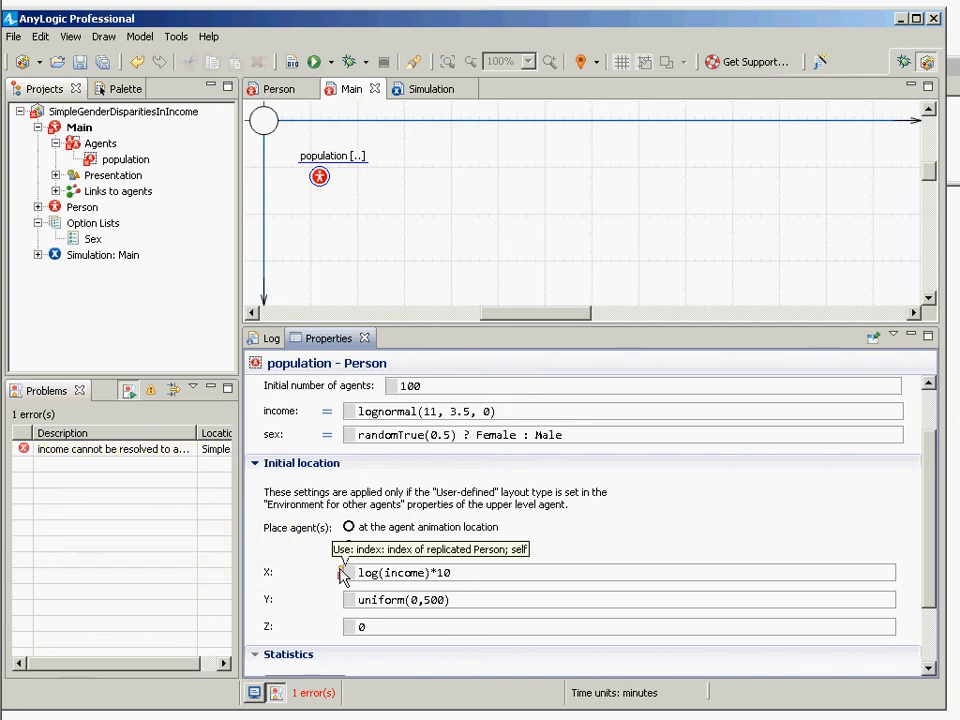
text(sel)
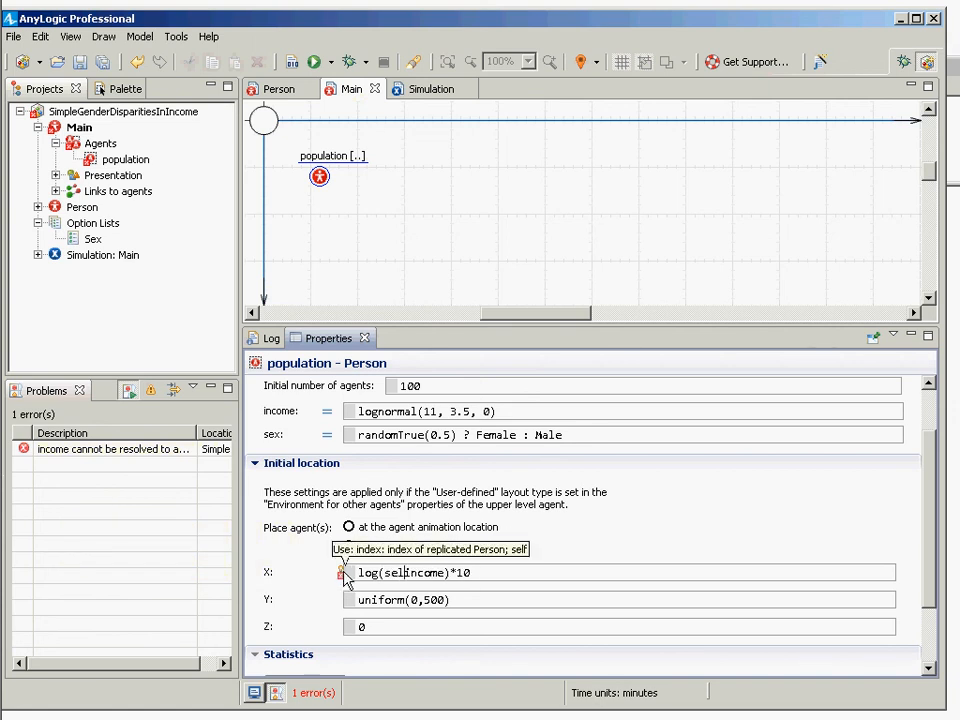
text(f.)
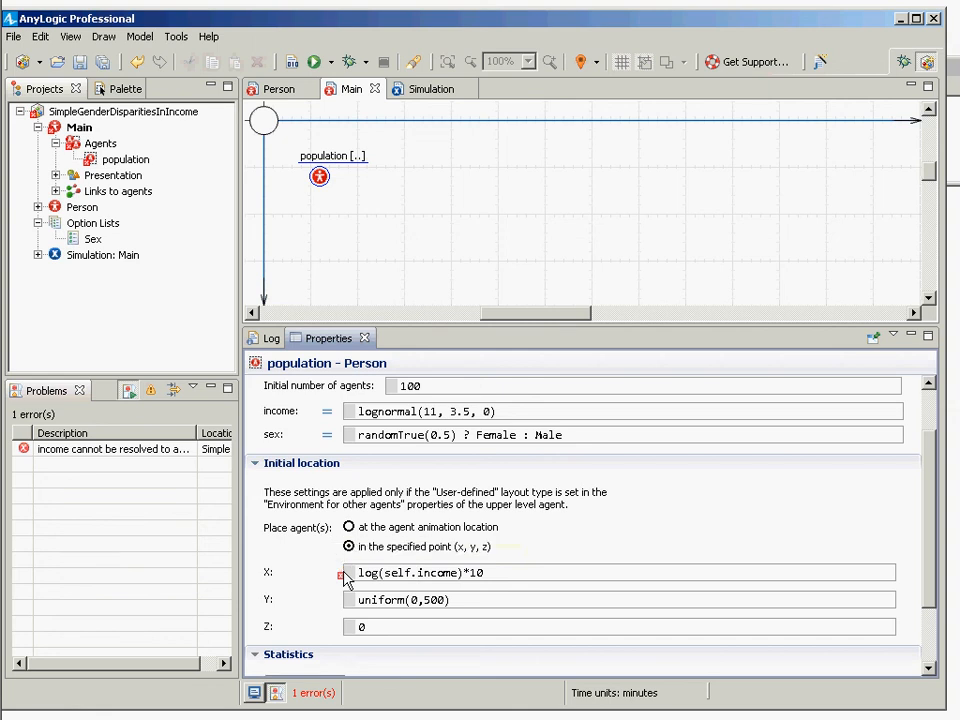
key(ctrl+s)
key(ctrl+s)
- Build the model and run the Simulation: Main experiment
click(125, 259)
right_click(123, 258)
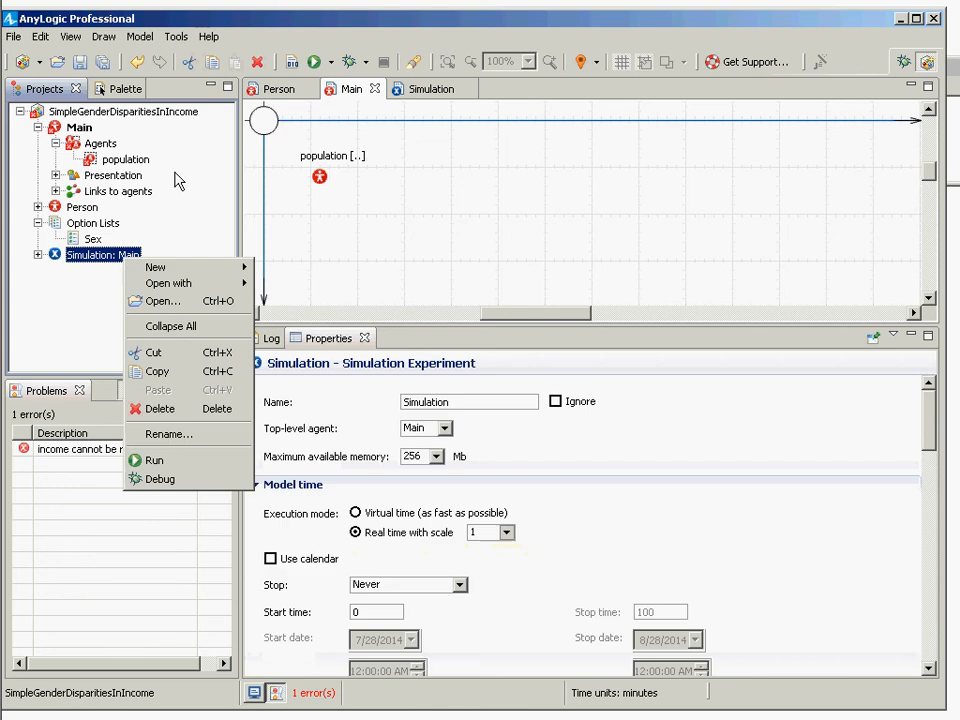
click(294, 66)
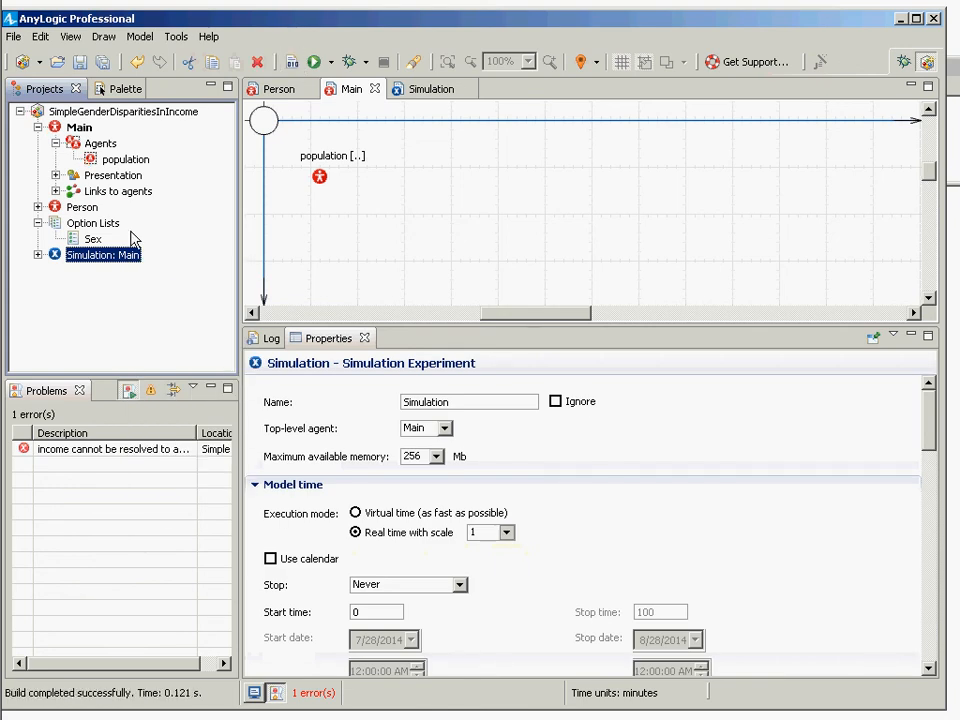
right_click(120, 262)
click(187, 459)
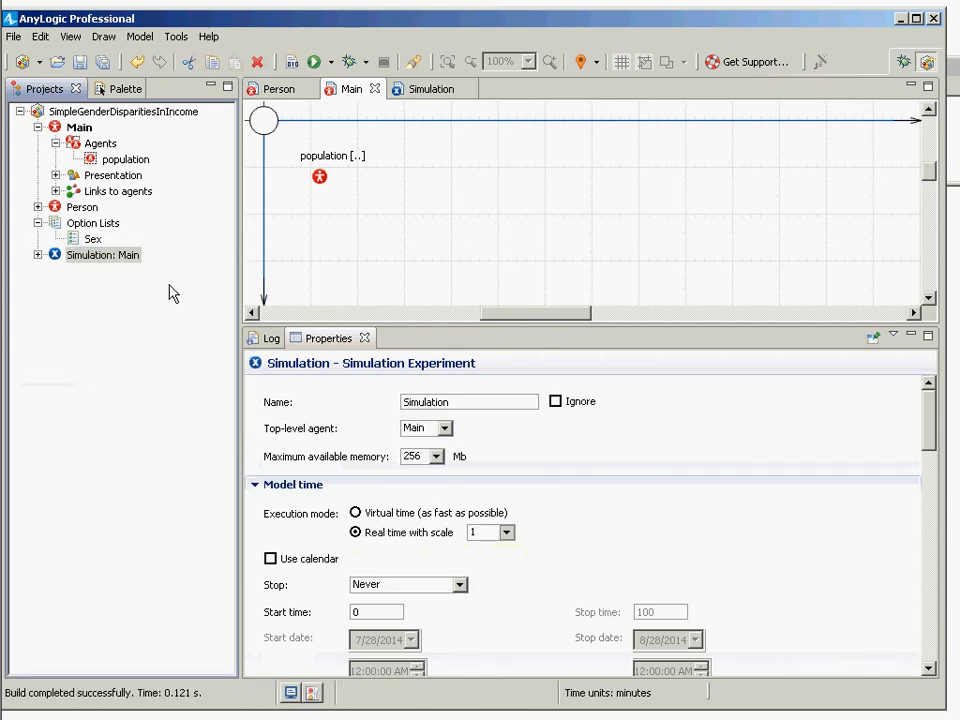
click(106, 146)
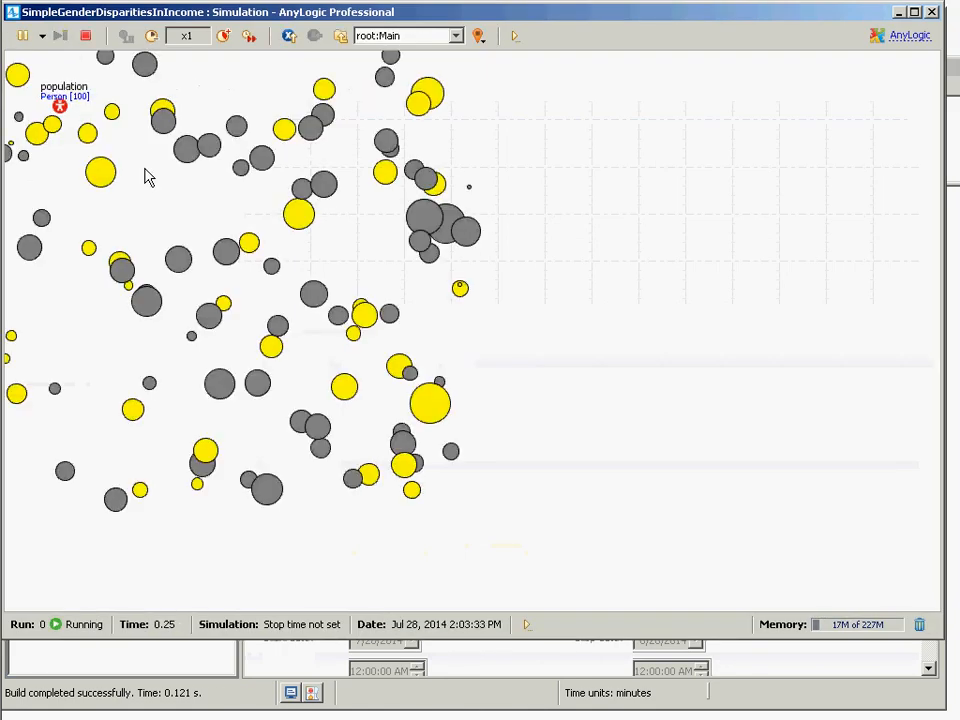
- Inspect the sex and income of population agents 0 and 1 in the running simulation, return to Main and close the run
click(409, 36)
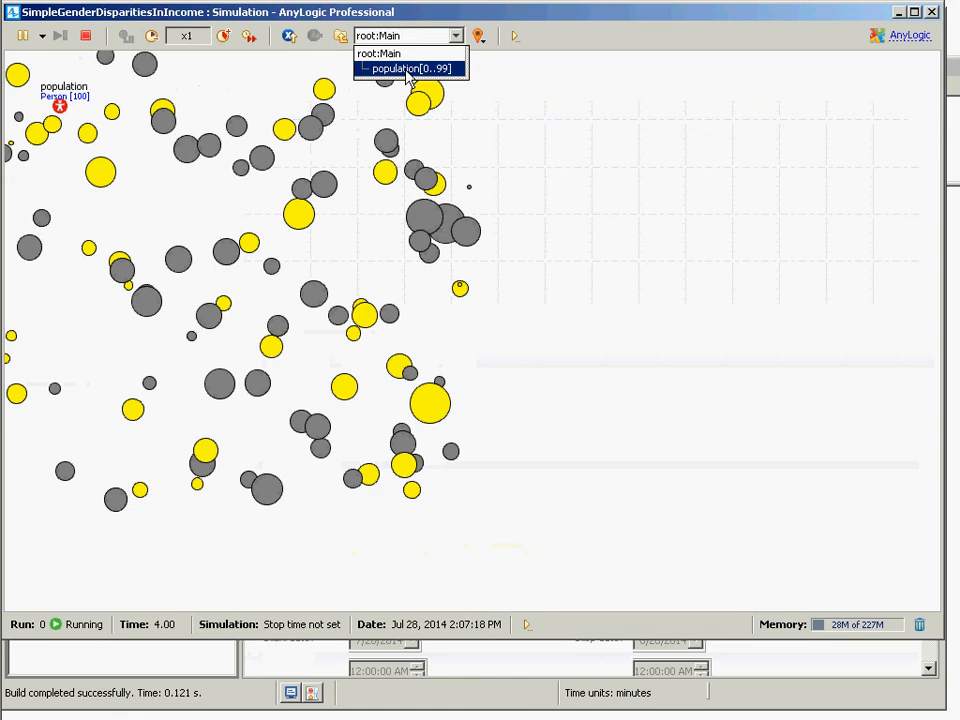
click(382, 67)
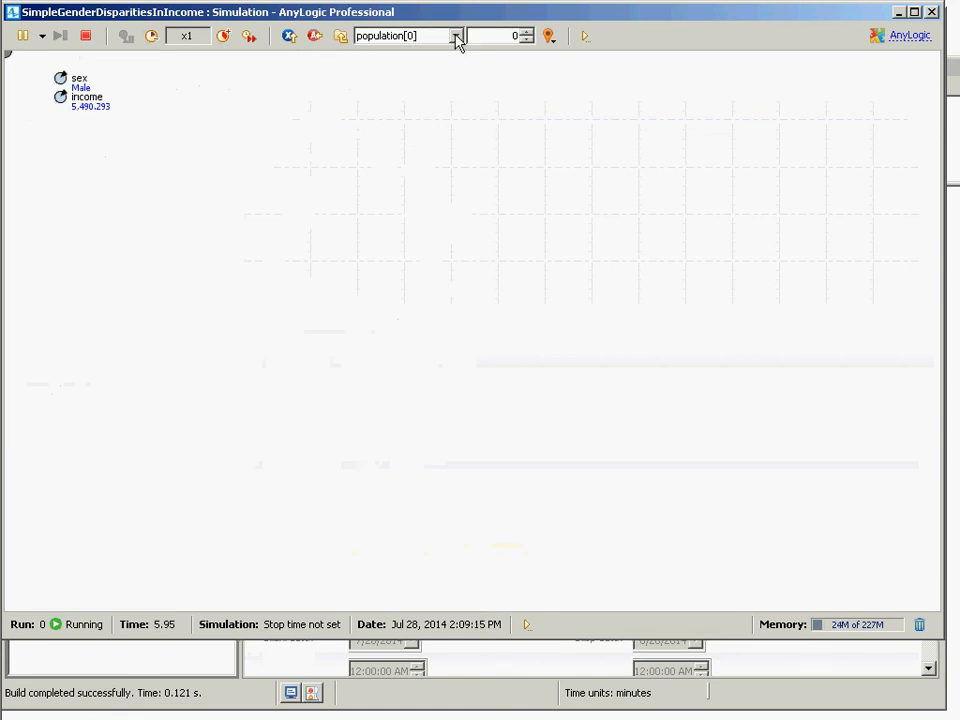
click(527, 32)
click(528, 32)
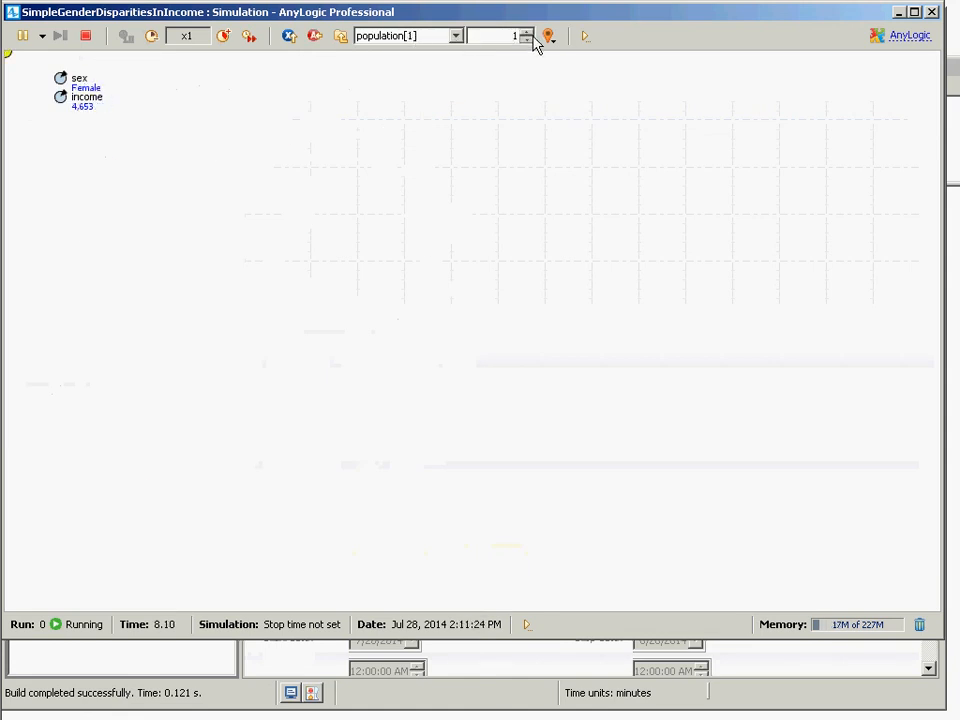
click(528, 39)
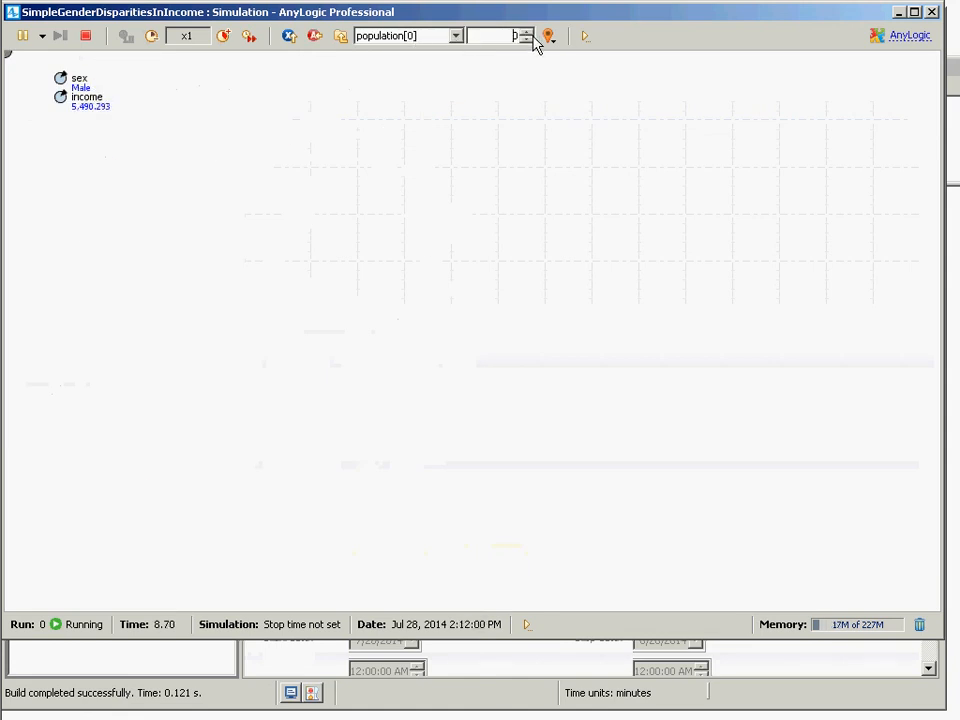
click(342, 36)
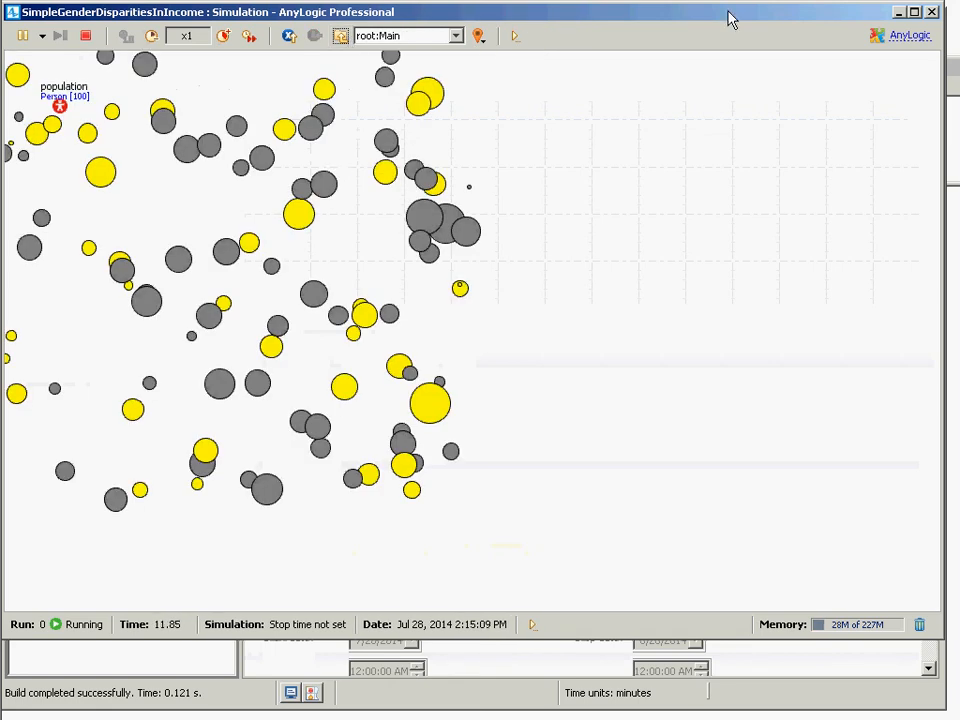
click(930, 13)
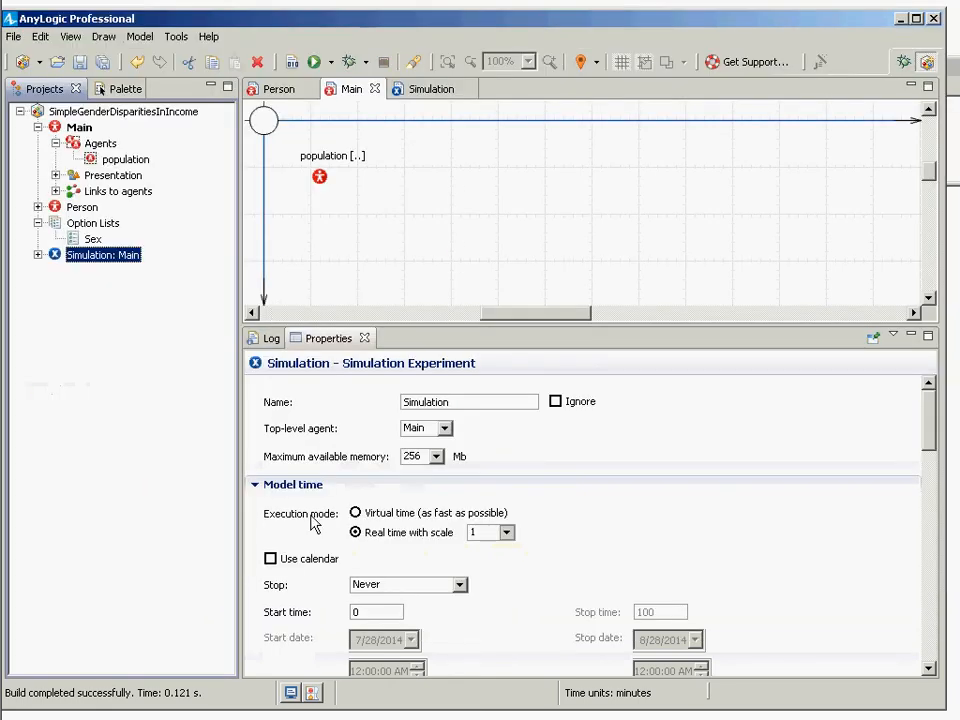
- Check the population's initial location settings, set the layout type of Main's environment for other agents to User-defined, and save
click(105, 162)
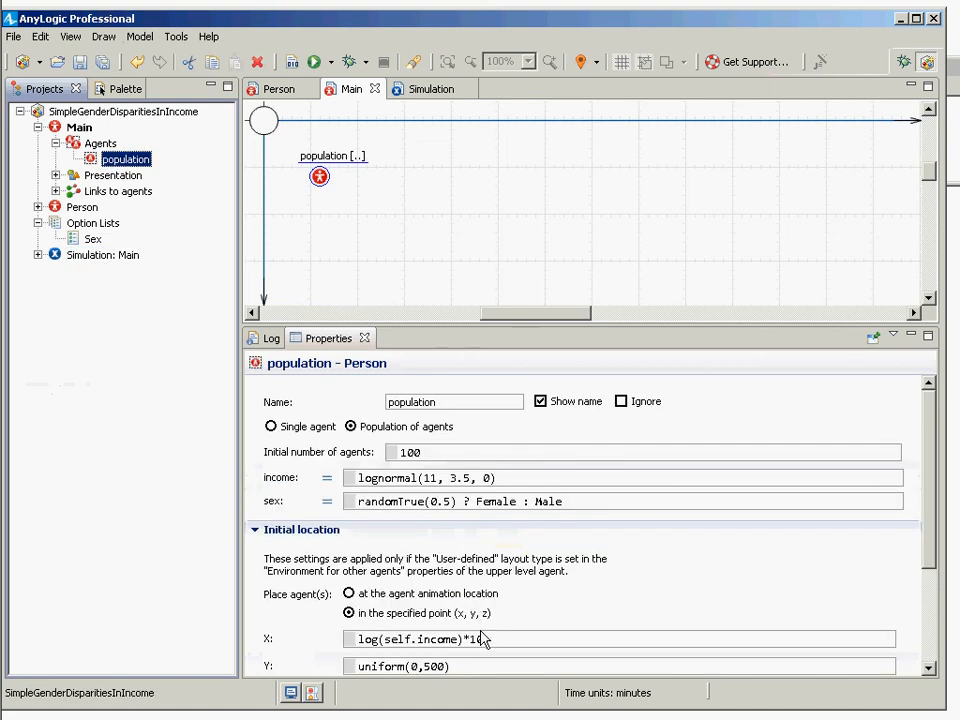
click(547, 640)
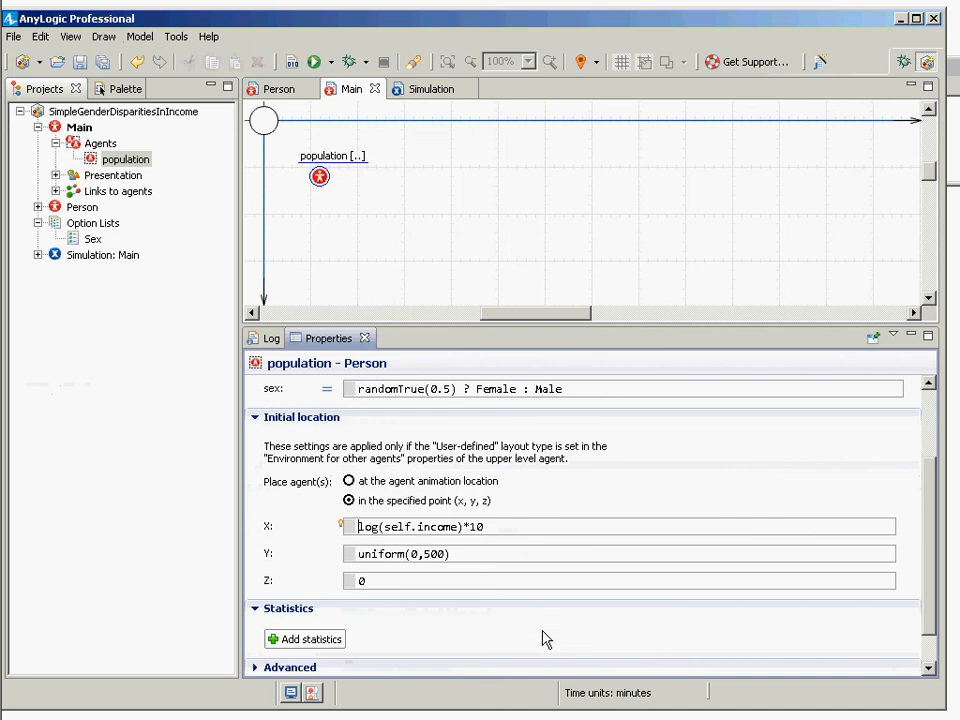
click(424, 556)
click(80, 130)
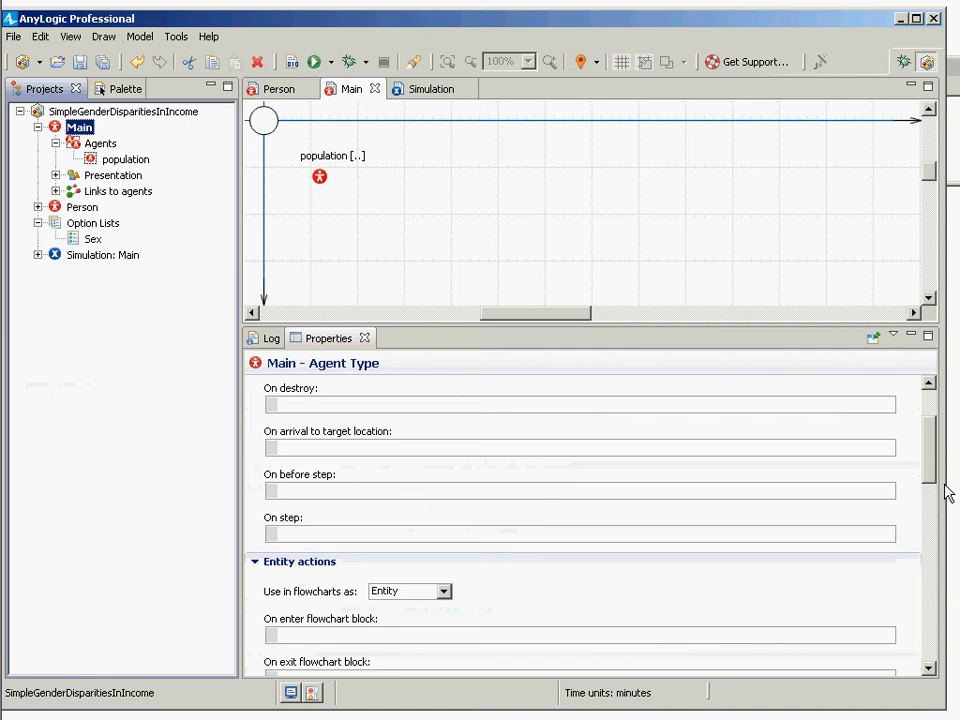
drag(930, 456, 928, 578)
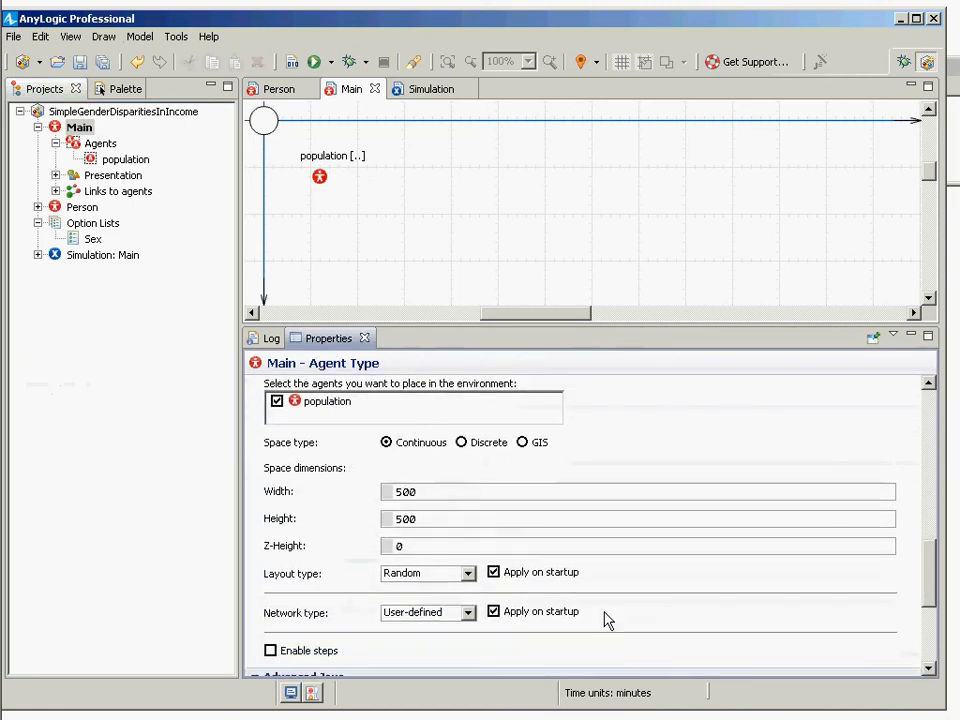
click(470, 574)
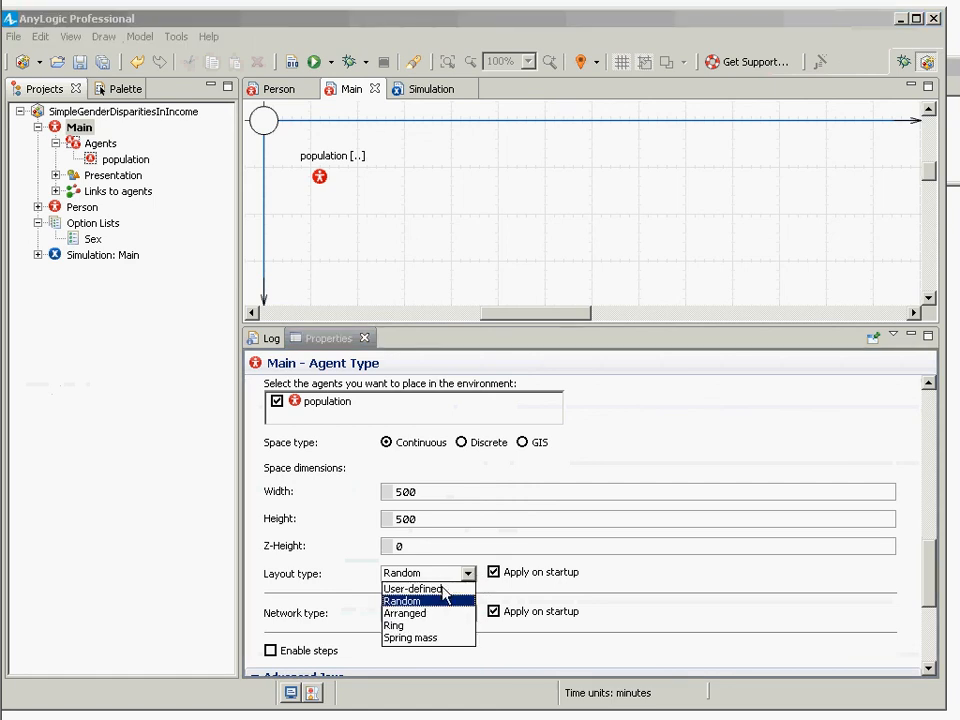
click(442, 589)
key(ctrl+s)
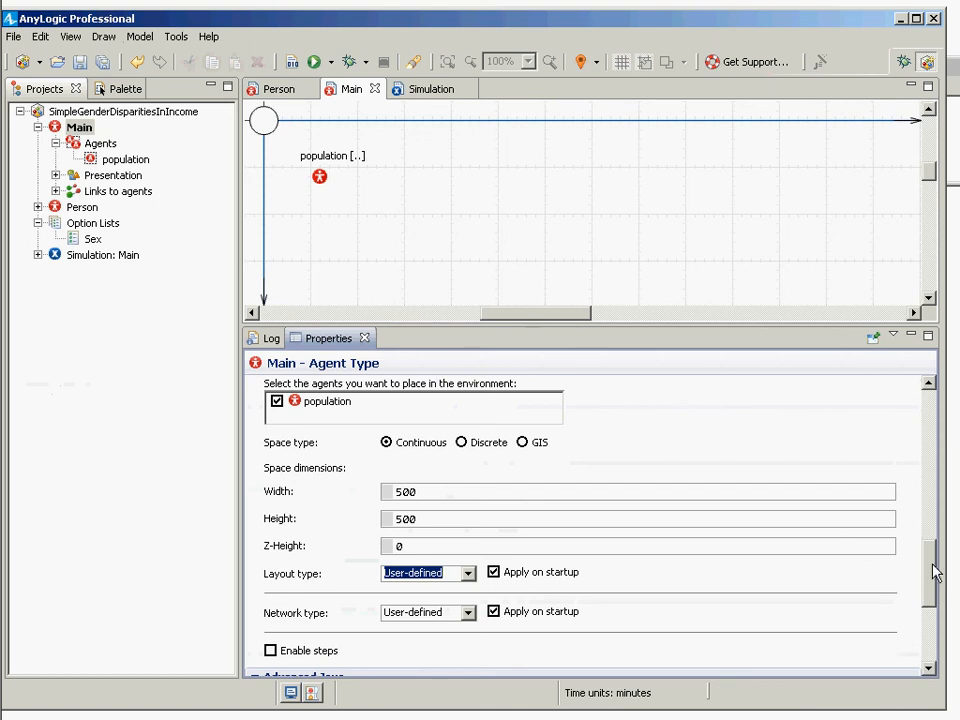
drag(933, 572, 932, 553)
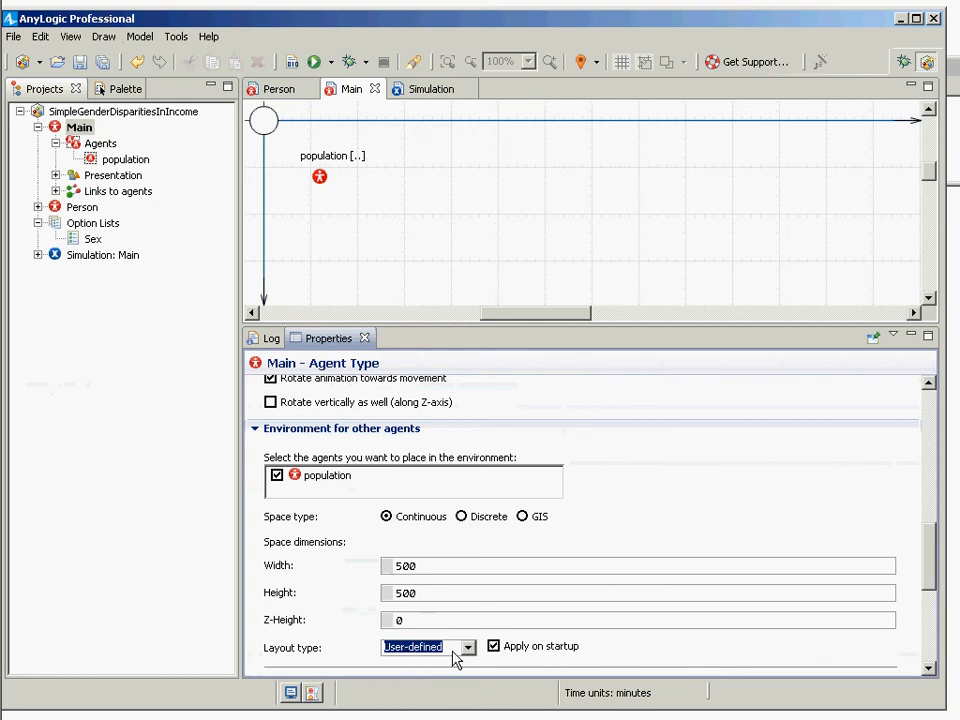
key(ctrl+s)
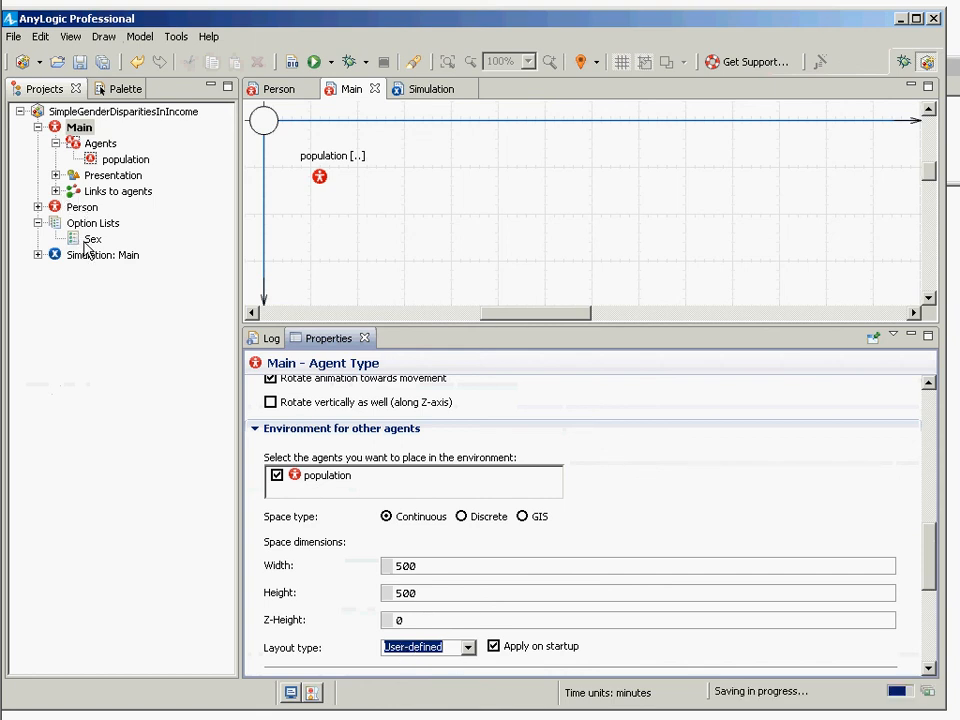
- Run the Simulation: Main experiment with the user-defined layout, view the agent placement and minimize the run window
right_click(86, 256)
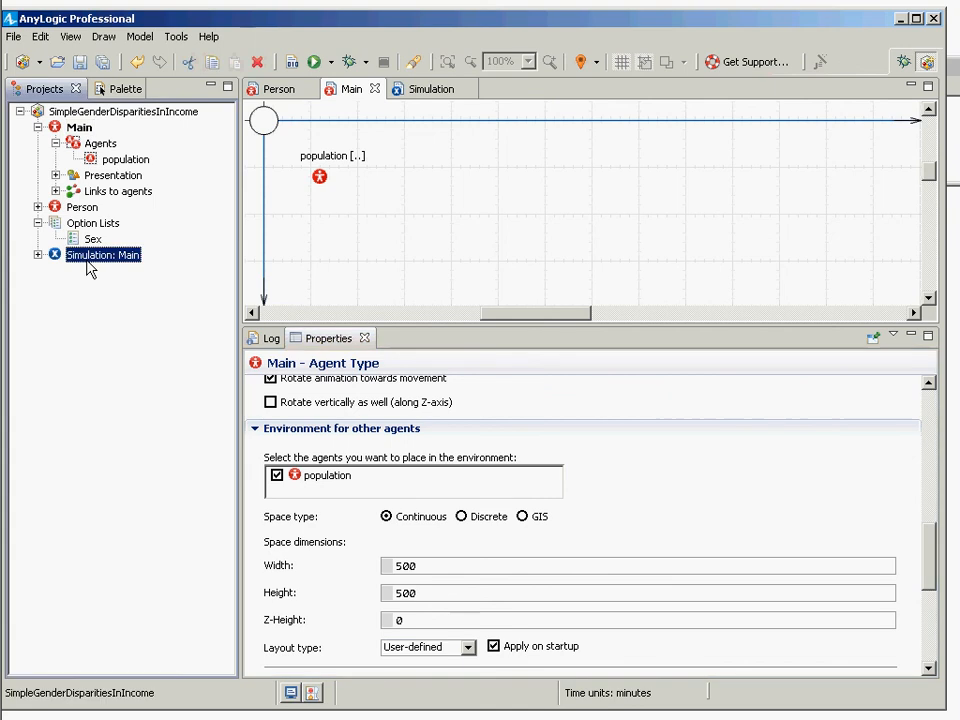
click(114, 458)
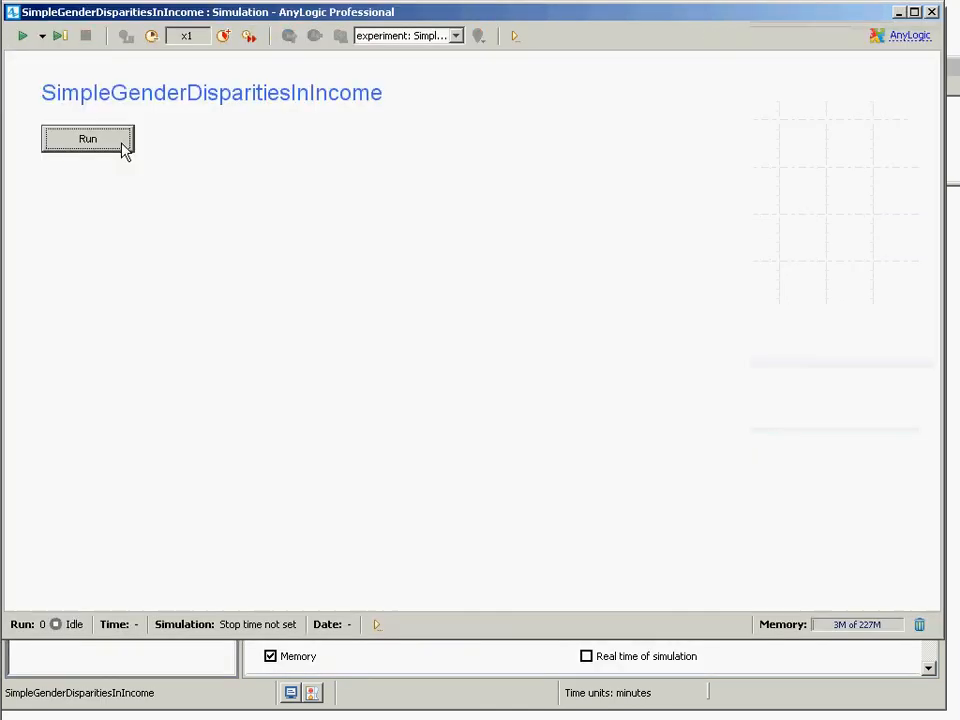
click(120, 145)
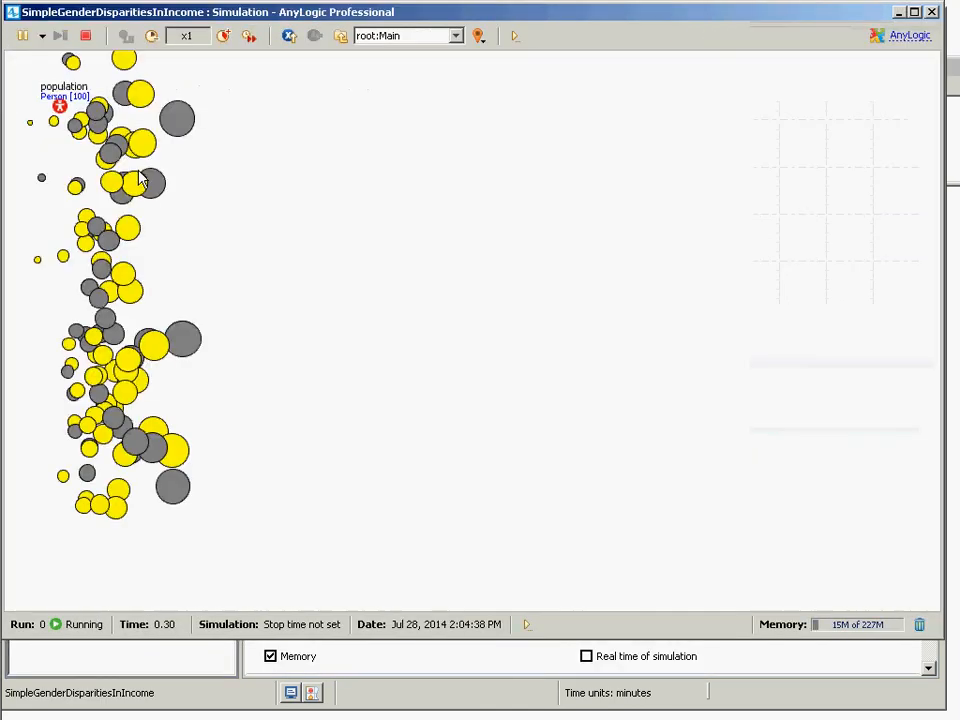
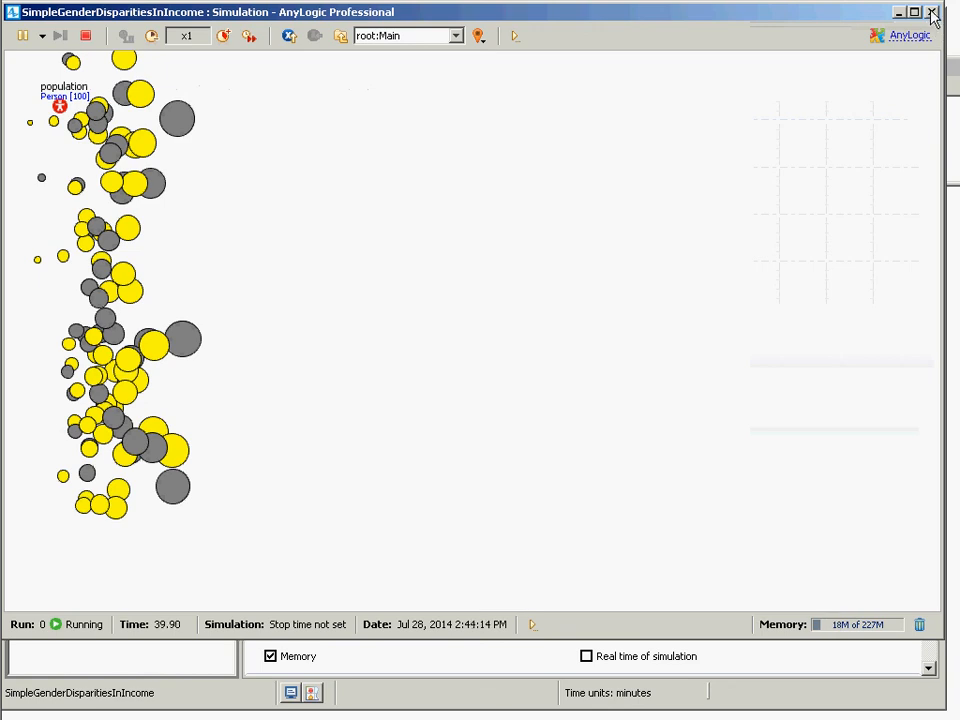
click(899, 11)
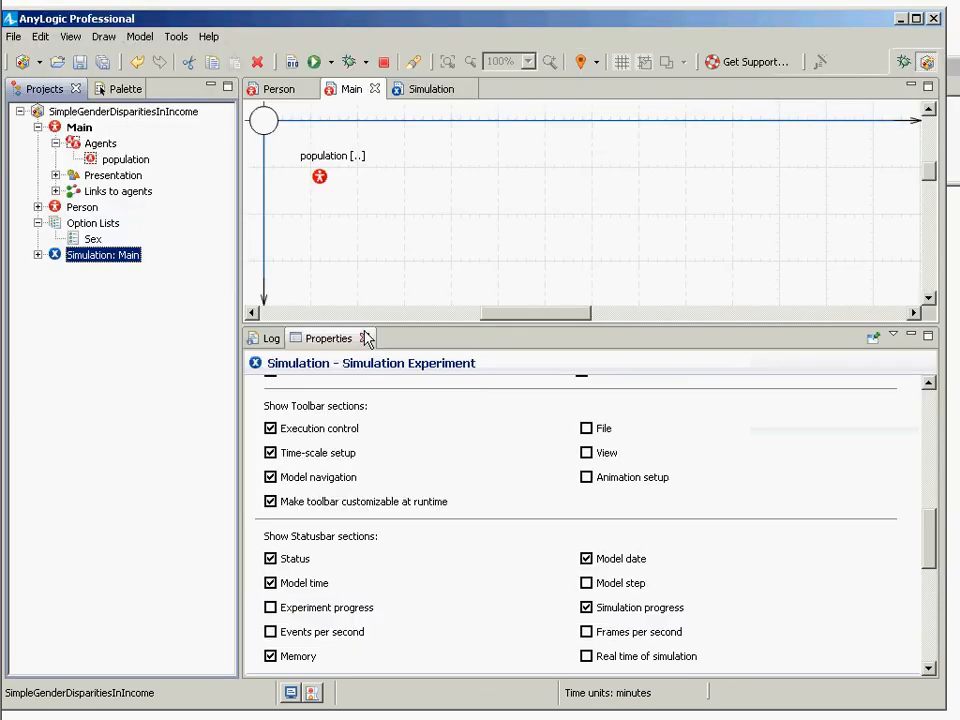
- Set the population's initial X location to log(self.income)*50 and save the model
click(115, 160)
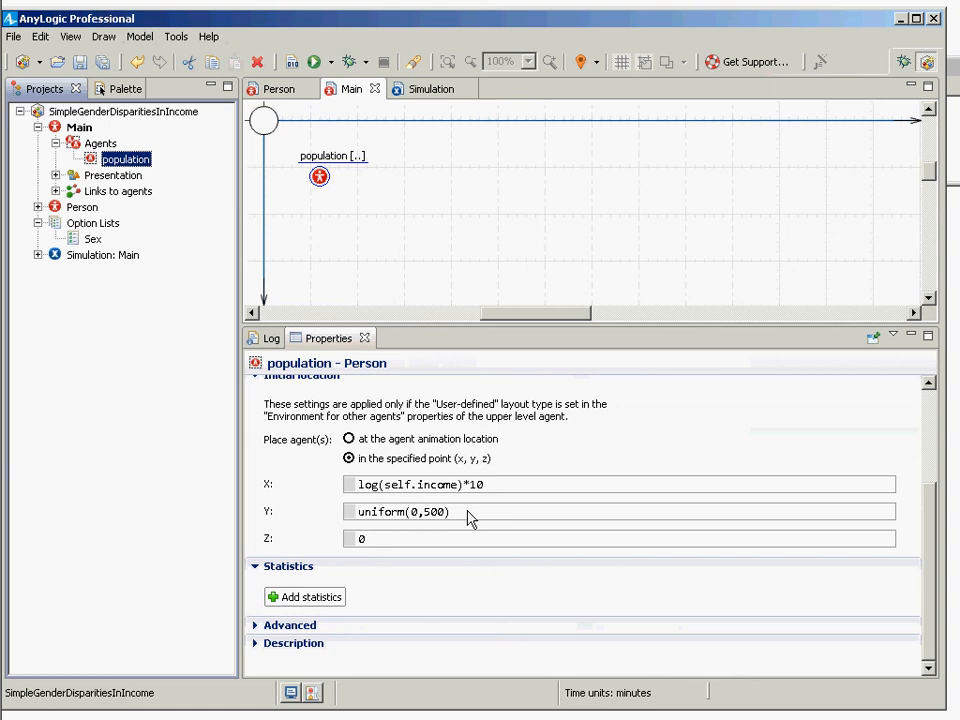
click(499, 488)
double_click(499, 488)
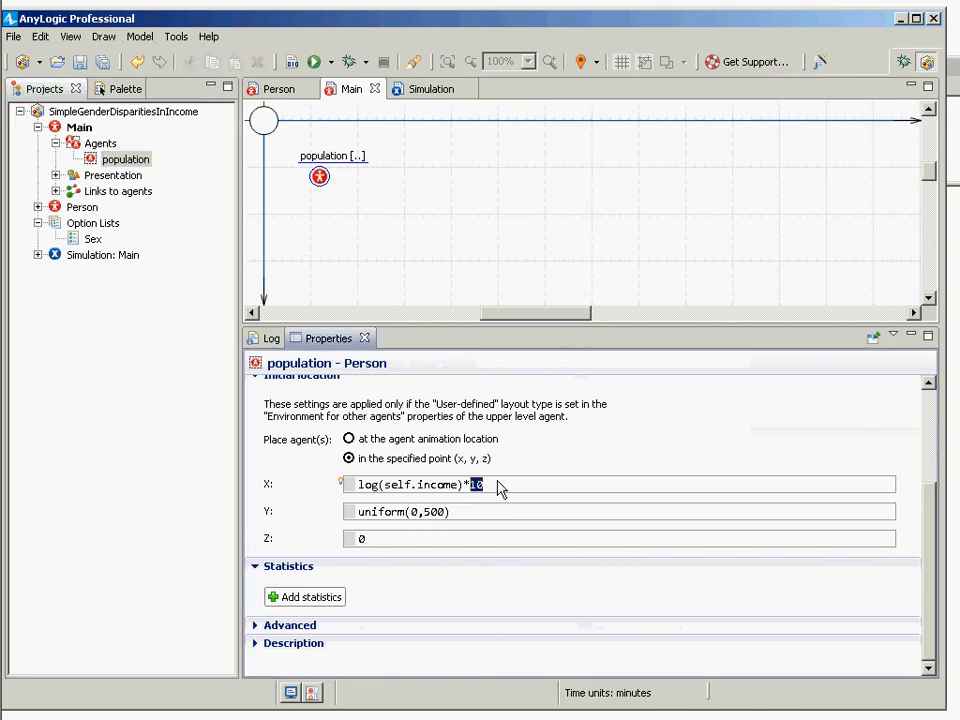
text(50)
key(ctrl+s)
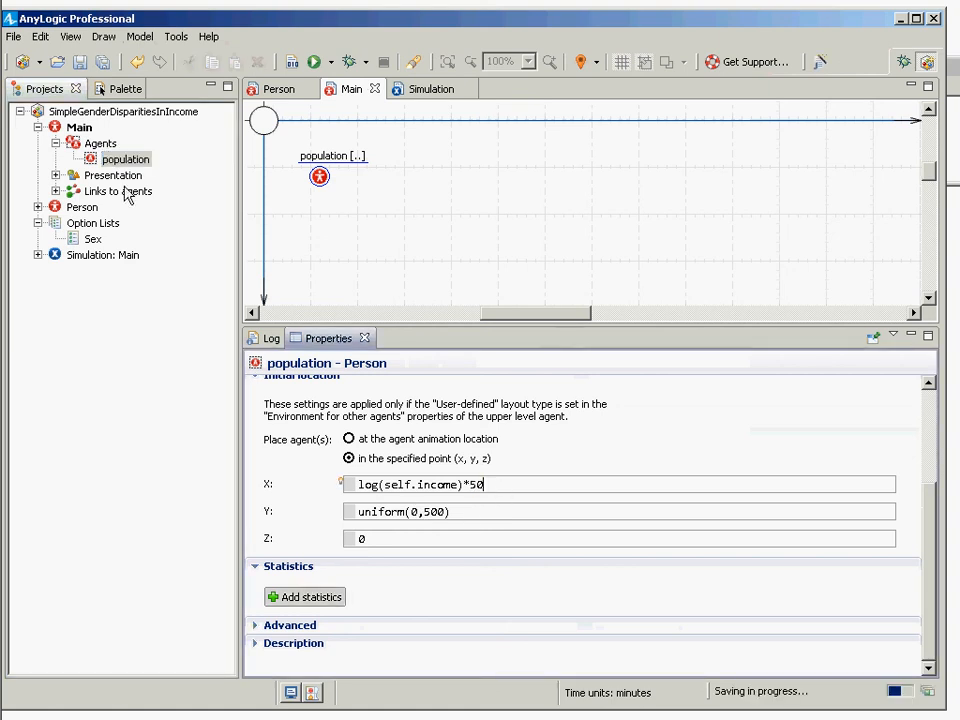
- Run the Simulation: Main experiment, examine how circles spread horizontally by log income across the whole layout, and close the run
click(104, 255)
right_click(104, 254)
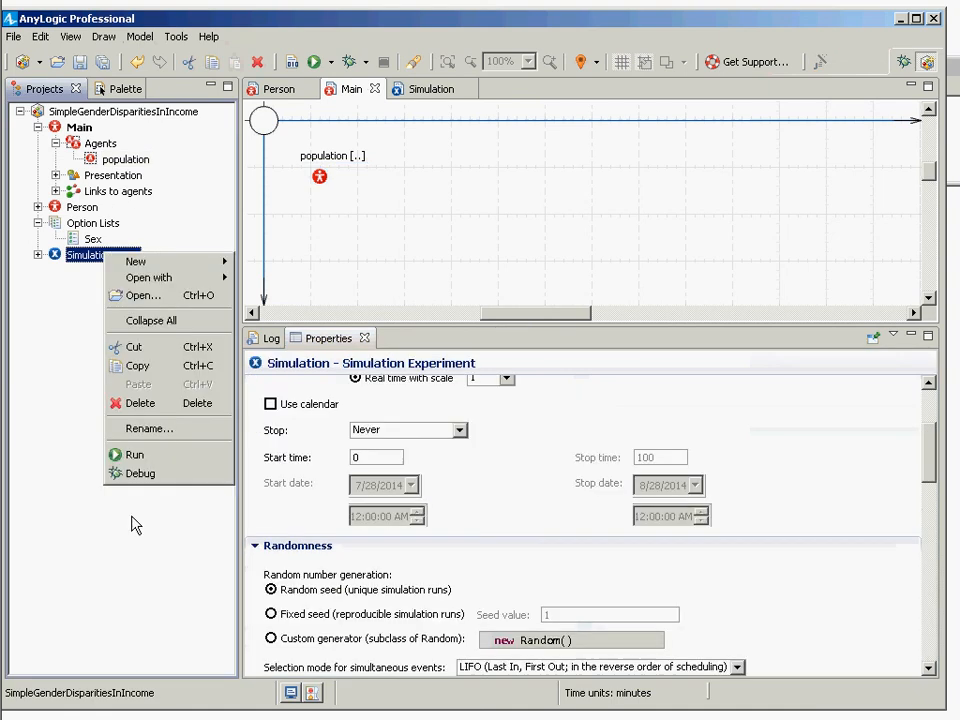
click(150, 456)
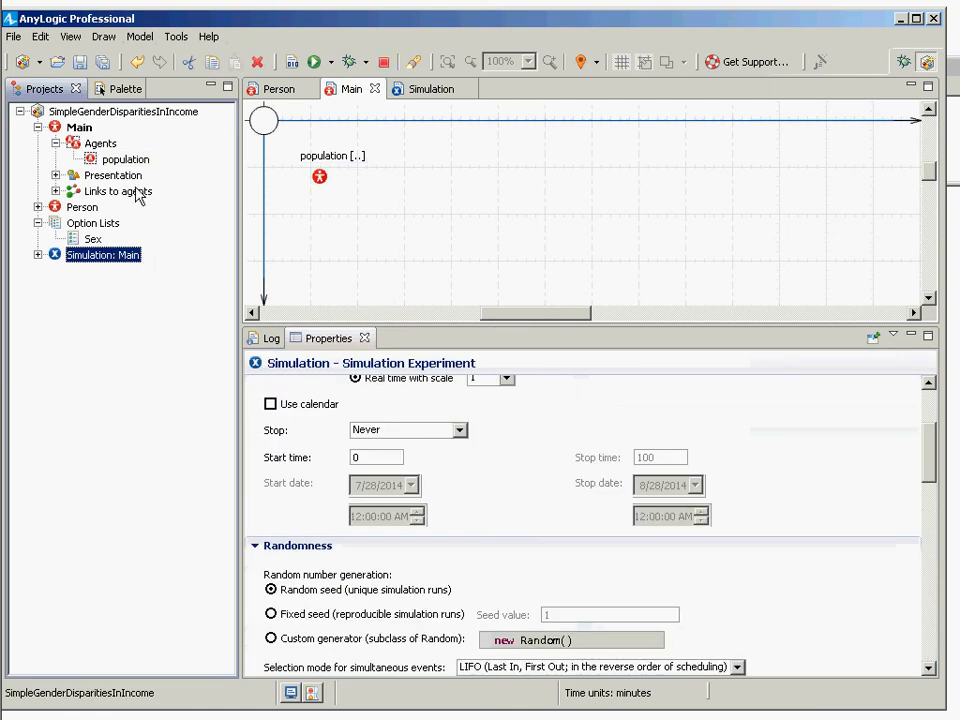
click(100, 145)
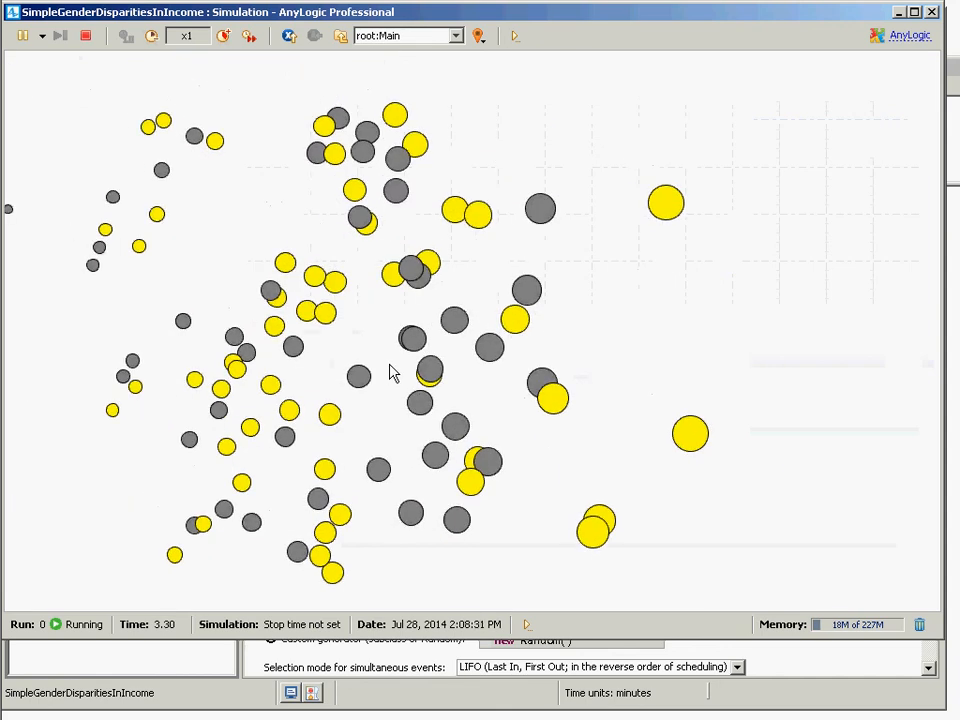
drag(405, 371, 748, 337)
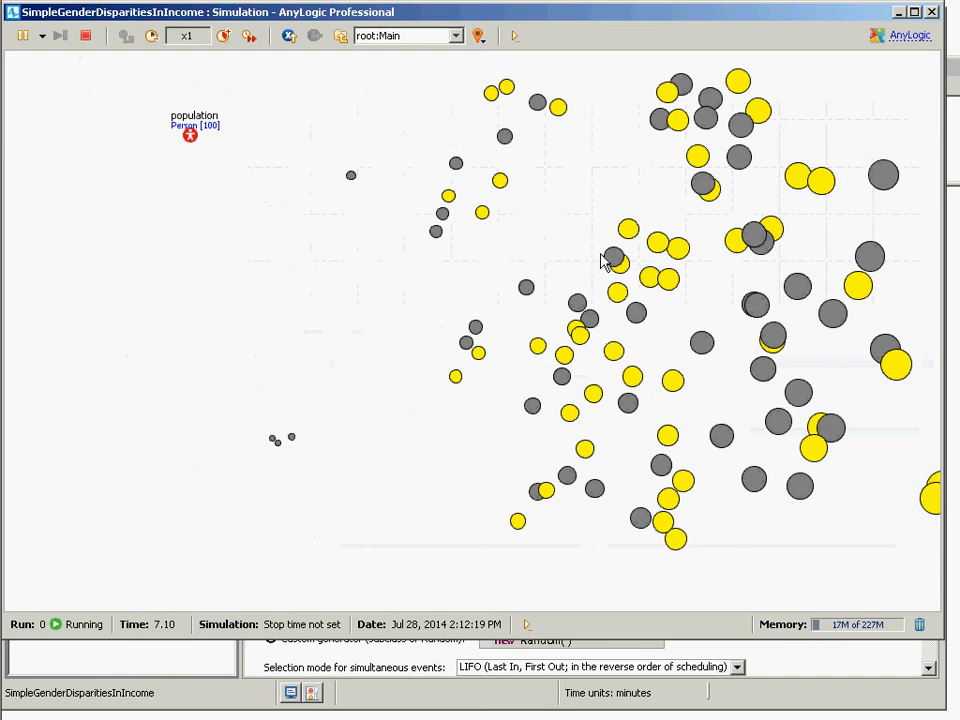
drag(600, 260, 244, 255)
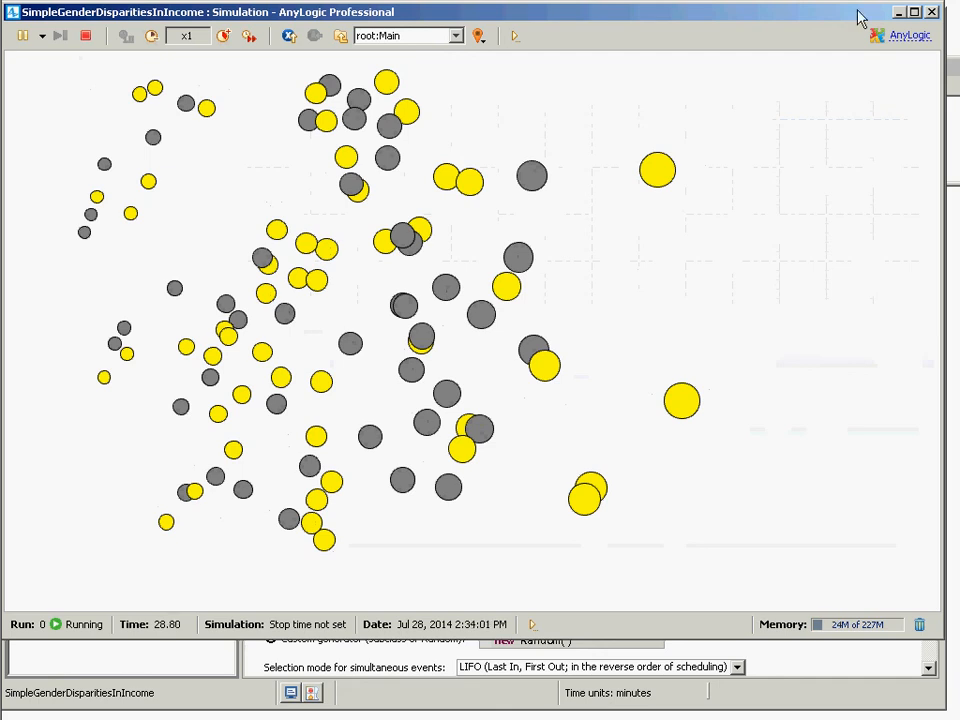
click(931, 14)
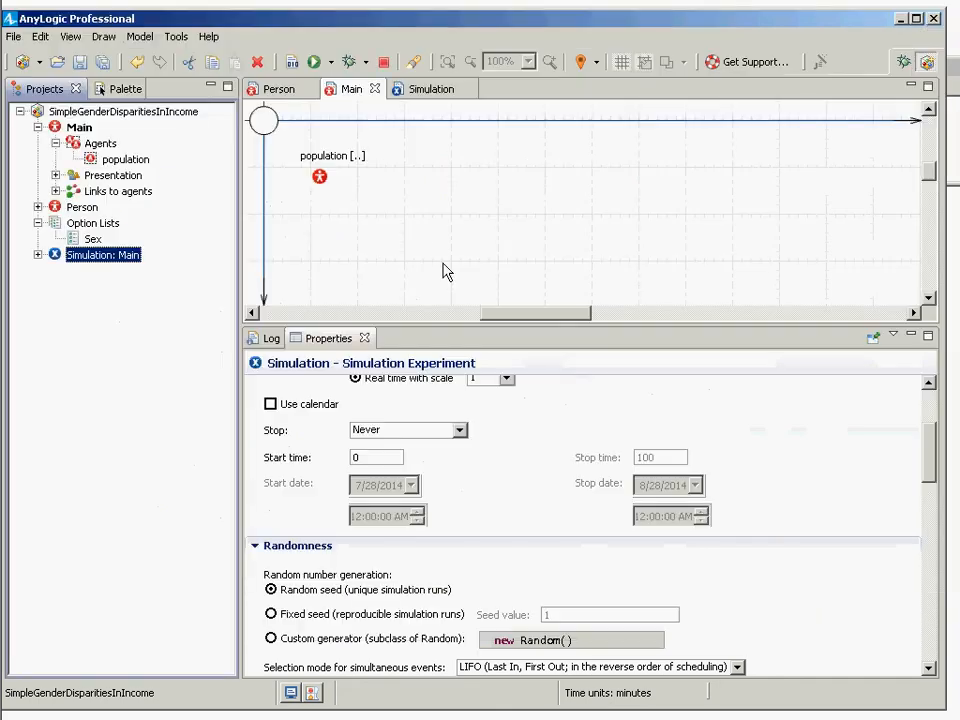
- Open the Person agent type and review the type and default value expression of its income parameter
double_click(70, 208)
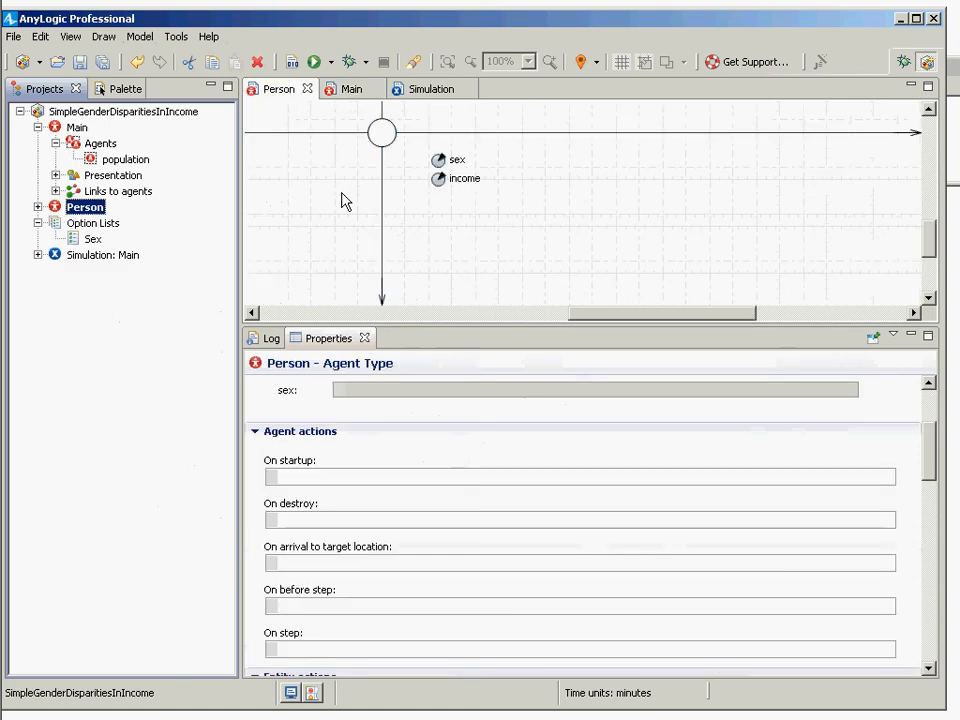
click(440, 182)
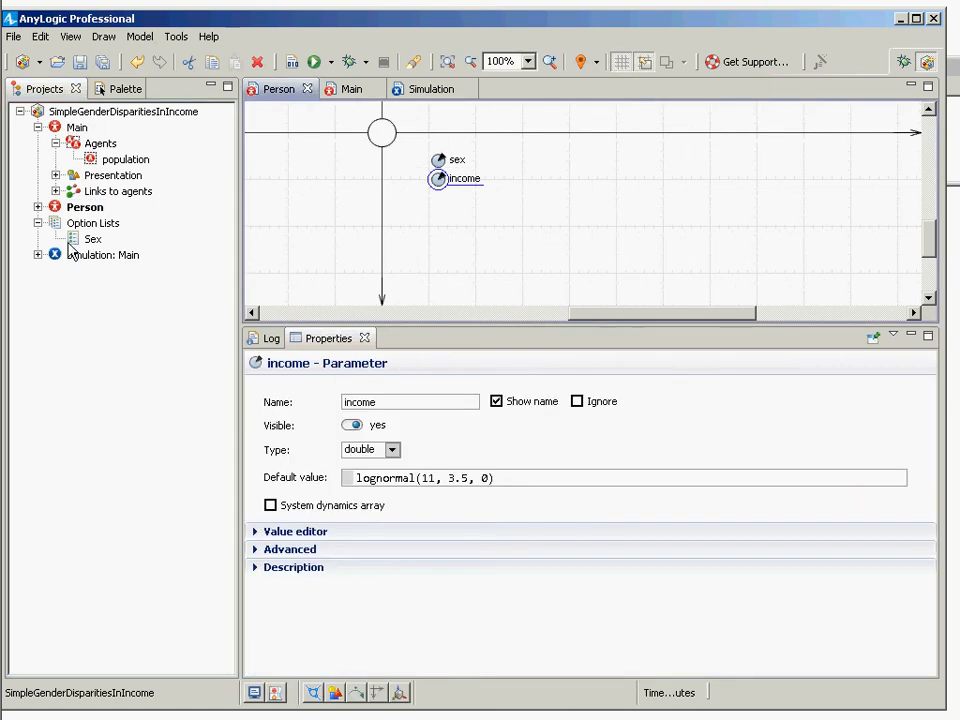
click(105, 88)
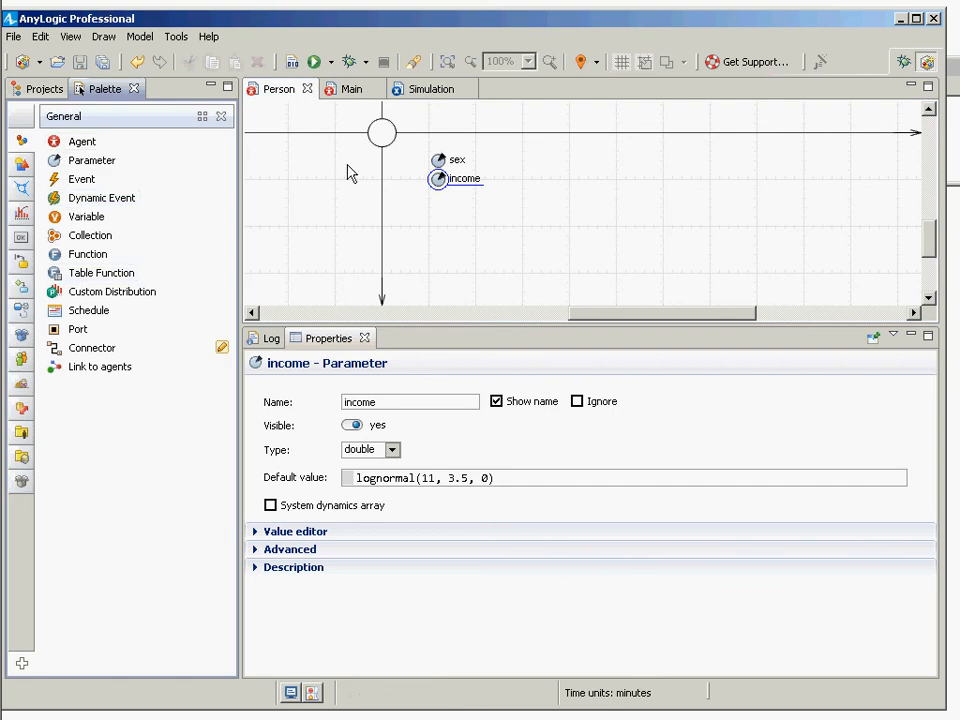
mouse_move(2, 148)
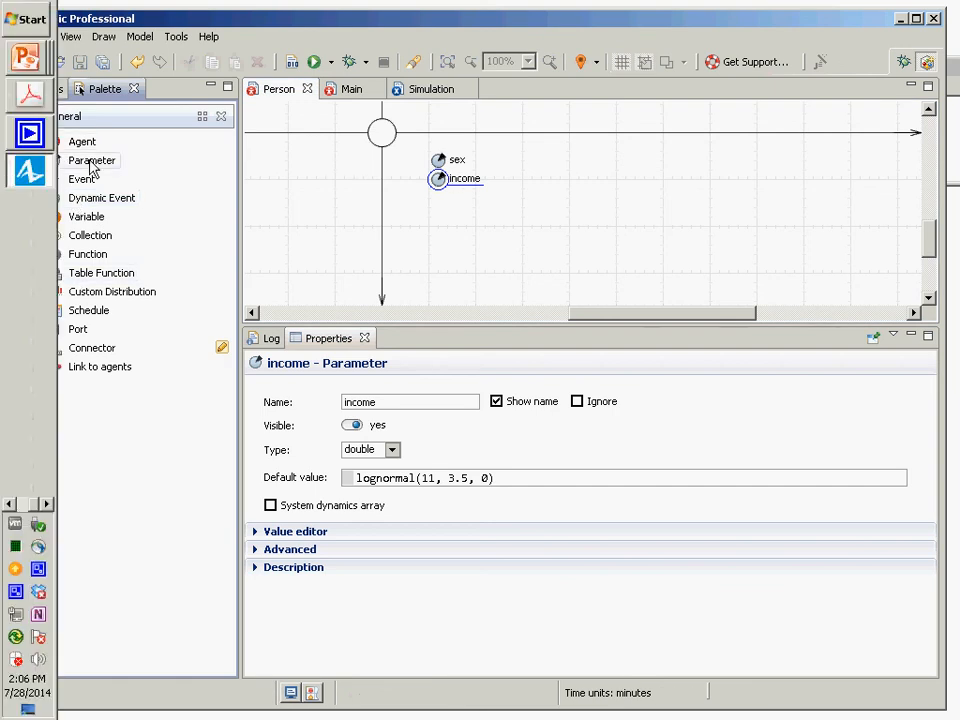
click(438, 188)
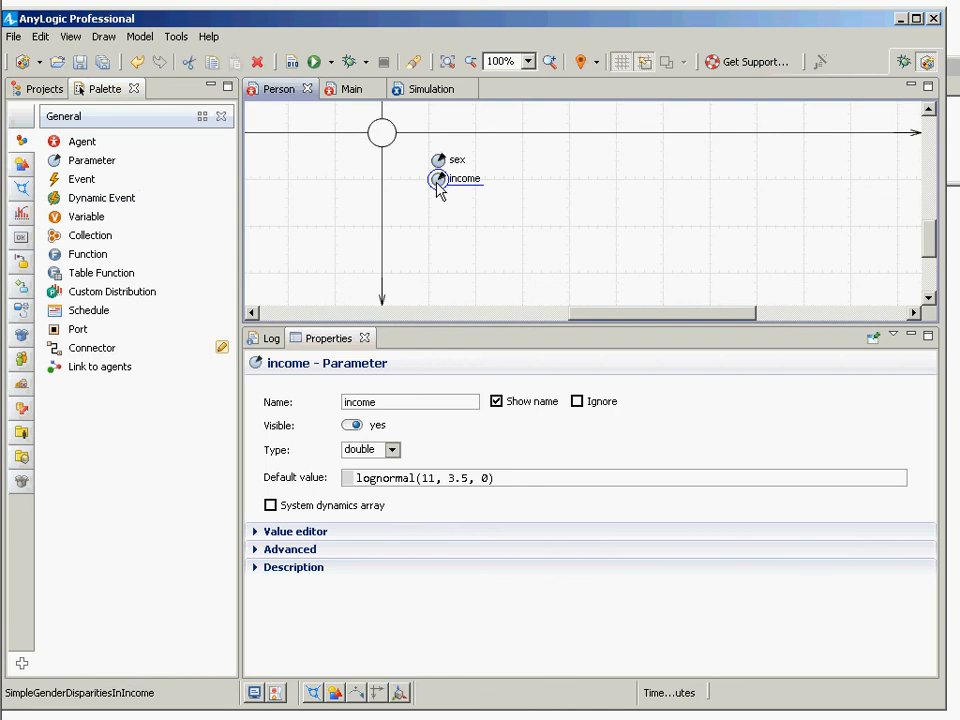
drag(498, 480, 300, 491)
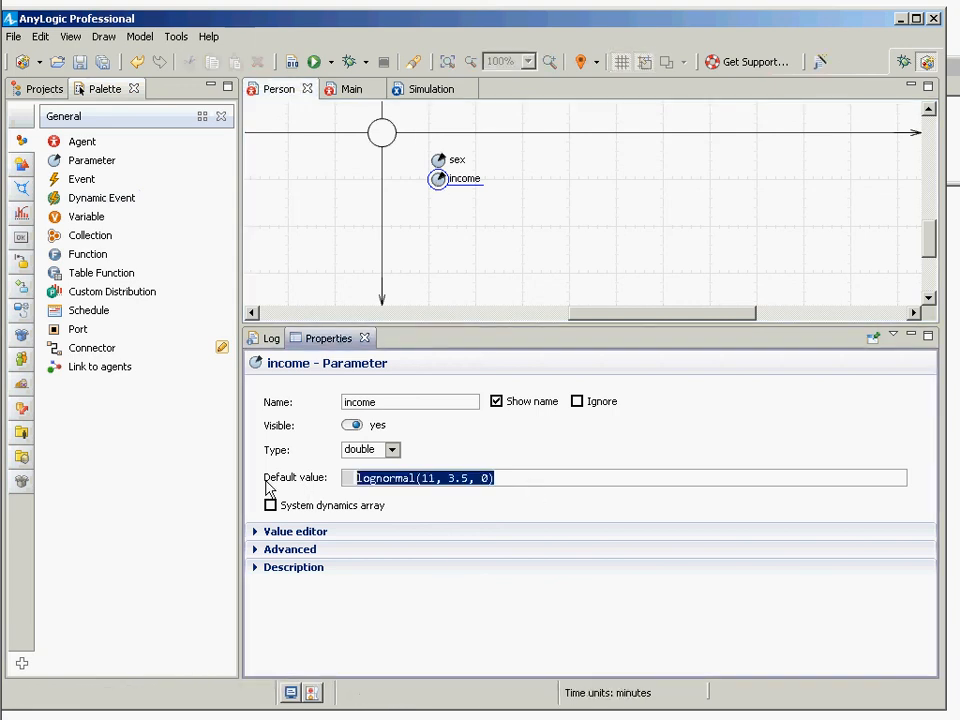
- Review the sex parameter's type and random default value expression, together with the options in the Sex option list
click(438, 160)
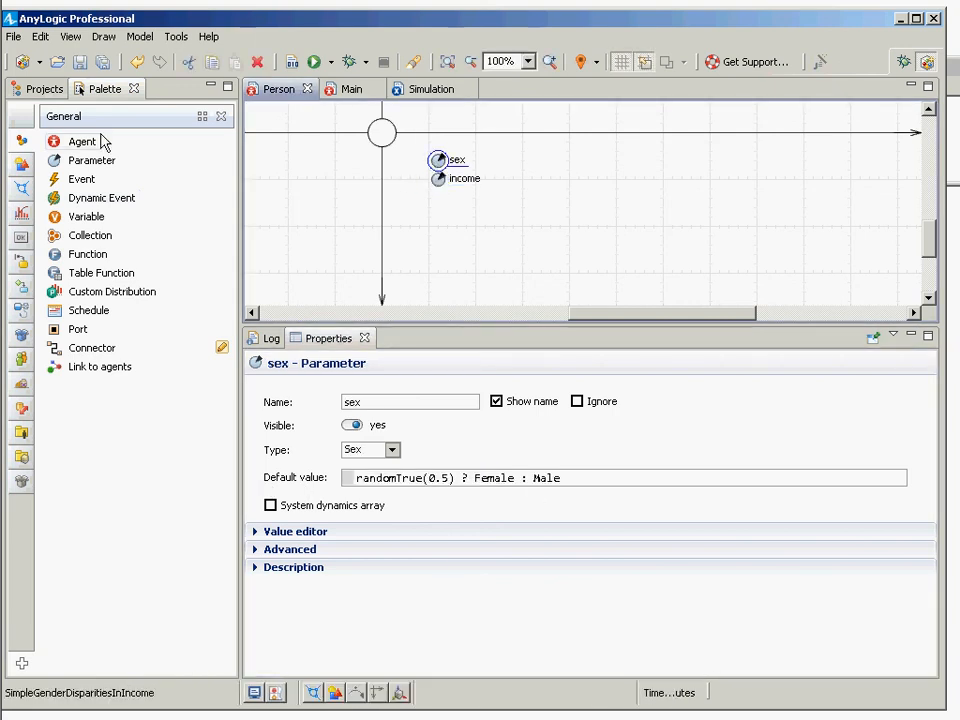
click(50, 92)
click(92, 240)
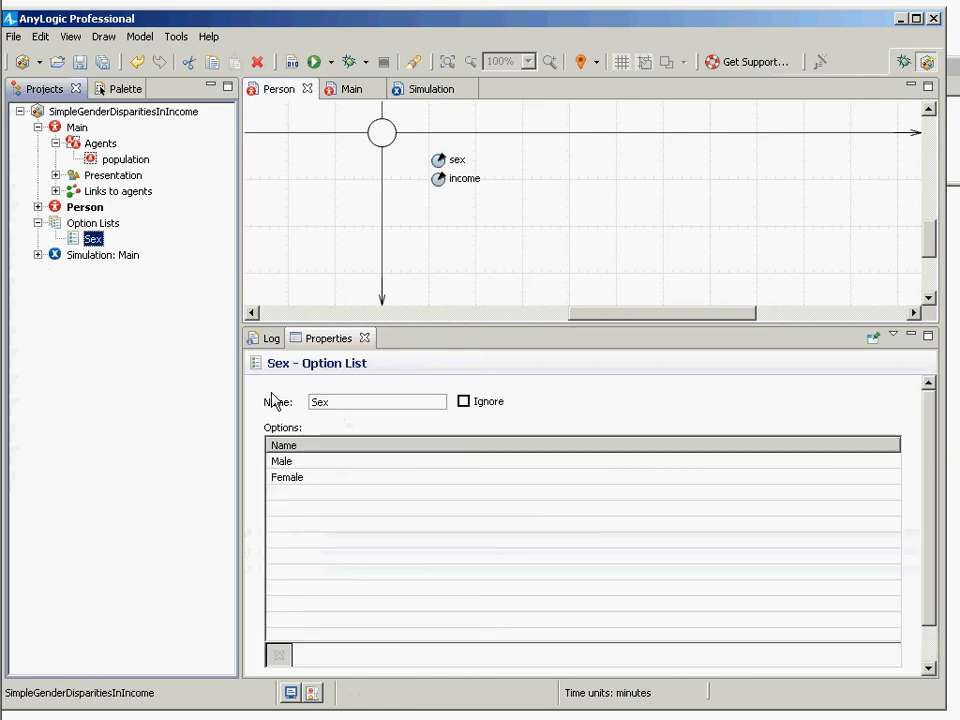
click(440, 160)
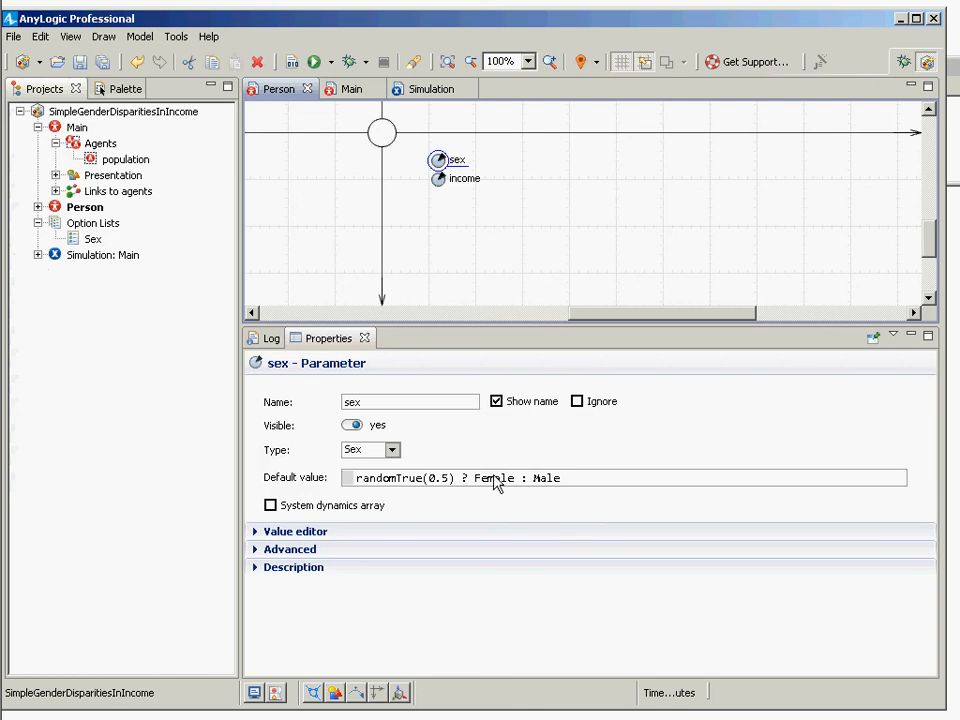
drag(455, 479, 270, 455)
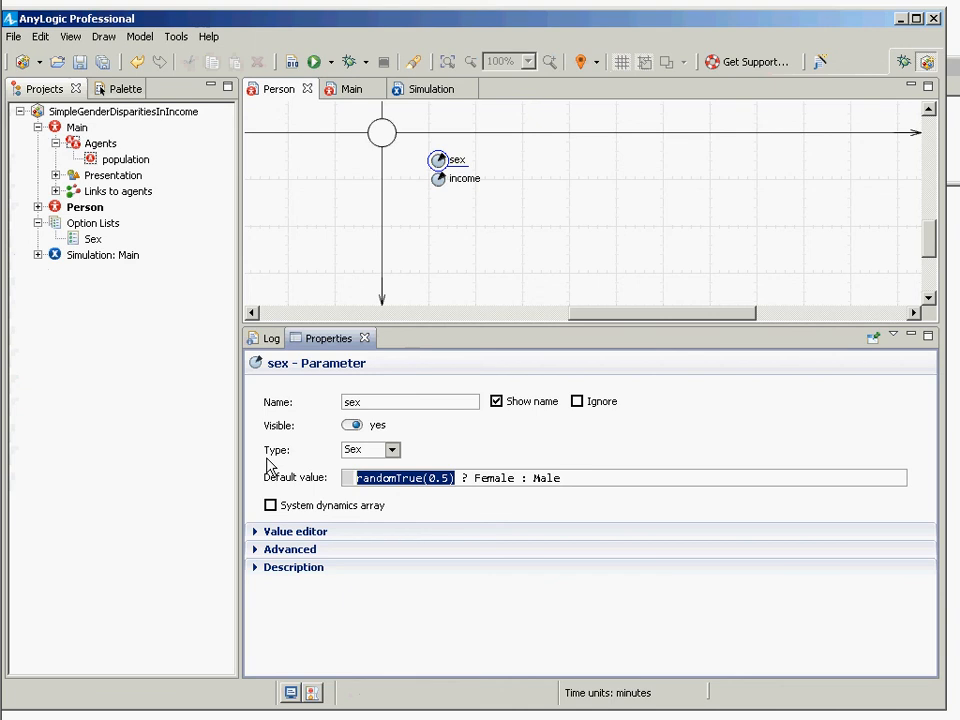
click(57, 90)
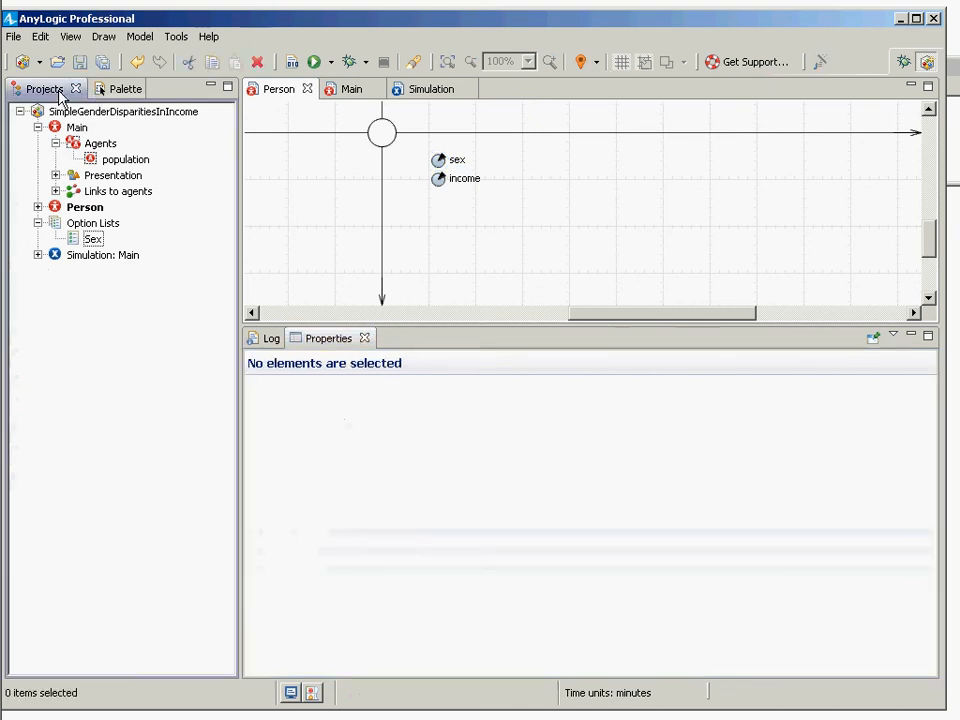
- Review the fill color and radius expressions of the oval that represents each Person
click(383, 140)
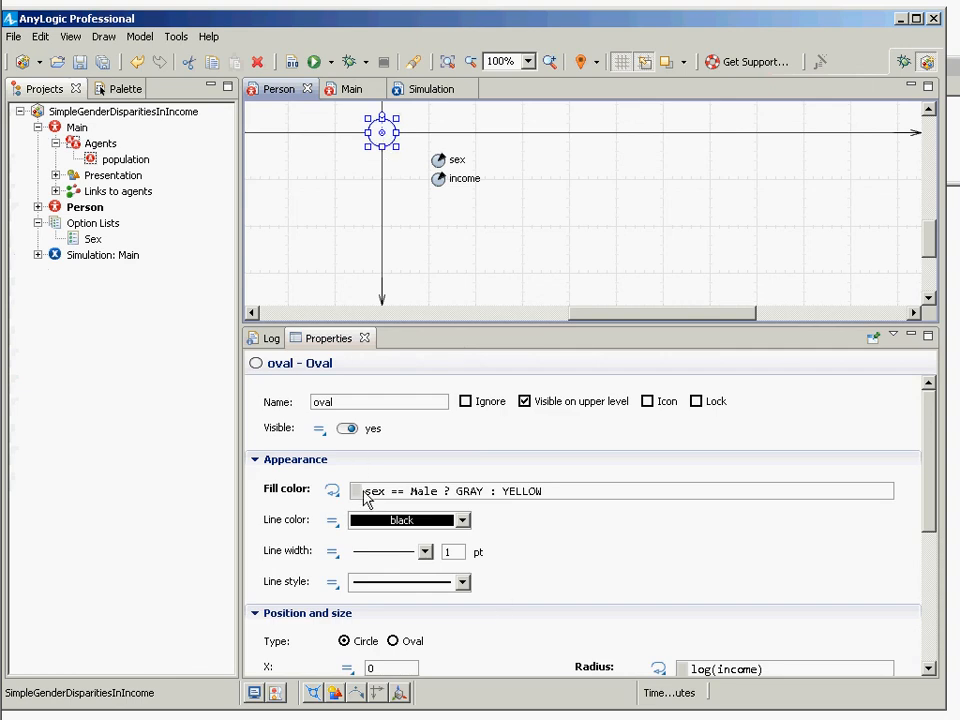
drag(365, 493, 776, 516)
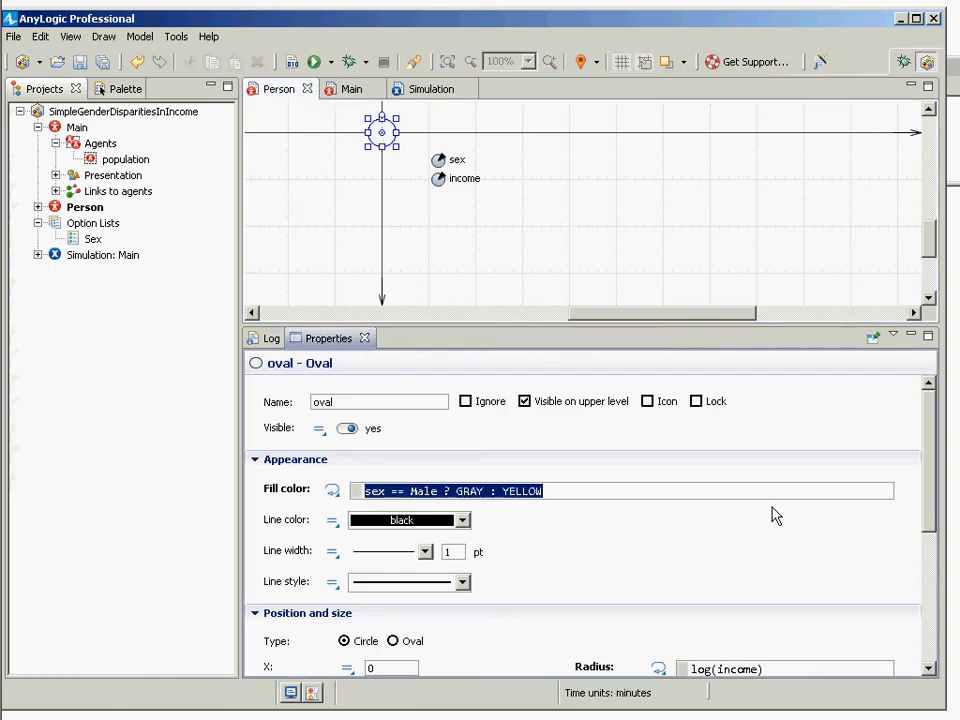
drag(927, 489, 919, 618)
drag(767, 431, 624, 436)
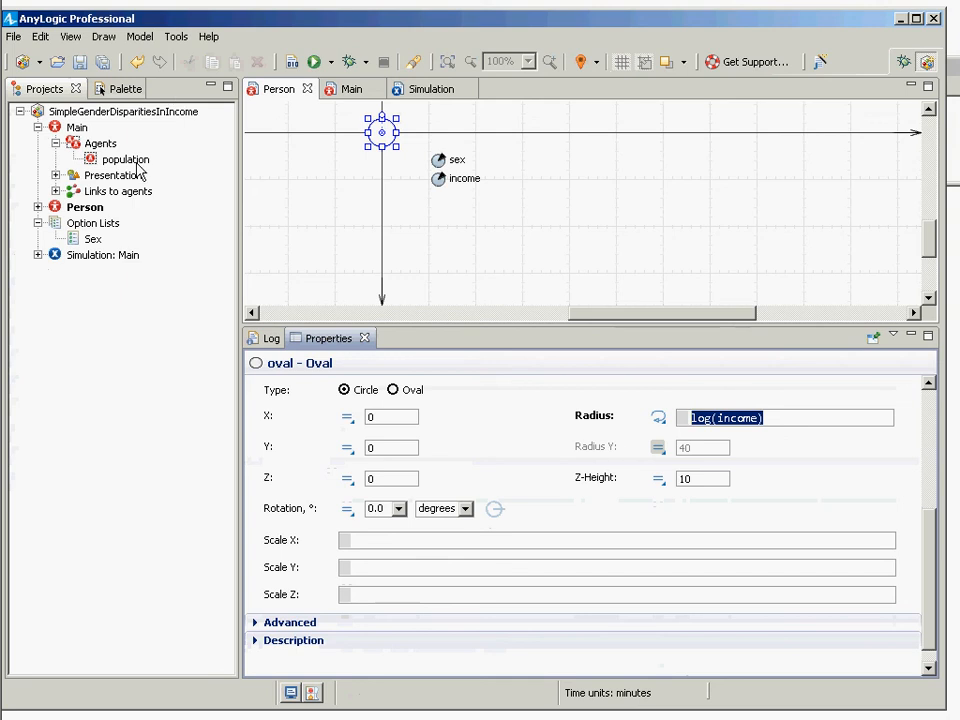
click(43, 89)
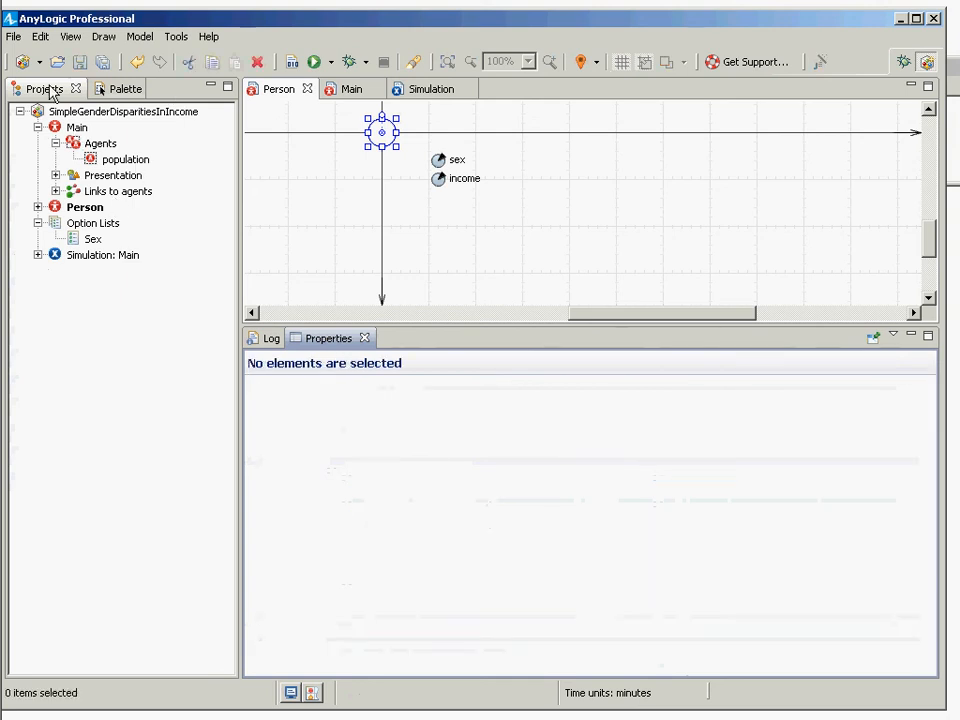
- Examine Main's space dimensions and layout type, and the population's initial location settings for placement in the specified point
double_click(72, 129)
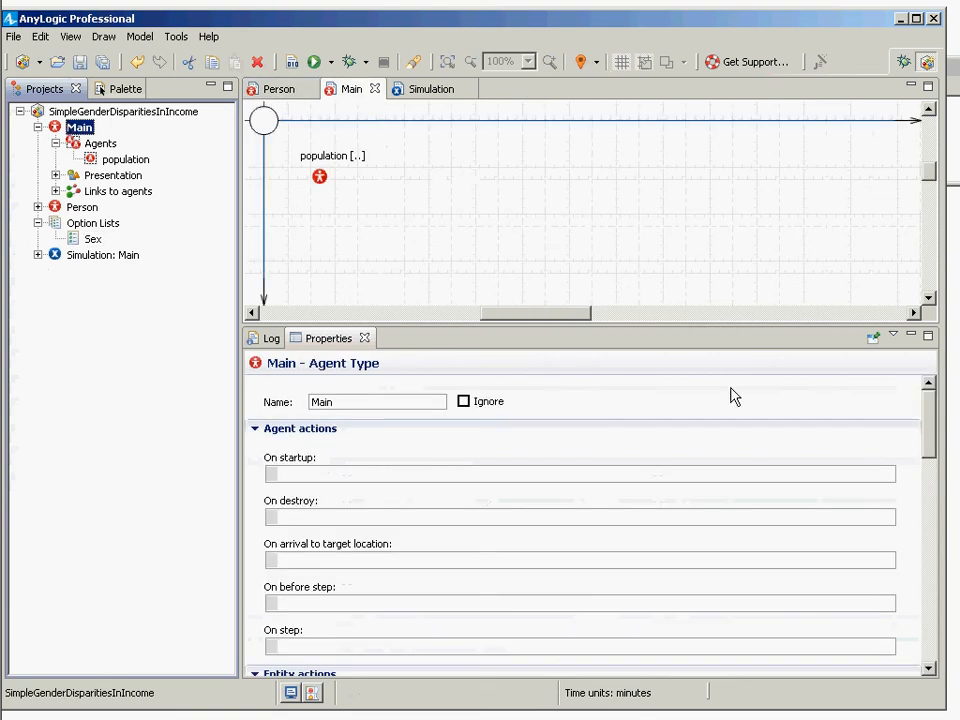
drag(927, 425, 922, 584)
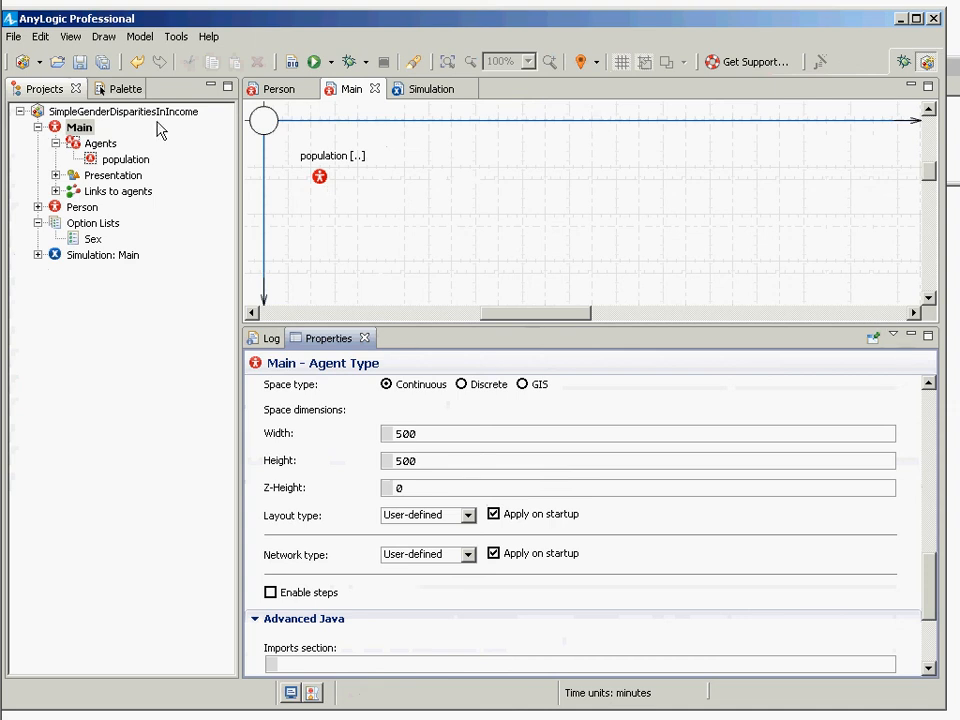
click(104, 160)
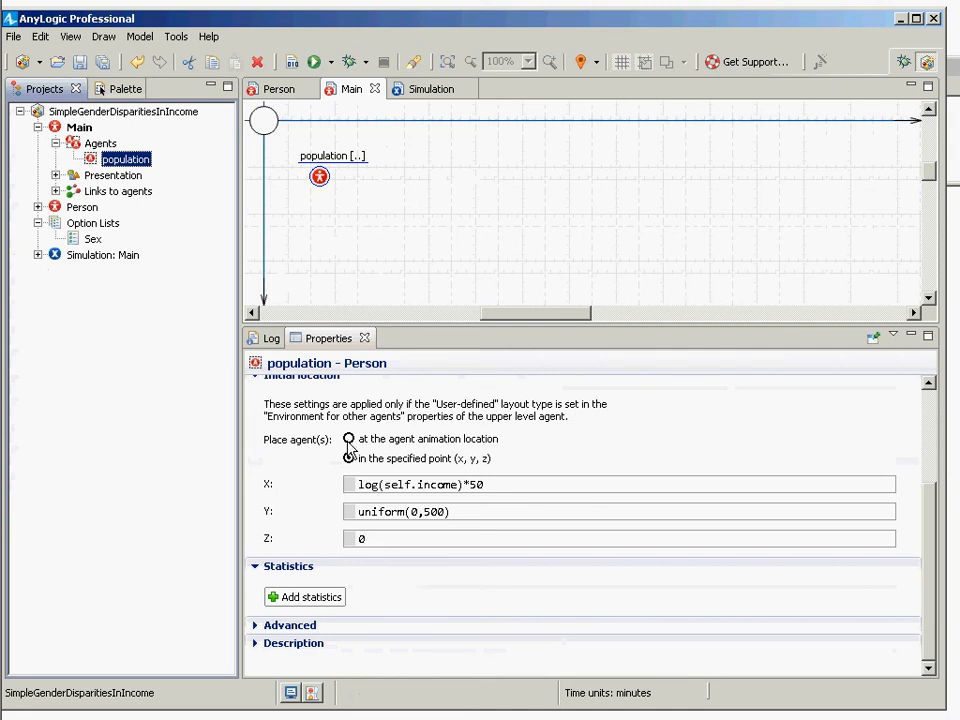
click(349, 462)
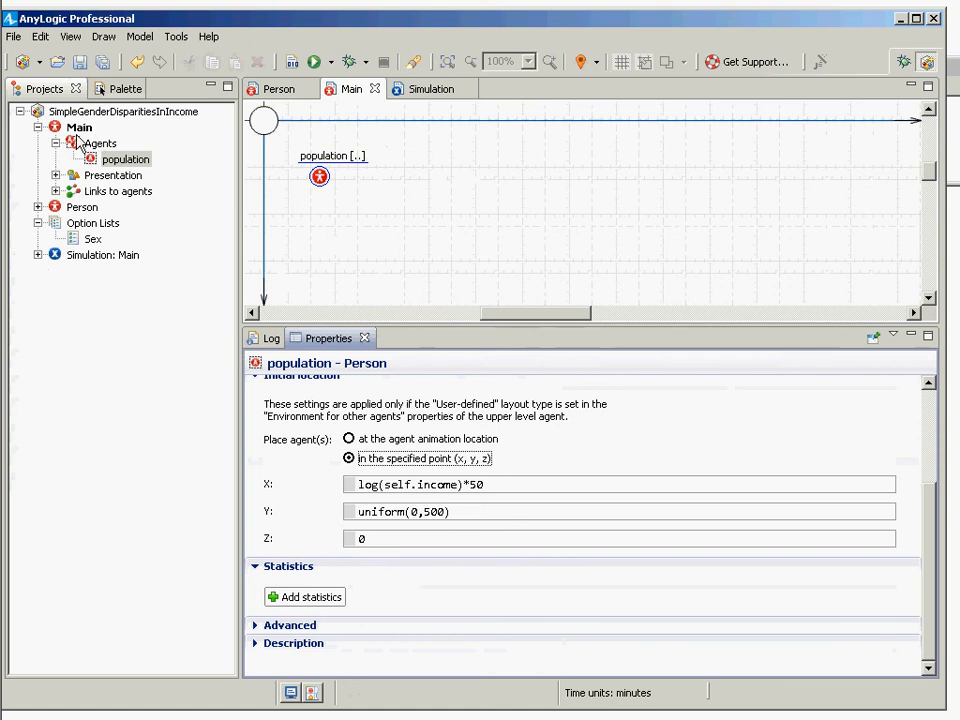
mouse_move(928, 556)
mouse_down()
mouse_move(930, 467)
mouse_move(928, 547)
mouse_up()
- Recheck Main's layout type and the population's initial X expression, and save the model
mouse_move(3, 90)
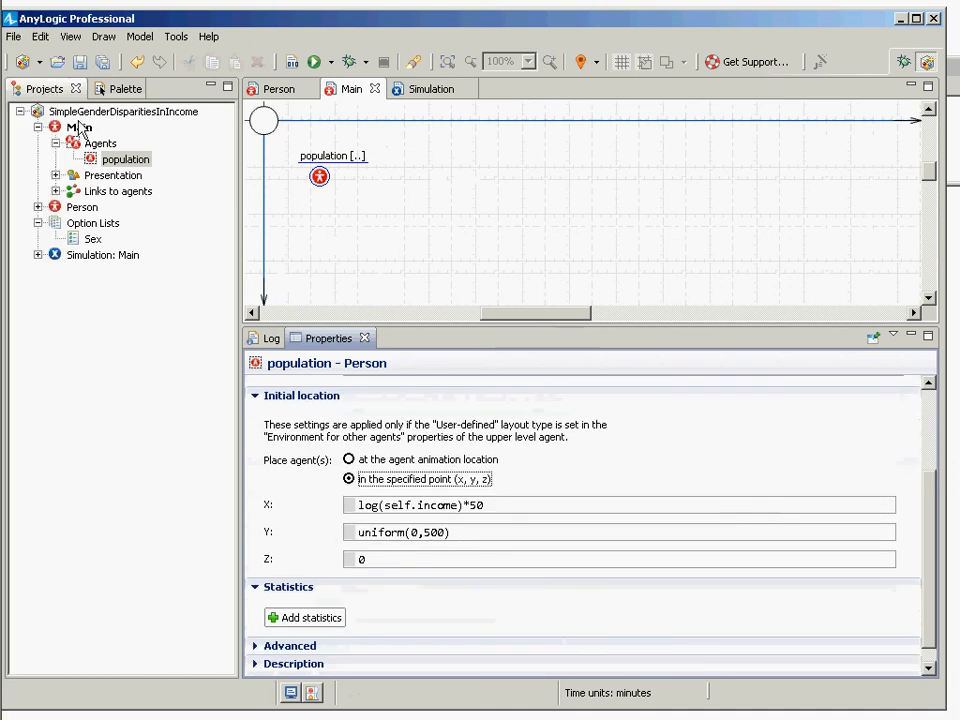
click(80, 127)
drag(938, 480, 930, 592)
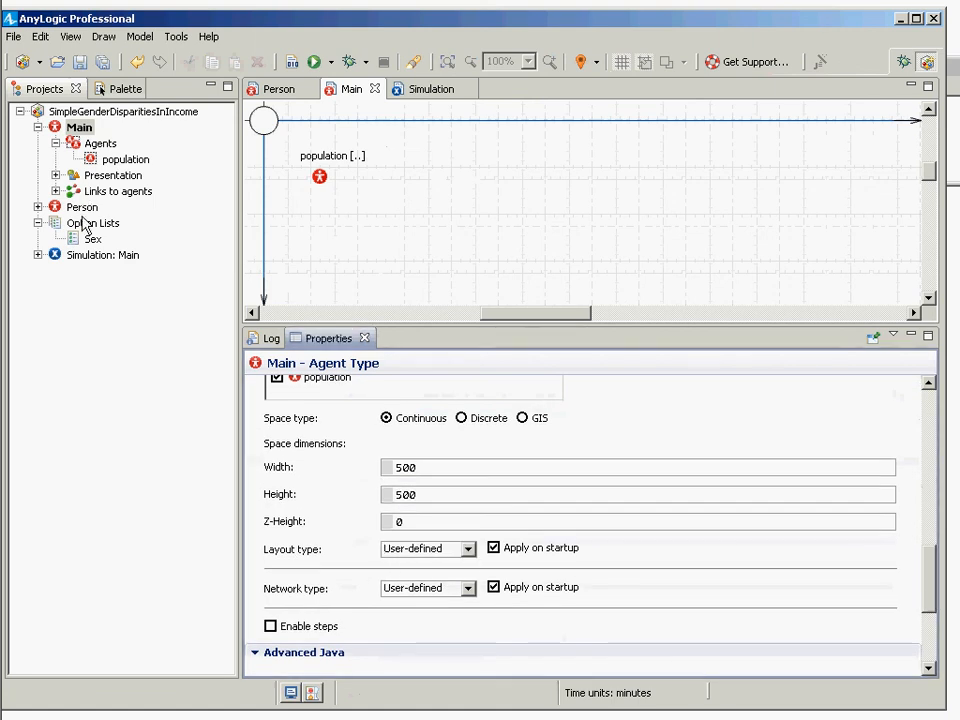
key(ctrl+s)
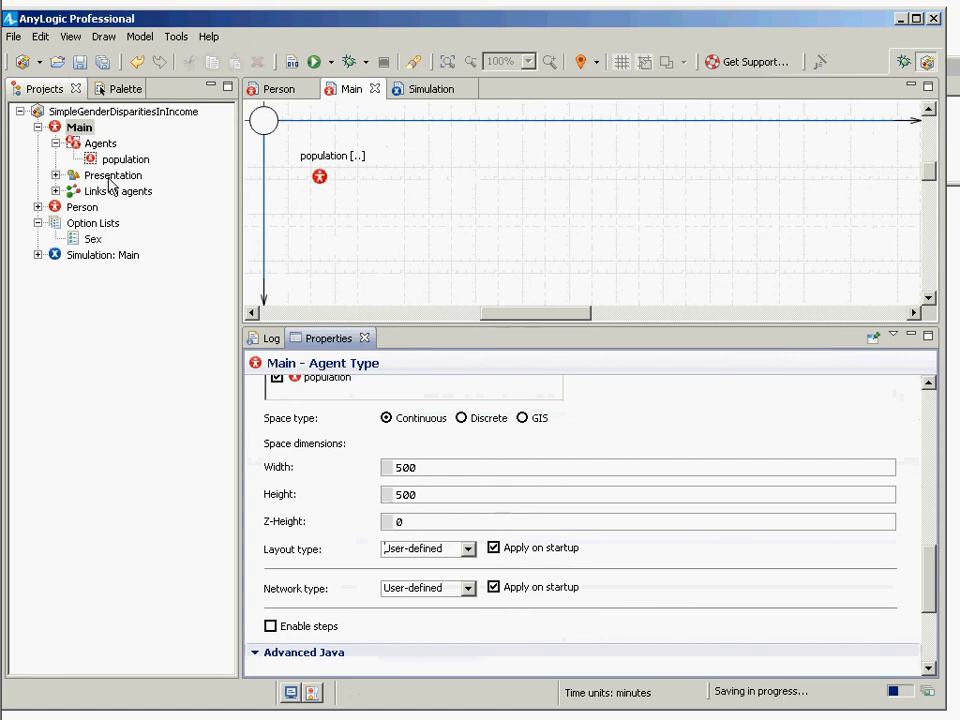
click(124, 160)
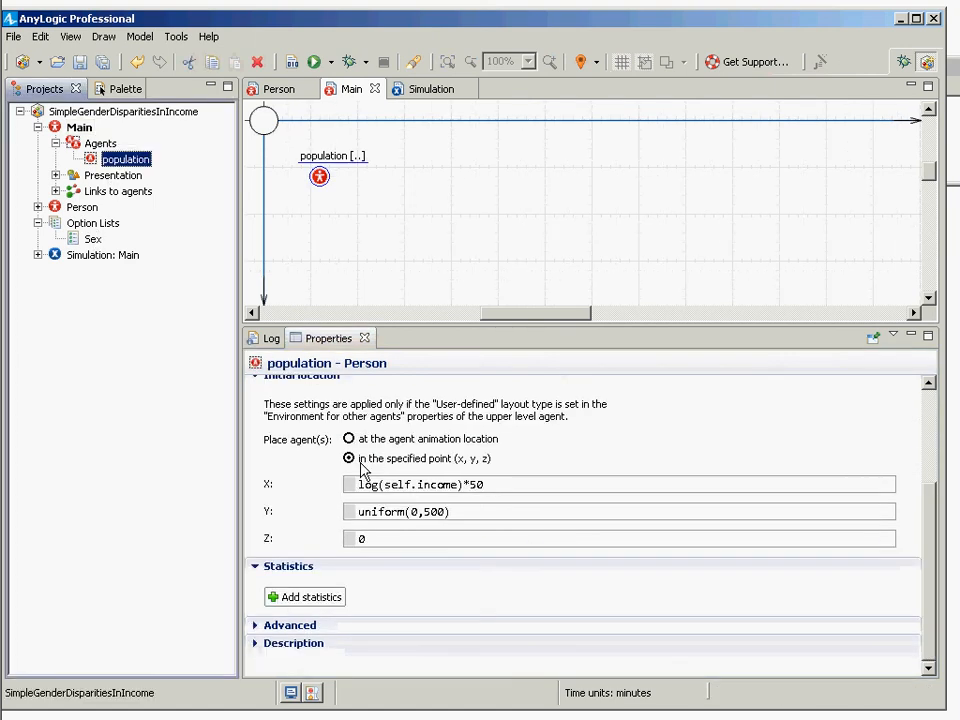
drag(518, 497, 464, 486)
key(ctrl+s)
- Run the saved model's Simulation: Main experiment again, compare the sizes and positions of the colored circles, and close the run
click(76, 256)
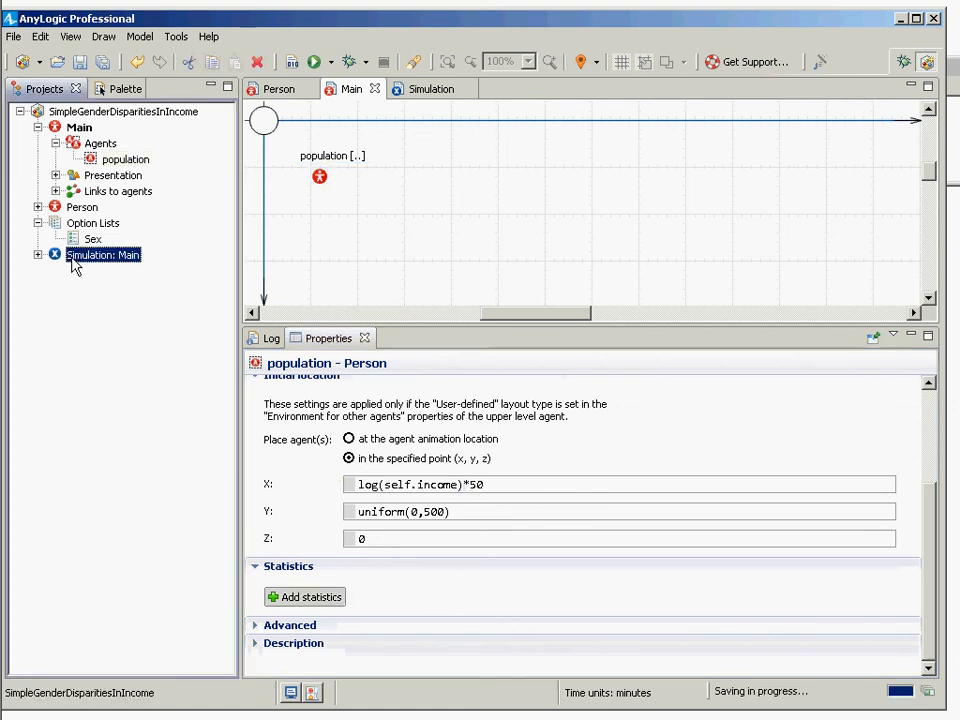
right_click(70, 255)
click(96, 450)
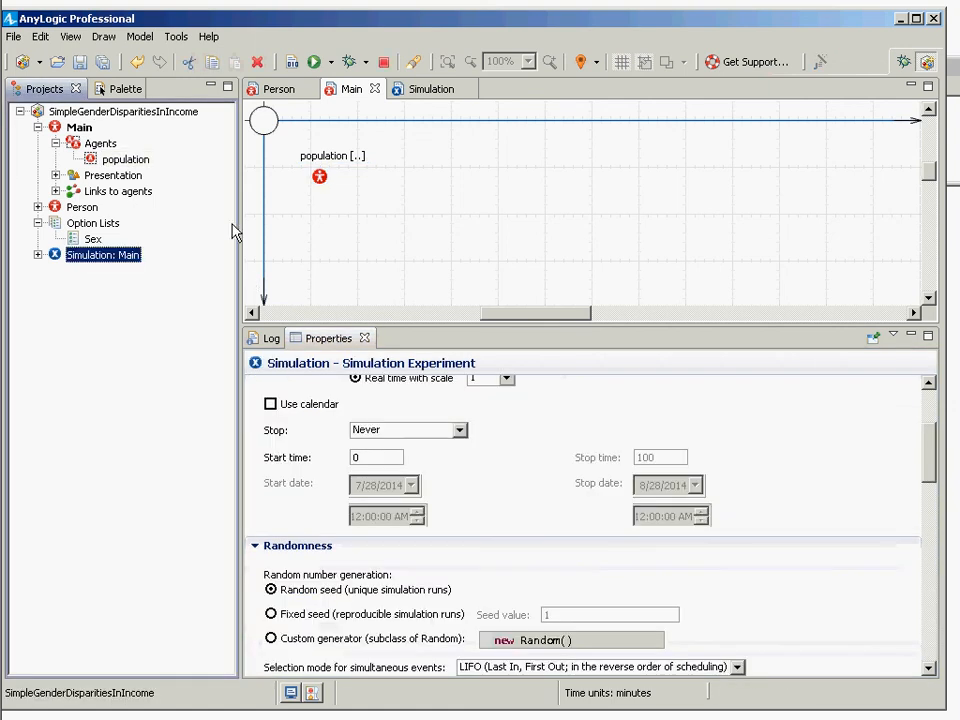
click(118, 148)
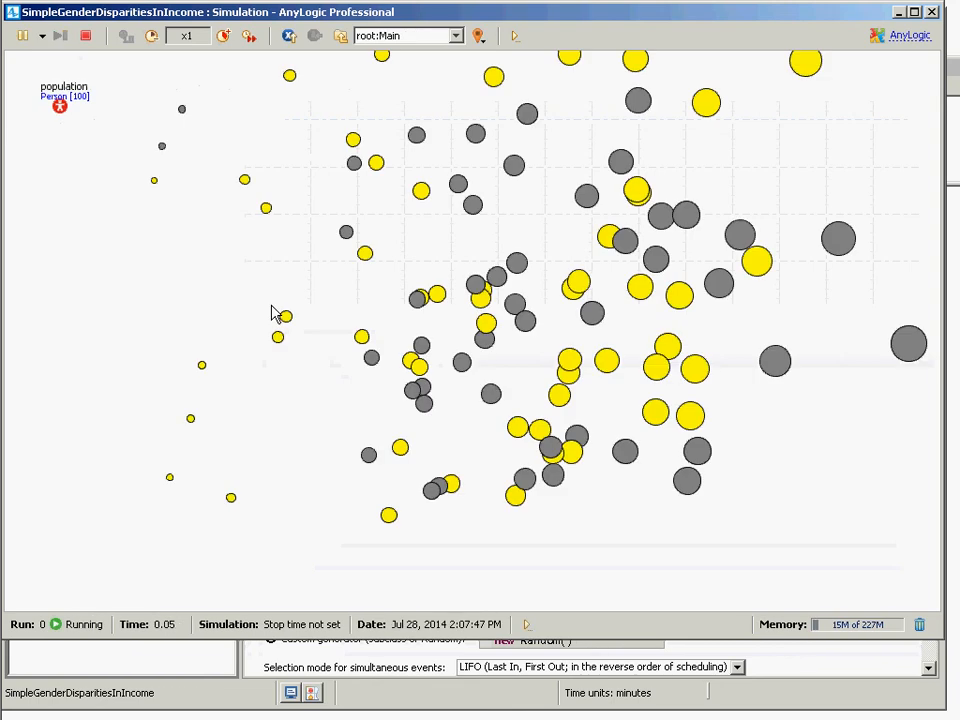
click(905, 35)
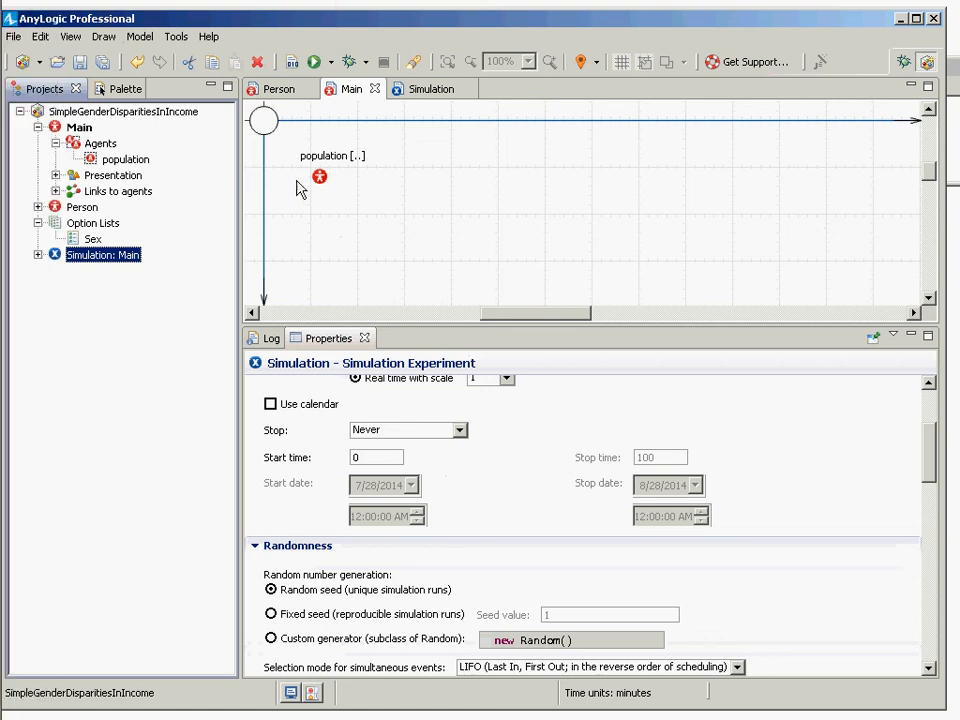
- Review the population's initial location, number of agents and income expression, and inspect the agent presentation circle on Main
click(116, 161)
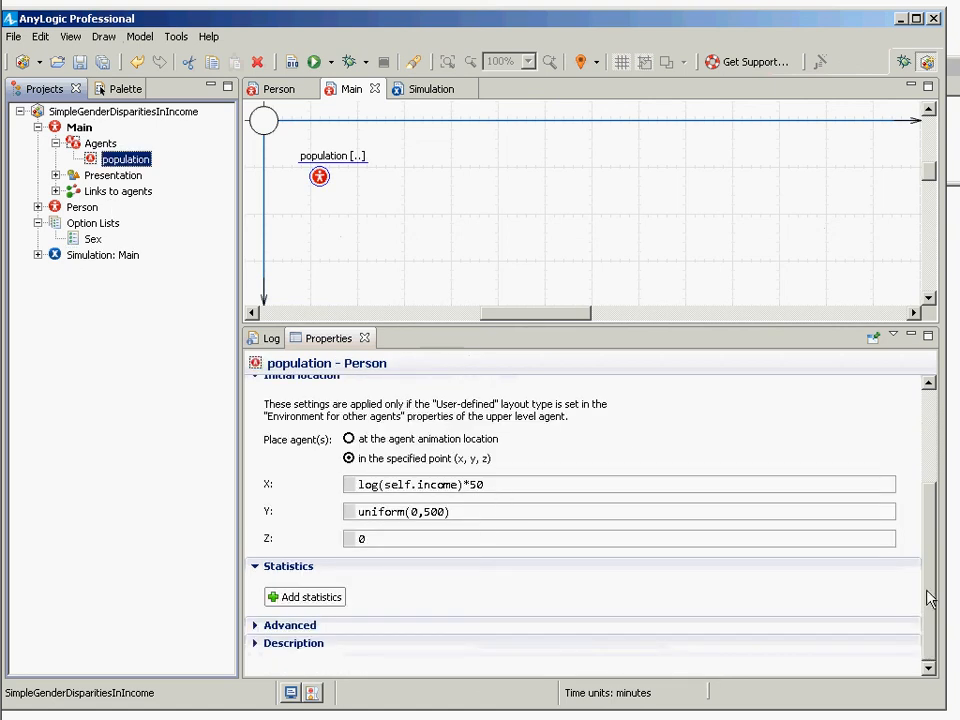
drag(930, 598, 904, 463)
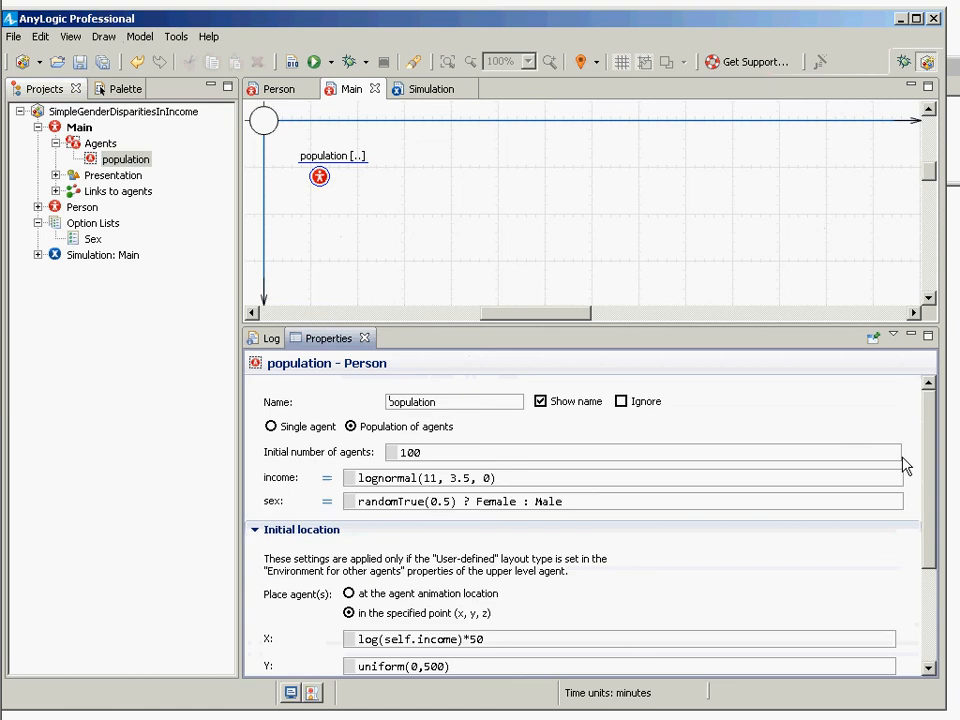
click(385, 478)
click(264, 119)
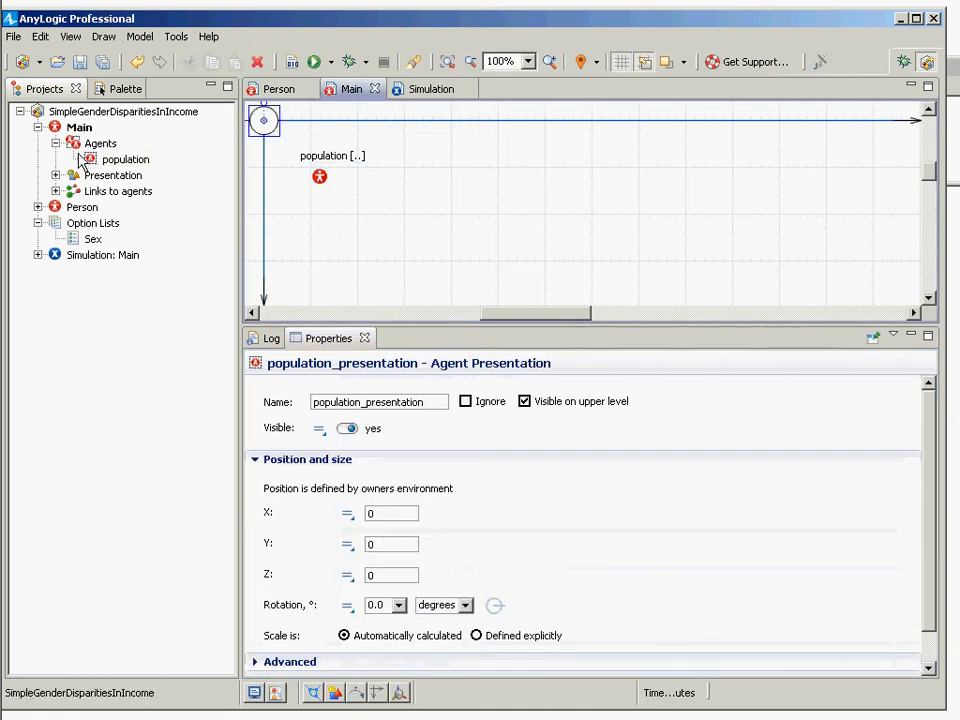
- Try the spelling GREY for males in the fill color expression of Person's oval, save the model, and open the reported problem
click(83, 208)
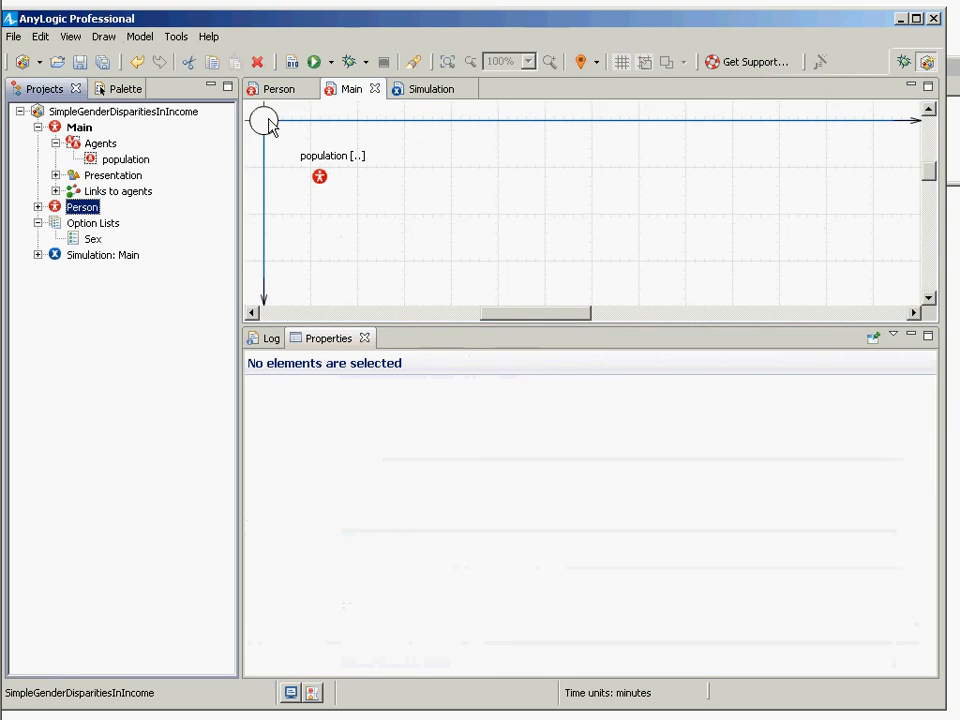
double_click(83, 207)
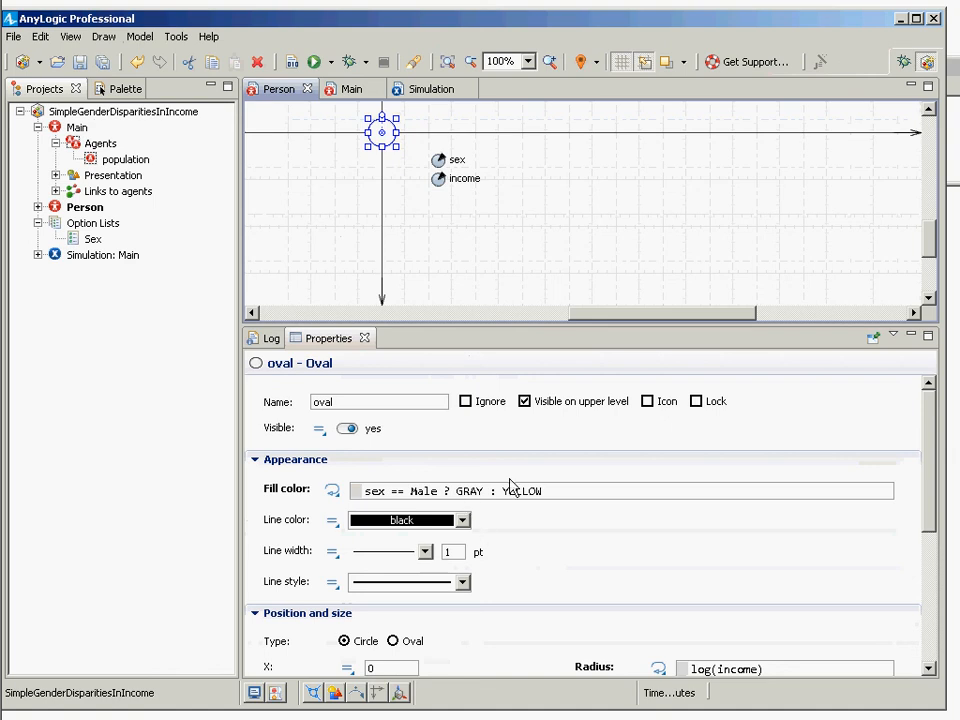
drag(469, 494, 479, 494)
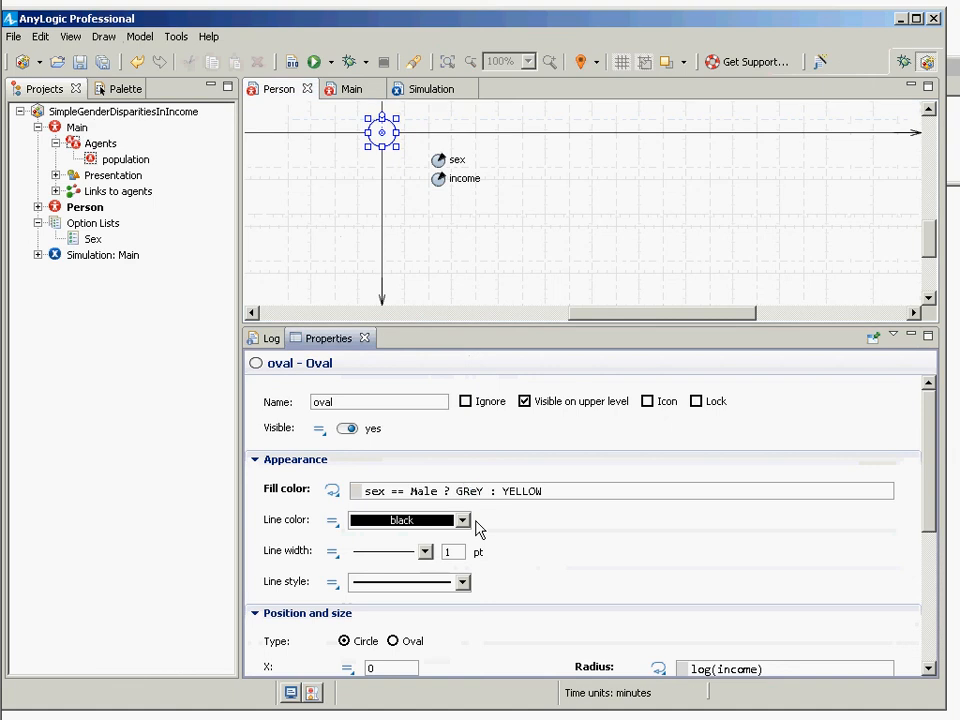
text(E)
key(ctrl+s)
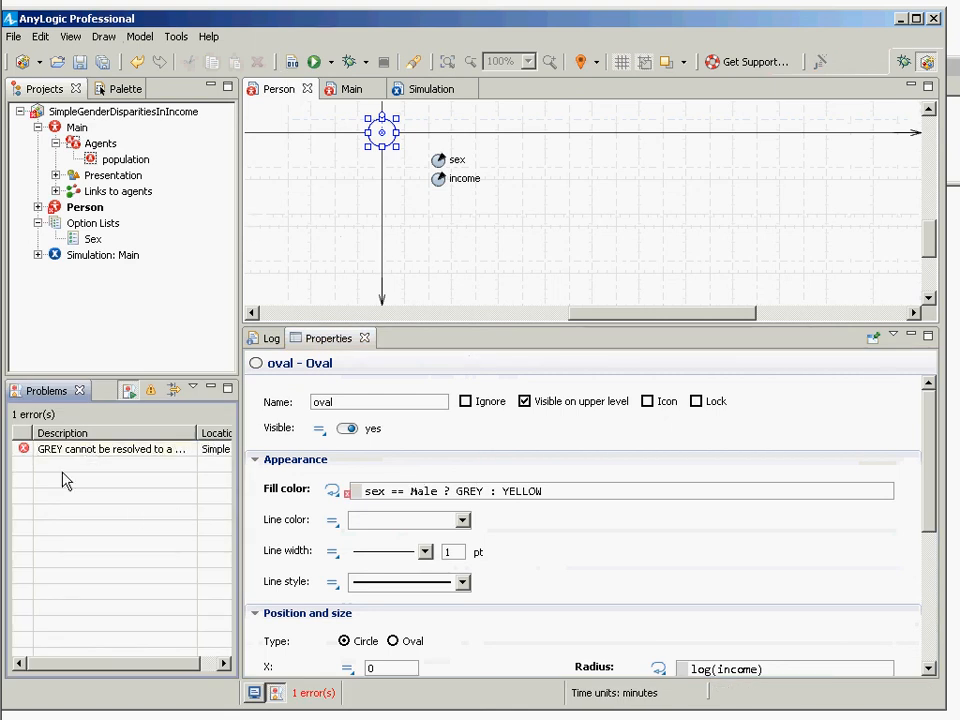
double_click(77, 459)
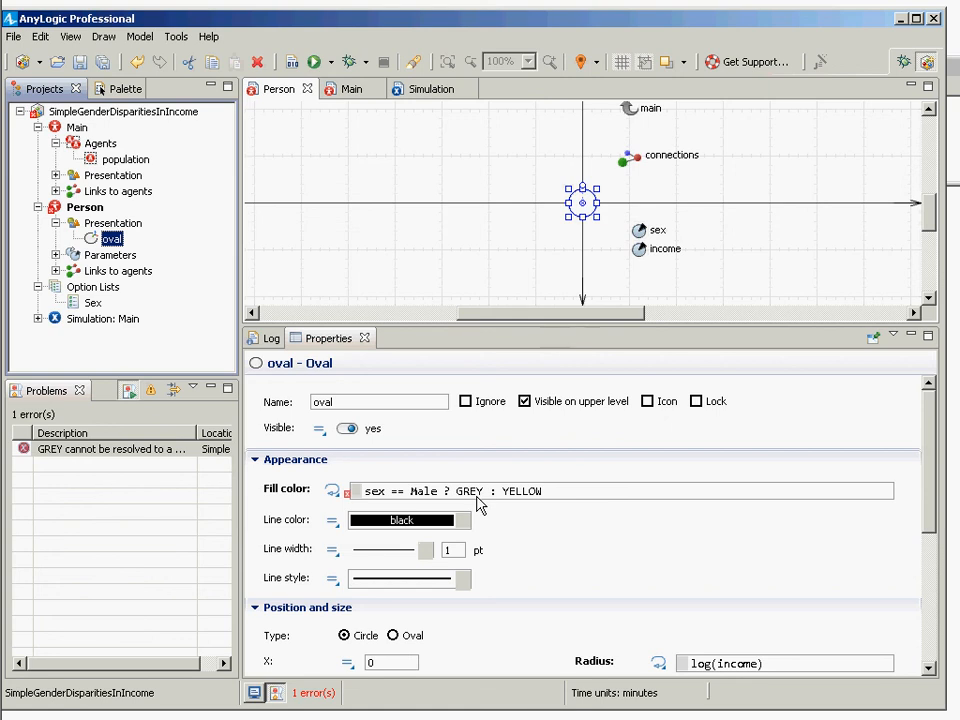
- Change the male color back to GRAY in the oval's fill color expression and save the model
scroll(477, 505, down, 3)
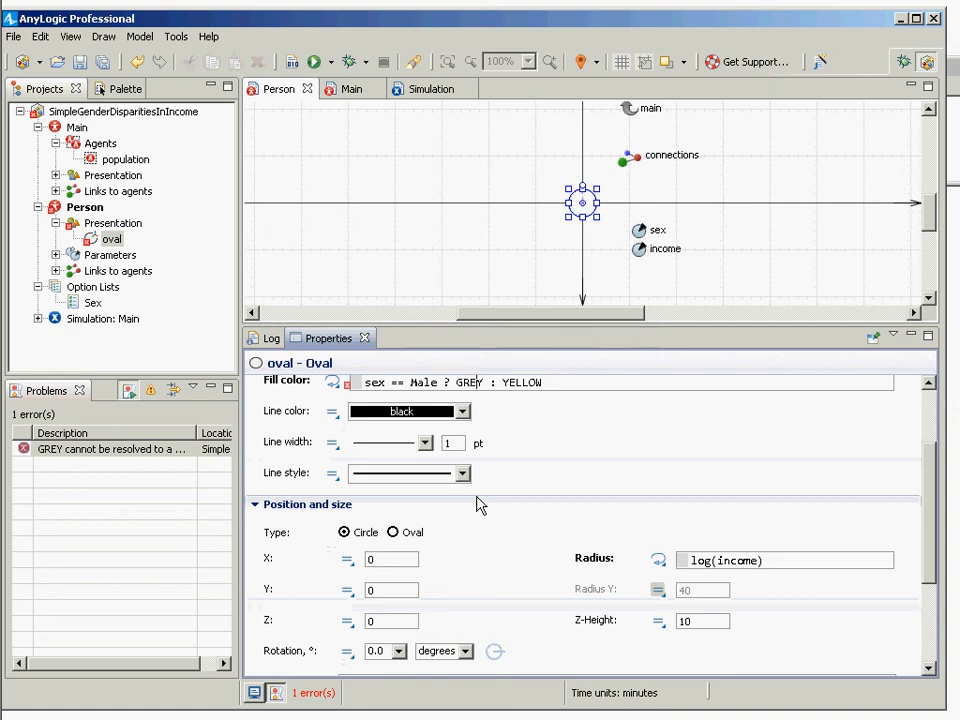
key(BackSpace)
text(A)
key(ctrl+s)
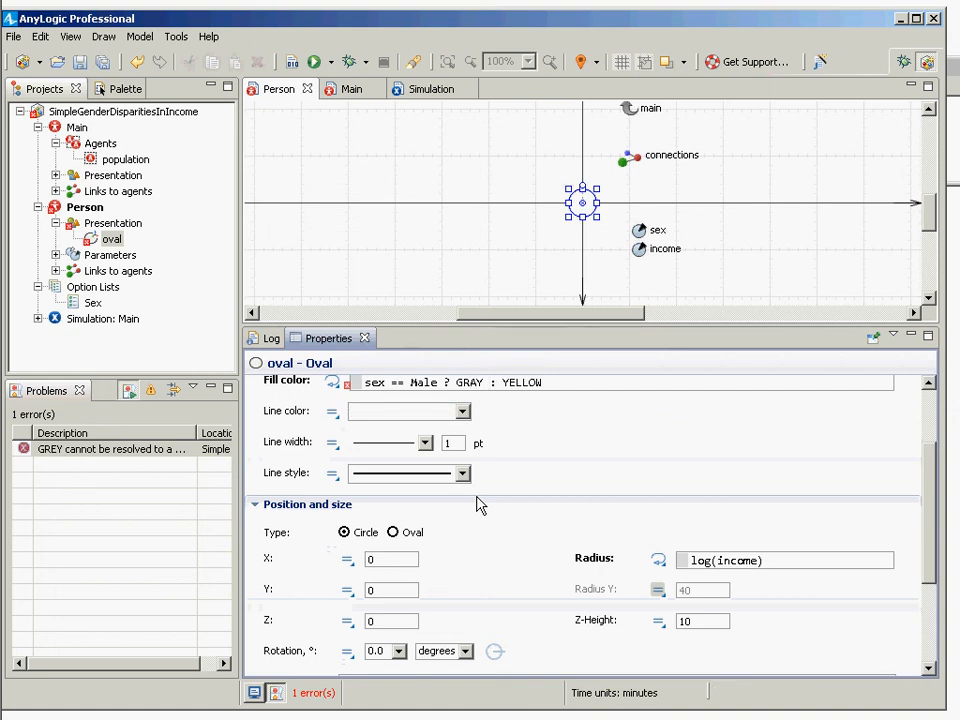
- Remove the male color from the oval's fill color expression, retype it as GRaY, and save the model
key(ctrl+shift+Left)
key(BackSpace)
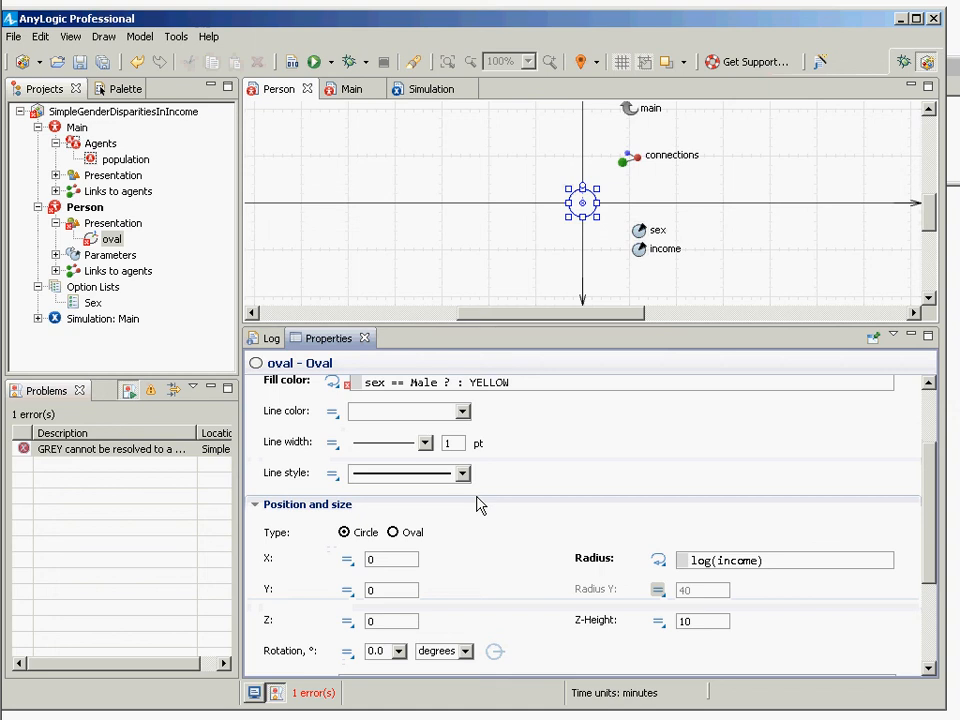
text(gra)
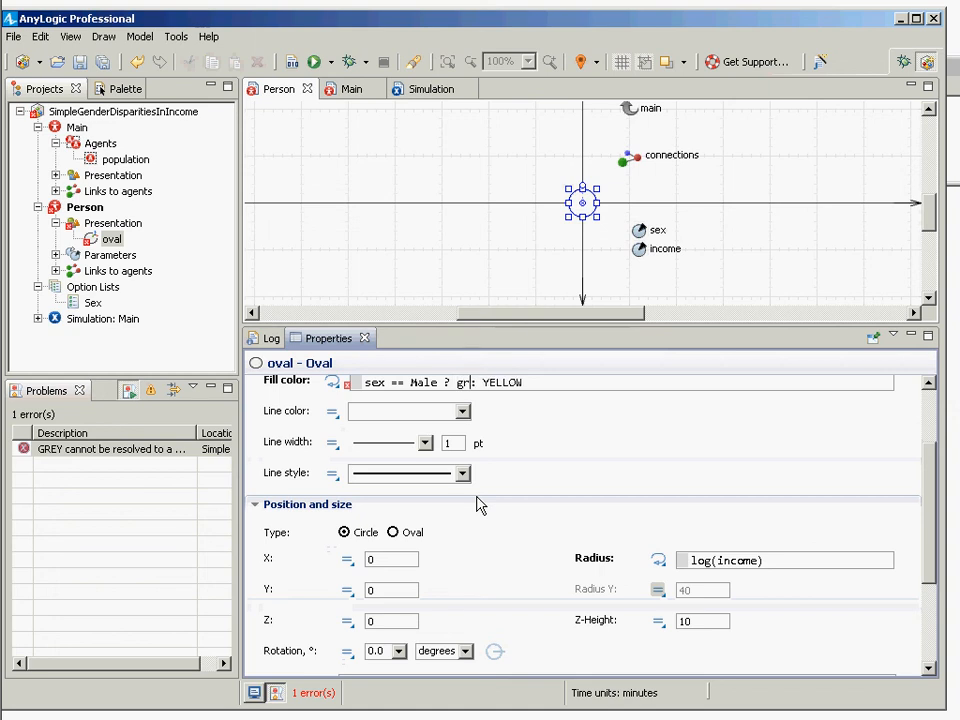
key(BackSpace)
key(BackSpace)
key(BackSpace)
text(GRAY)
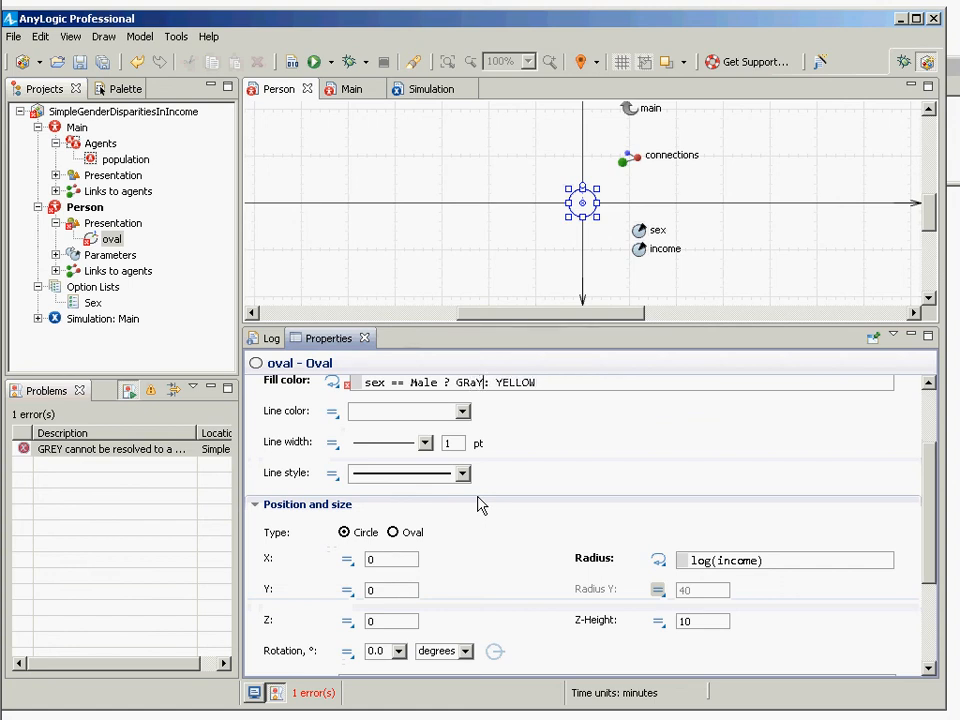
key(ctrl+space)
key(ctrl+s)
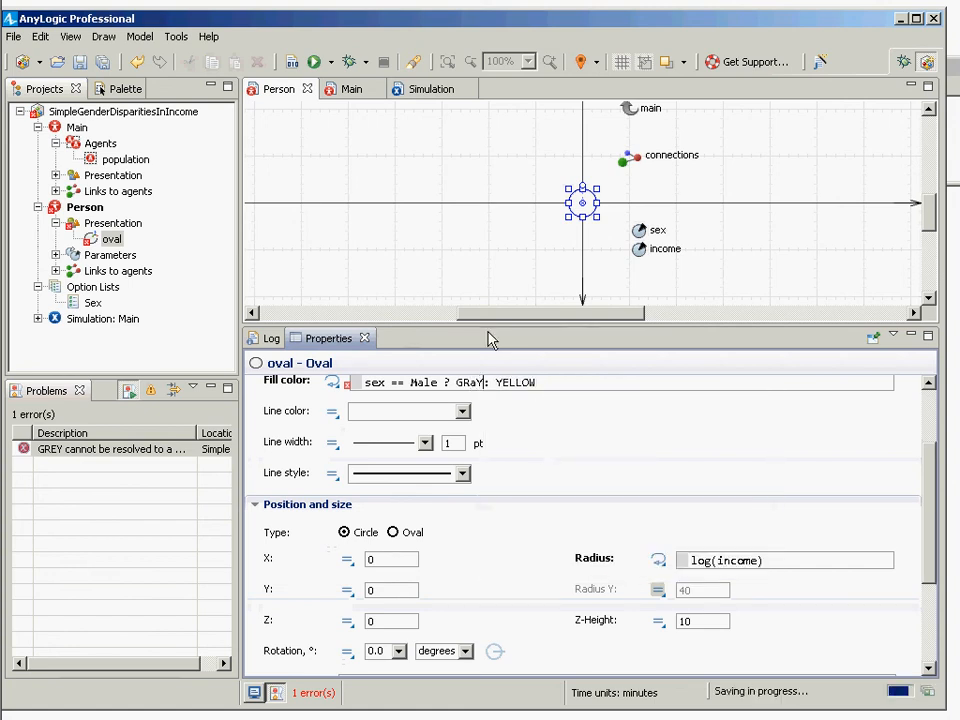
- Build the model, correct the male color in the oval's fill color expression to GRAY, and save
click(292, 62)
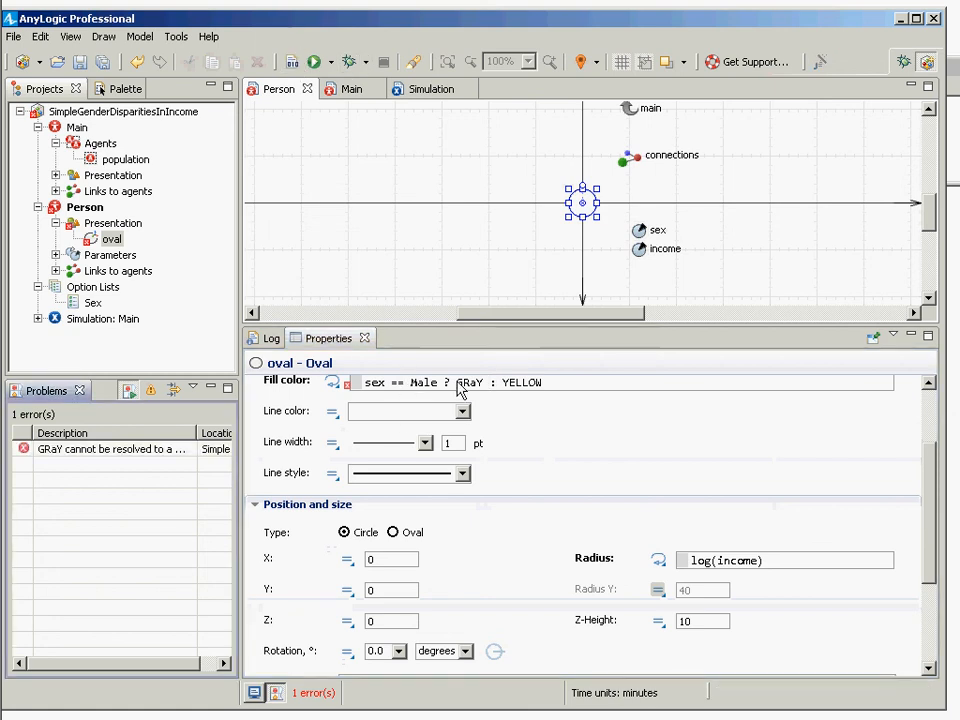
drag(469, 383, 478, 383)
text(A)
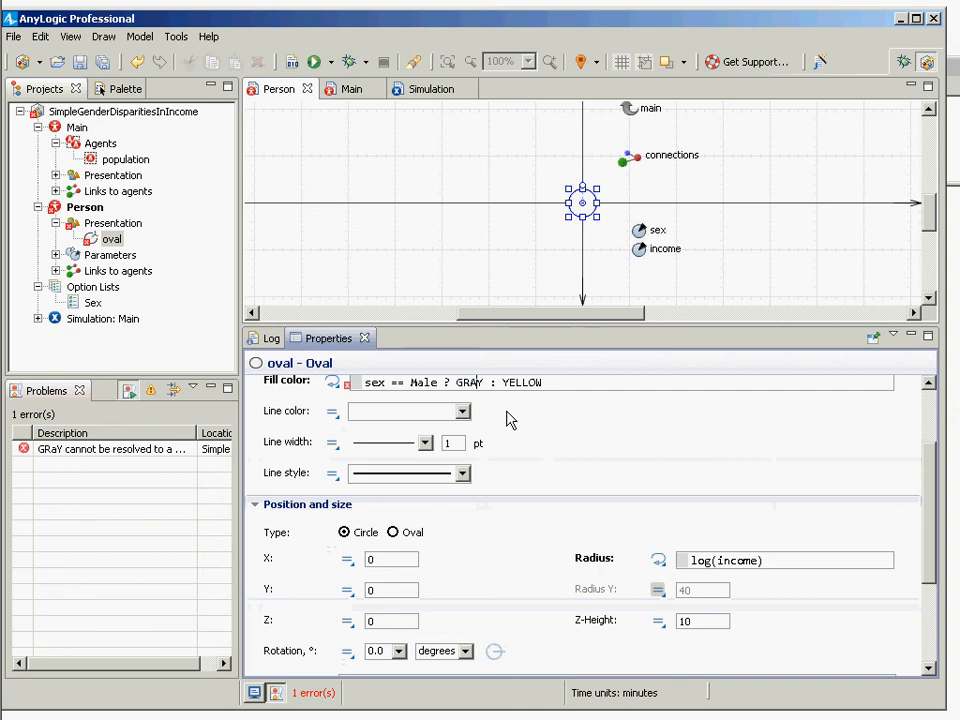
key(ctrl+s)
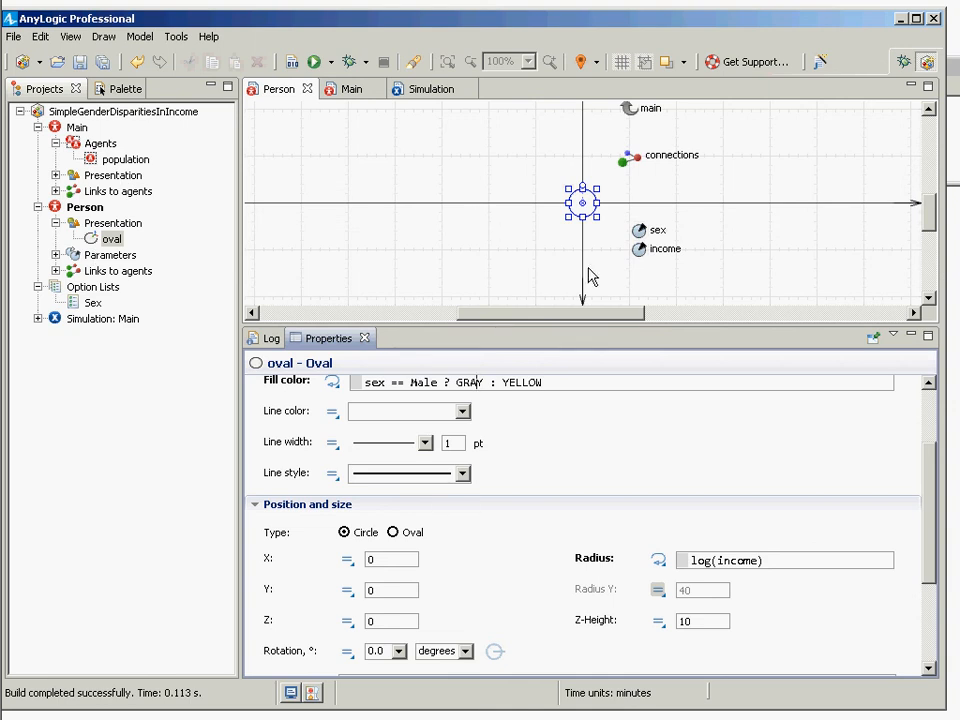
- Compare the default value expression of Person's income parameter with the income expression set for the population in Main
click(639, 249)
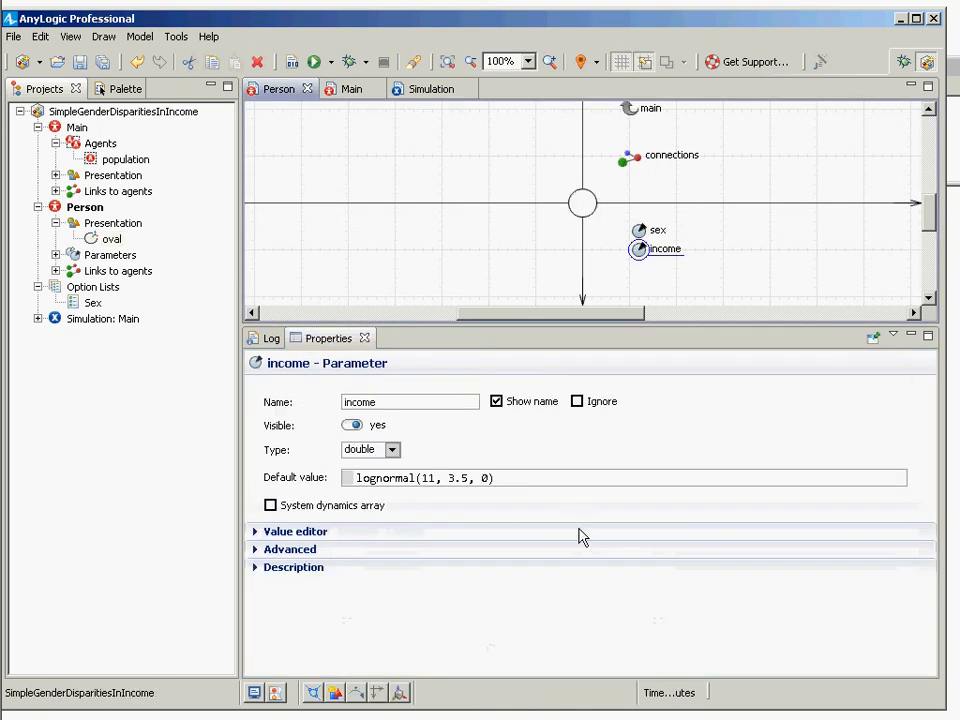
click(516, 478)
drag(516, 480, 330, 489)
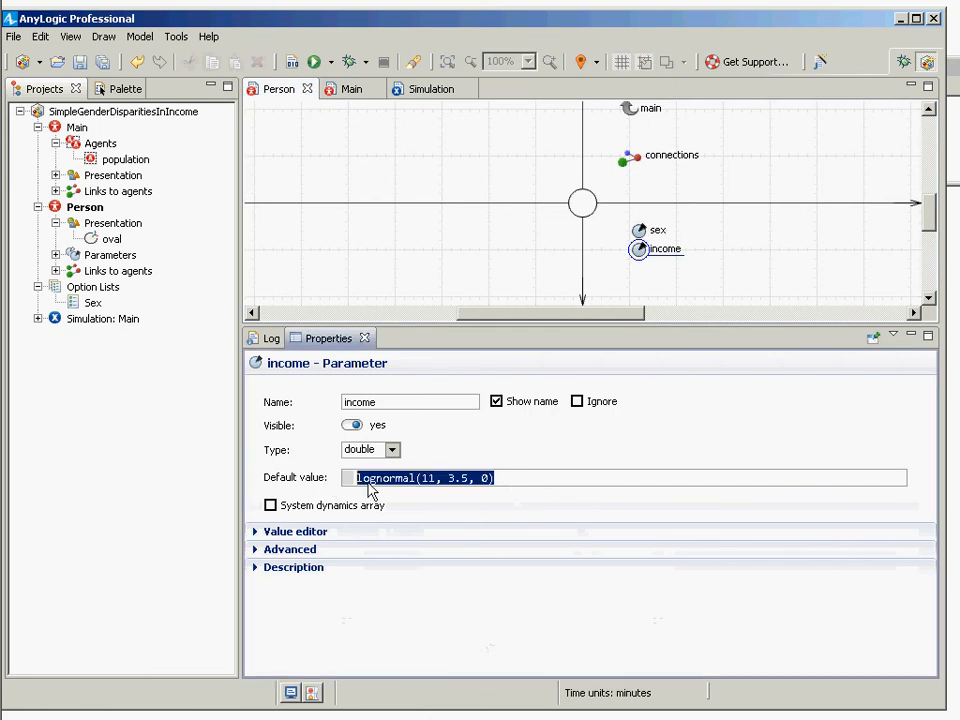
click(124, 162)
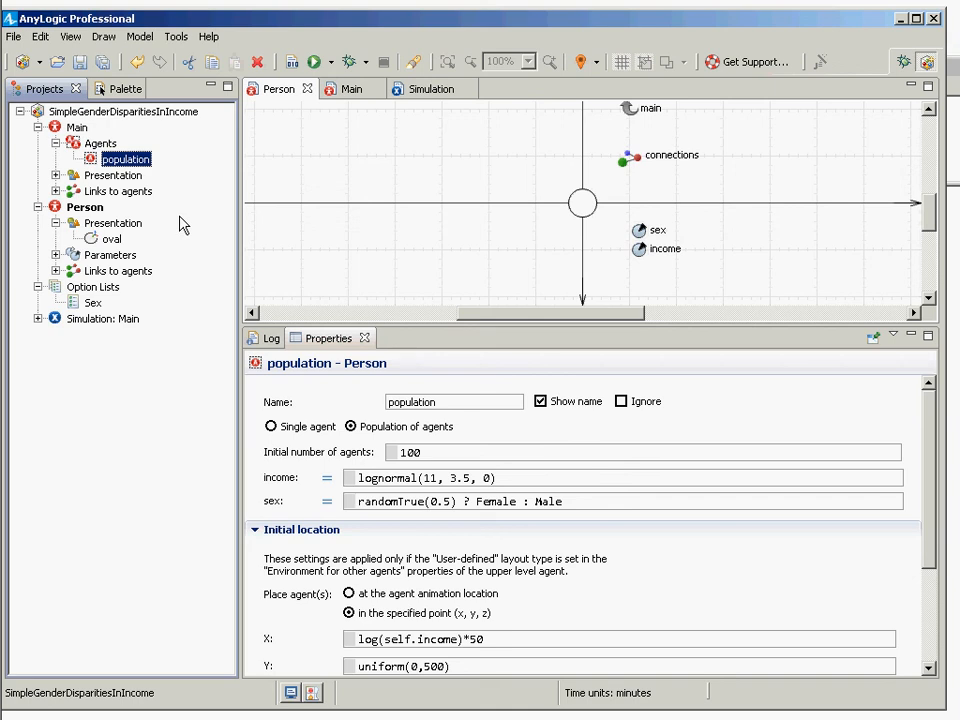
click(637, 252)
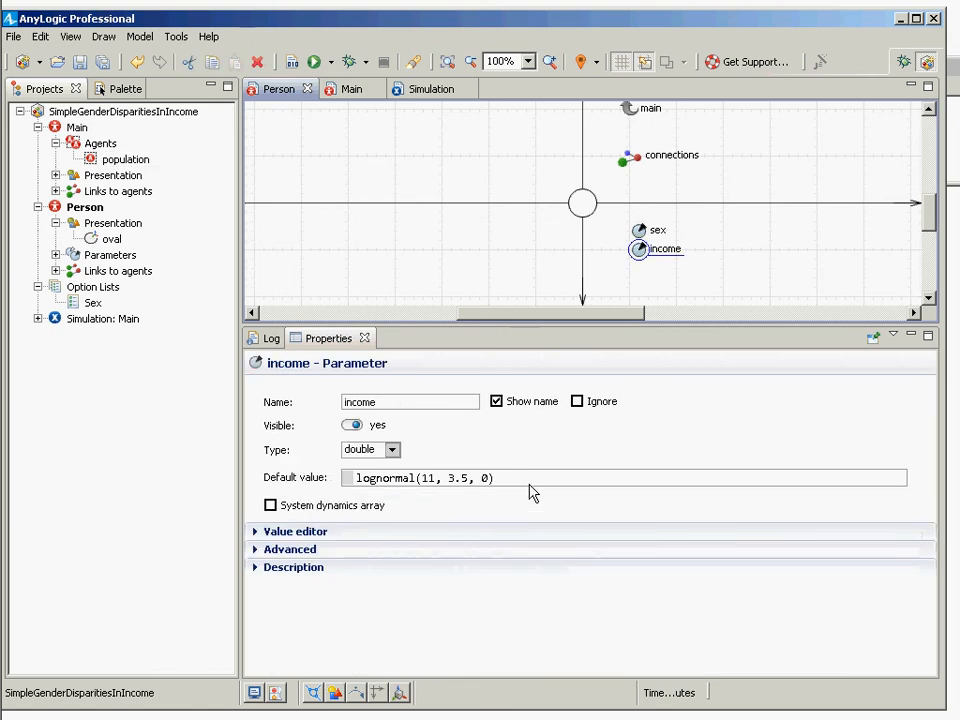
drag(530, 487, 422, 407)
mouse_move(33, 192)
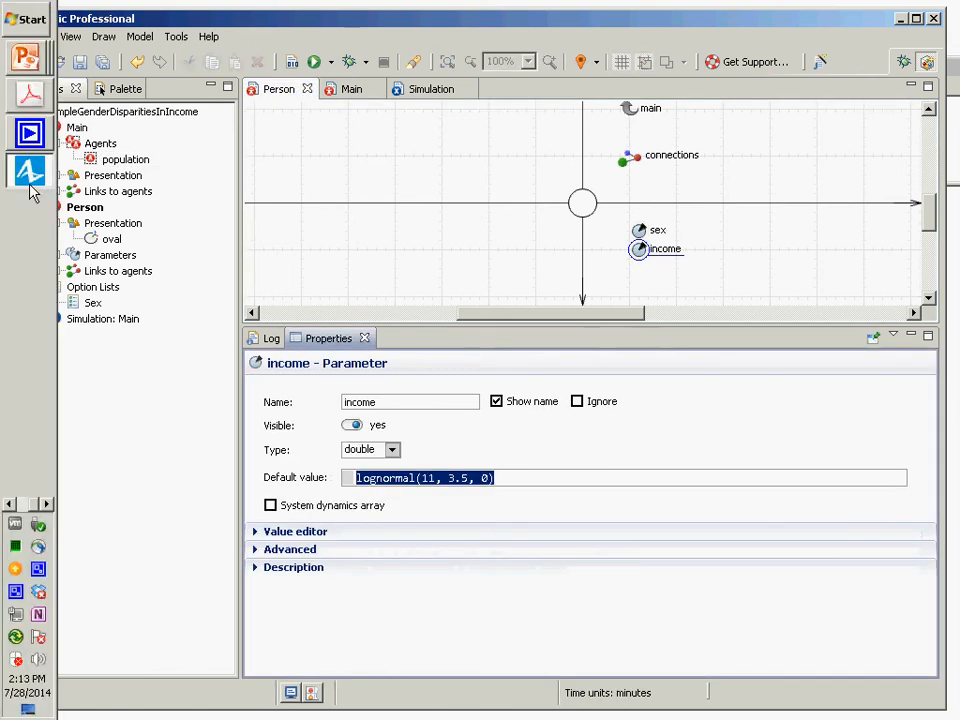
click(101, 162)
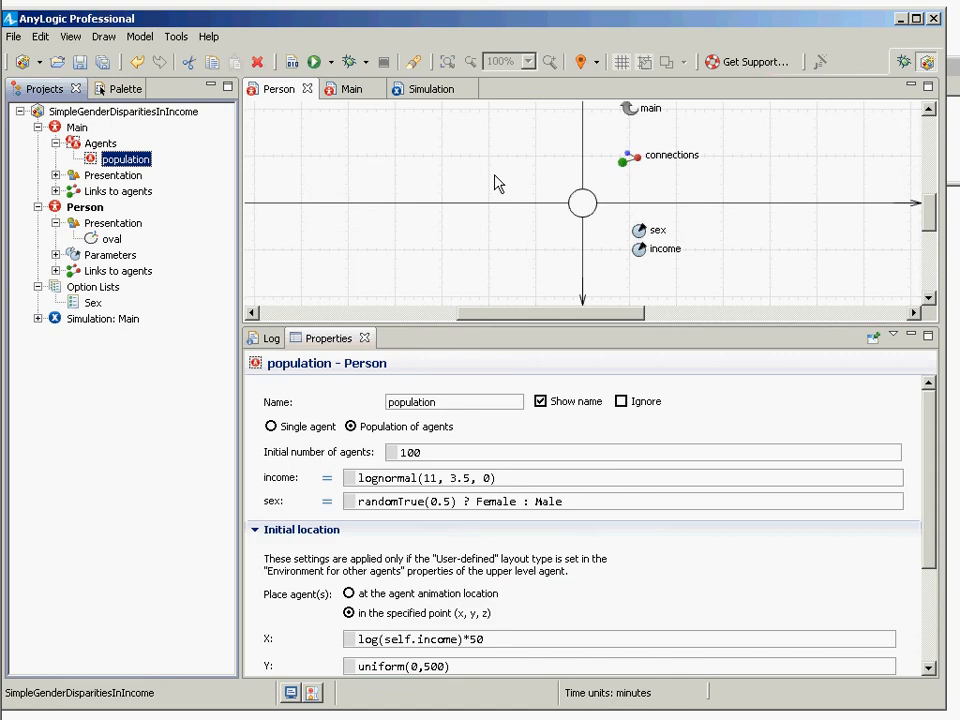
drag(546, 480, 303, 474)
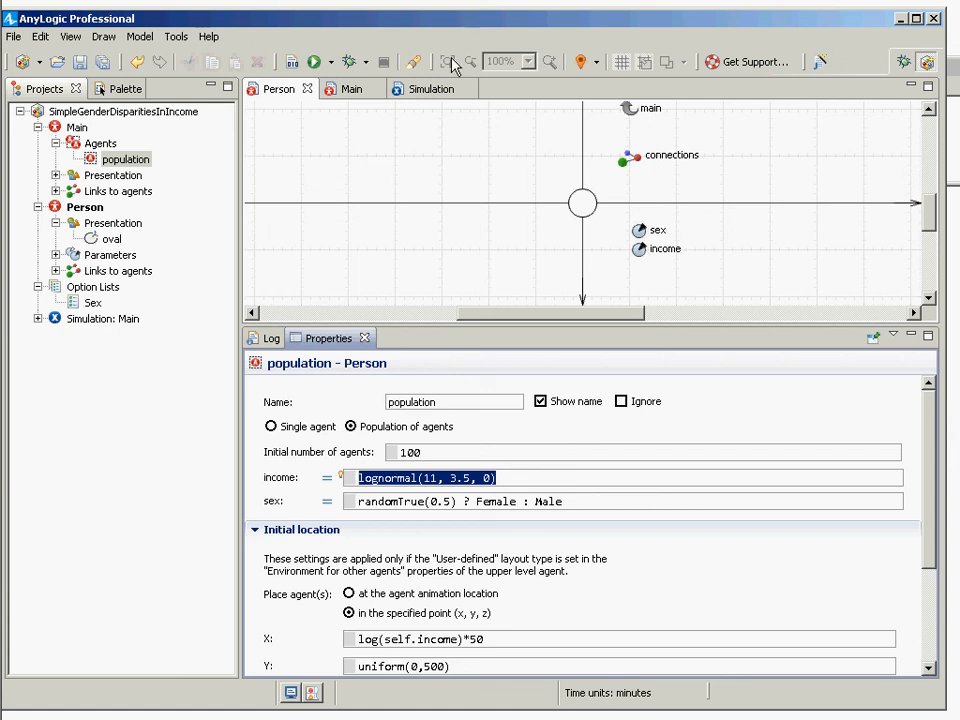
- Add a parameter named populationSize to Main, directly below the population agents
click(70, 128)
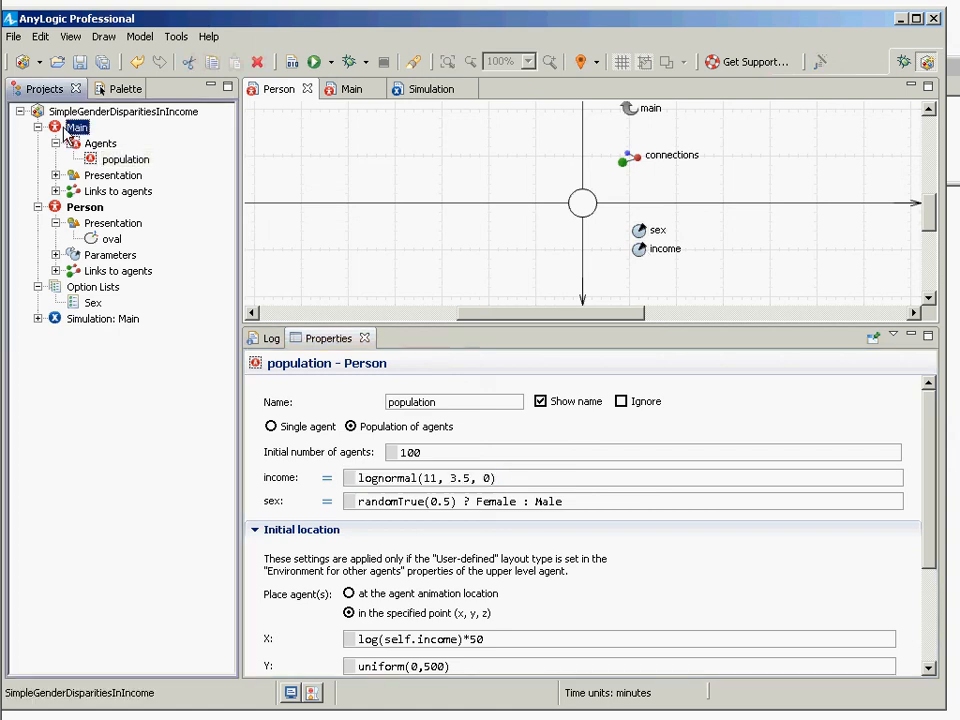
double_click(72, 128)
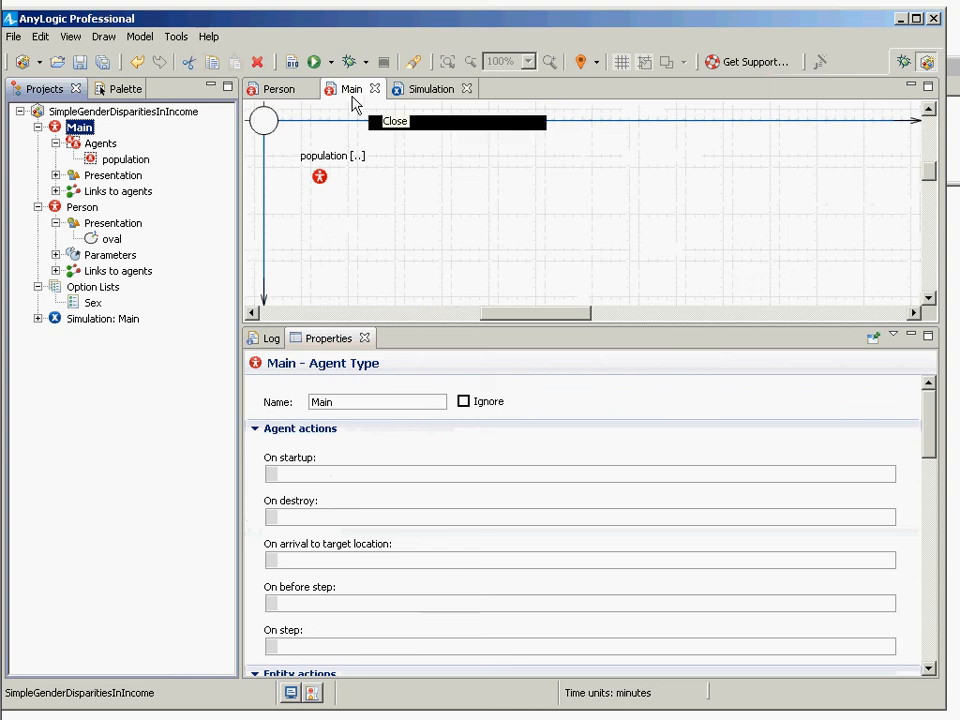
click(110, 89)
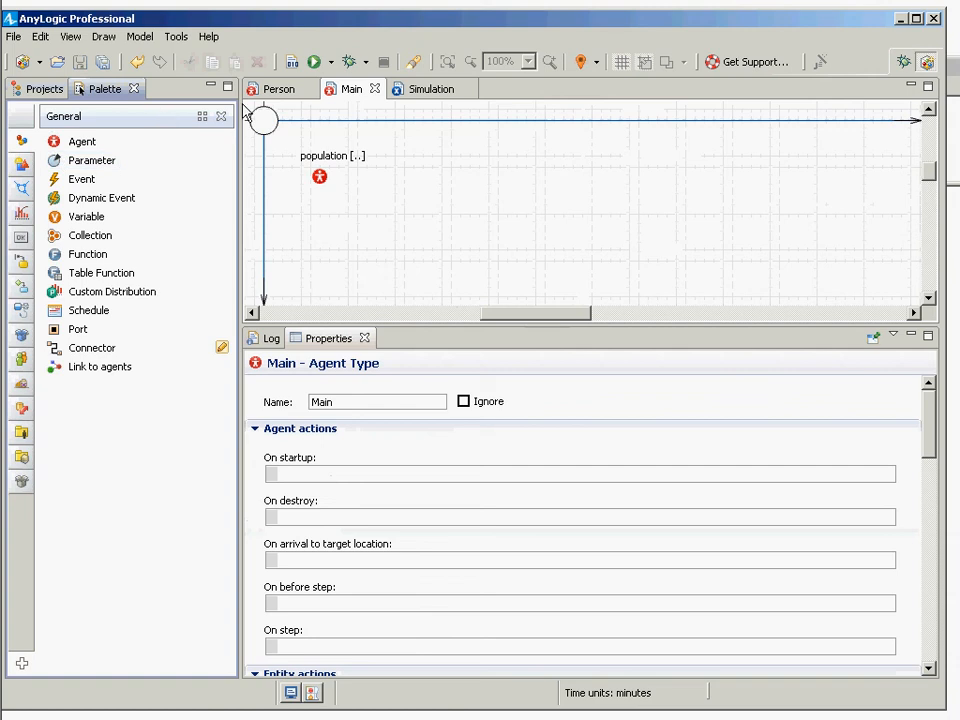
click(38, 88)
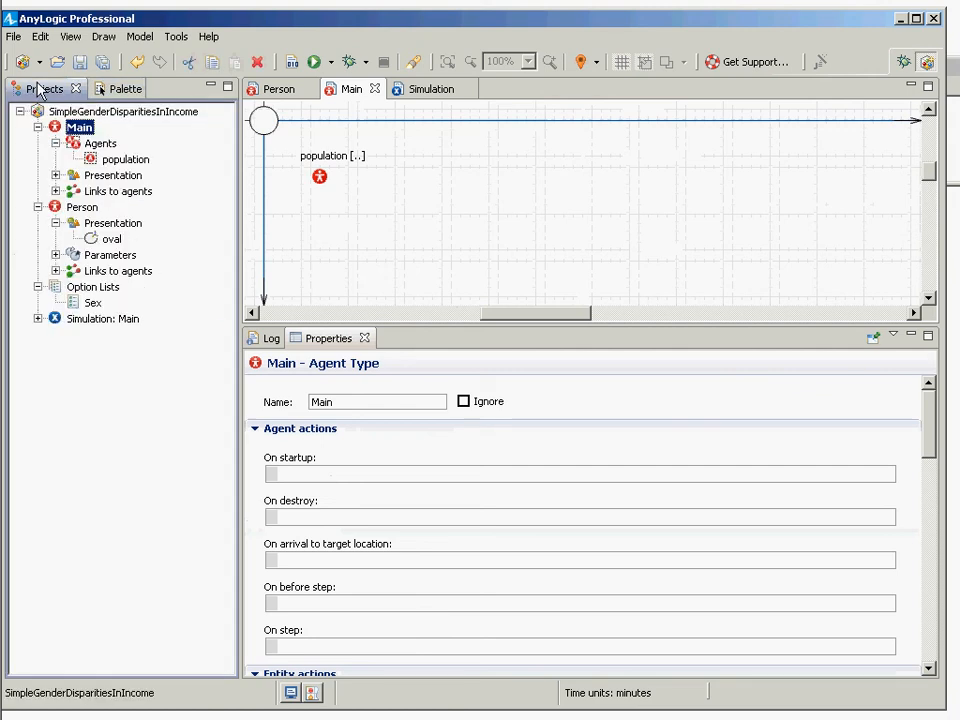
click(112, 92)
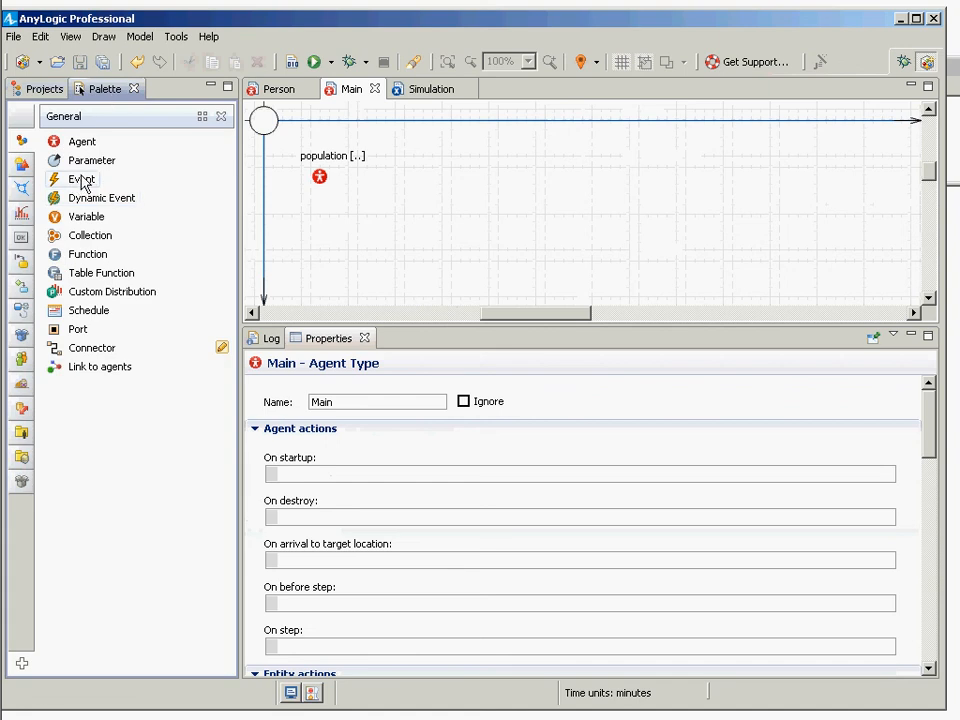
drag(81, 164, 311, 205)
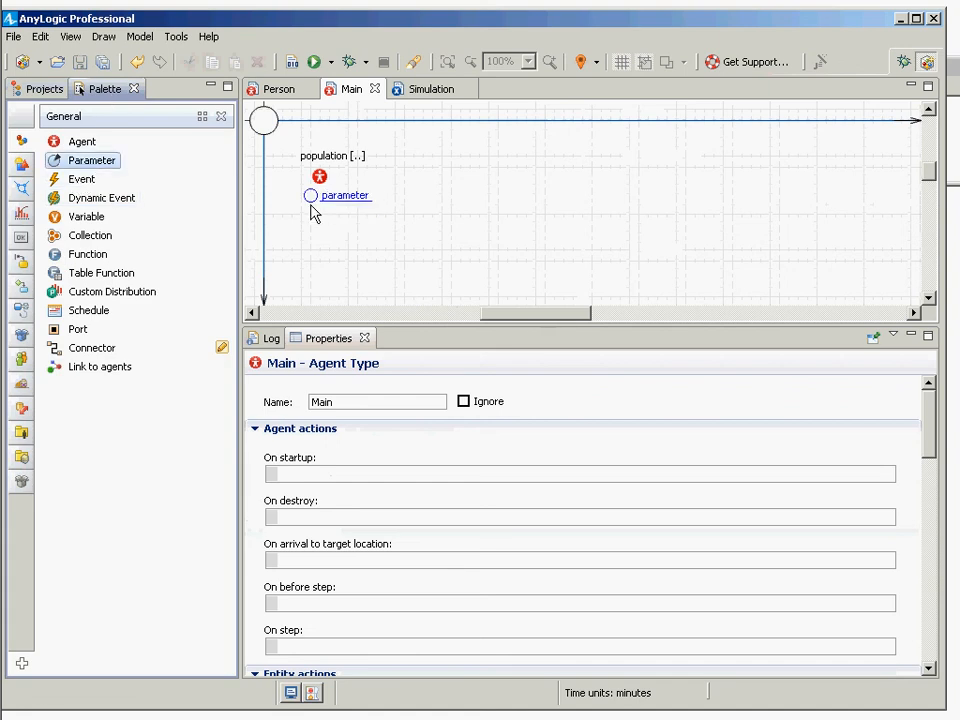
text(popul)
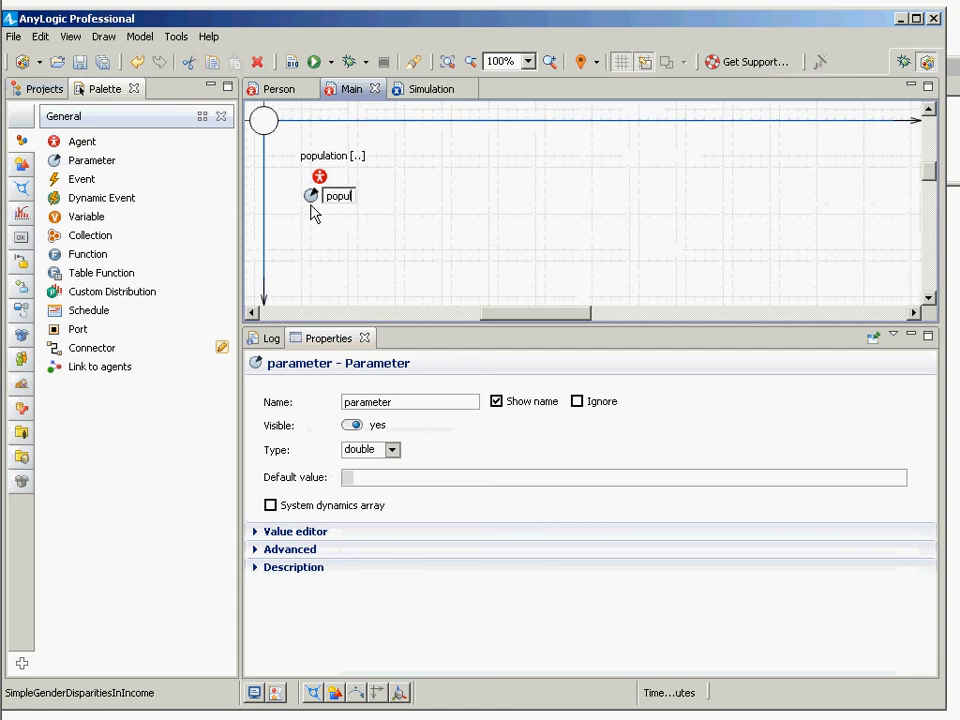
text(ationSize)
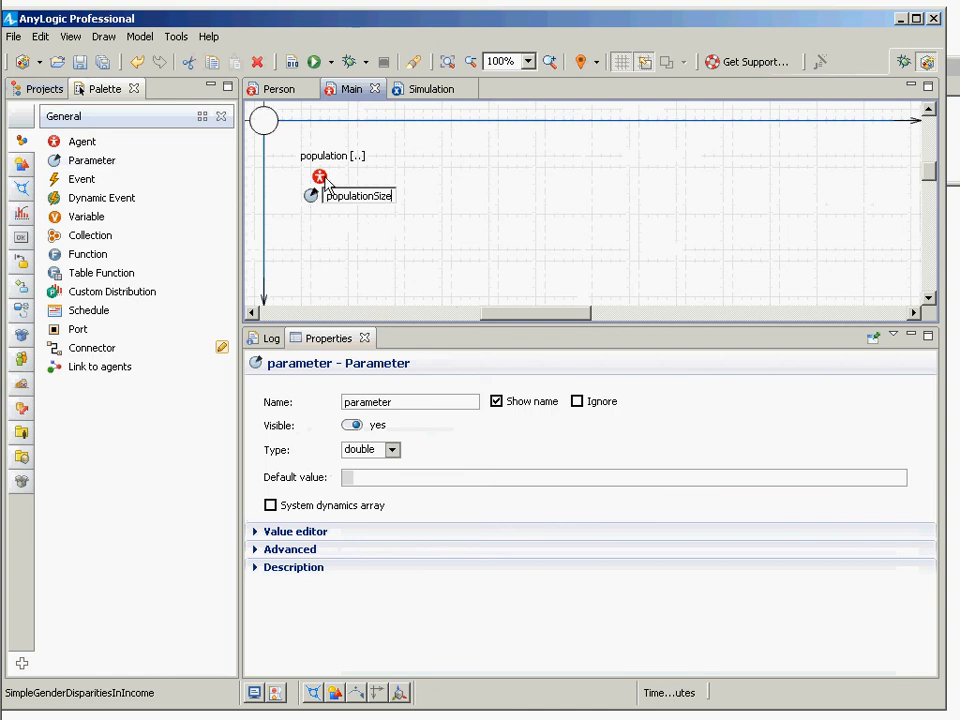
key(Return)
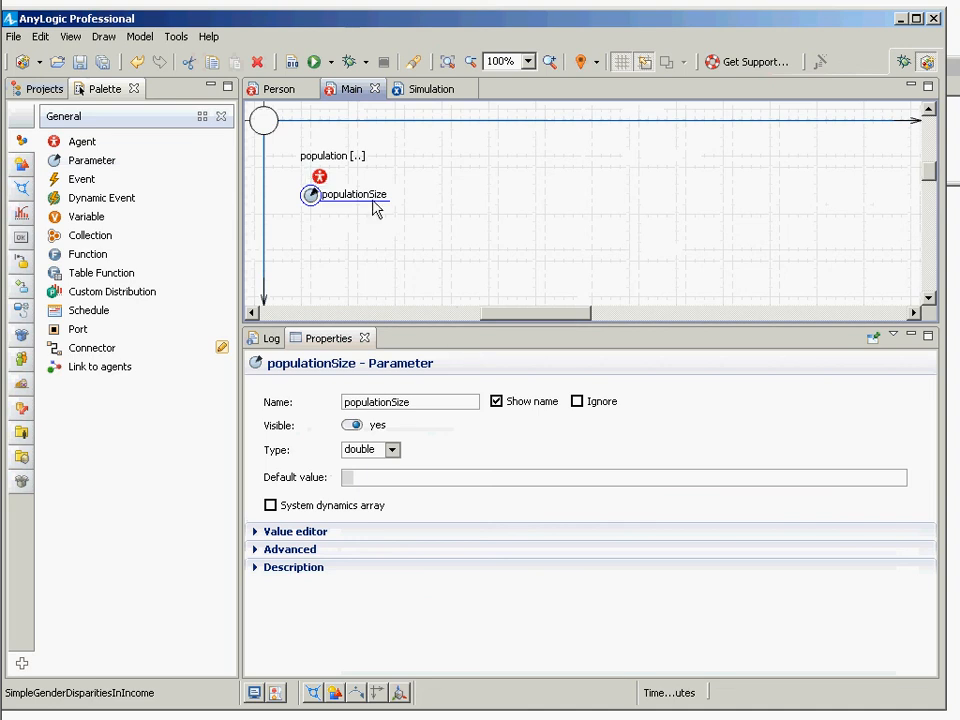
- Set the population's initial number of agents in Main to populationSize and save the model
click(368, 225)
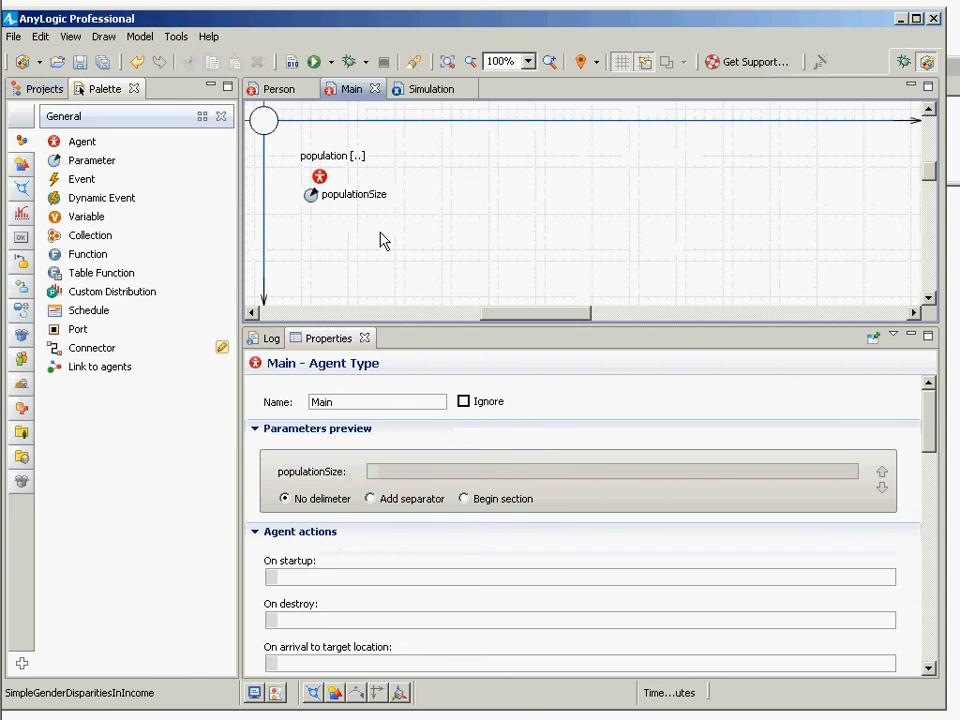
click(318, 177)
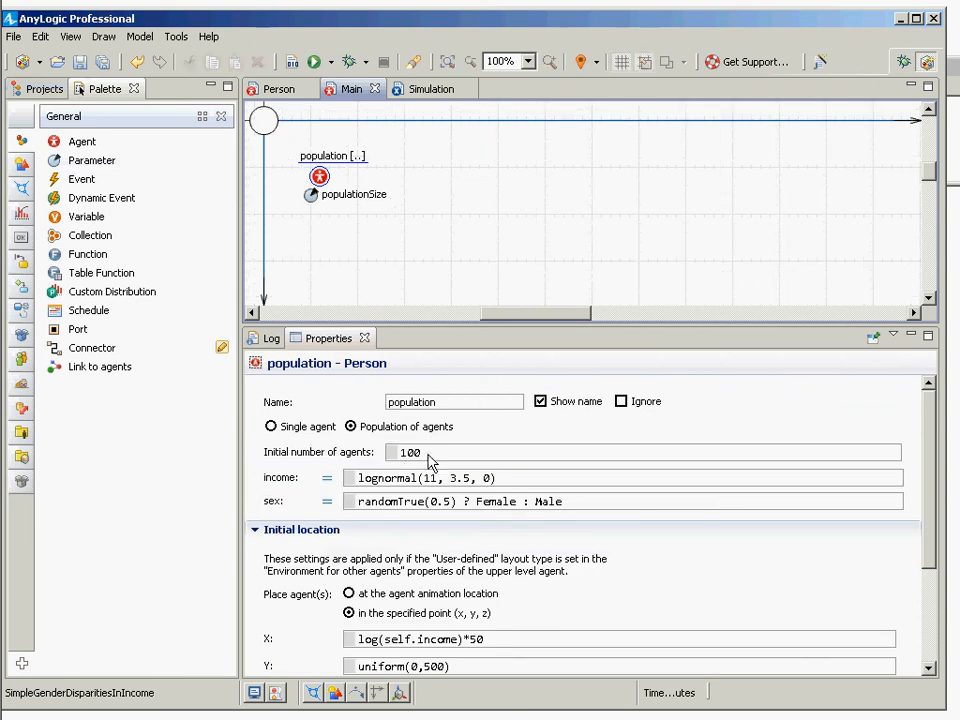
drag(426, 455, 394, 452)
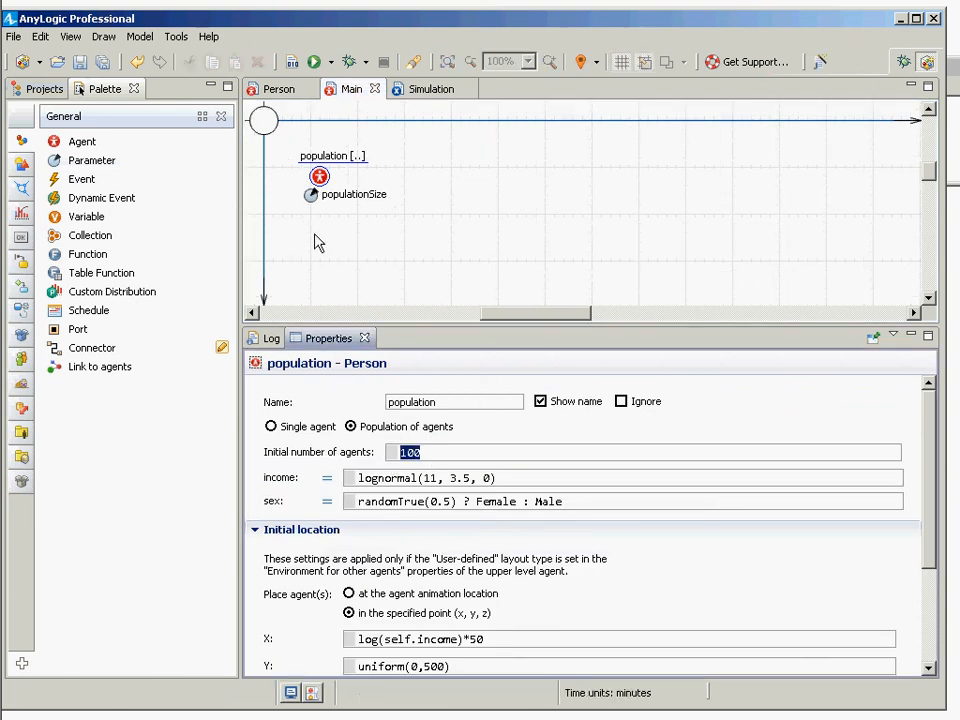
text(populationSioz)
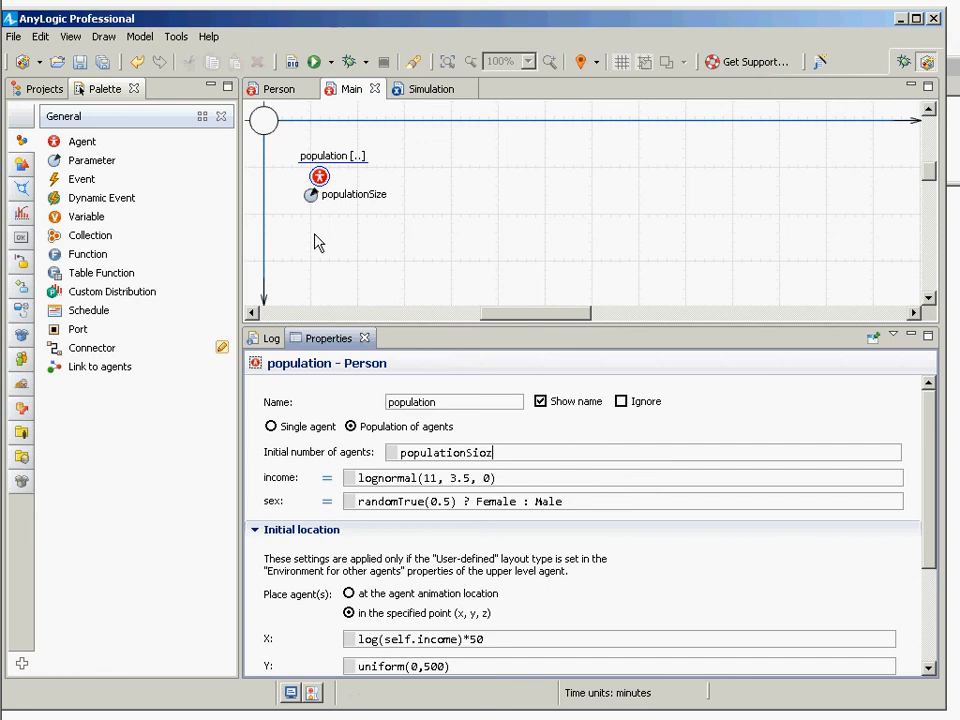
key(BackSpace)
key(BackSpace)
text(ze)
key(ctrl+s)
- Change the populationSize parameter's type to int, give it a default value of 100, and save
click(311, 196)
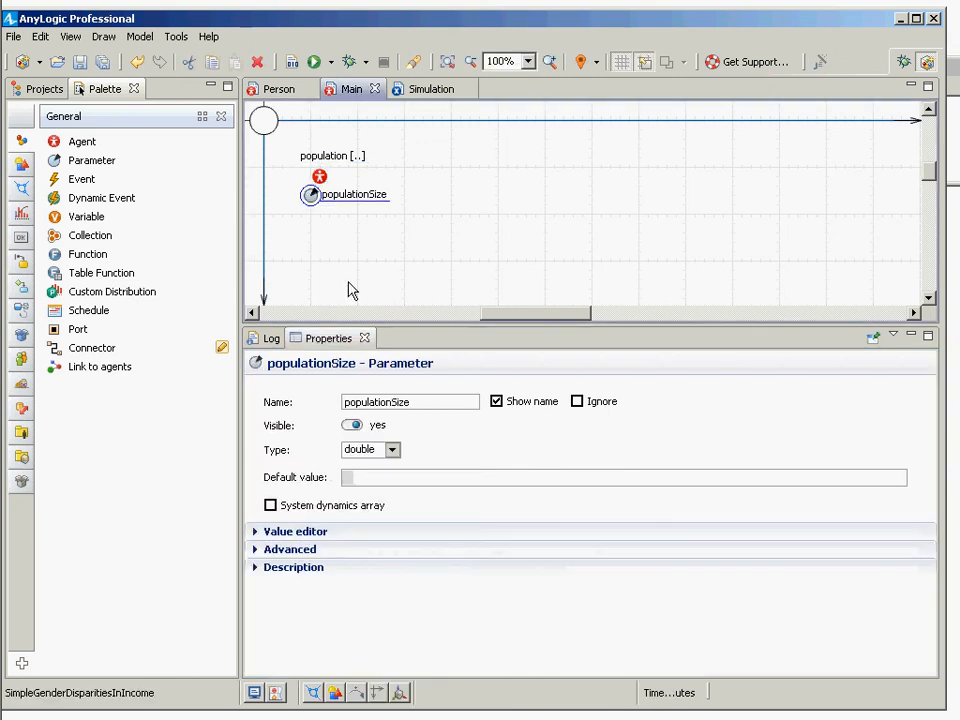
click(393, 450)
click(386, 476)
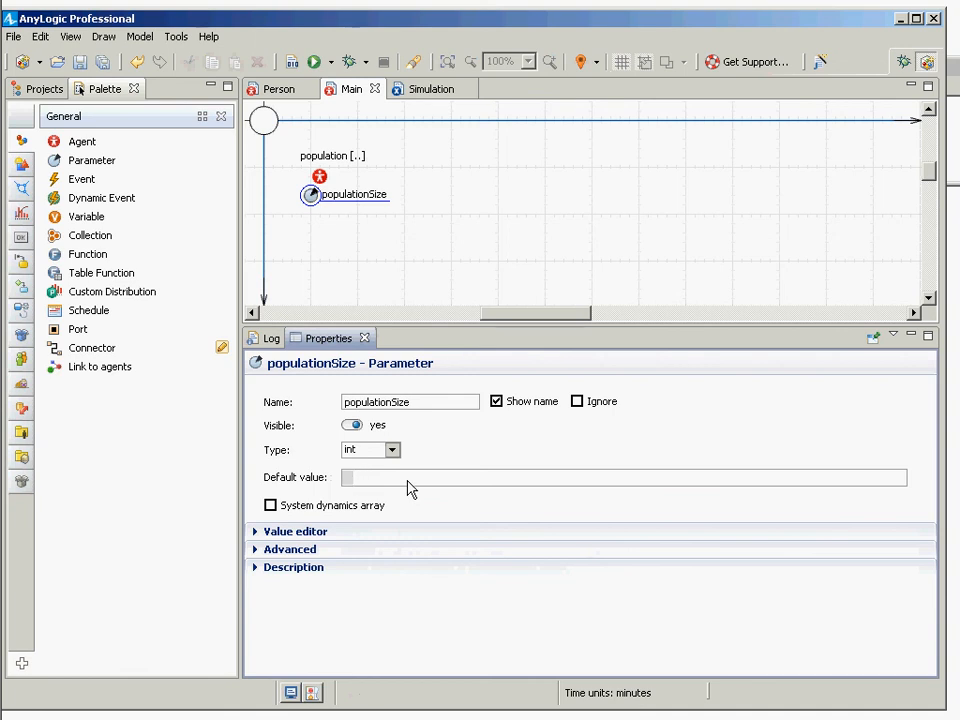
text(100)
key(ctrl+s)
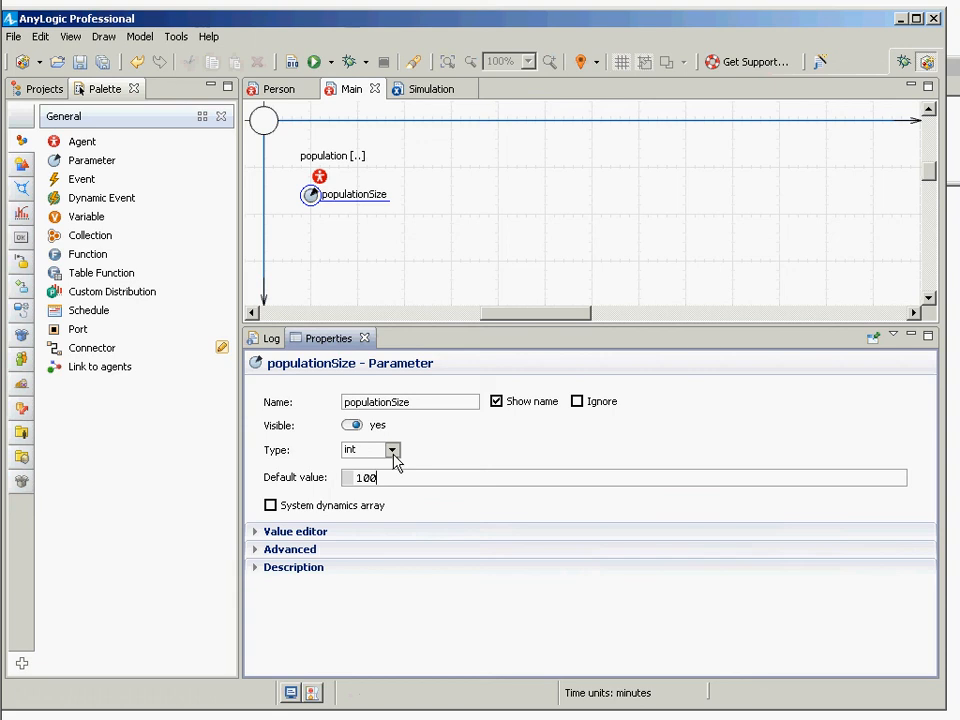
- Check the populationSize parameter value in the Simulation experiment's properties and save the model
mouse_move(5, 100)
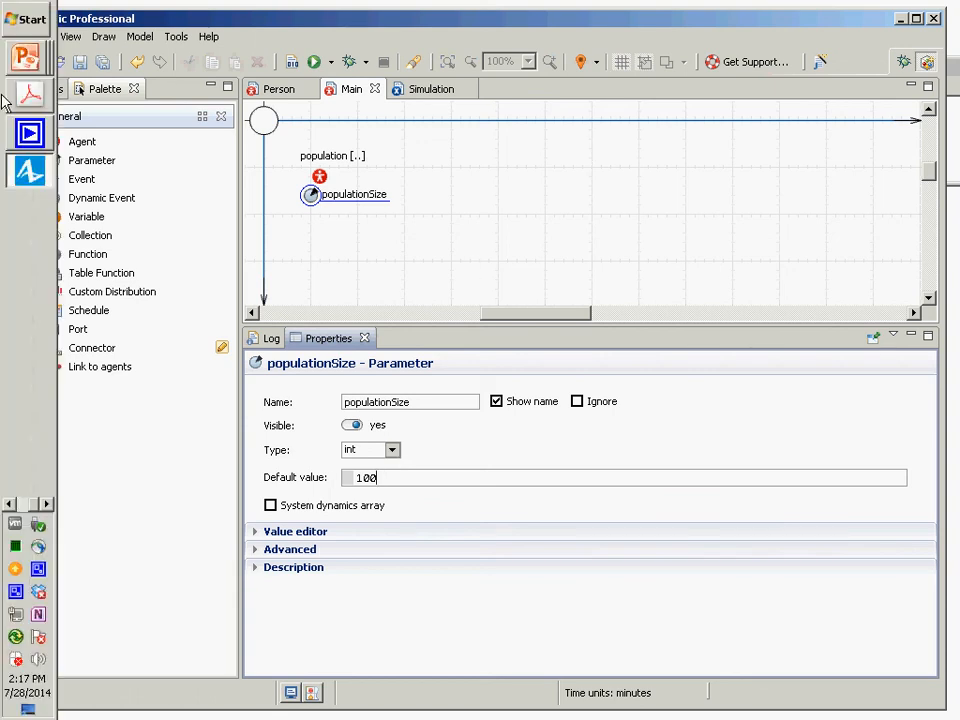
click(45, 93)
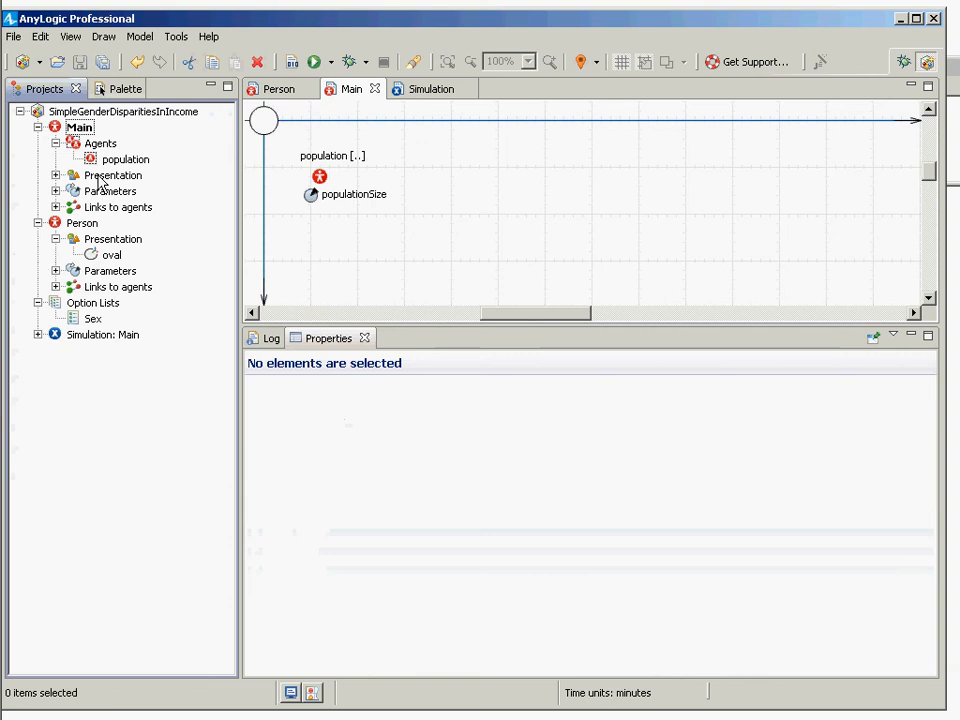
click(101, 336)
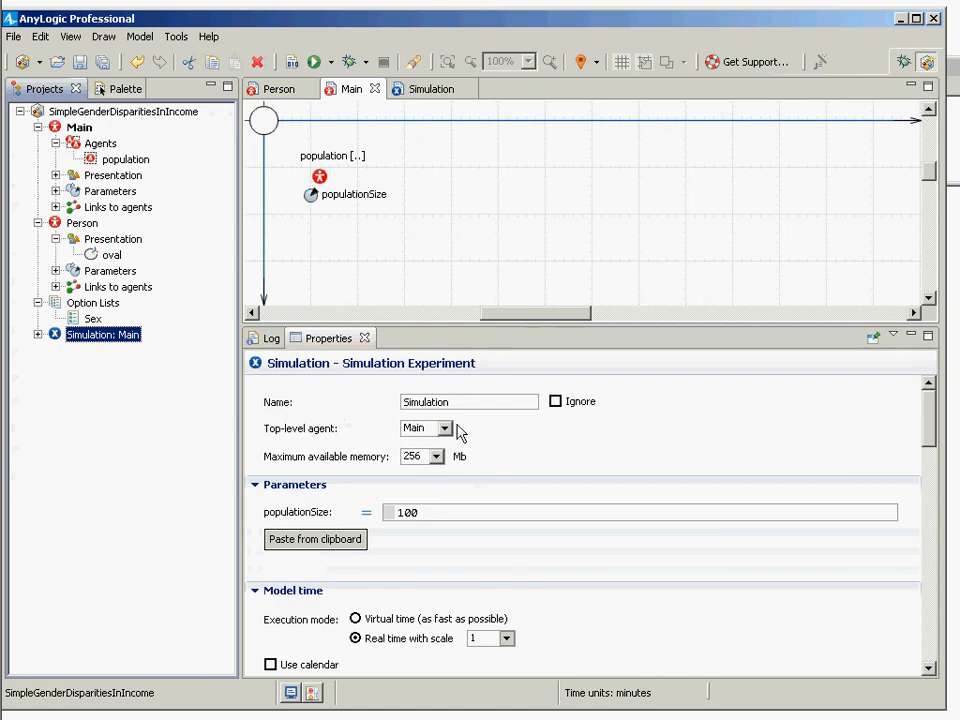
click(433, 513)
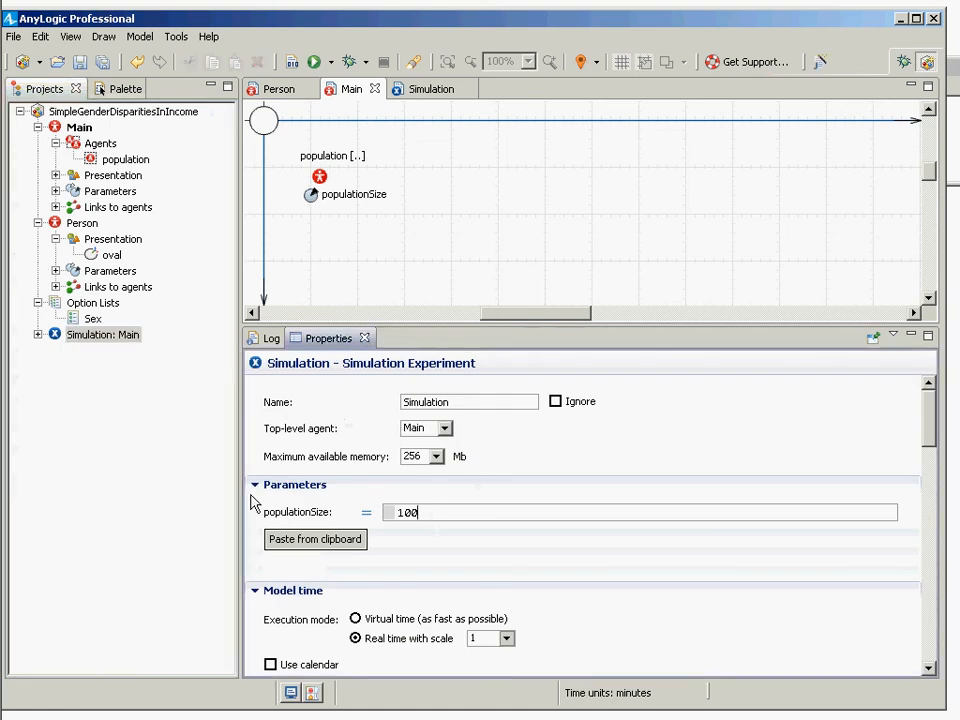
drag(433, 513, 332, 510)
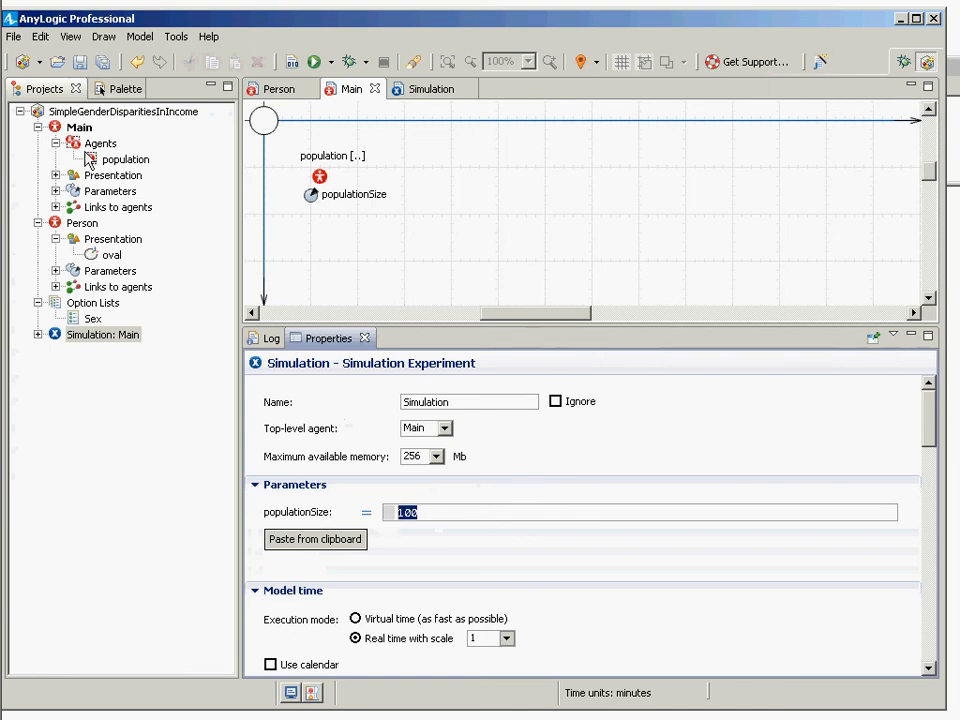
key(ctrl+s)
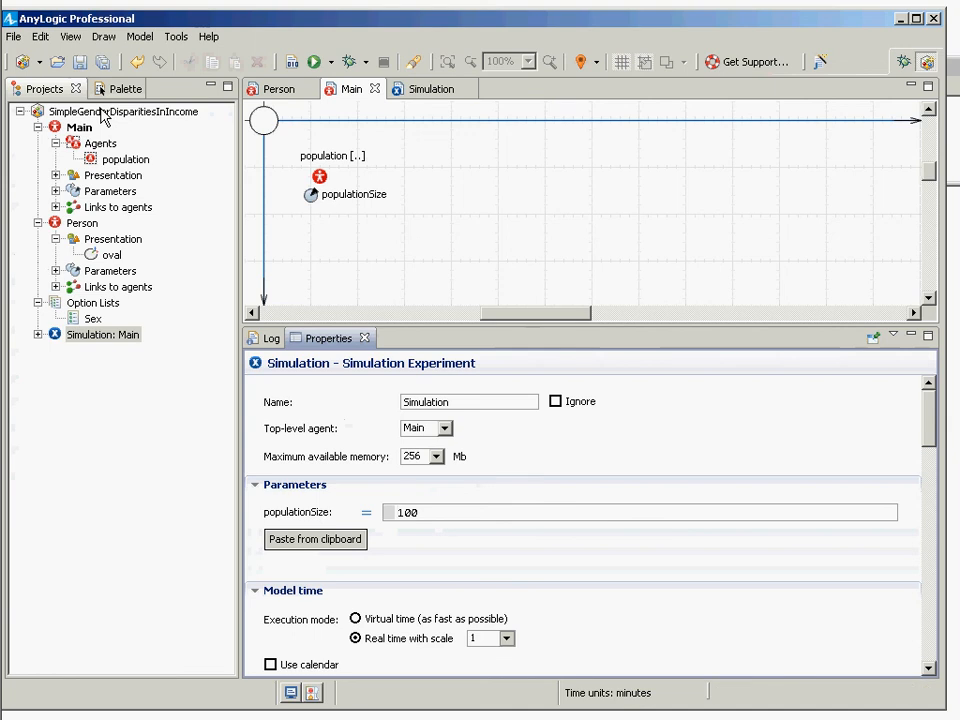
- Create a new Simulation experiment named BigPopulation with Main as its root in the SimpleGenderDisparitiesInIncome model
click(104, 112)
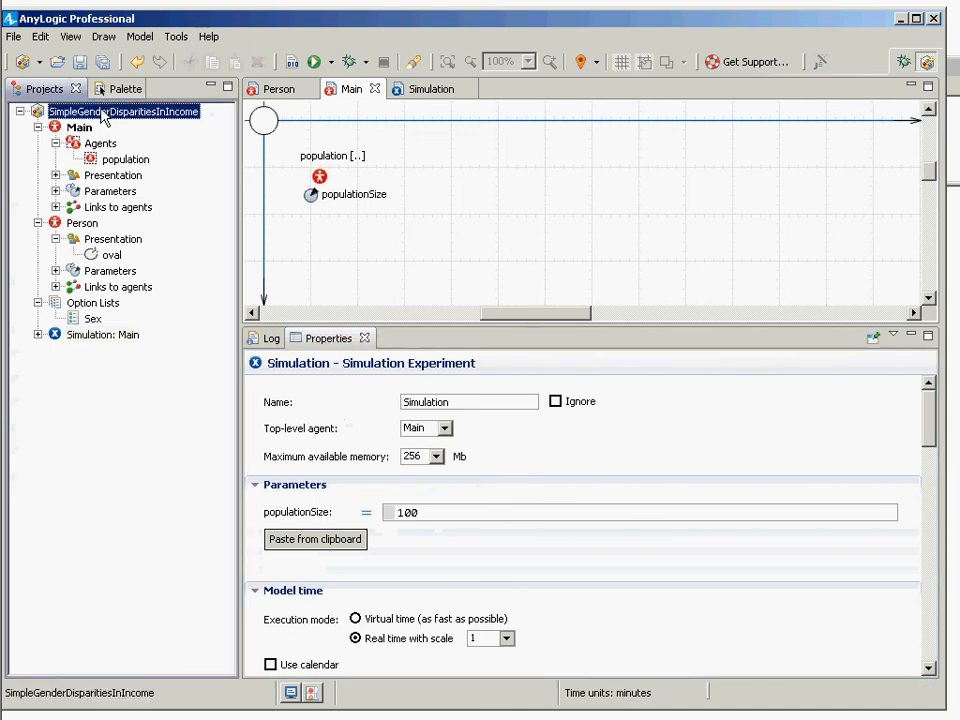
right_click(104, 118)
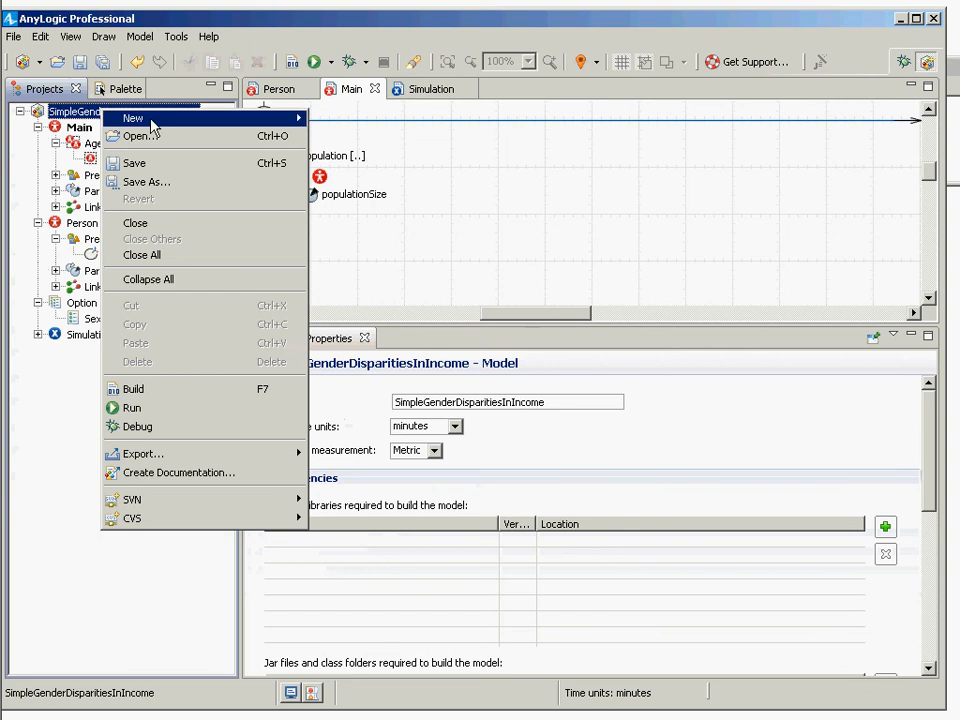
mouse_move(150, 119)
click(335, 203)
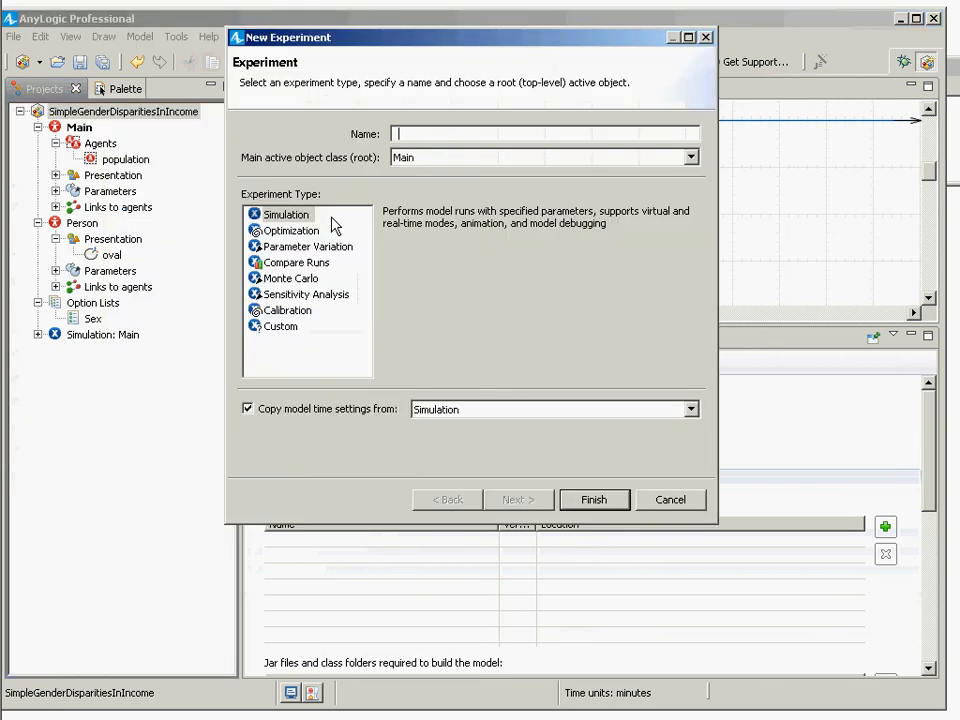
key(BackSpace)
text(BigPopulation)
key(Return)
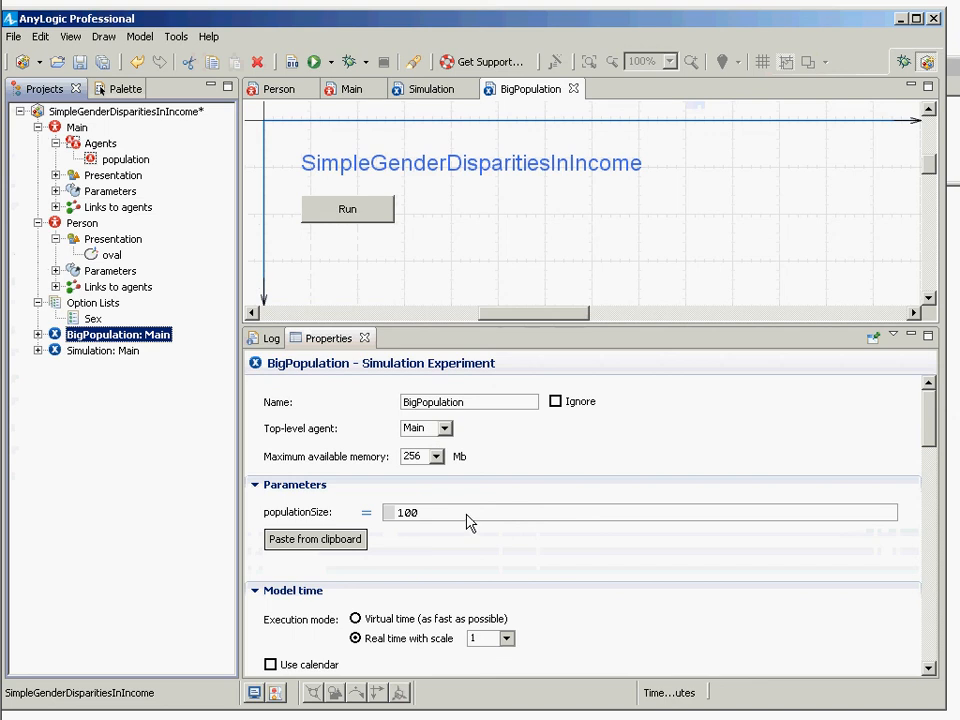
- Set populationSize to 1000 in the BigPopulation experiment and save the model
click(466, 516)
text(0)
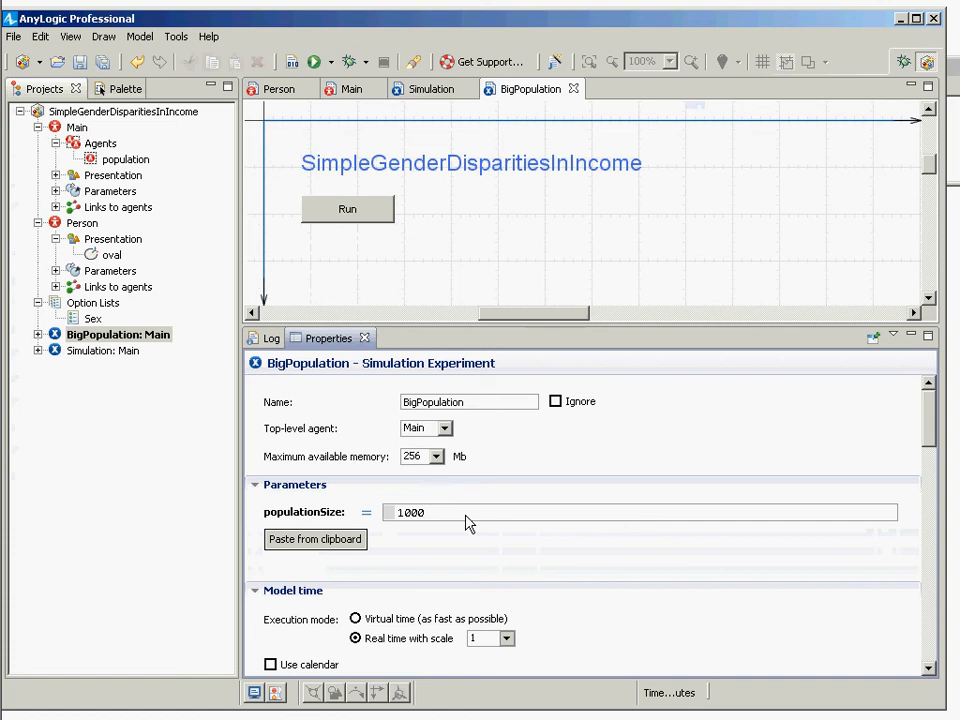
key(ctrl+s)
- Run the BigPopulation experiment, view the resulting person circles, and close the run window
right_click(143, 340)
click(176, 540)
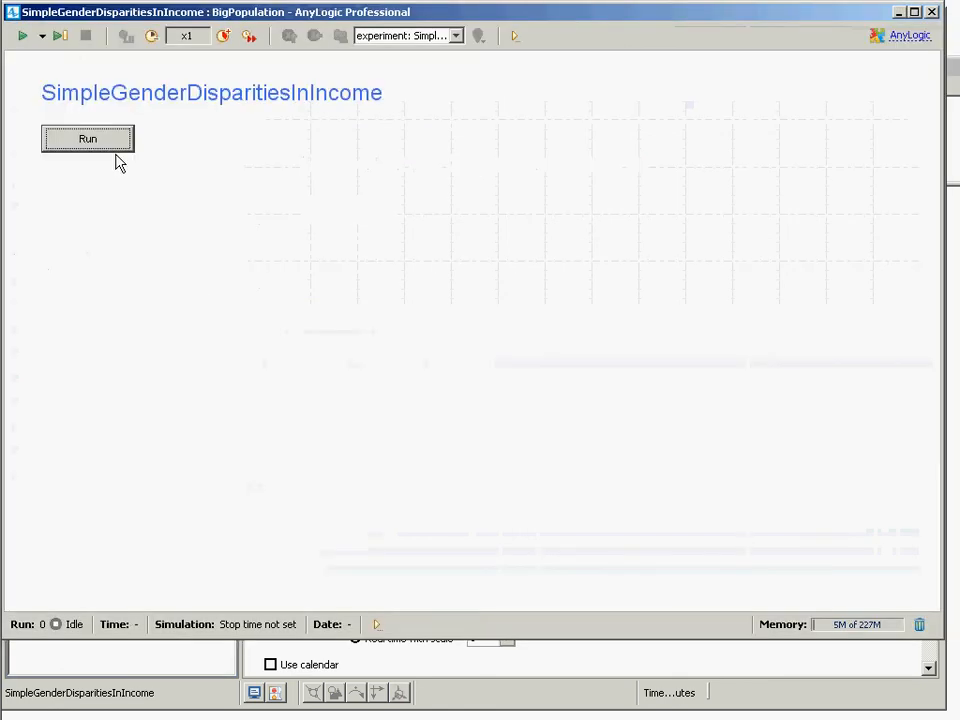
click(106, 143)
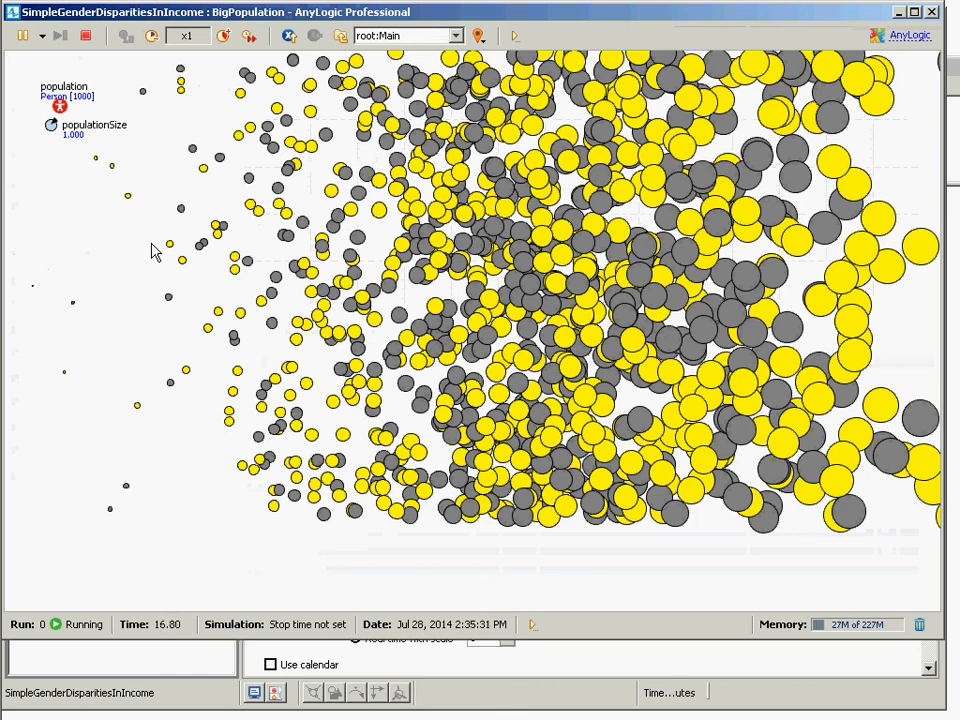
click(930, 14)
- Set BigPopulation's populationSize to 10000, run the experiment, and dismiss the run window after viewing the circles
click(460, 515)
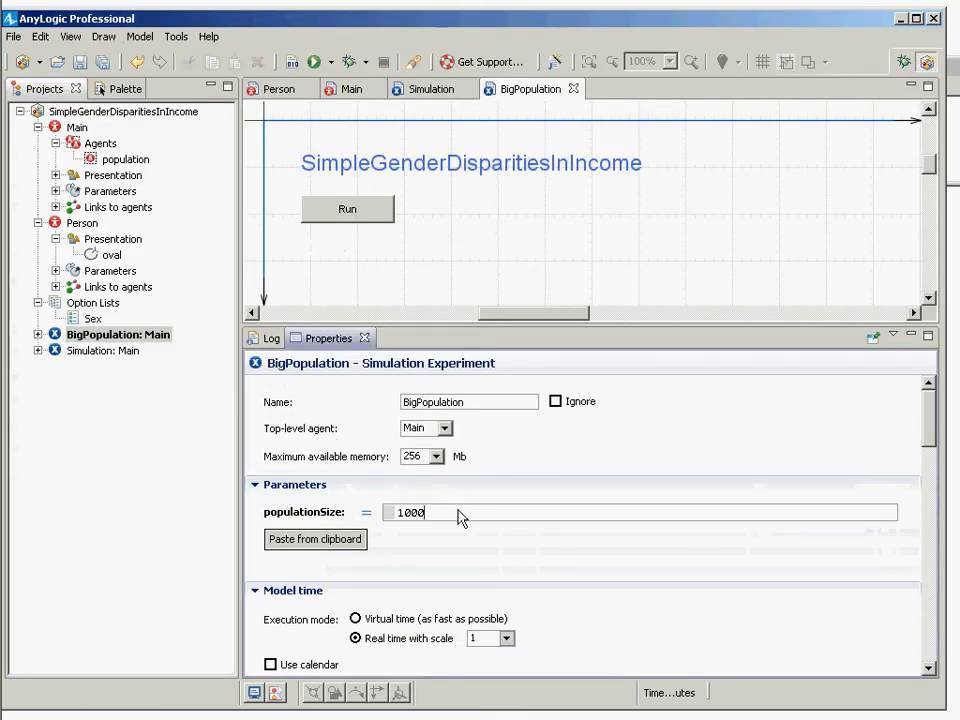
text(0)
right_click(125, 334)
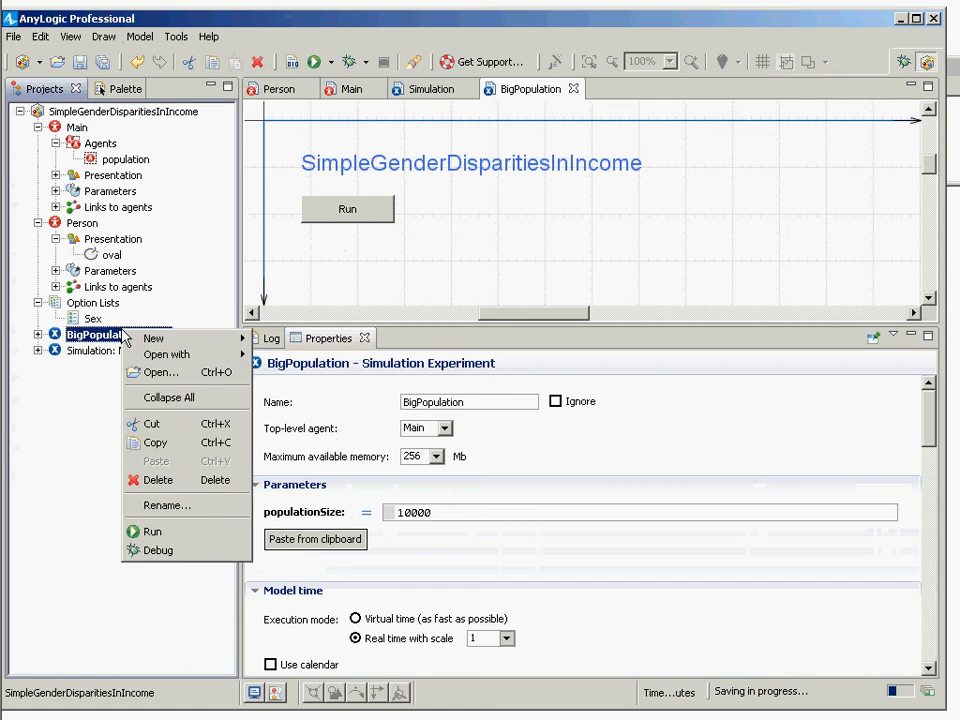
click(214, 533)
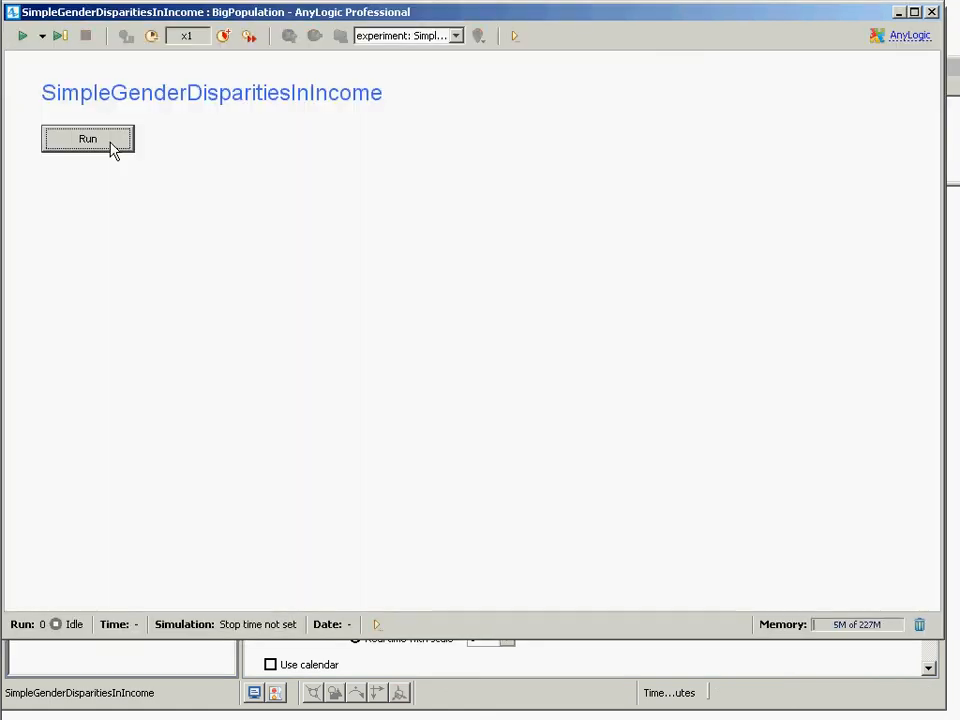
click(110, 145)
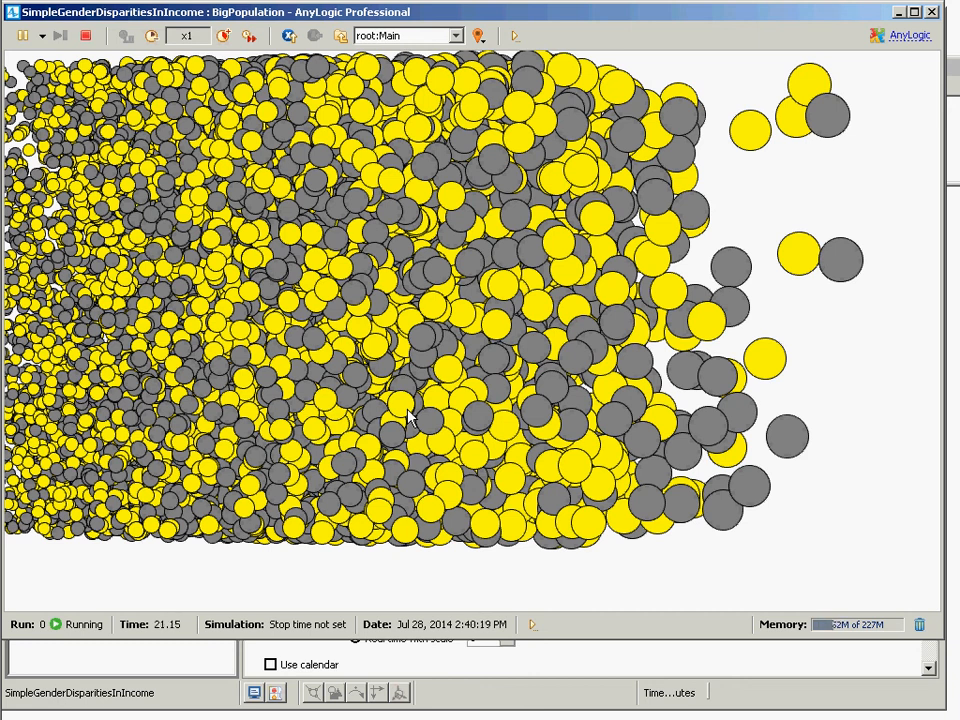
click(898, 12)
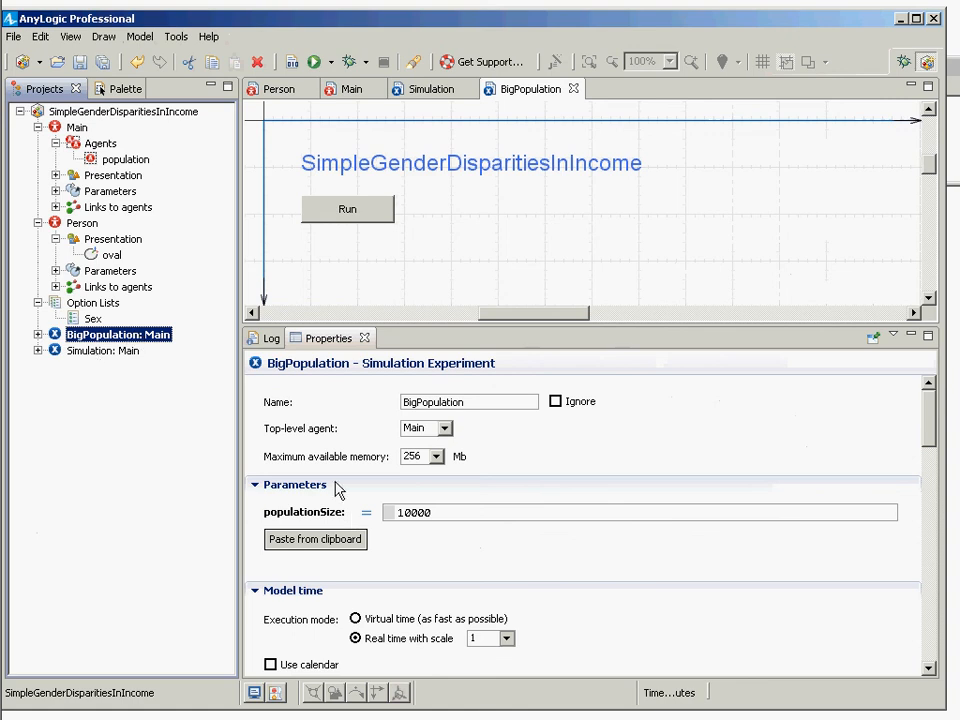
- Compare the populationSize values of the Simulation and BigPopulation experiments and save the model
click(120, 351)
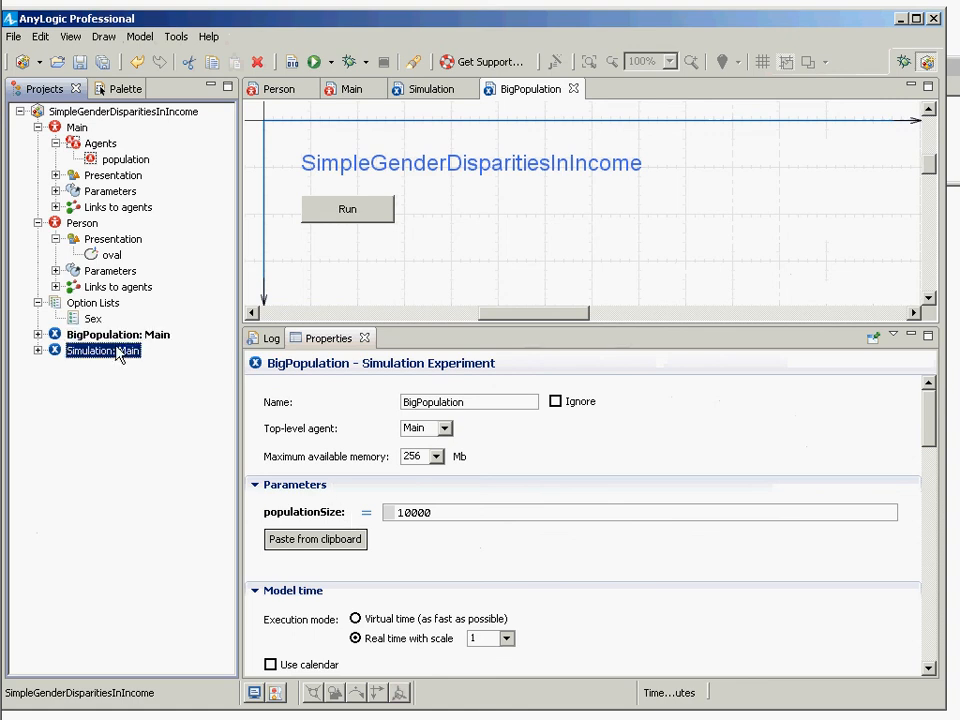
click(445, 516)
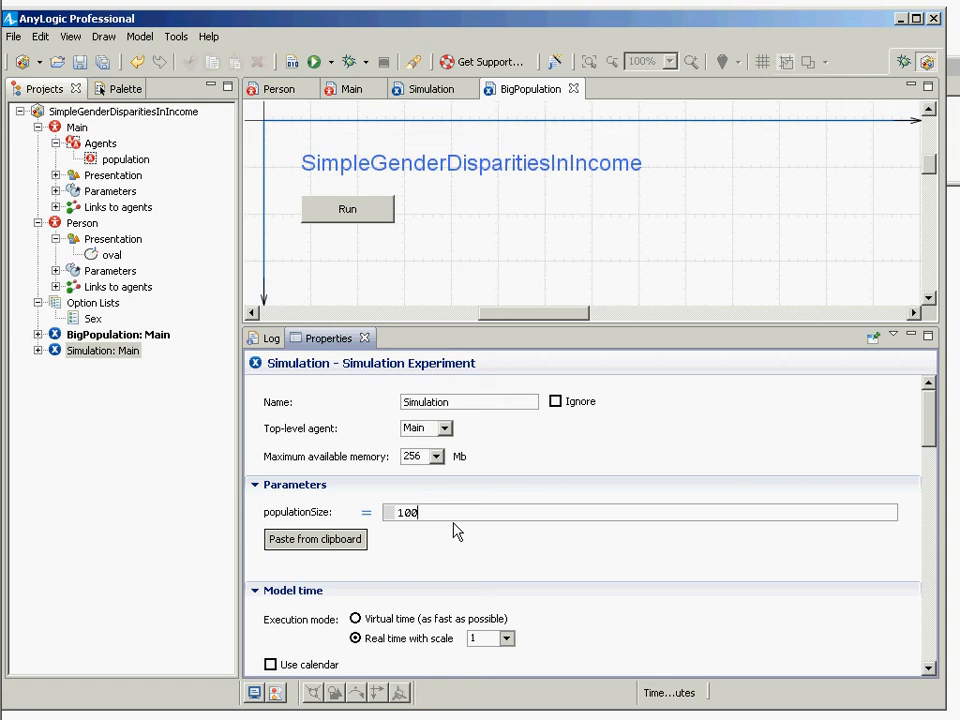
key(ctrl+s)
click(66, 338)
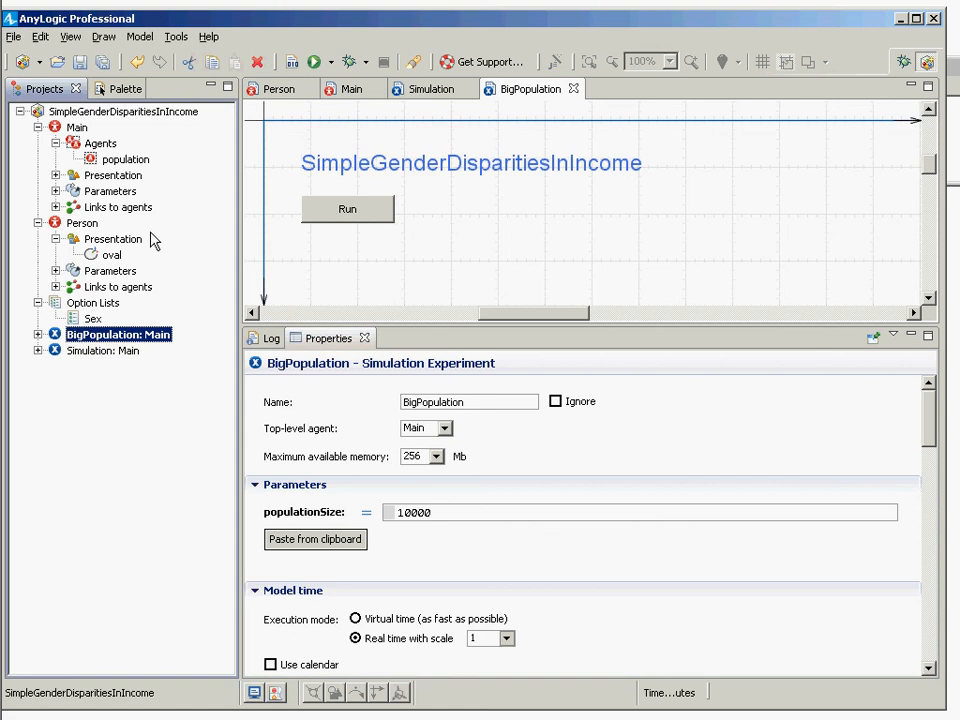
- Cycle through the open windows to switch from AnyLogic to another application
key(alt+Tab)
key(alt+Tab)
key(alt+Tab)
key(alt+Tab)
key(alt+Tab)
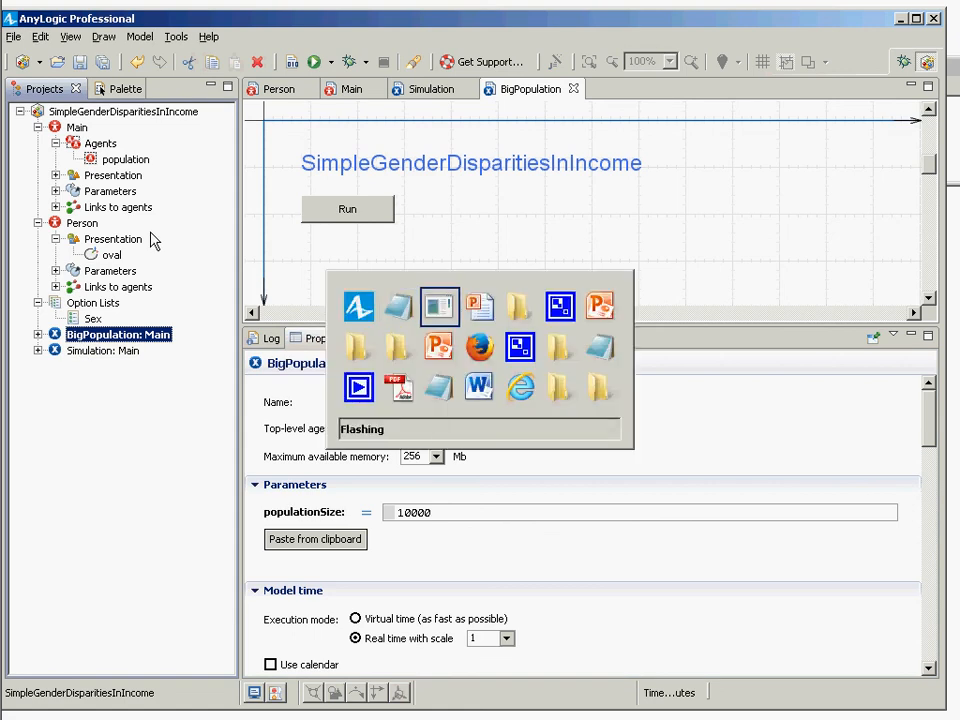